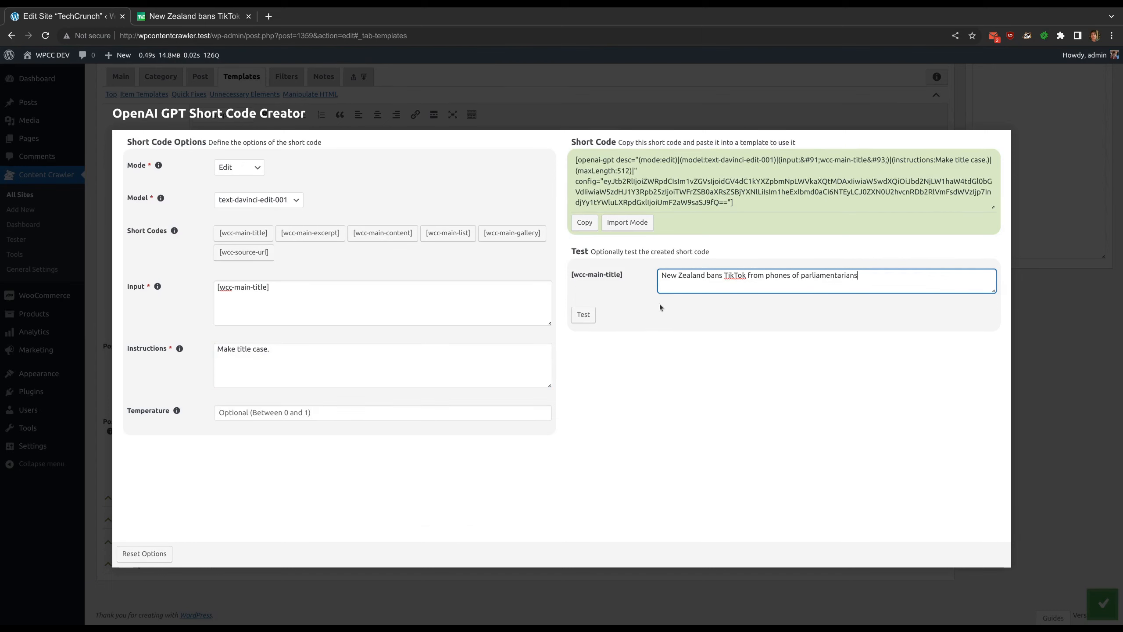
# - Test the title-case short code on the sample post title and copy the generated short code
pyautogui.click(659, 304)
pyautogui.click(588, 314)
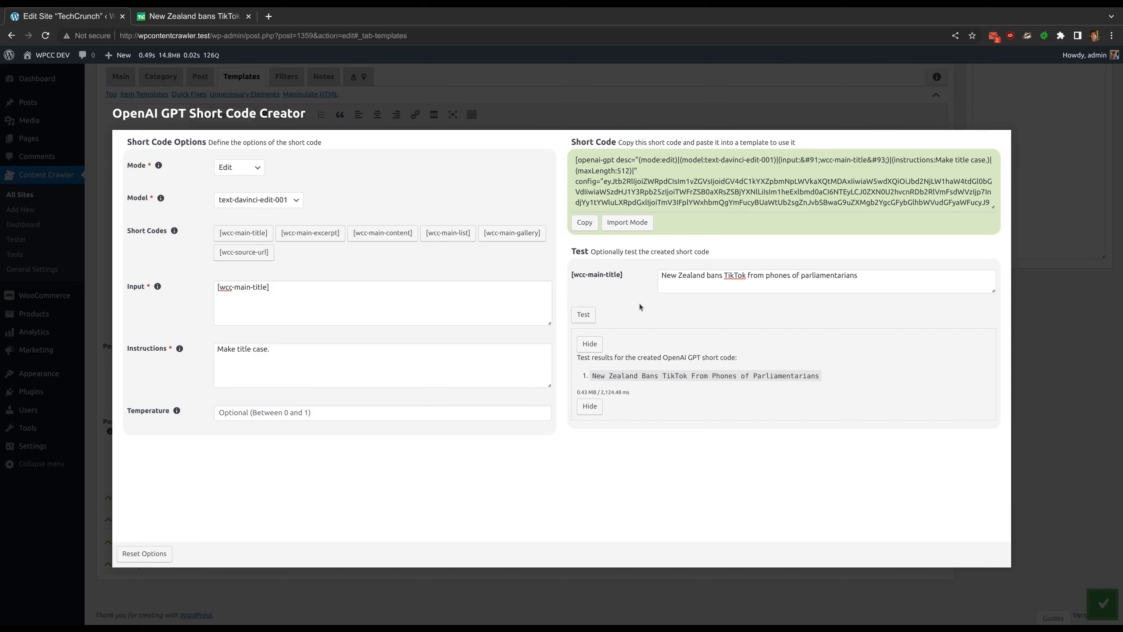
pyautogui.click(594, 224)
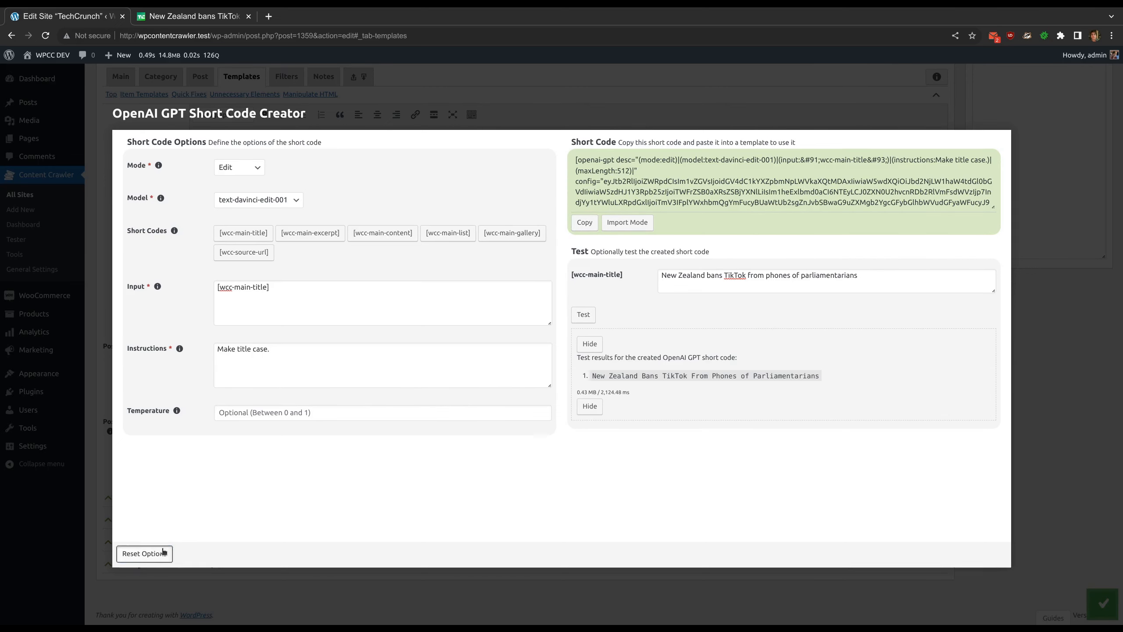
# - Reset the short code options, restore them by importing the copied short code, and hide the test results
pyautogui.click(141, 554)
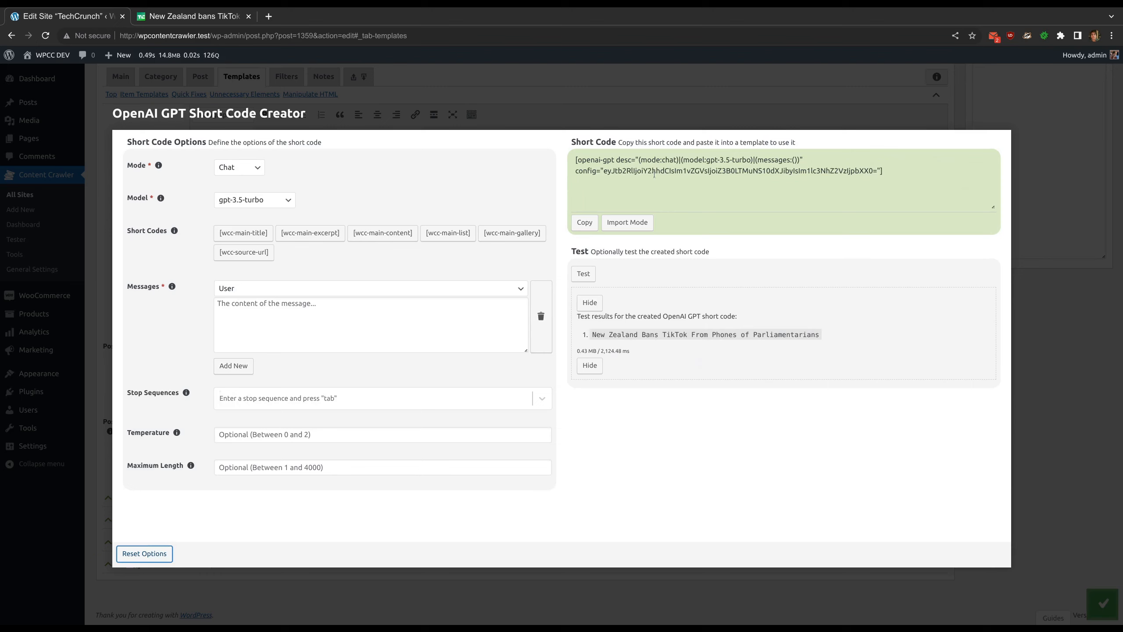
pyautogui.click(627, 222)
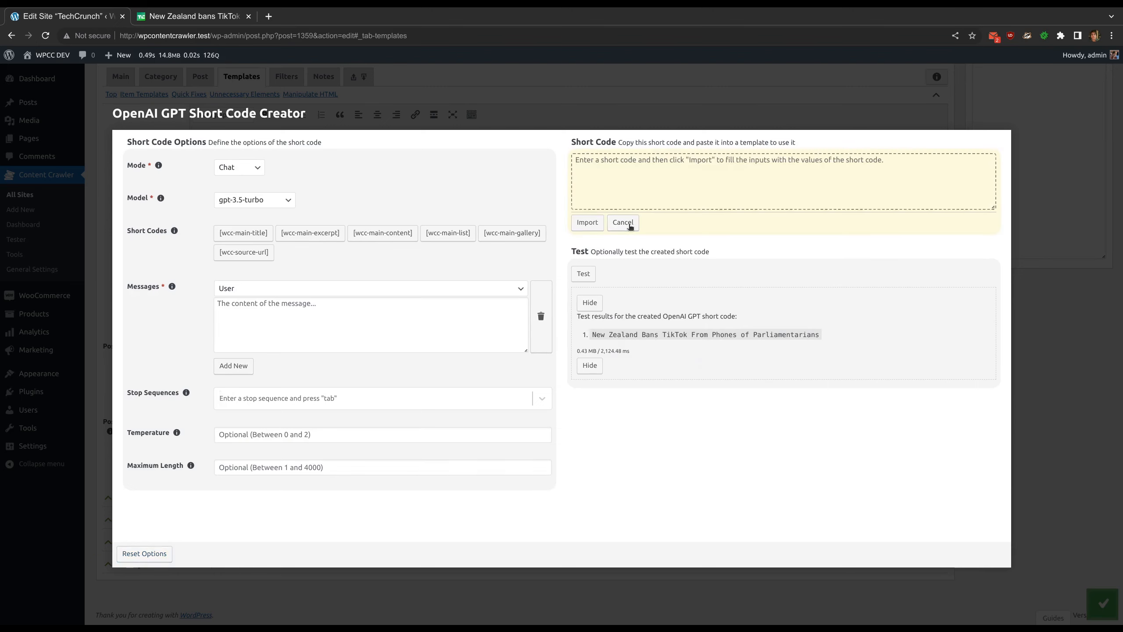
pyautogui.click(624, 185)
pyautogui.hotkey('ctrl', 'v')
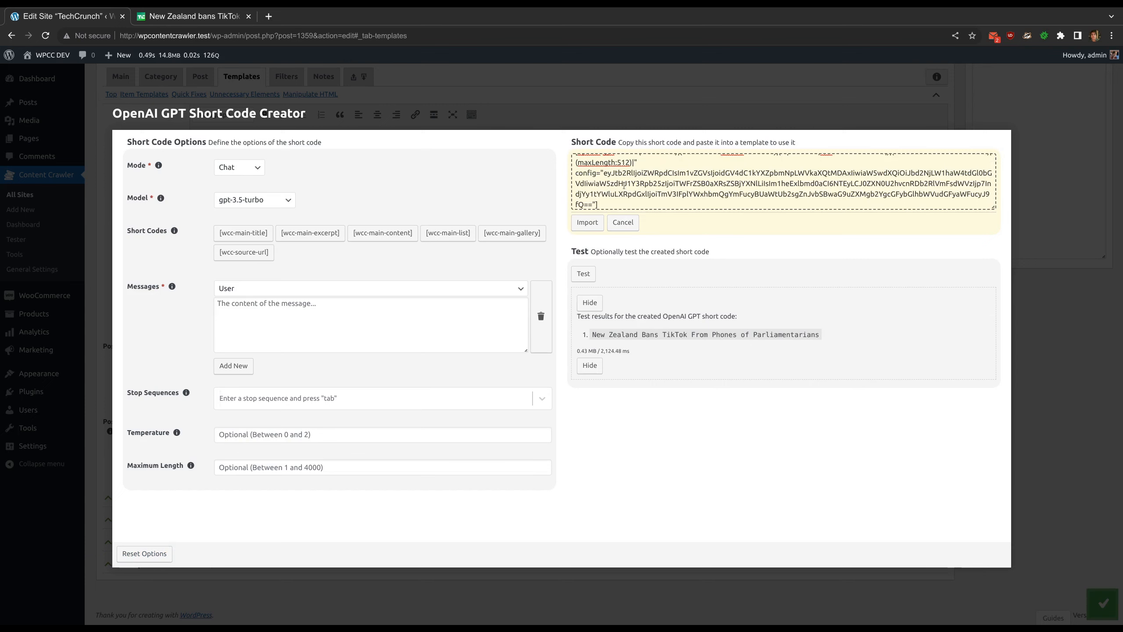
pyautogui.click(586, 223)
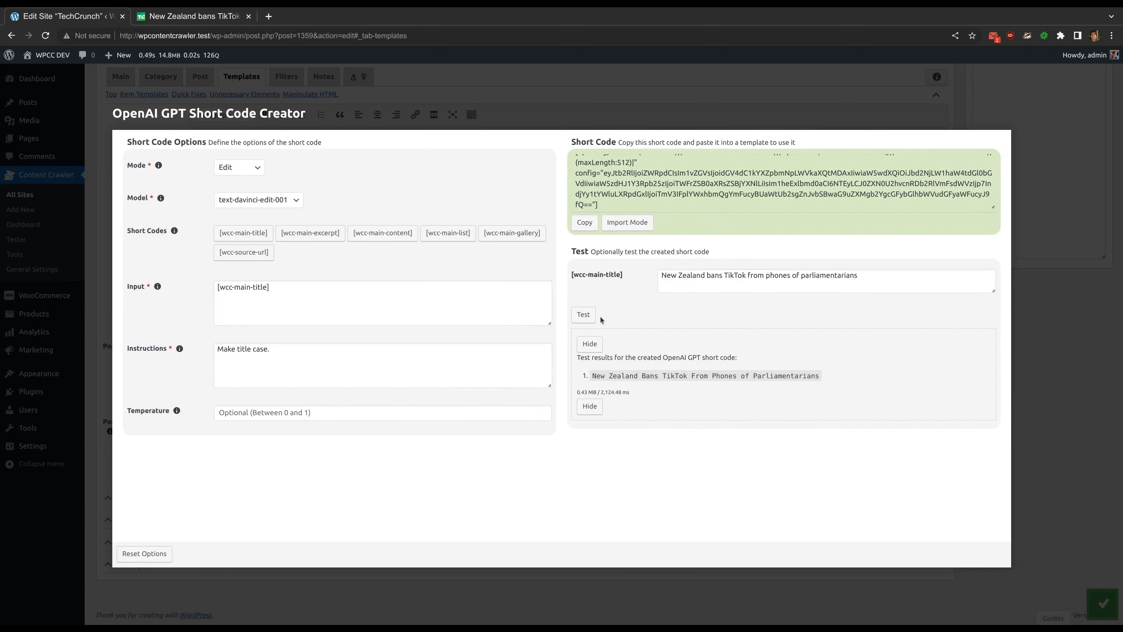
pyautogui.click(590, 344)
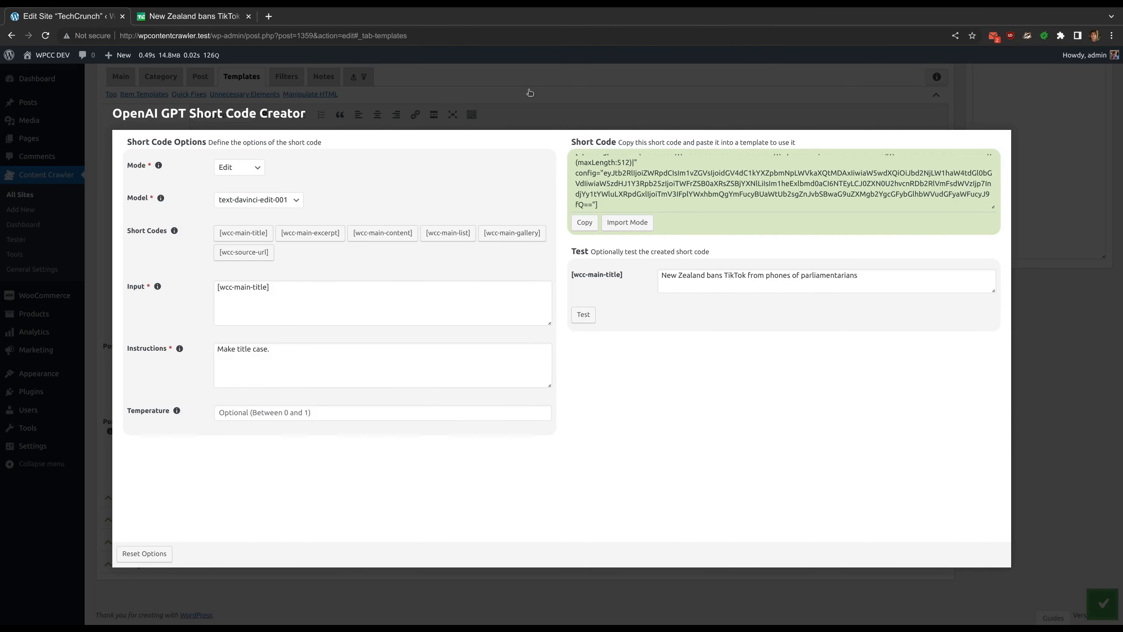
# - Close the short code creator and examine where the OpenAI GPT short code is offered in the post and item templates
pyautogui.click(528, 90)
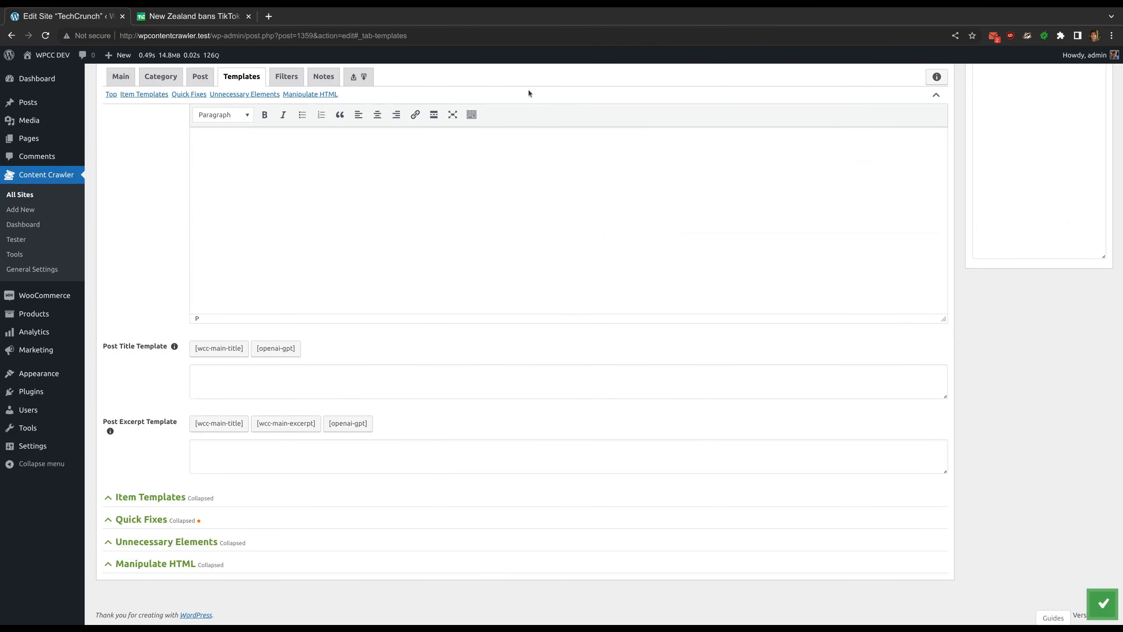
pyautogui.scroll(3, 511, 235)
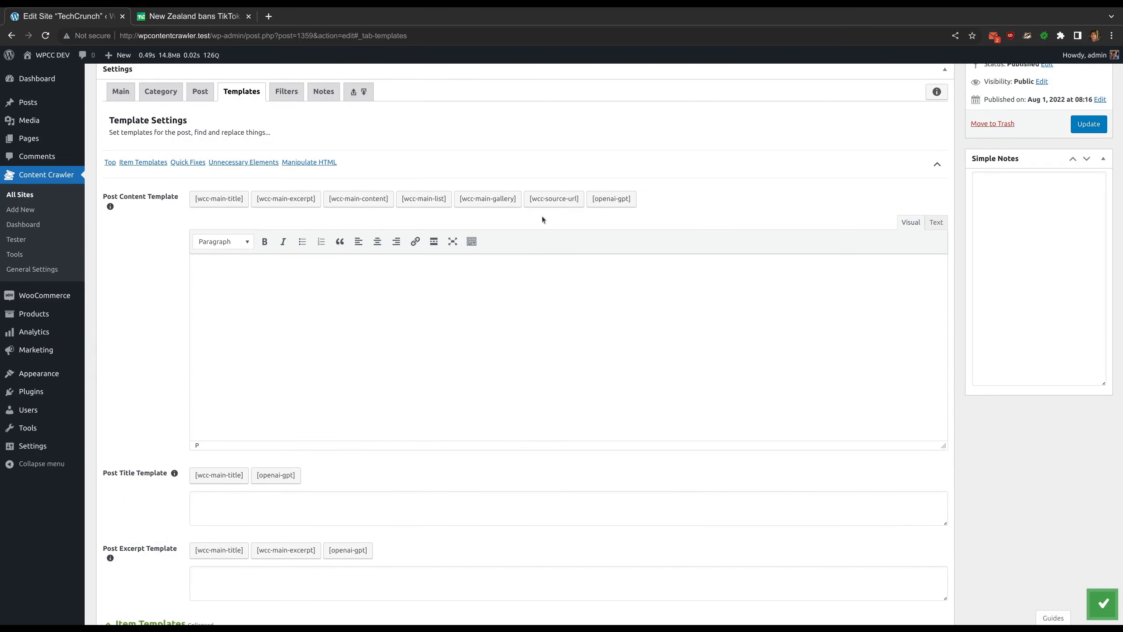
pyautogui.scroll(-3, 610, 198)
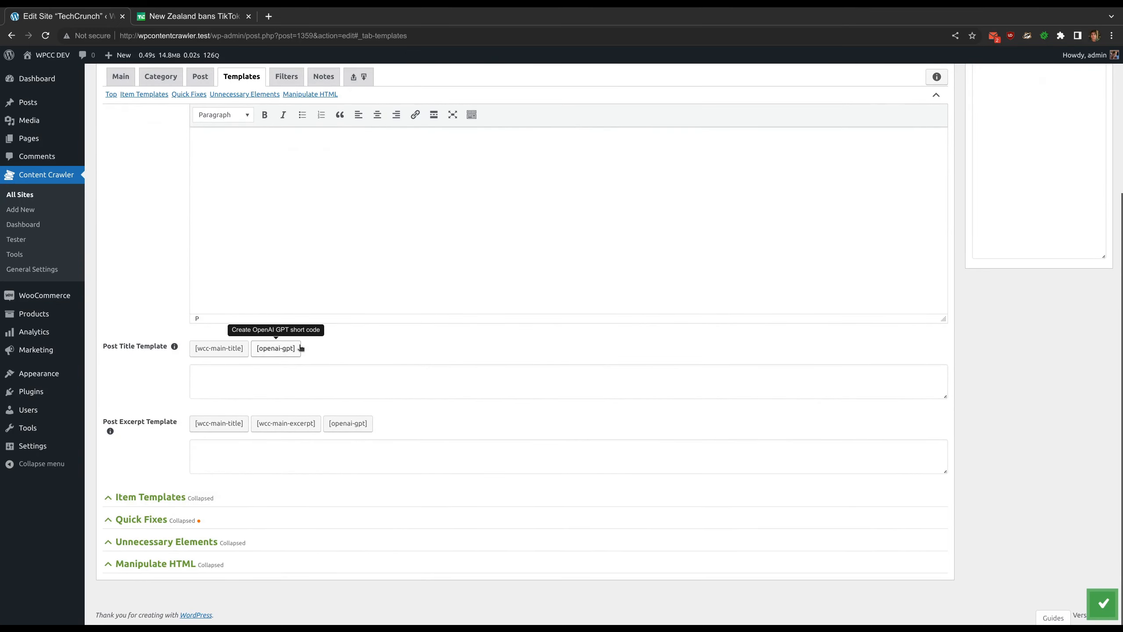
pyautogui.click(176, 503)
pyautogui.scroll(-6, 174, 510)
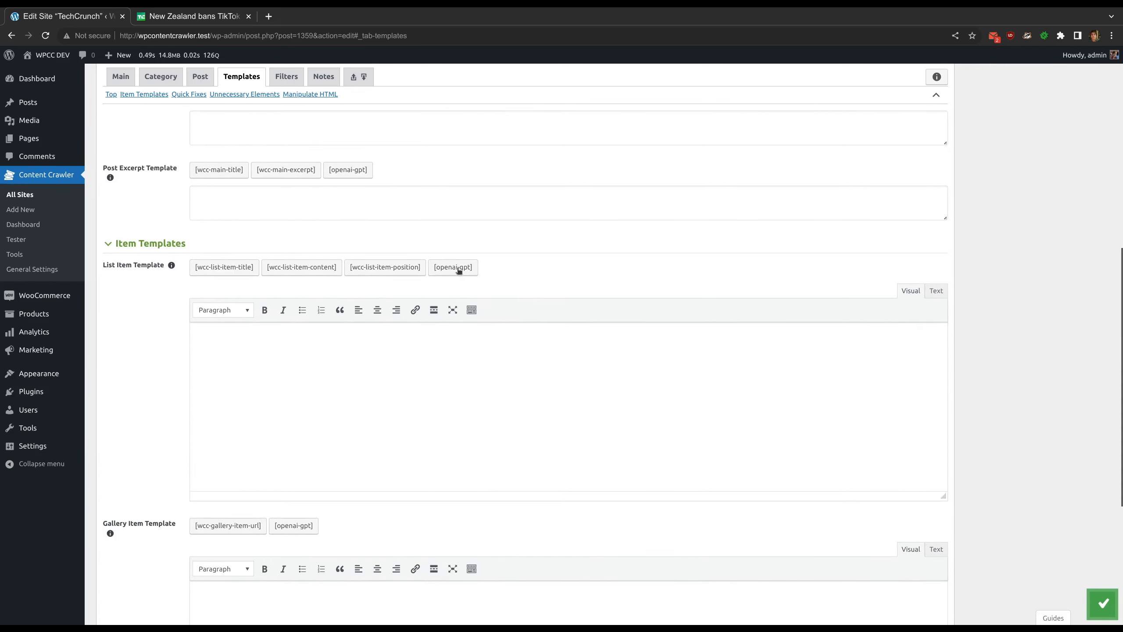
pyautogui.scroll(-3, 351, 369)
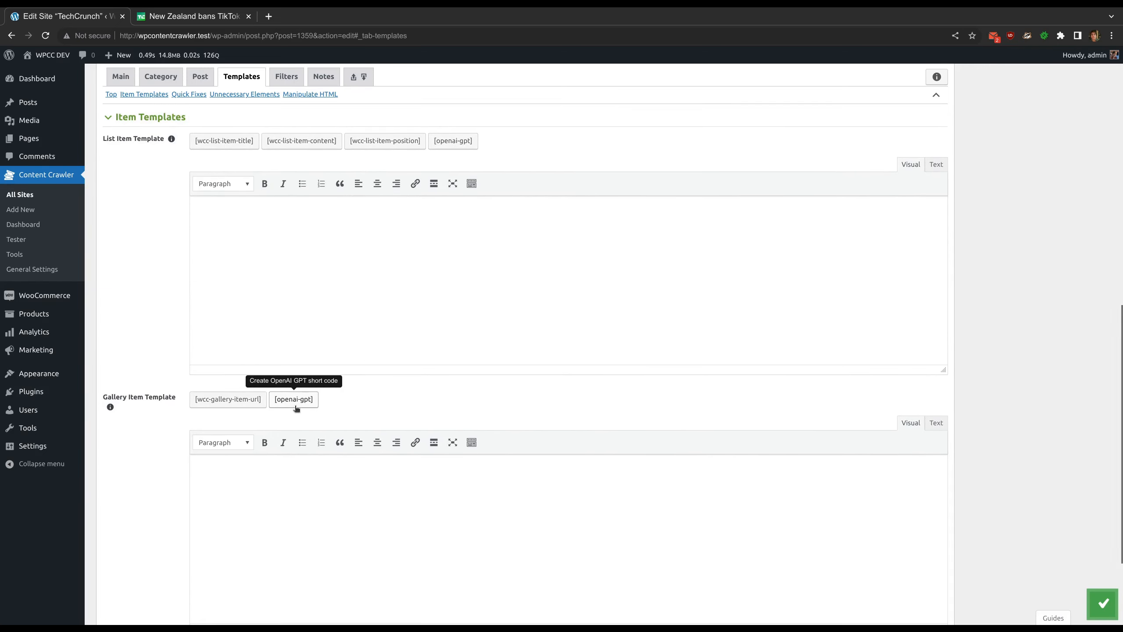
pyautogui.scroll(-3, 296, 408)
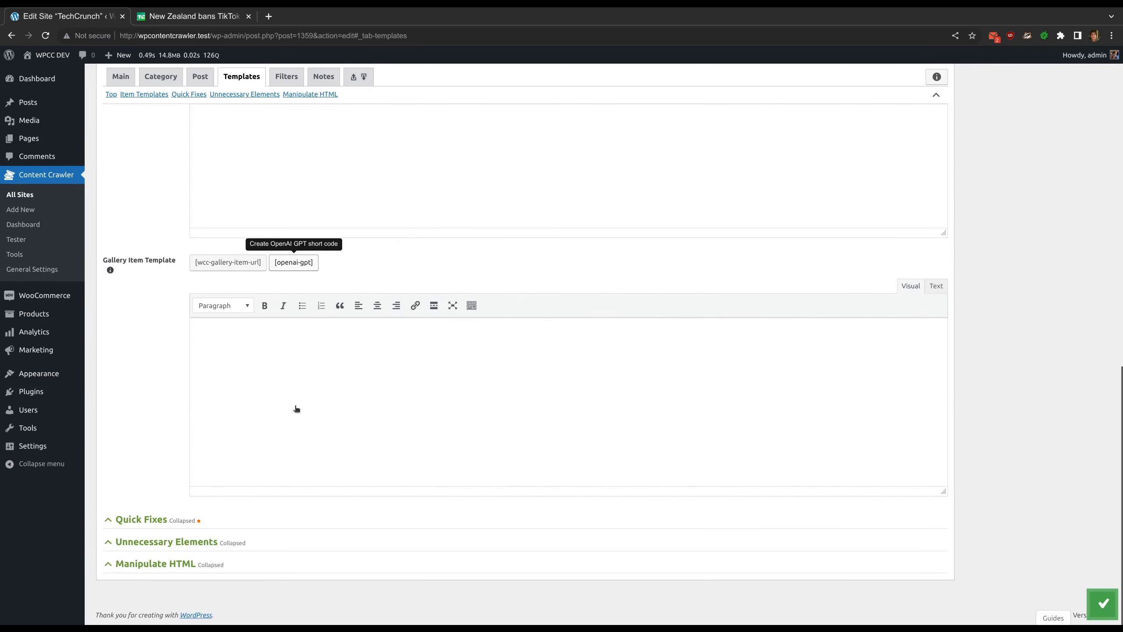
# - View the OpenAI GPT short code creator from the template options of the post title selector, and close both dialogs
pyautogui.click(200, 79)
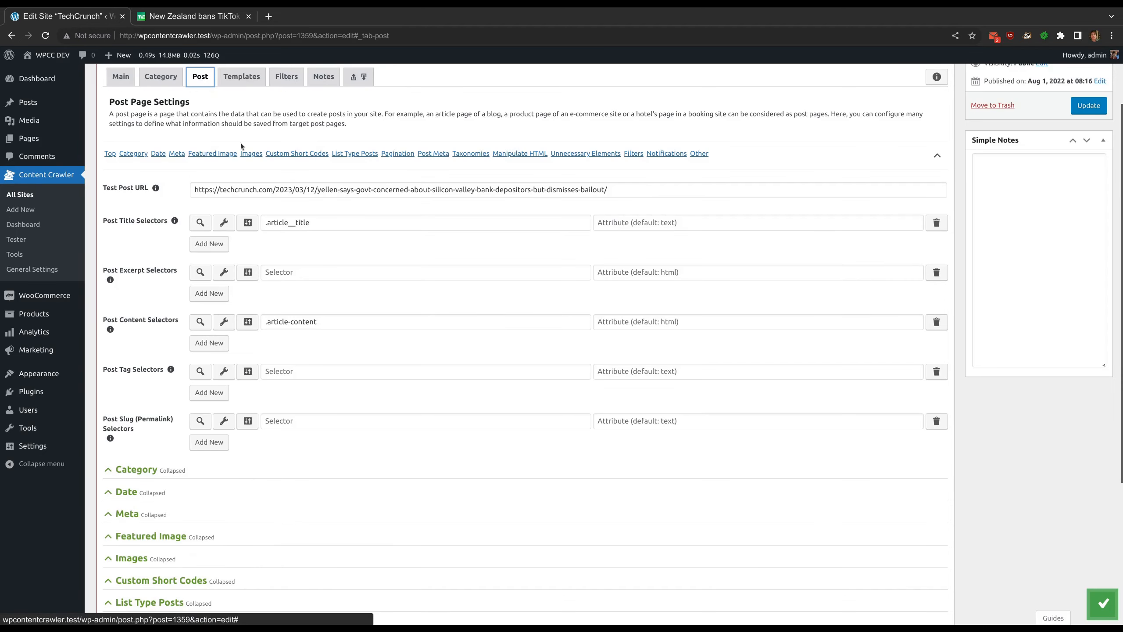
pyautogui.click(248, 222)
pyautogui.click(308, 143)
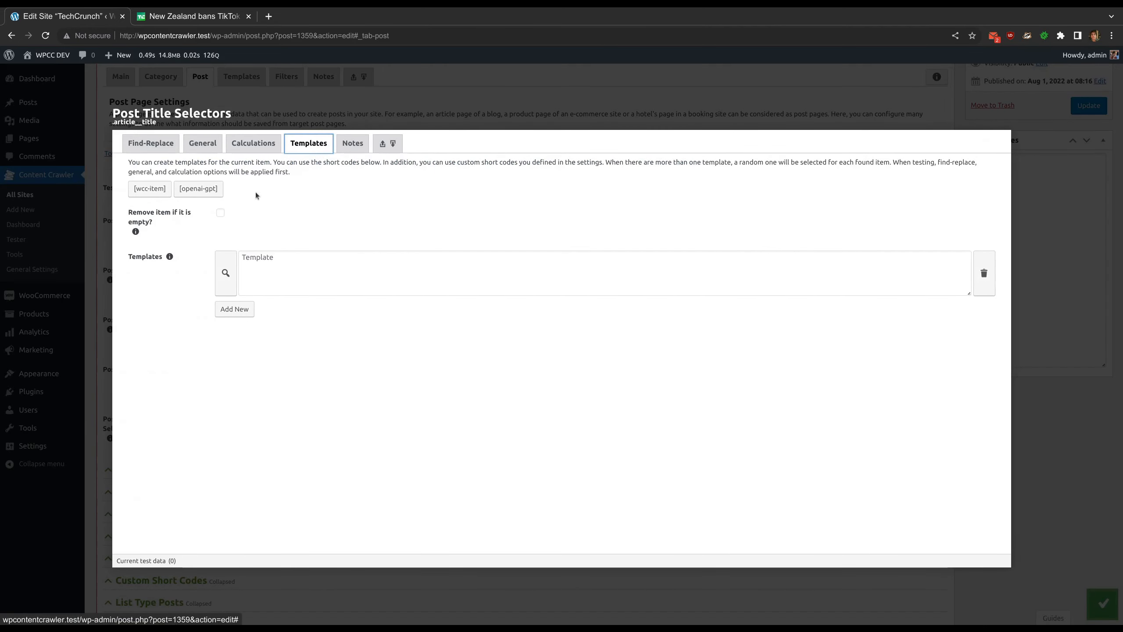
pyautogui.click(208, 191)
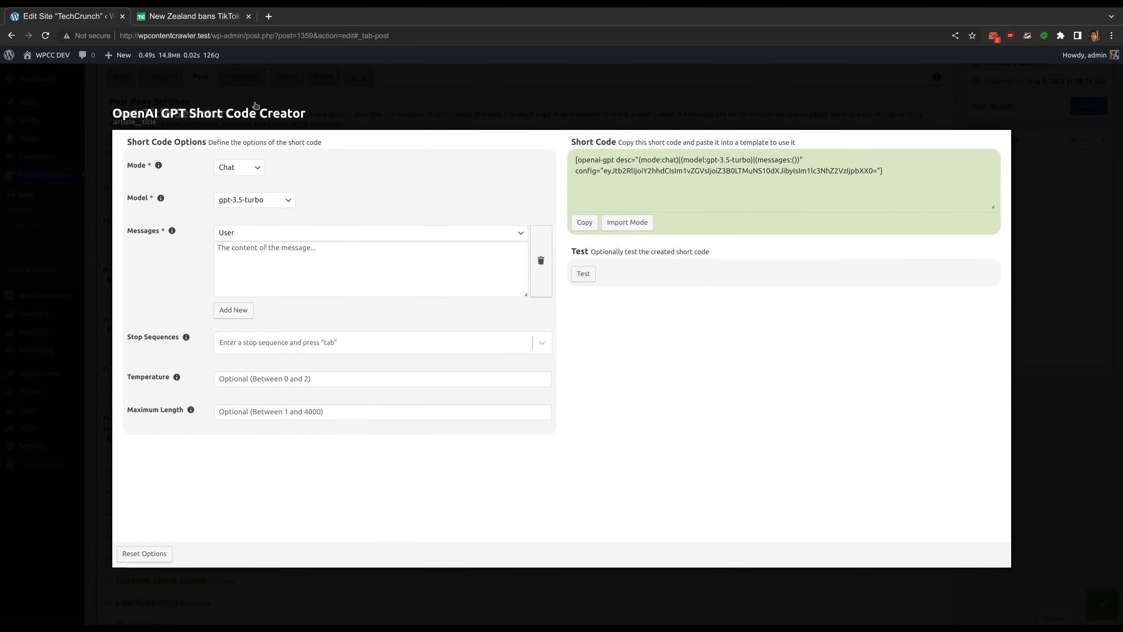
pyautogui.click(249, 120)
pyautogui.click(292, 80)
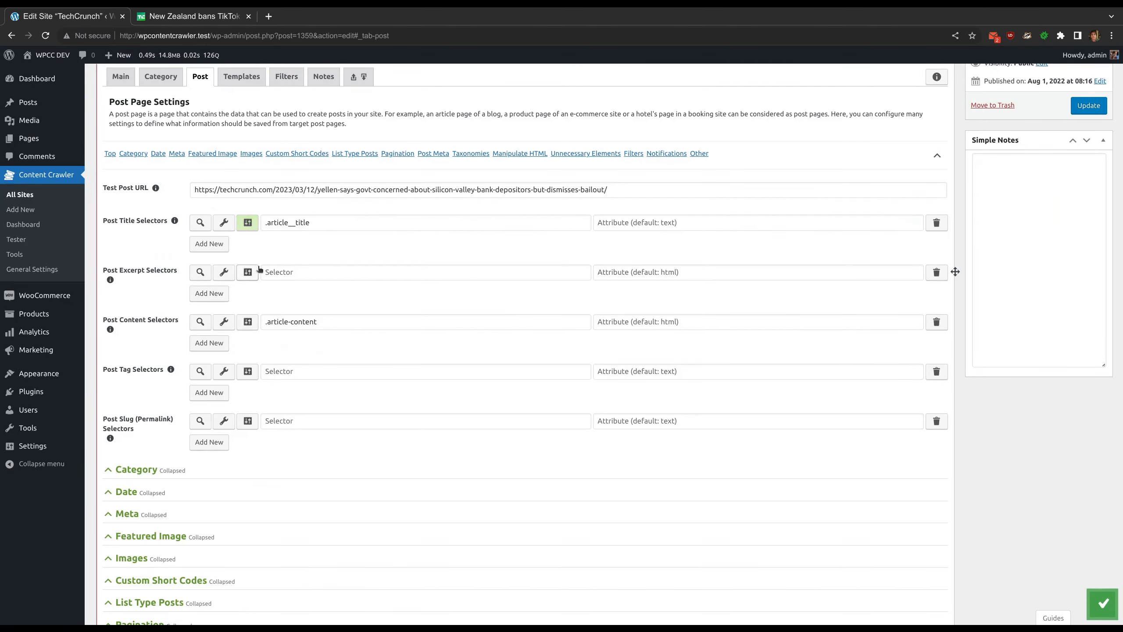
# - Add an Element action command to the post page filter, with property Attribute value and command Template
pyautogui.scroll(-5, 266, 274)
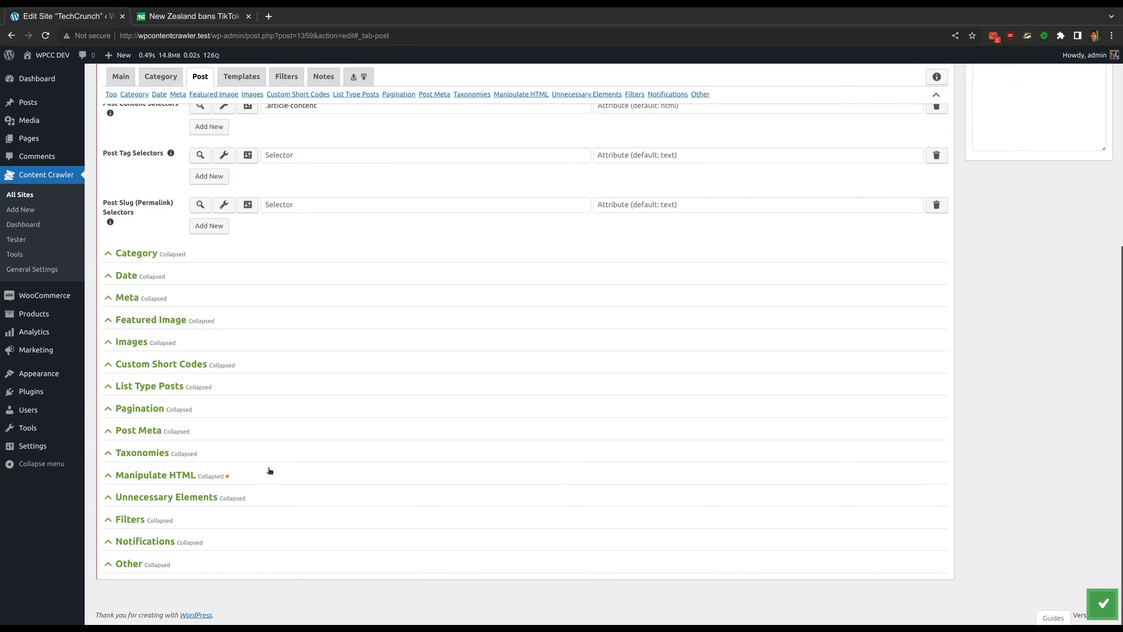
pyautogui.click(265, 520)
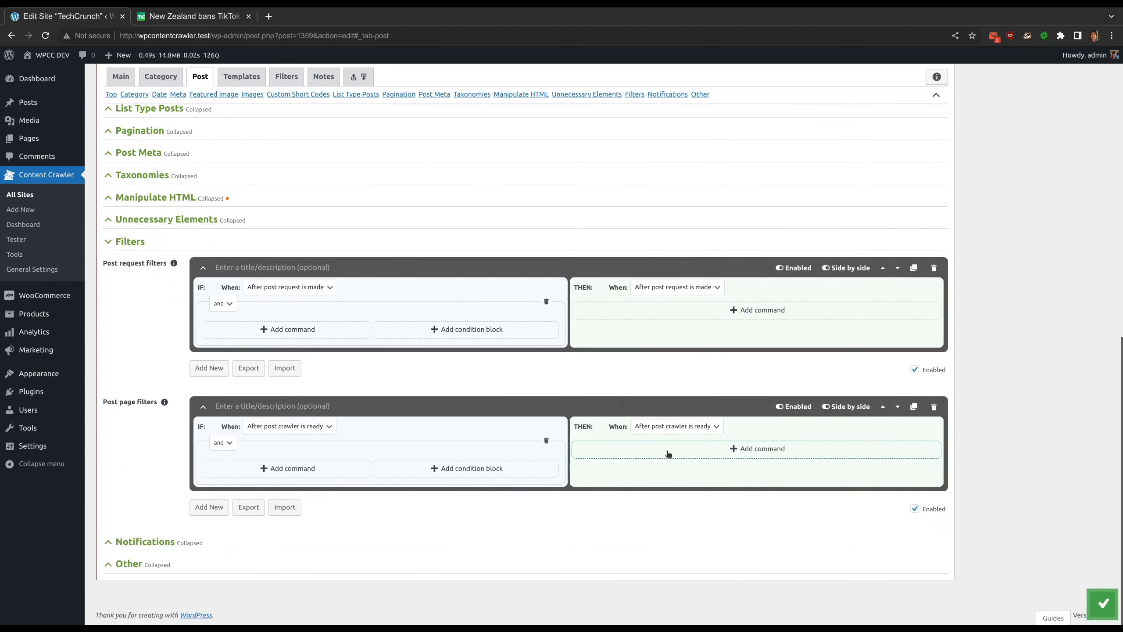
pyautogui.click(668, 455)
pyautogui.scroll(-4, 668, 454)
pyautogui.click(769, 336)
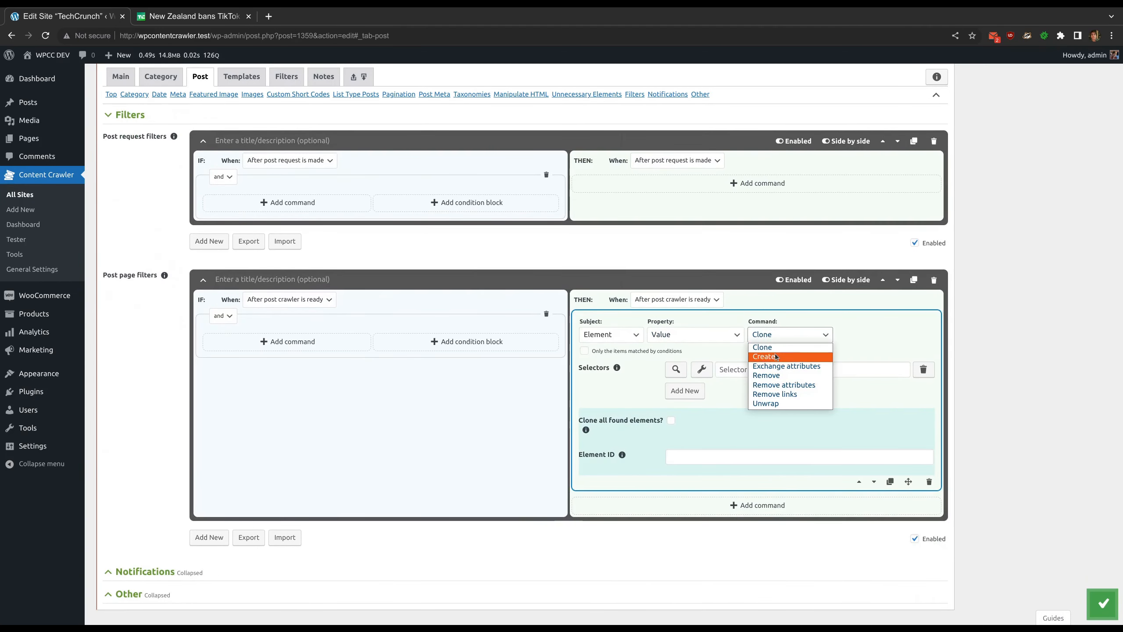
pyautogui.click(768, 342)
pyautogui.click(708, 335)
pyautogui.click(707, 356)
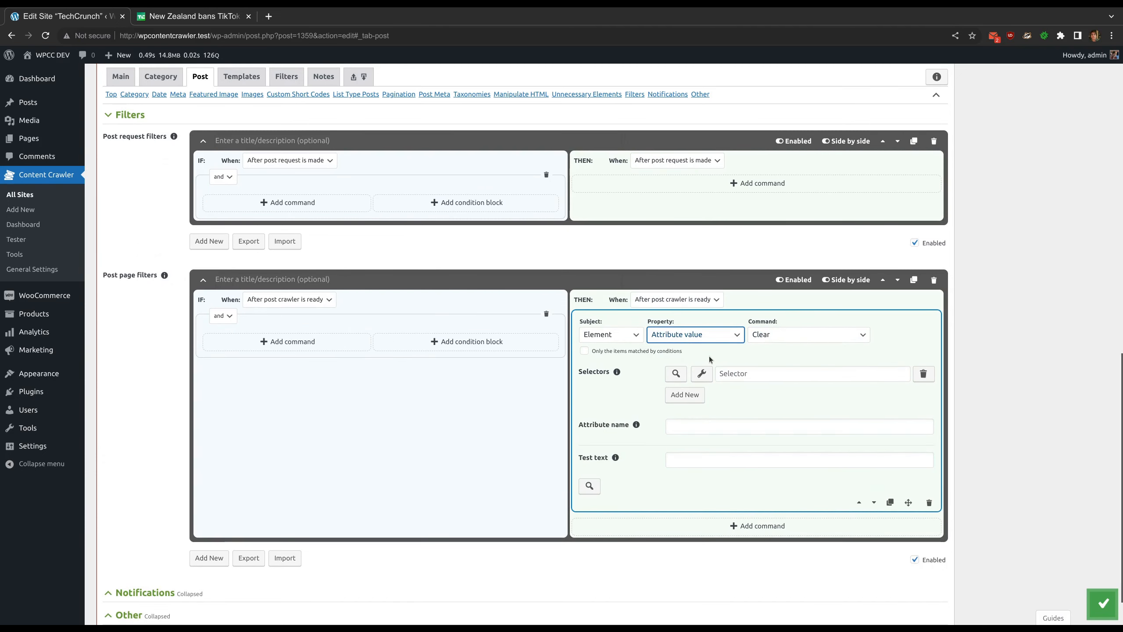
pyautogui.click(762, 337)
pyautogui.click(767, 476)
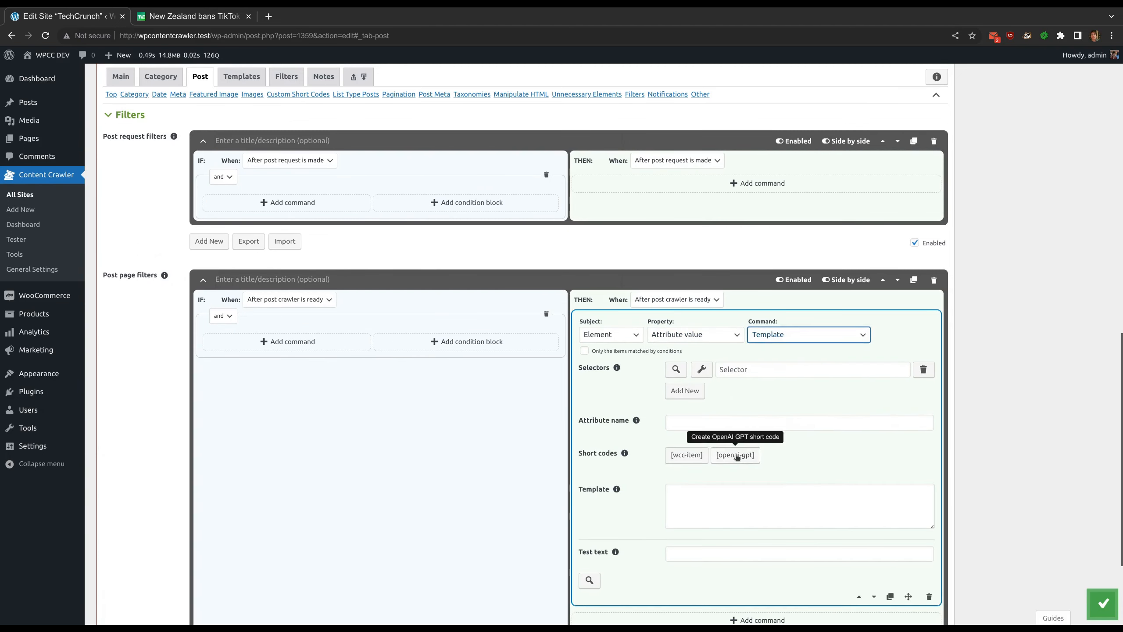
# - Change the filter command to property Value and command Create, and delete the post page filter
pyautogui.click(716, 335)
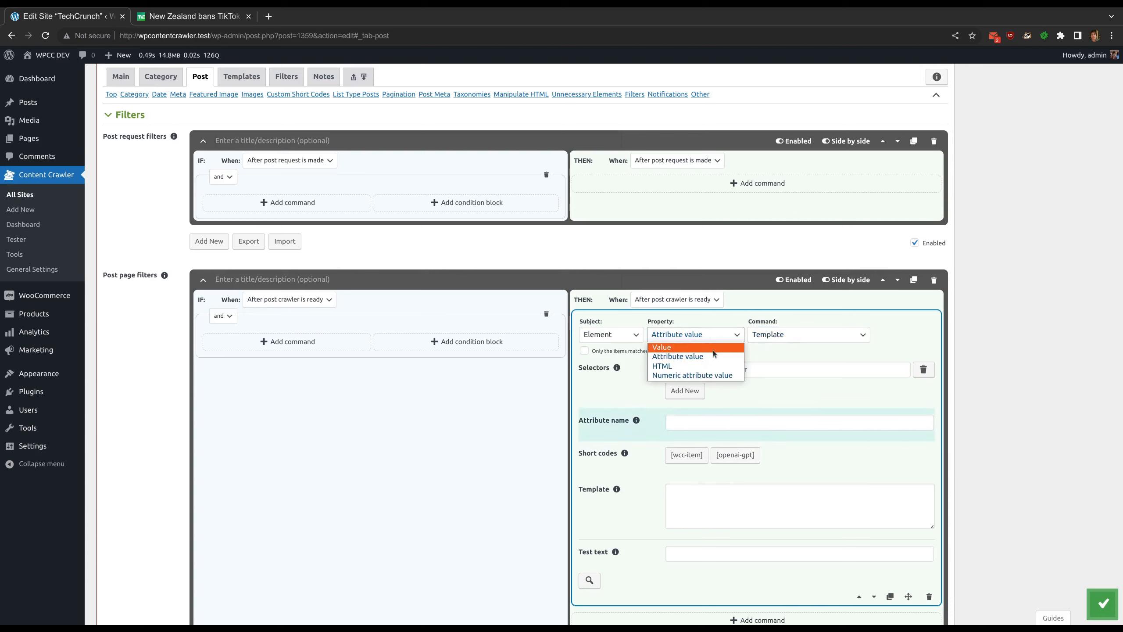
pyautogui.click(725, 346)
pyautogui.click(763, 337)
pyautogui.click(767, 352)
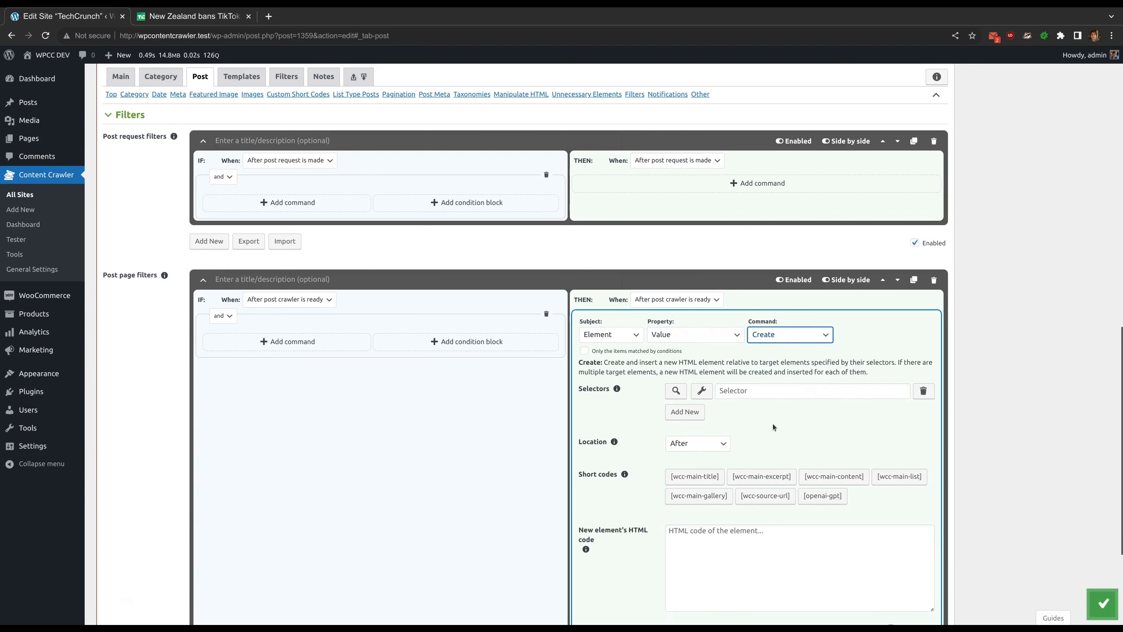
pyautogui.click(798, 432)
pyautogui.click(934, 280)
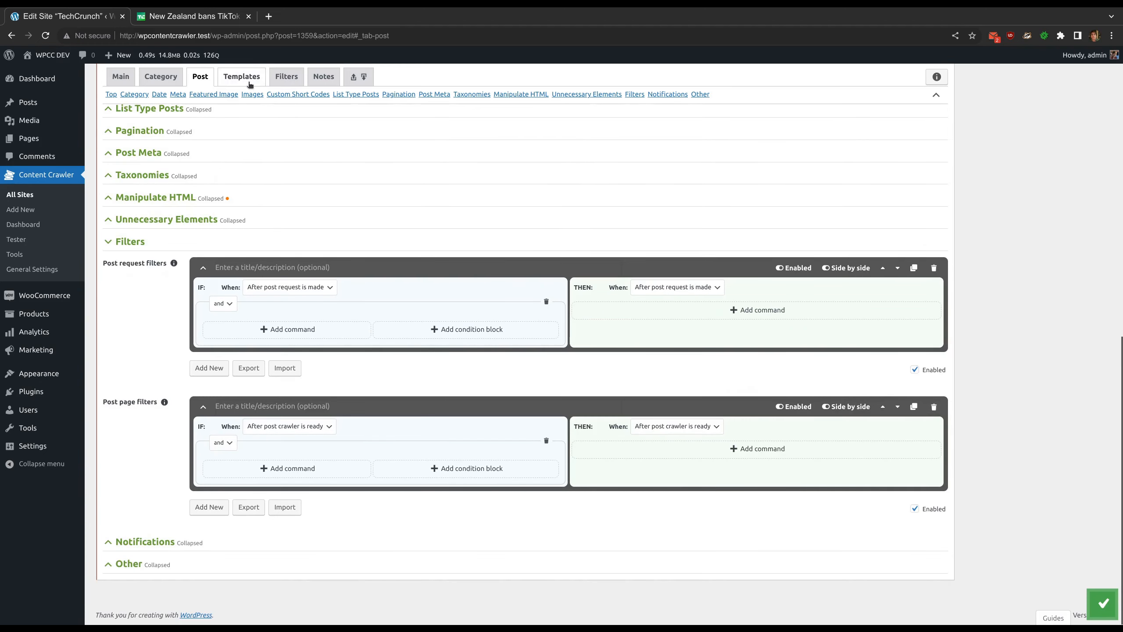
# - Add a post data filter action that applies the Template command to the Content value, and switch its subject to Title
pyautogui.click(287, 76)
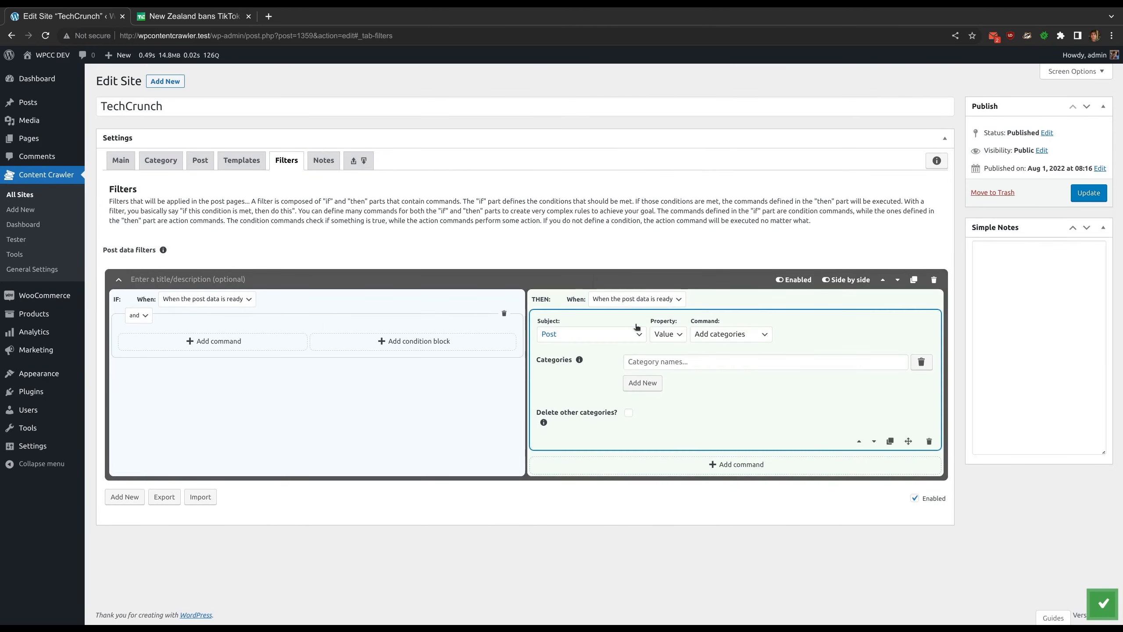
pyautogui.click(604, 335)
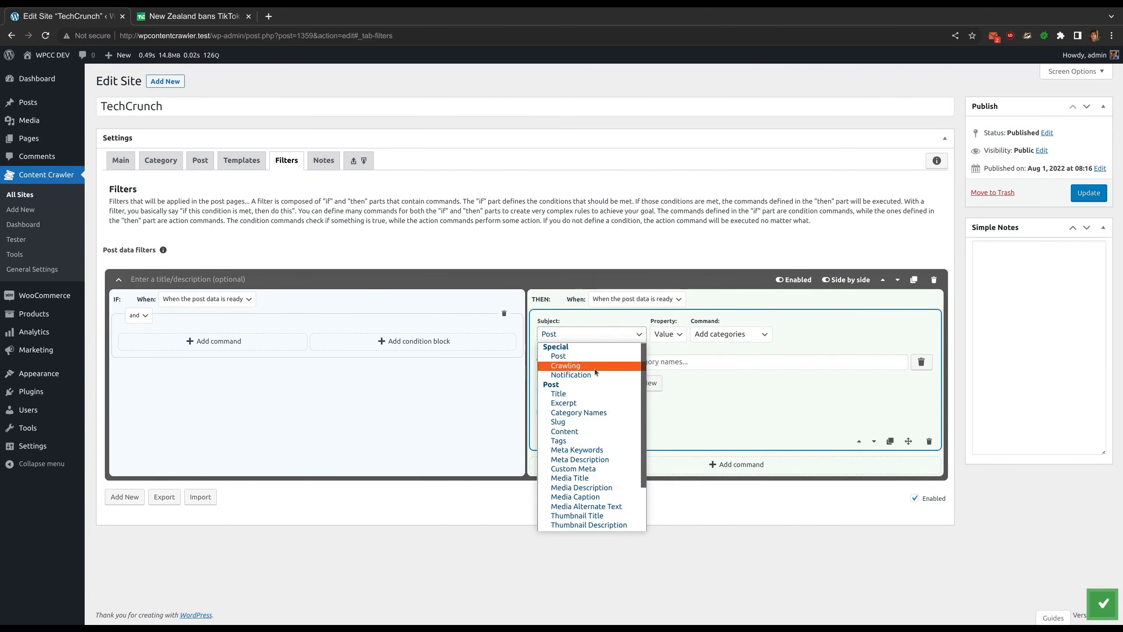
pyautogui.click(577, 431)
pyautogui.click(836, 333)
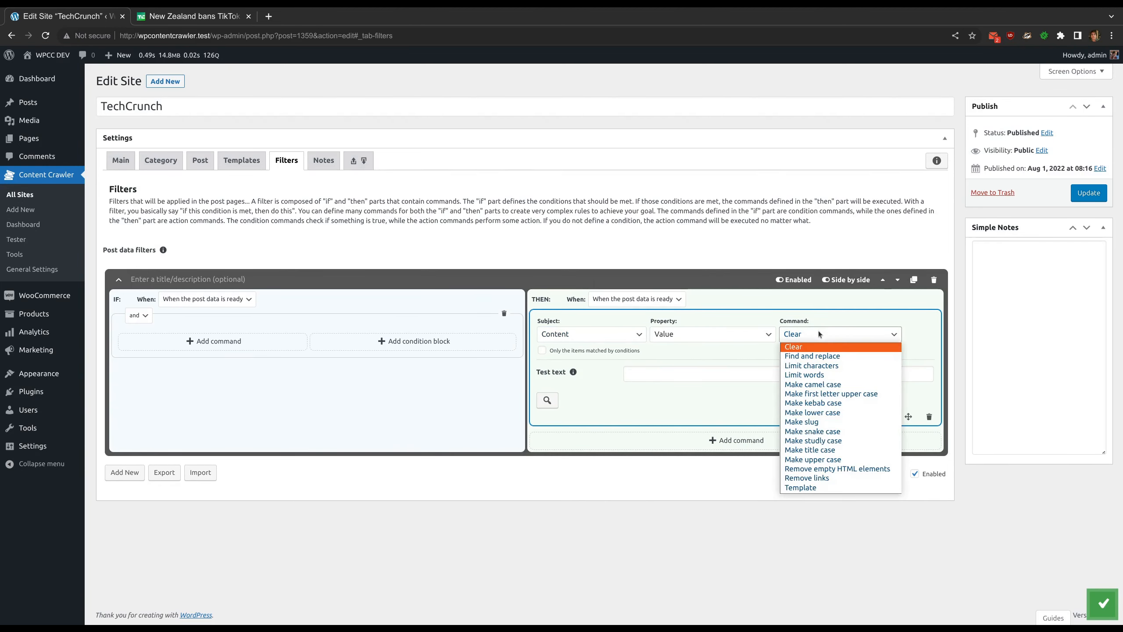
pyautogui.click(811, 487)
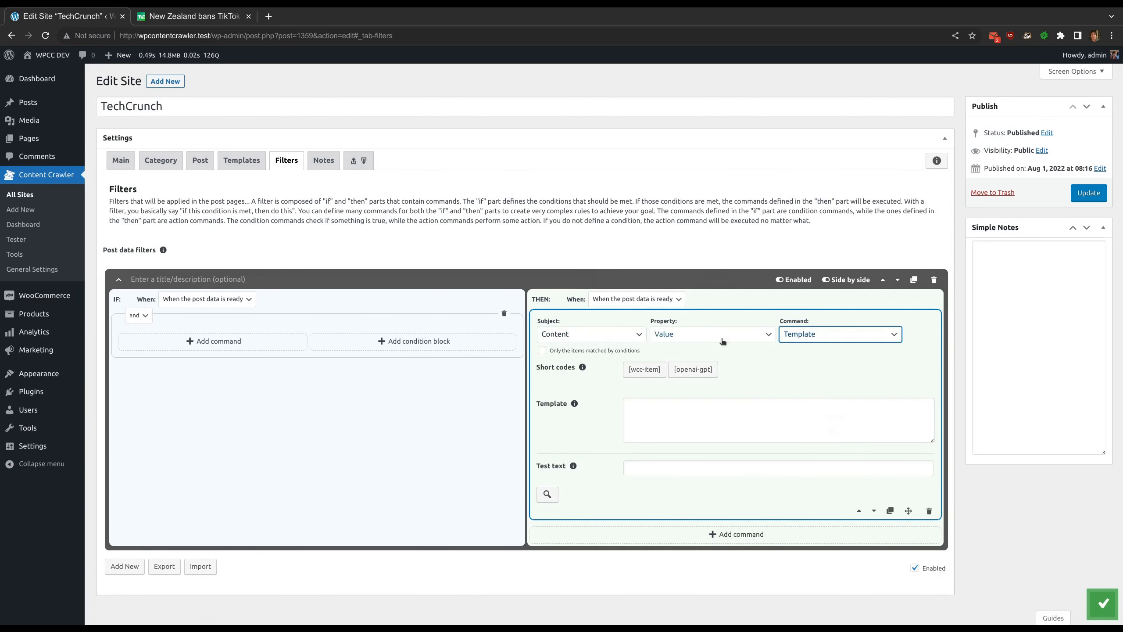
pyautogui.click(591, 334)
pyautogui.click(591, 390)
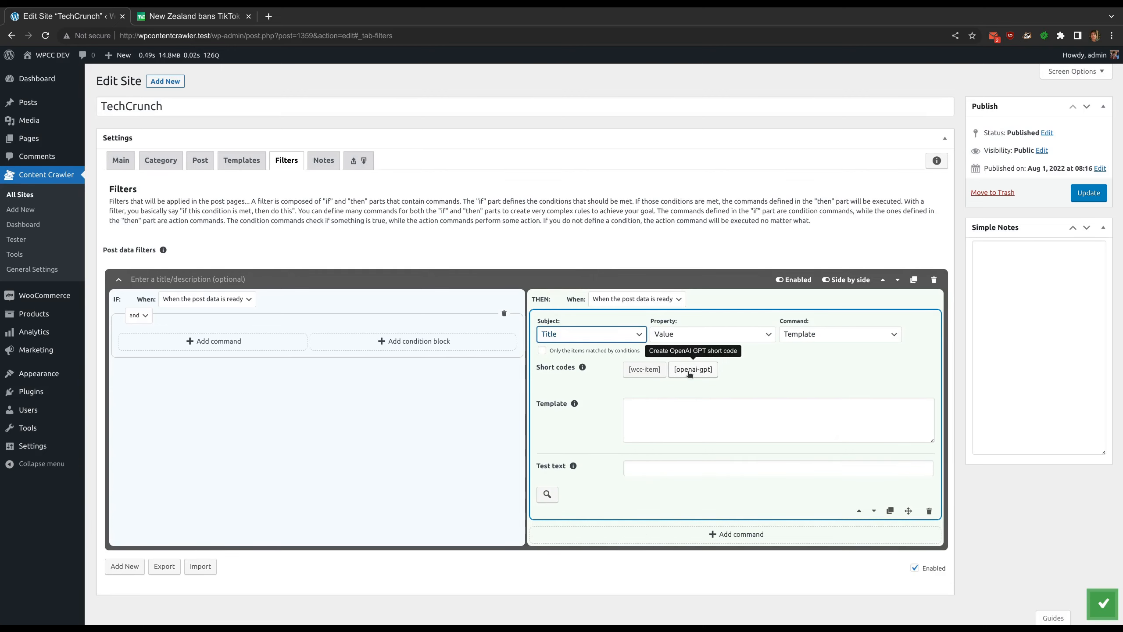
pyautogui.click(749, 383)
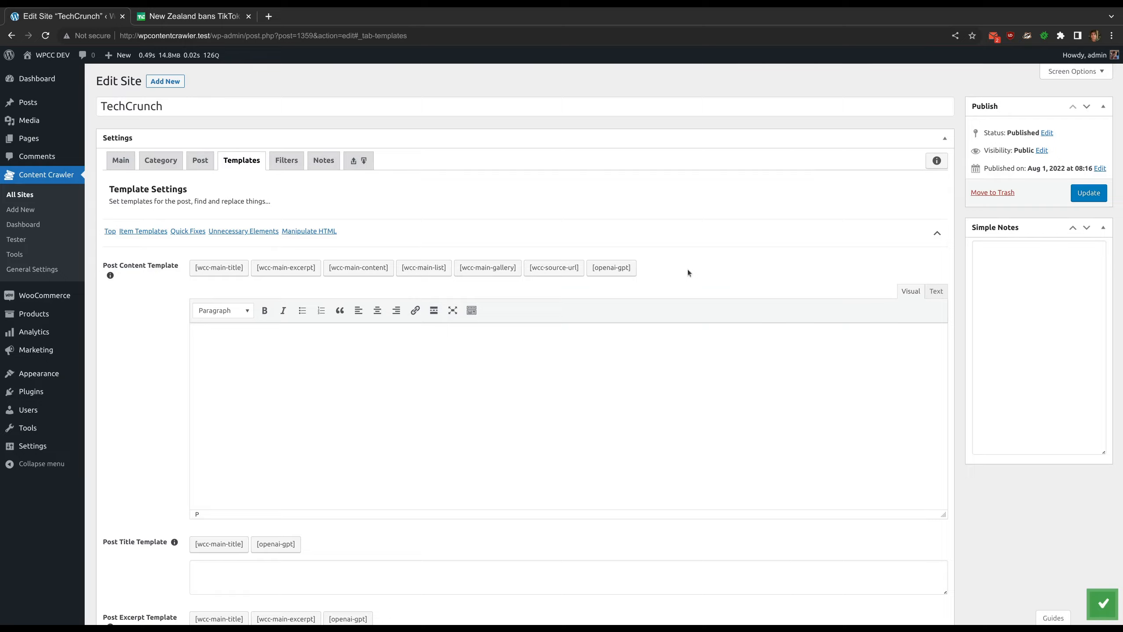
# - Open the Examples page of platform.openai.com in a new browser tab
pyautogui.hotkey('ctrl', 't')
pyautogui.write('platform.openai.com')
pyautogui.press('Return')
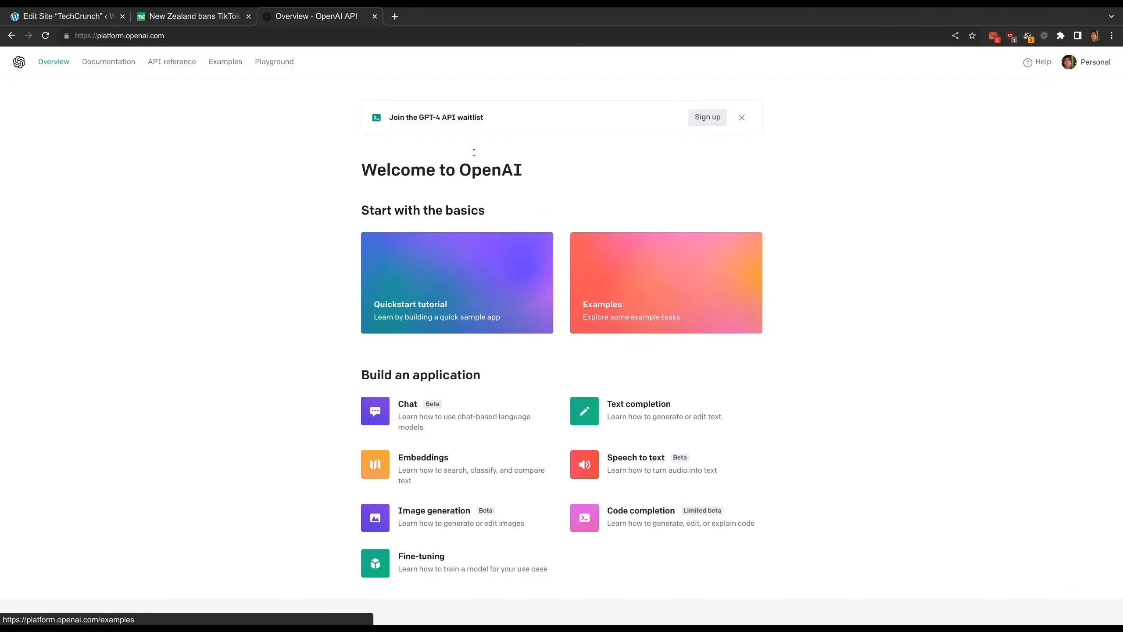
pyautogui.click(227, 62)
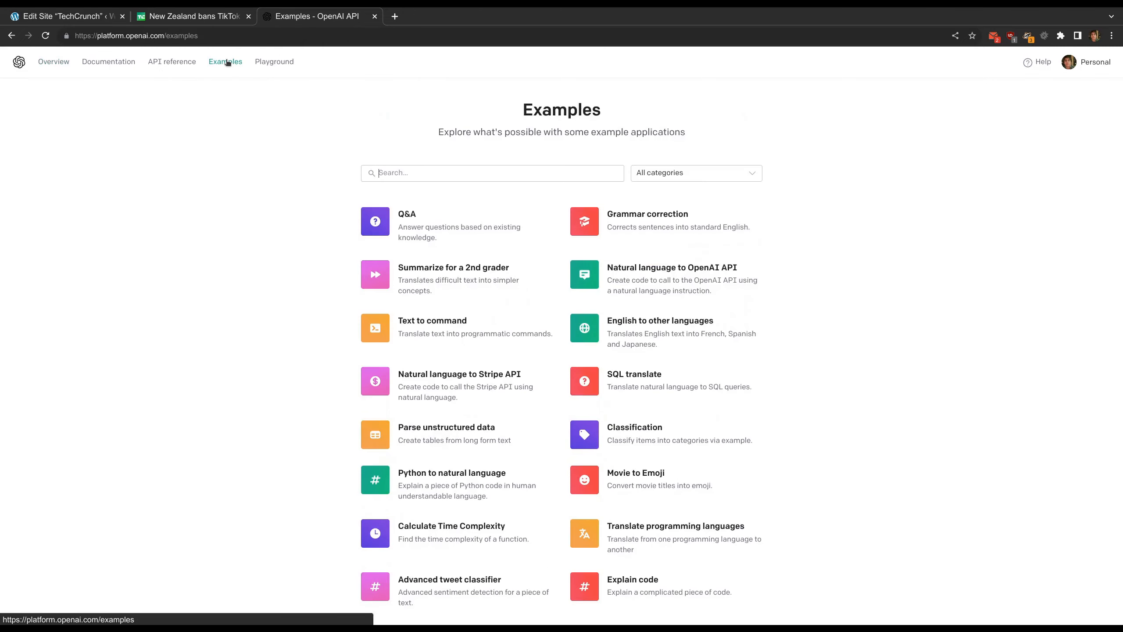
# - Search the examples for "tl" and open the TL;DR summarization example
pyautogui.click(415, 170)
pyautogui.write('tl')
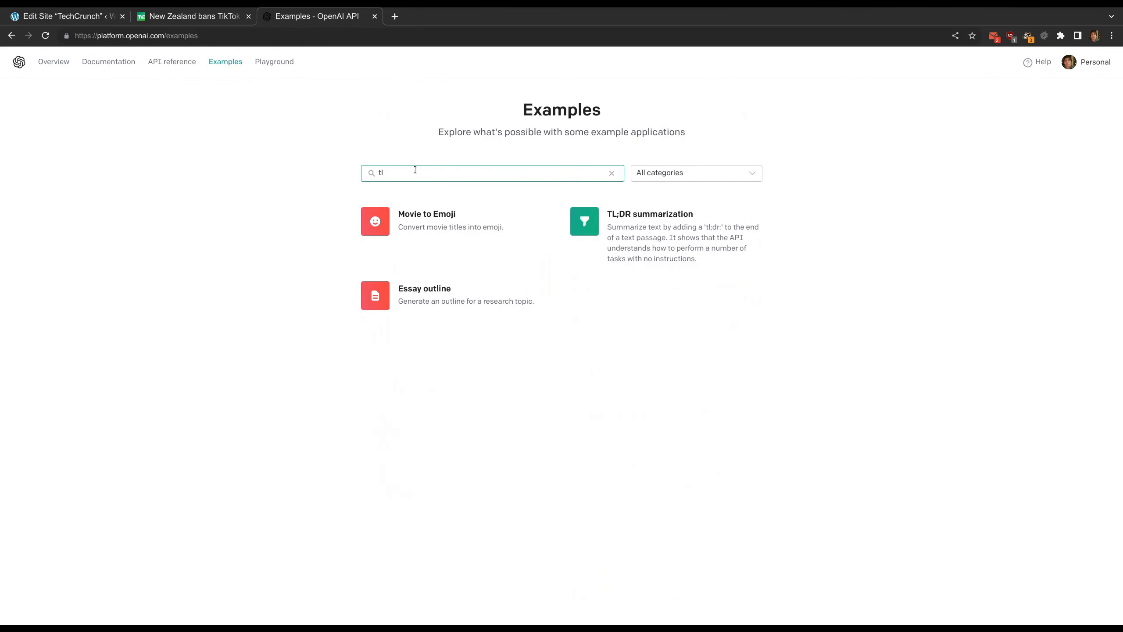
pyautogui.click(670, 238)
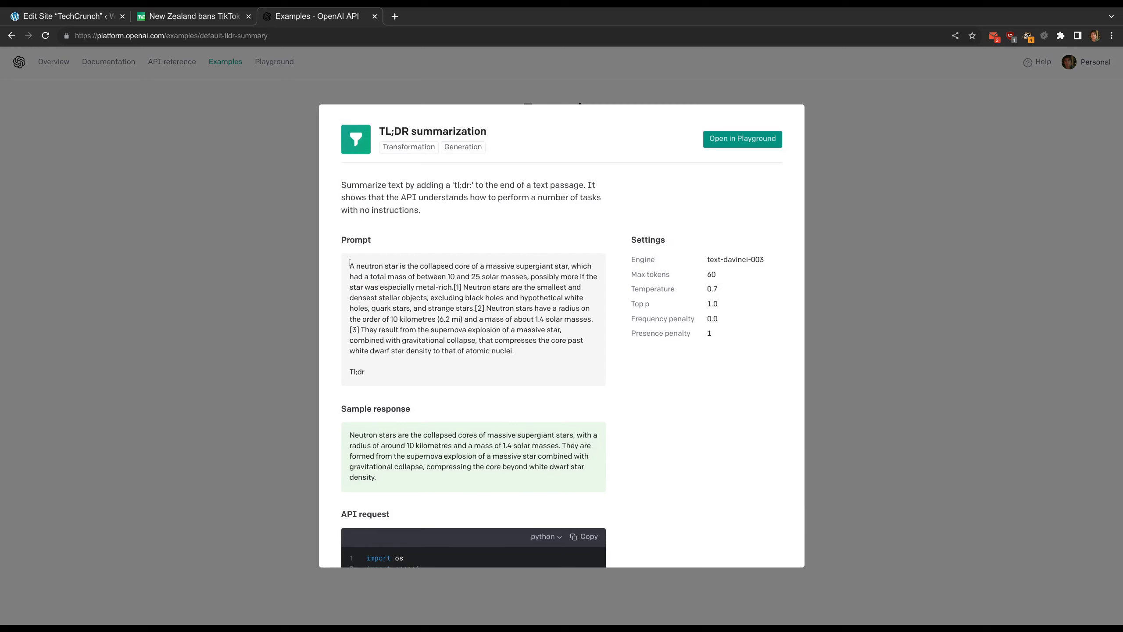
# - Return to the TechCrunch site settings, expand the post page's Custom Short Codes section and copy the post content selector .article-content
pyautogui.moveTo(365, 375)
pyautogui.mouseDown()
pyautogui.moveTo(351, 374)
pyautogui.moveTo(367, 374)
pyautogui.mouseUp()
pyautogui.click(71, 20)
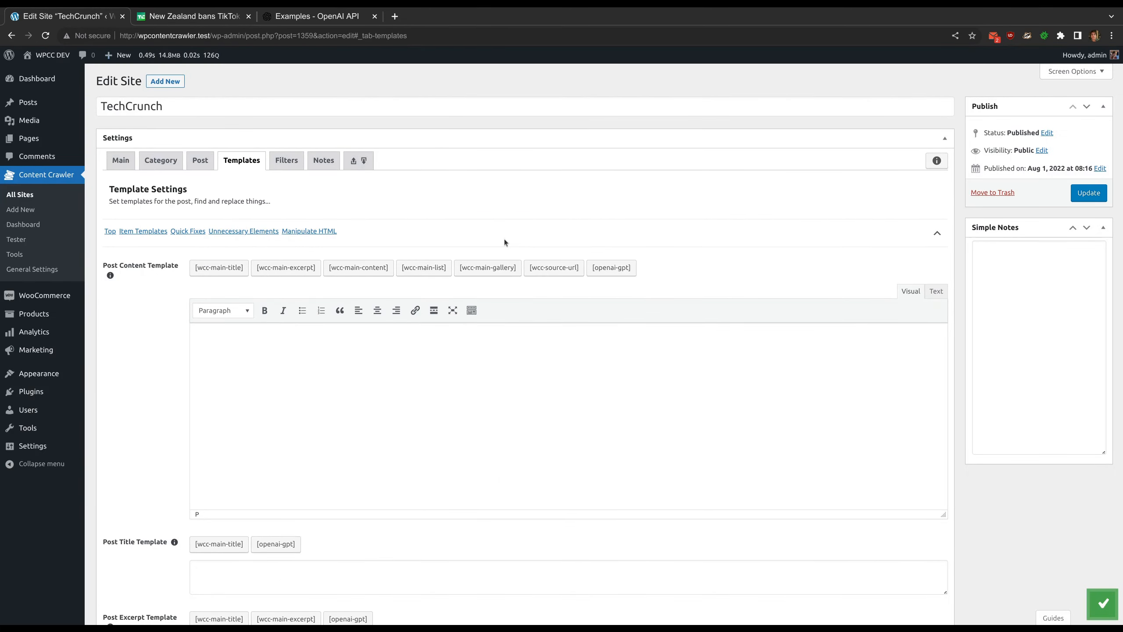
pyautogui.click(207, 165)
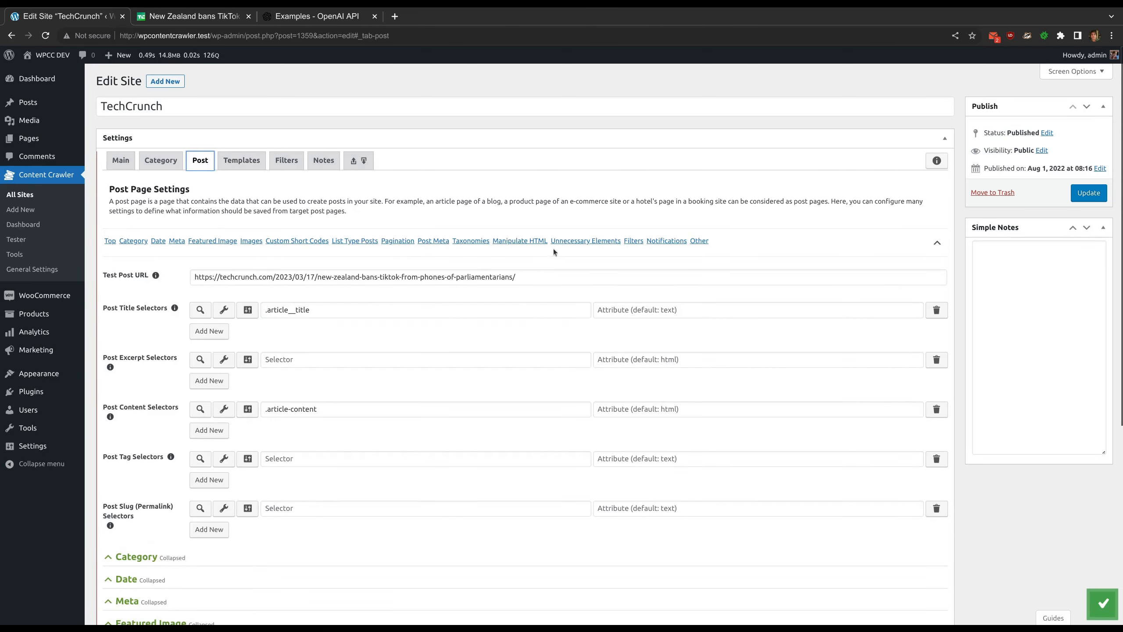
pyautogui.click(292, 241)
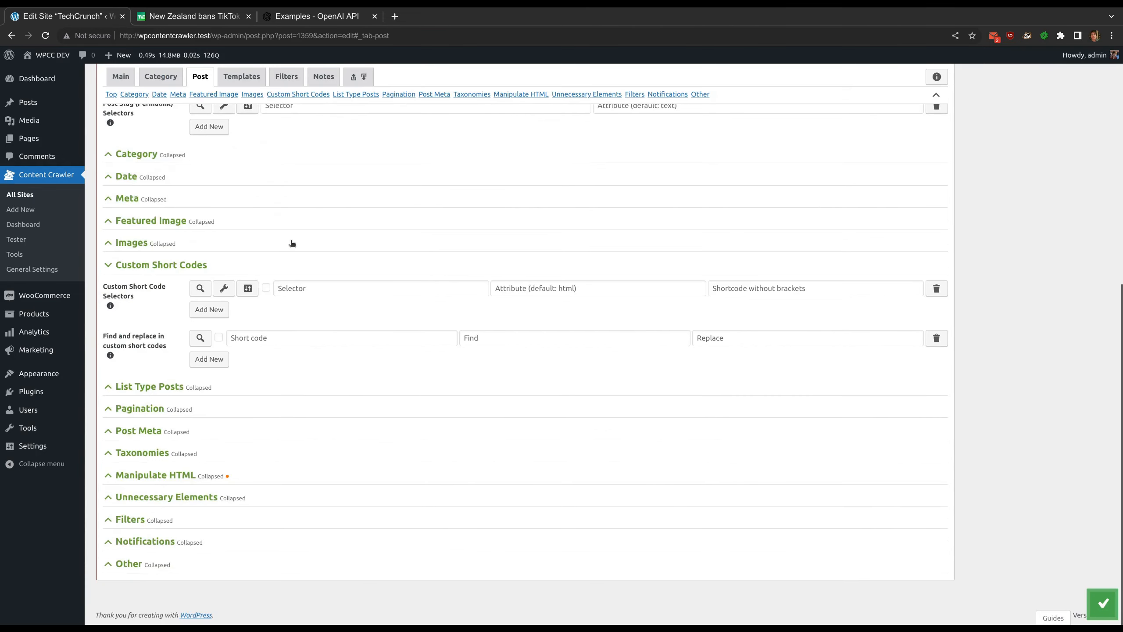
pyautogui.scroll(10, 292, 243)
pyautogui.scroll(-2, 291, 243)
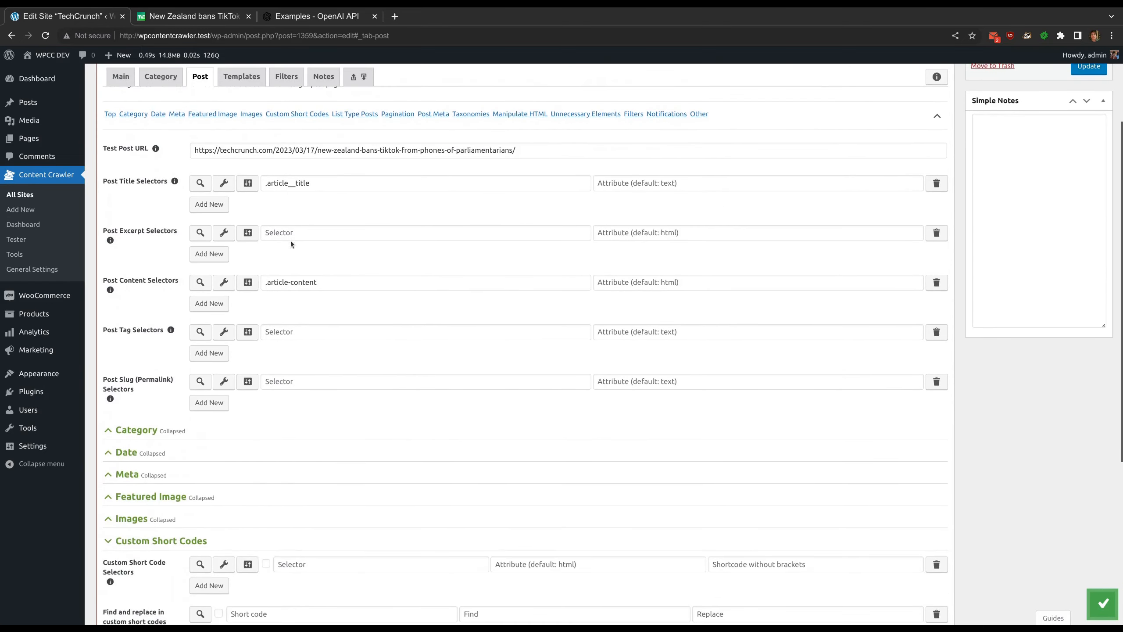
pyautogui.tripleClick(318, 284)
pyautogui.hotkey('ctrl', 'c')
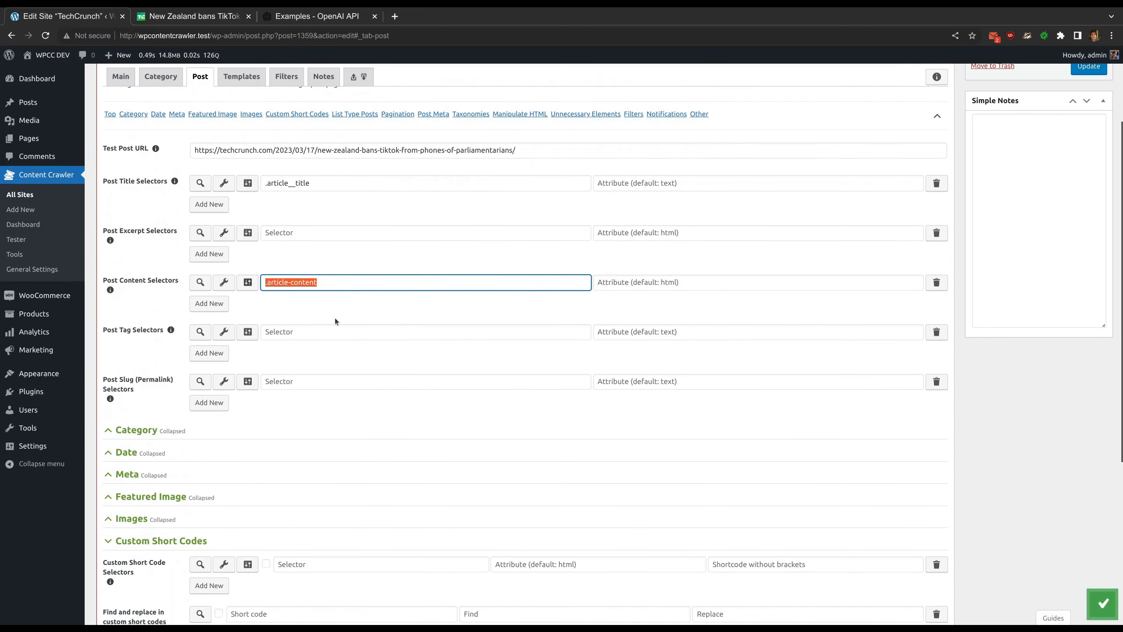
# - Define a custom short code named content-text with the selector .article-content and the attribute text
pyautogui.scroll(-6, 335, 317)
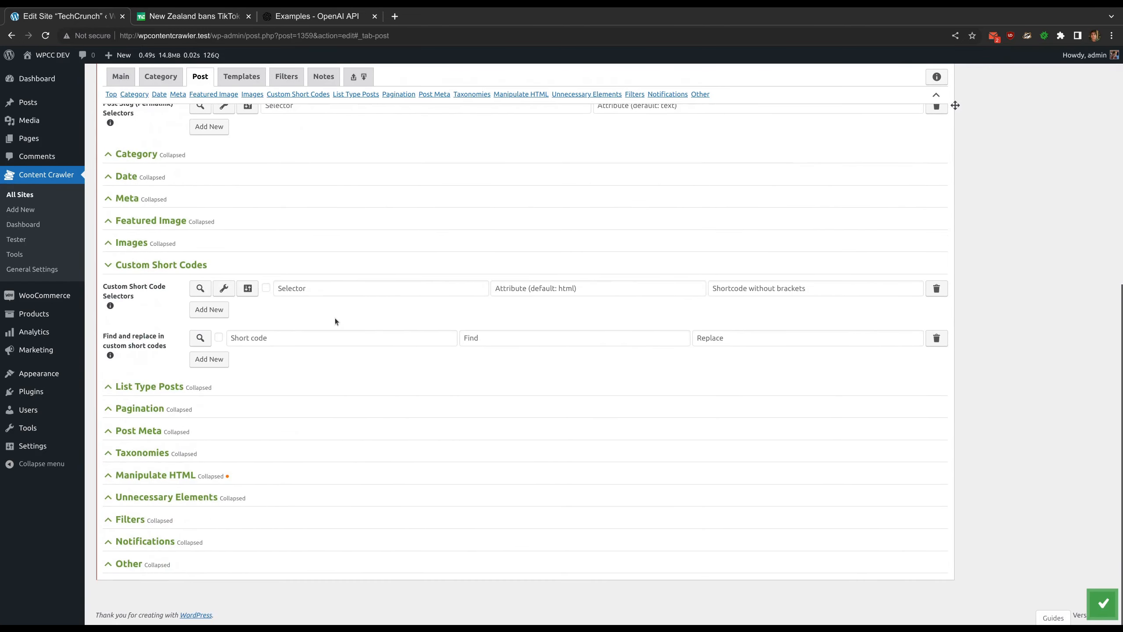
pyautogui.click(327, 294)
pyautogui.hotkey('ctrl', 'v')
pyautogui.press('Tab')
pyautogui.write('text')
pyautogui.click(719, 288)
pyautogui.write('content-text')
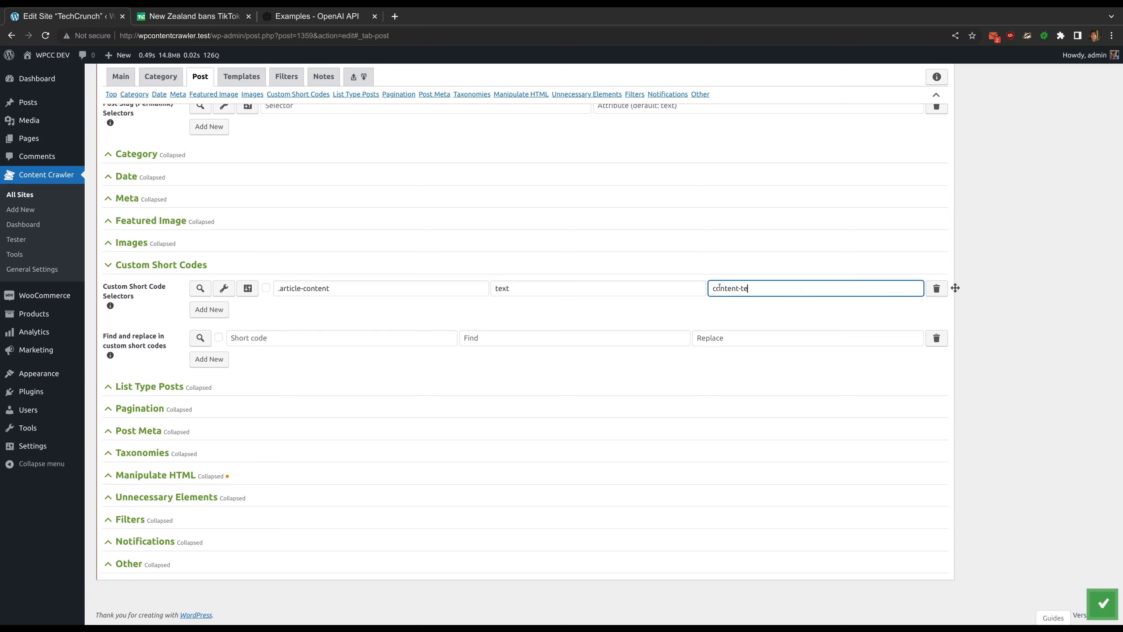
pyautogui.click(669, 316)
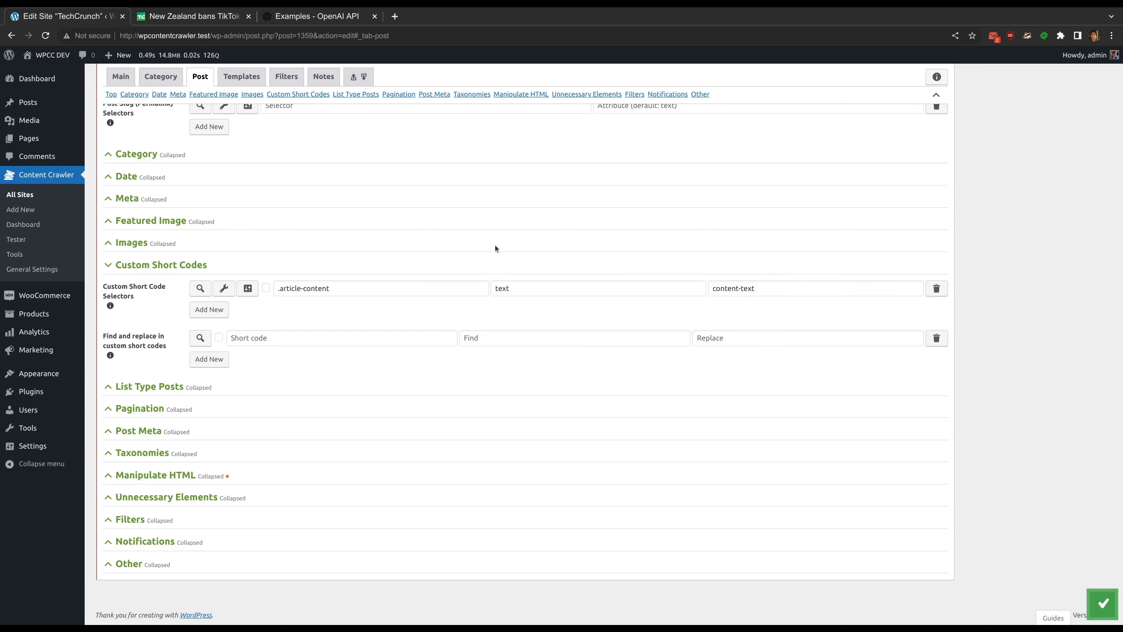
# - Open the OpenAI GPT short code creator for the post content template, reset its options and set the mode to Complete
pyautogui.click(234, 83)
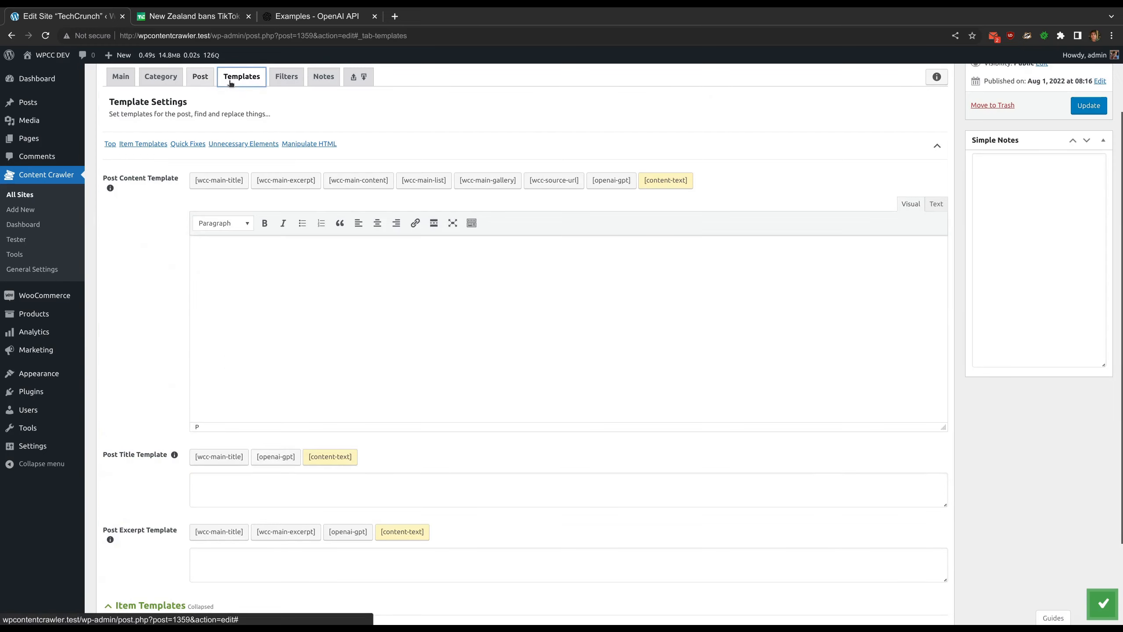
pyautogui.click(611, 180)
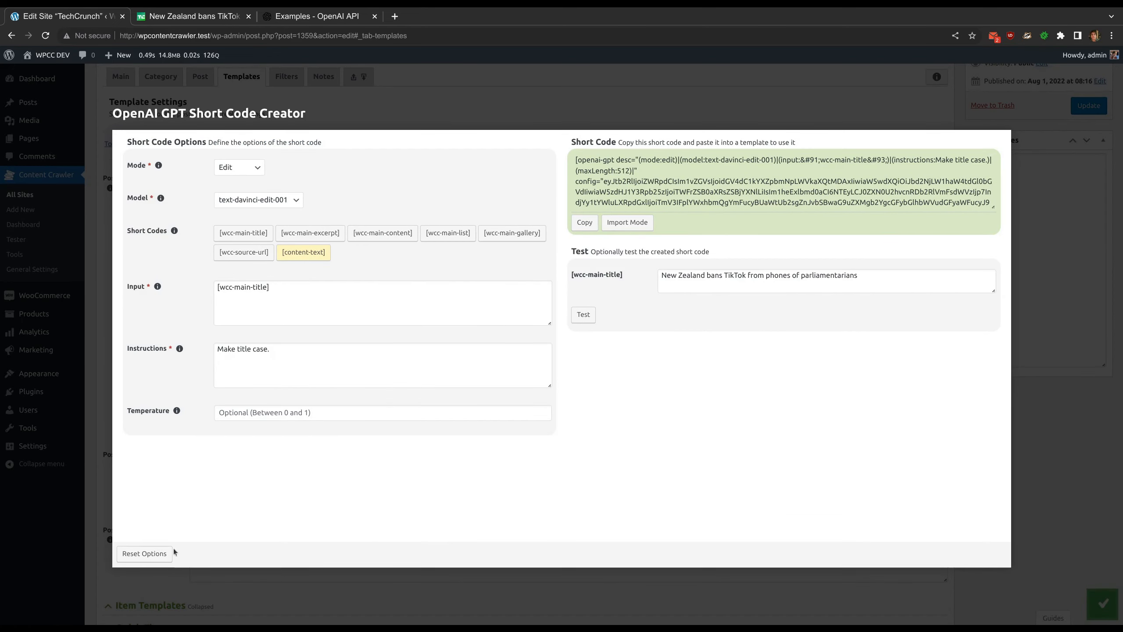
pyautogui.click(150, 554)
pyautogui.click(247, 171)
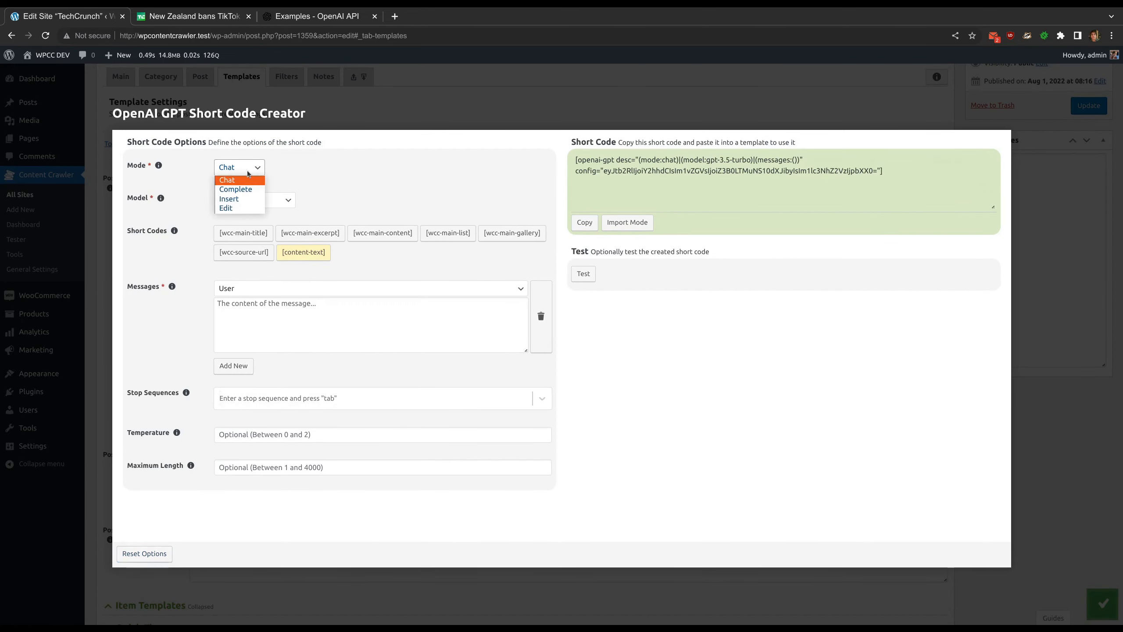
pyautogui.click(246, 189)
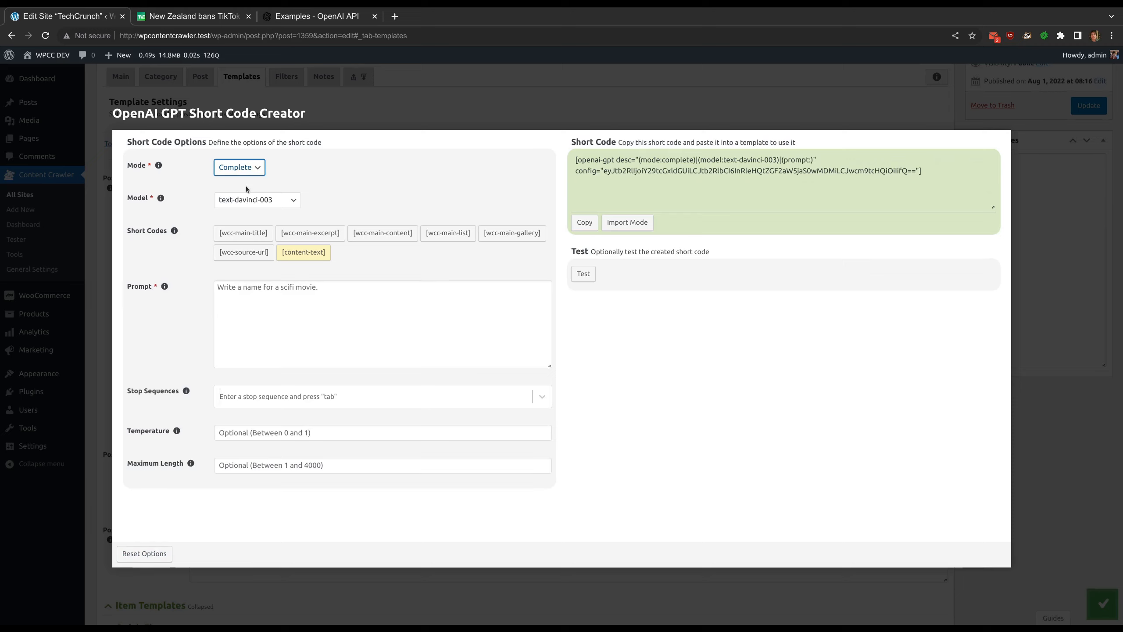
# - Write the prompt as [content-text] followed by a blank line and the "Tl;dr" ending copied from the OpenAI summarization example
pyautogui.click(298, 290)
pyautogui.write('[content-text]')
pyautogui.press('Return')
pyautogui.click(318, 20)
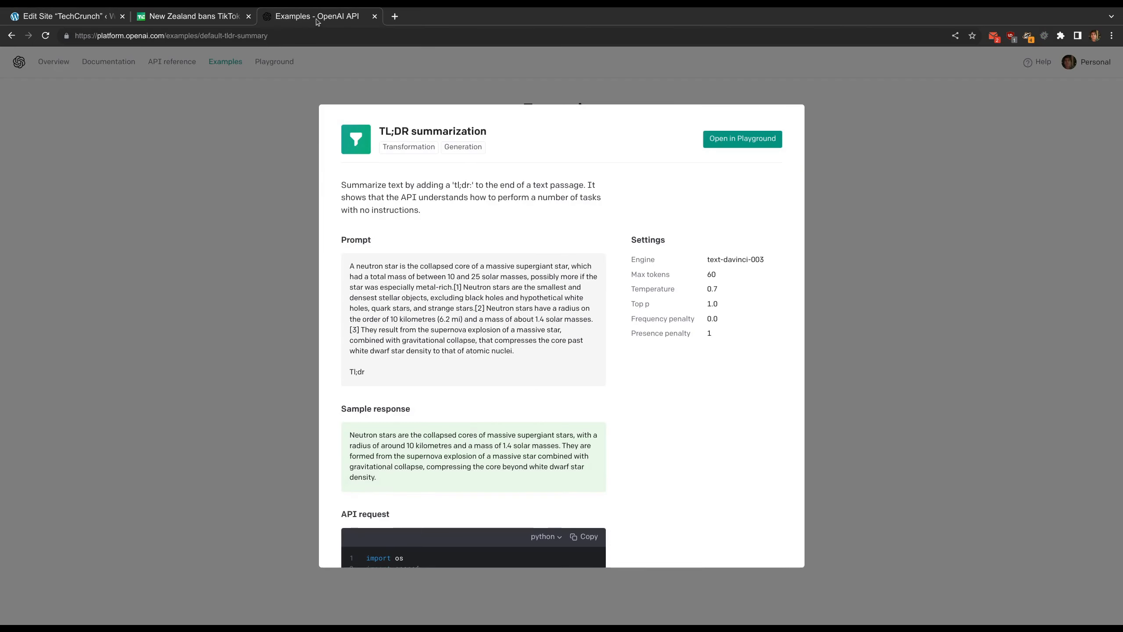
pyautogui.moveTo(370, 378); pyautogui.dragTo(348, 371)
pyautogui.rightClick(366, 373)
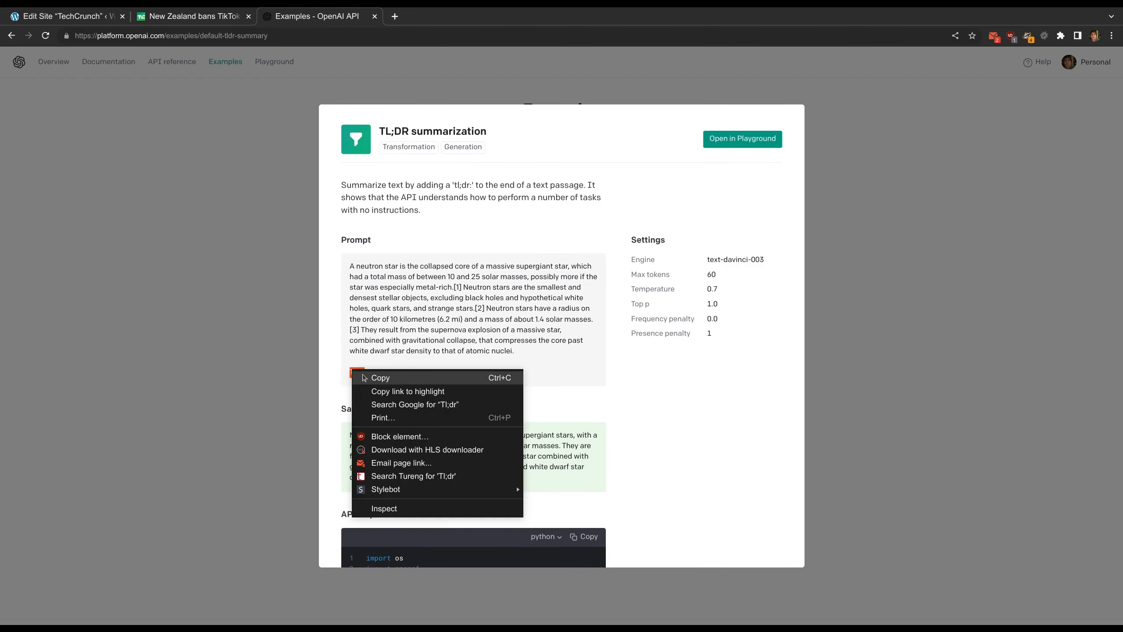
pyautogui.click(385, 381)
pyautogui.click(62, 16)
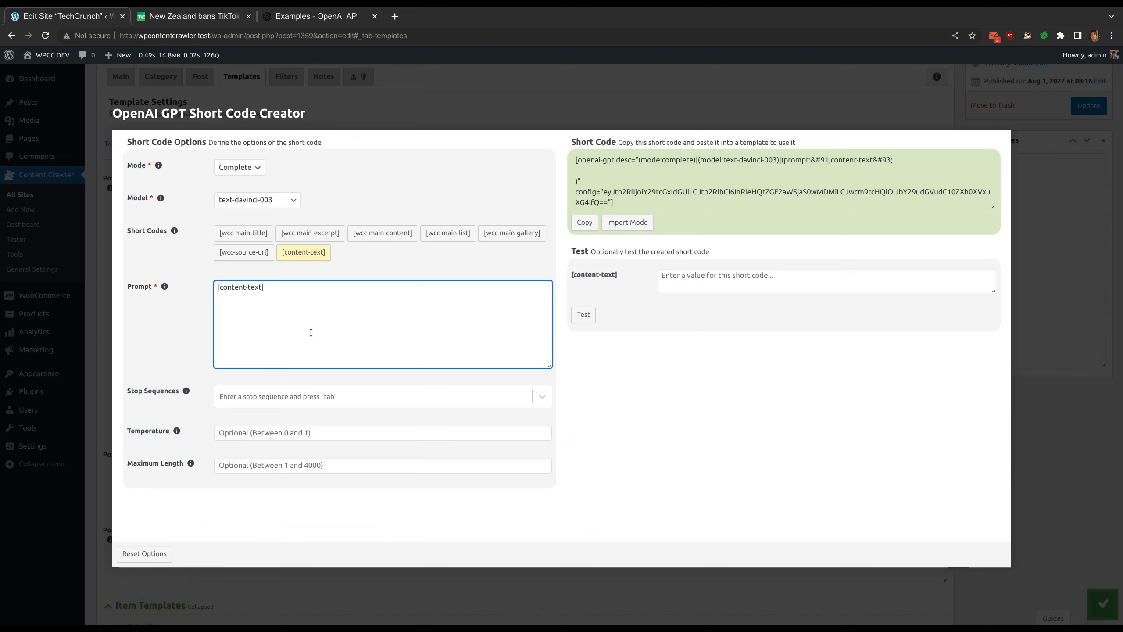
pyautogui.hotkey('ctrl', 'v')
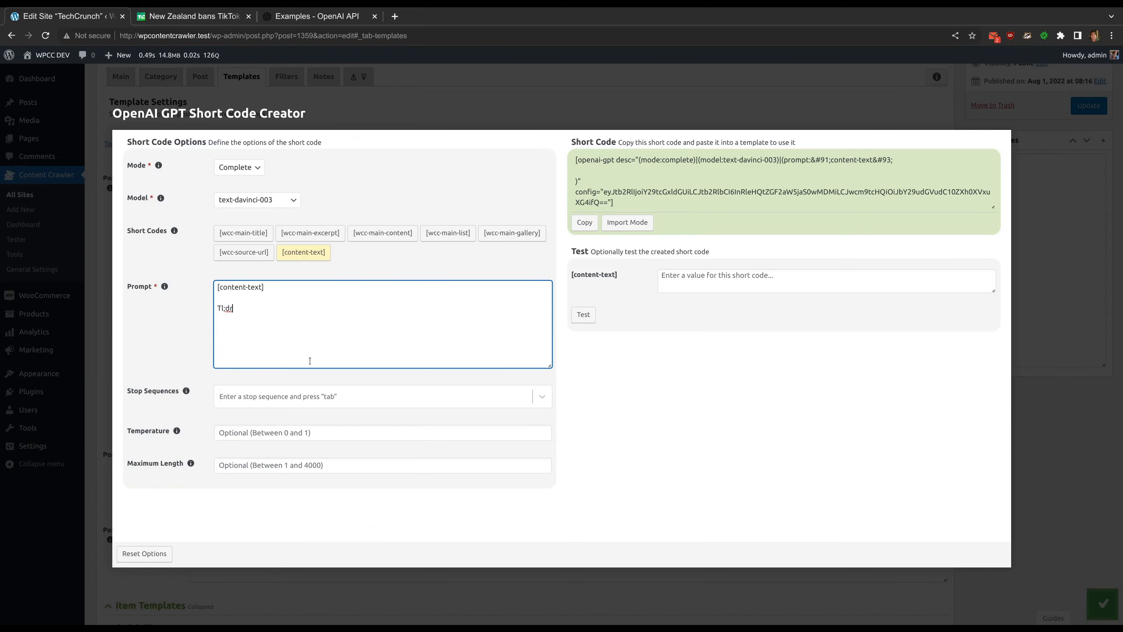
pyautogui.click(680, 320)
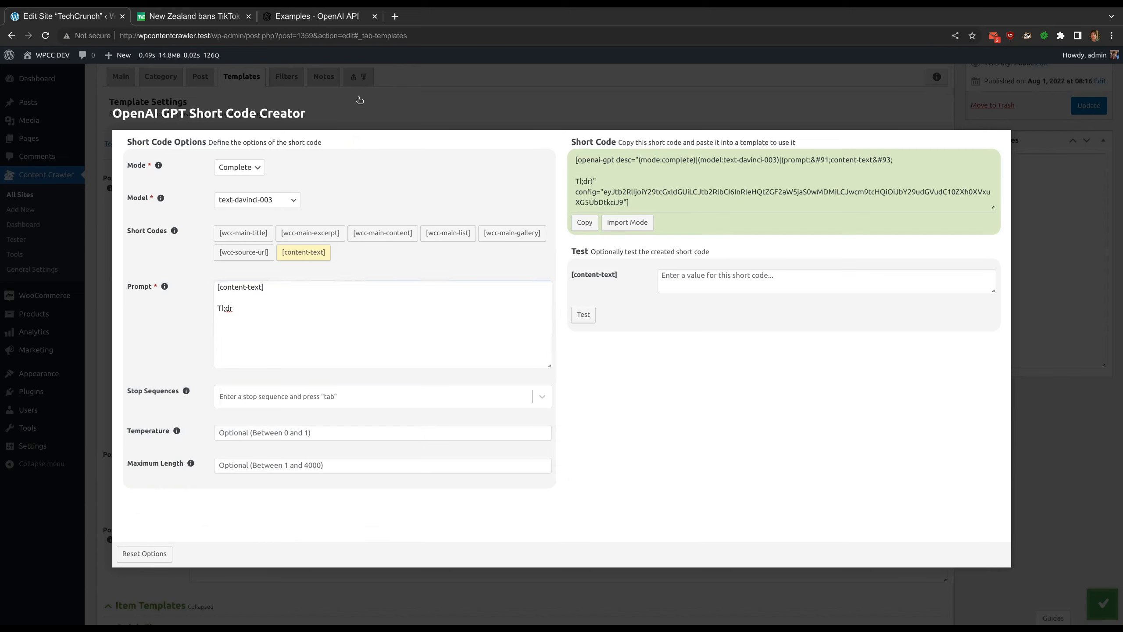
# - Copy the generated short code into the post content template and add a "TL;DR" line above it
pyautogui.click(584, 223)
pyautogui.click(397, 91)
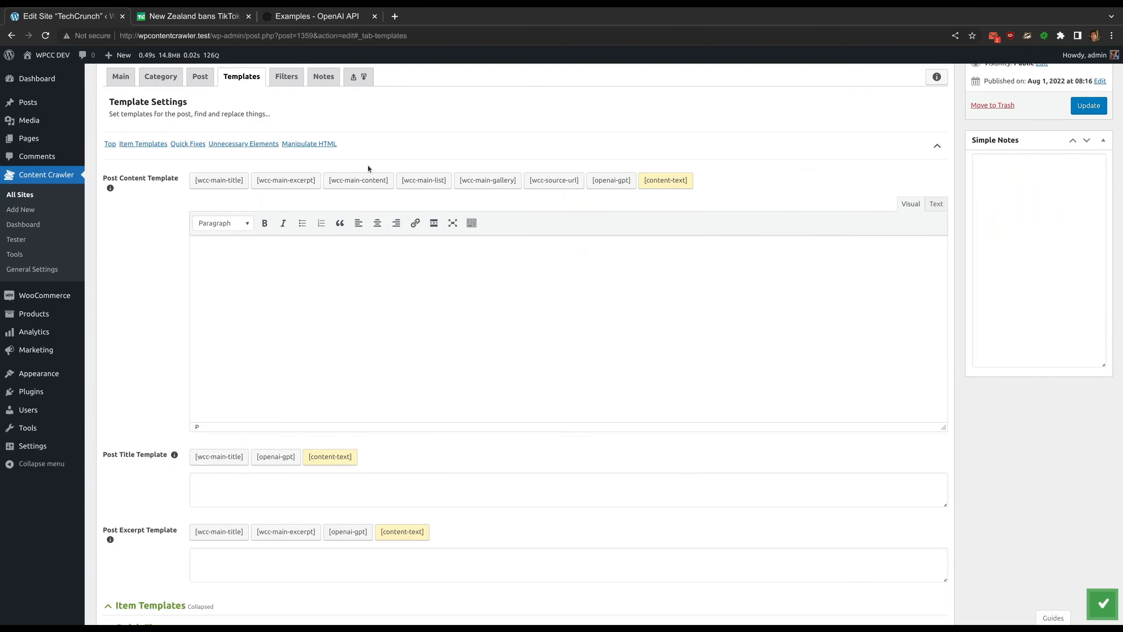
pyautogui.hotkey('ctrl', 'v')
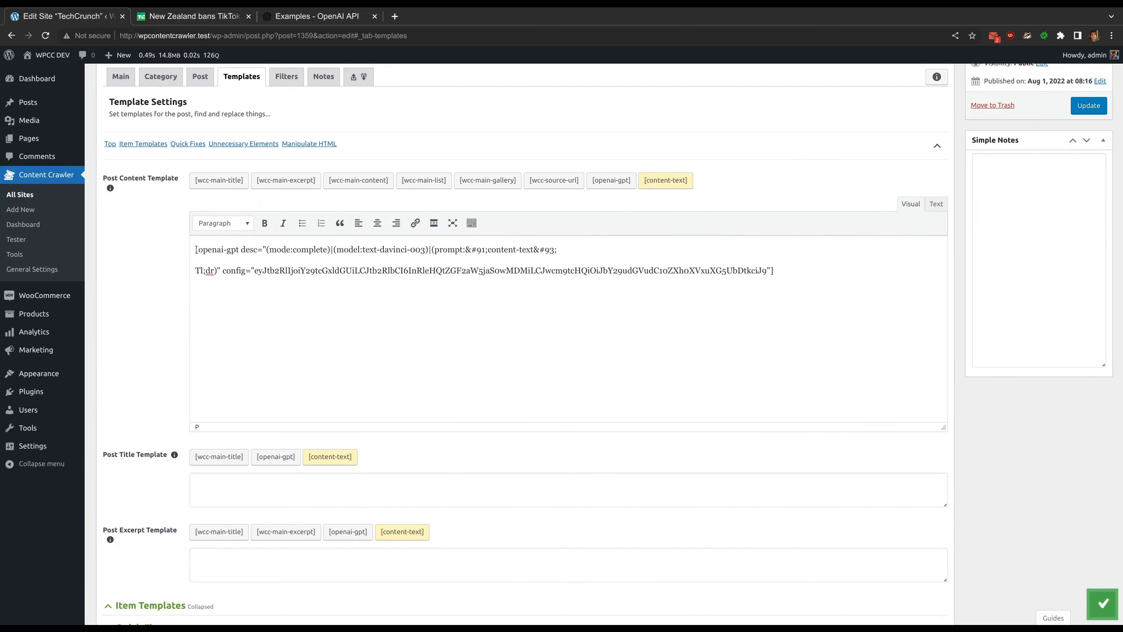
pyautogui.press('Return')
pyautogui.write('TL;DR')
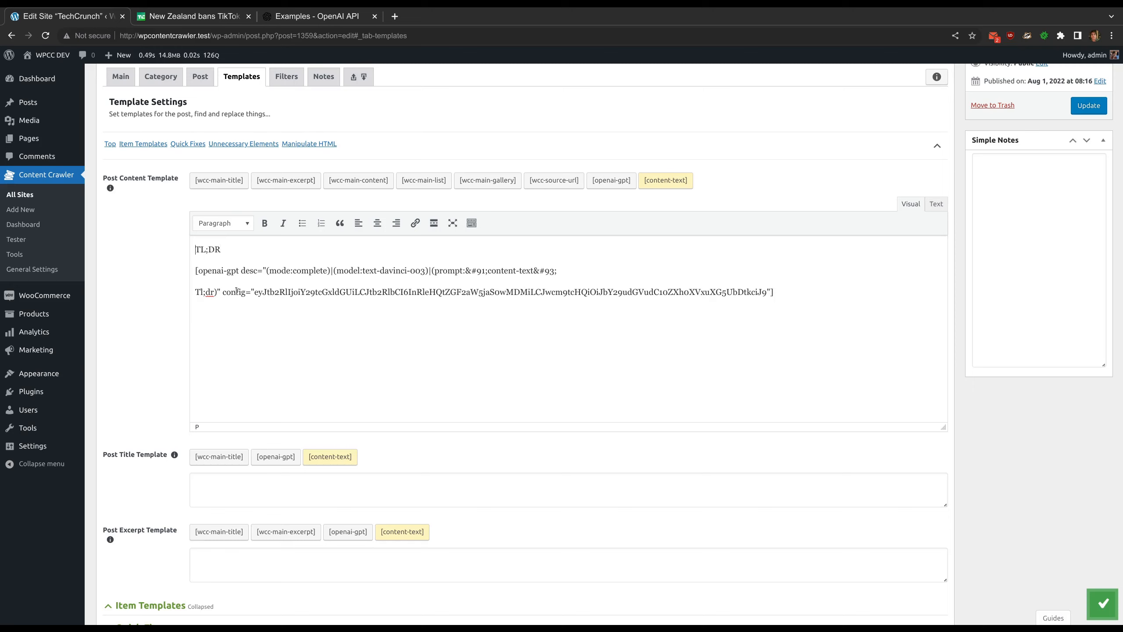
# - Make the TL;DR heading and short code bold, and add [wcc-main-content] in regular text on a new line below
pyautogui.hotkey('ctrl', 'a')
pyautogui.hotkey('ctrl', 'b')
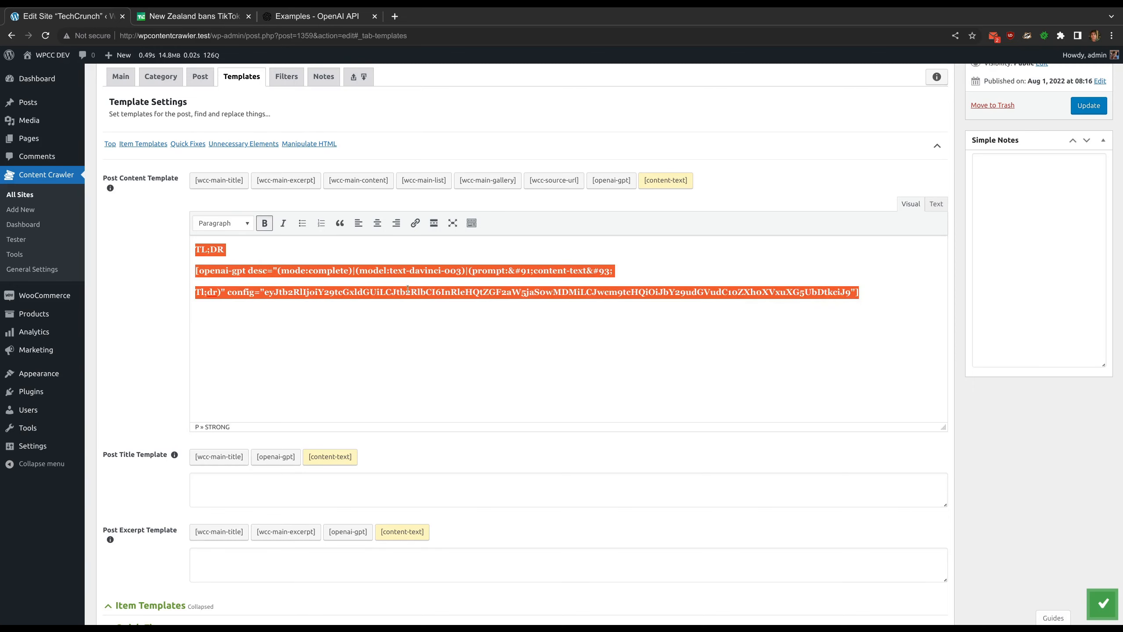
pyautogui.click(876, 300)
pyautogui.press('Return')
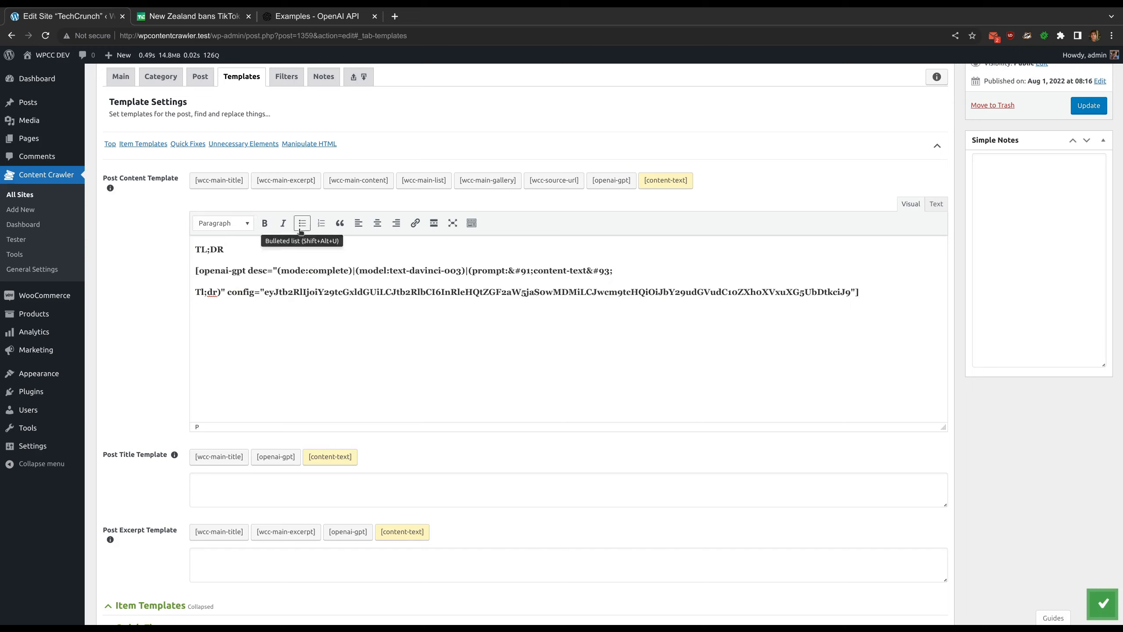
pyautogui.hotkey('ctrl', 'v')
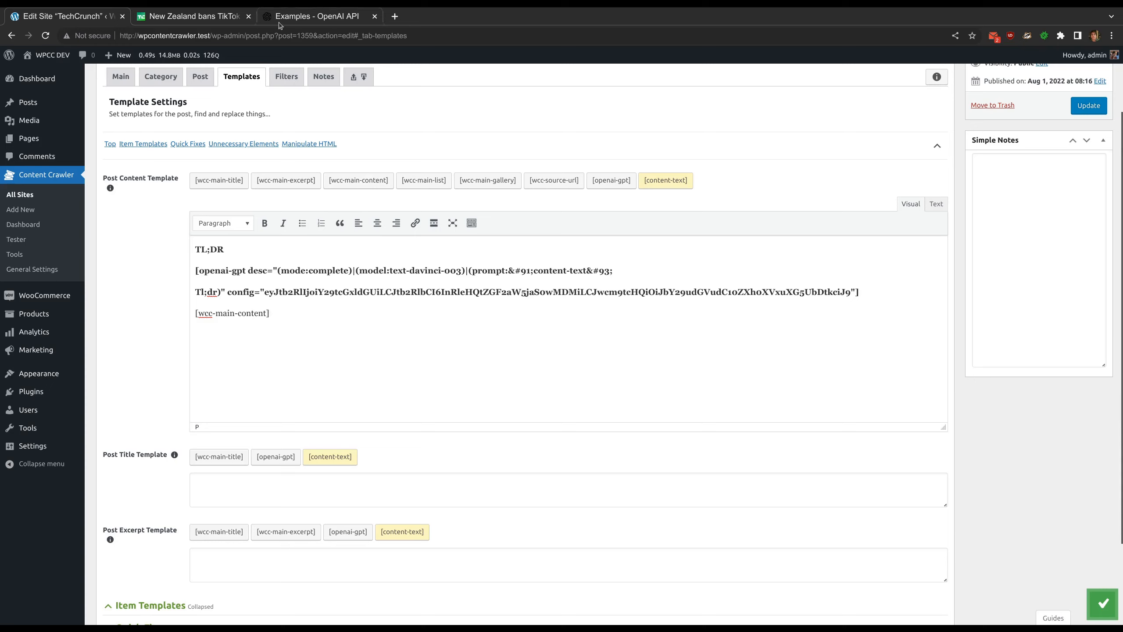
# - Open the Site Tester in a new browser tab and run a Post Page test for TechCrunch with the site's test post URL
pyautogui.middleClick(16, 239)
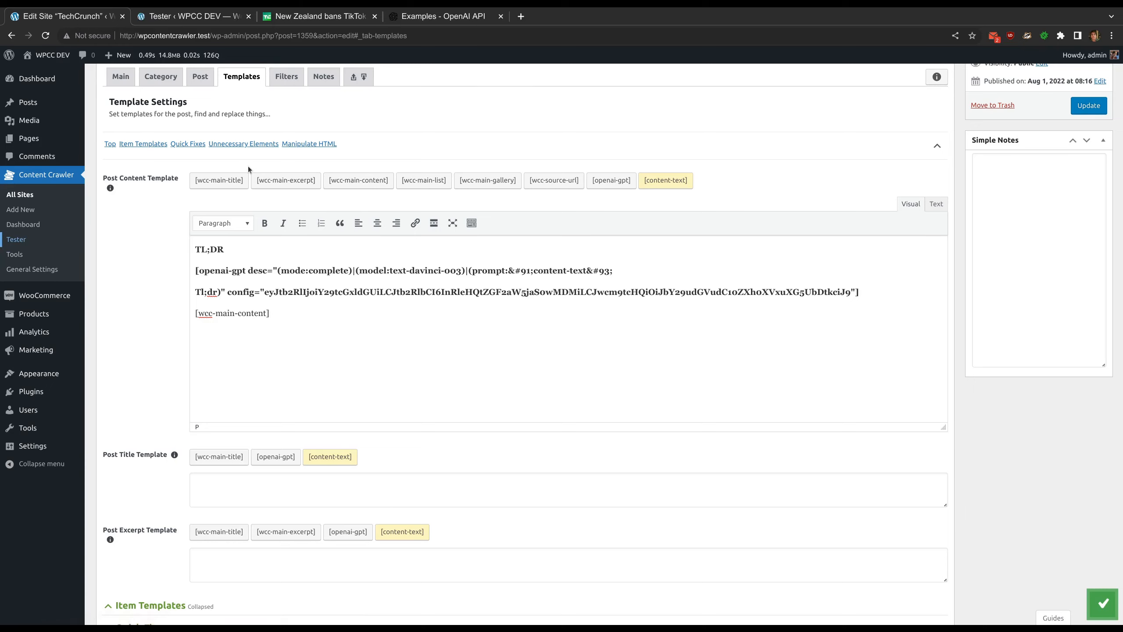
pyautogui.click(200, 76)
pyautogui.tripleClick(255, 189)
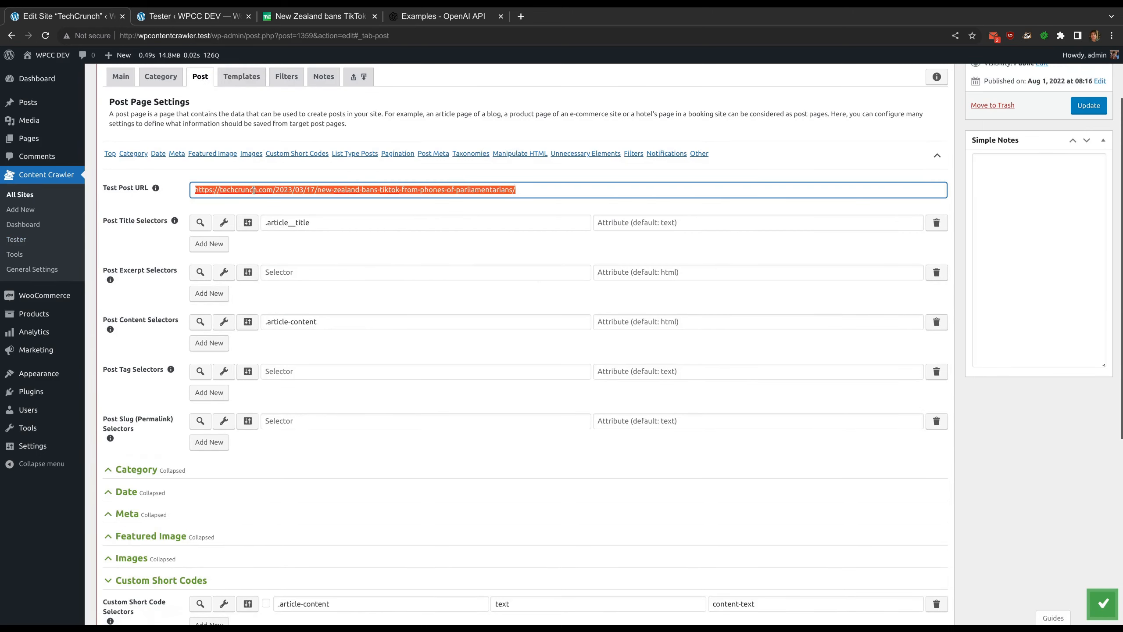
pyautogui.click(194, 16)
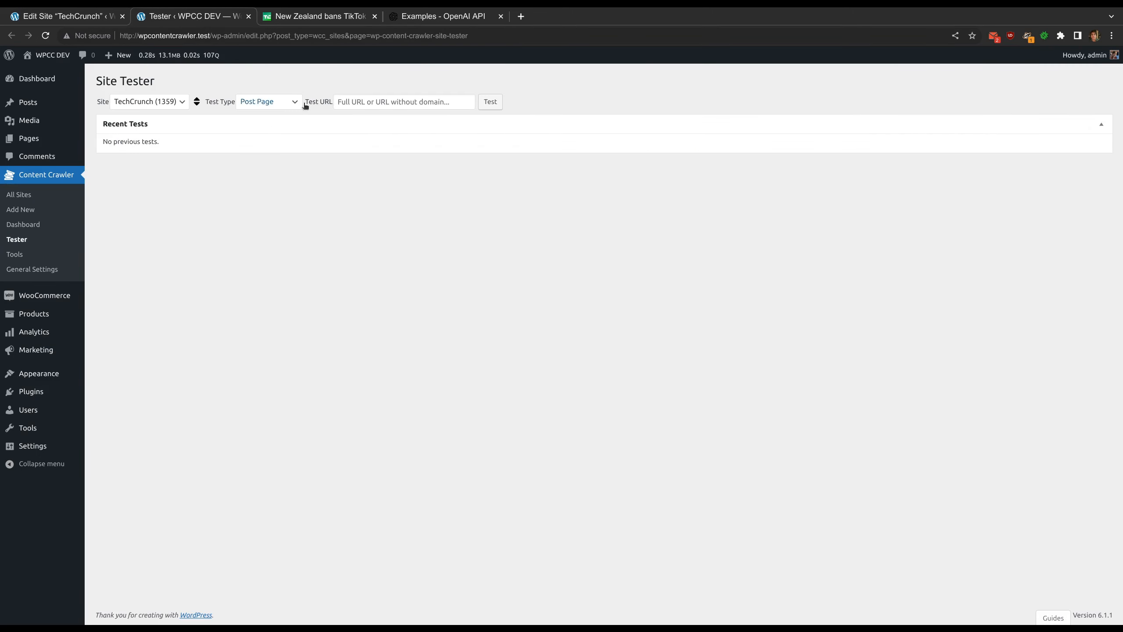
pyautogui.click(353, 101)
pyautogui.hotkey('ctrl', 'v')
pyautogui.click(490, 102)
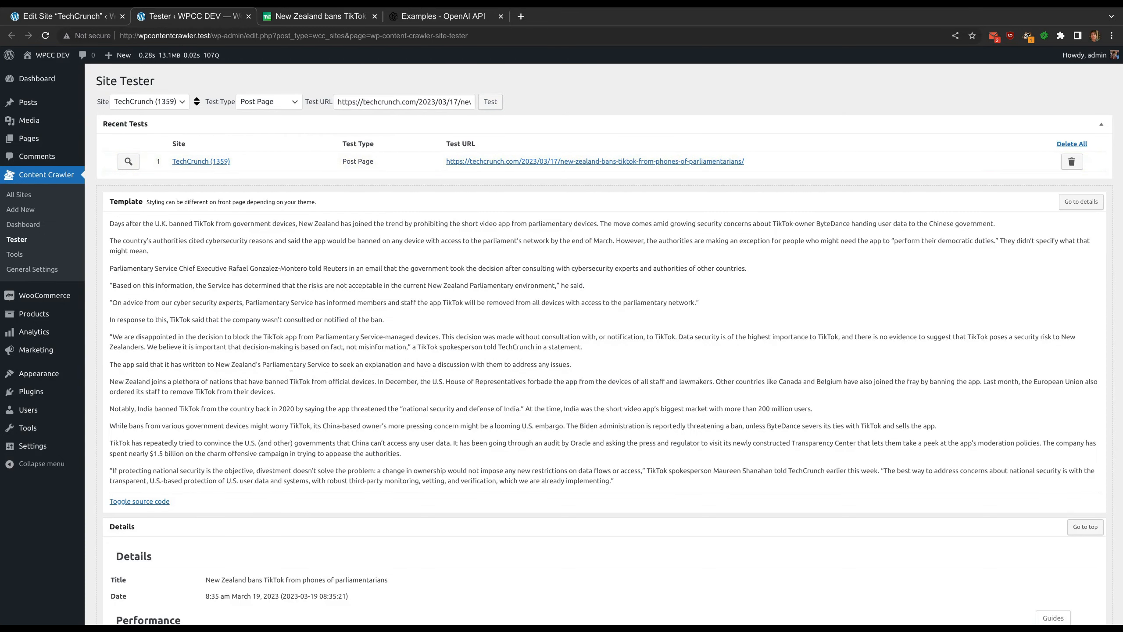
# - Save the TechCrunch site settings with the new content template and rerun the Post Page test in the Site Tester
pyautogui.click(73, 20)
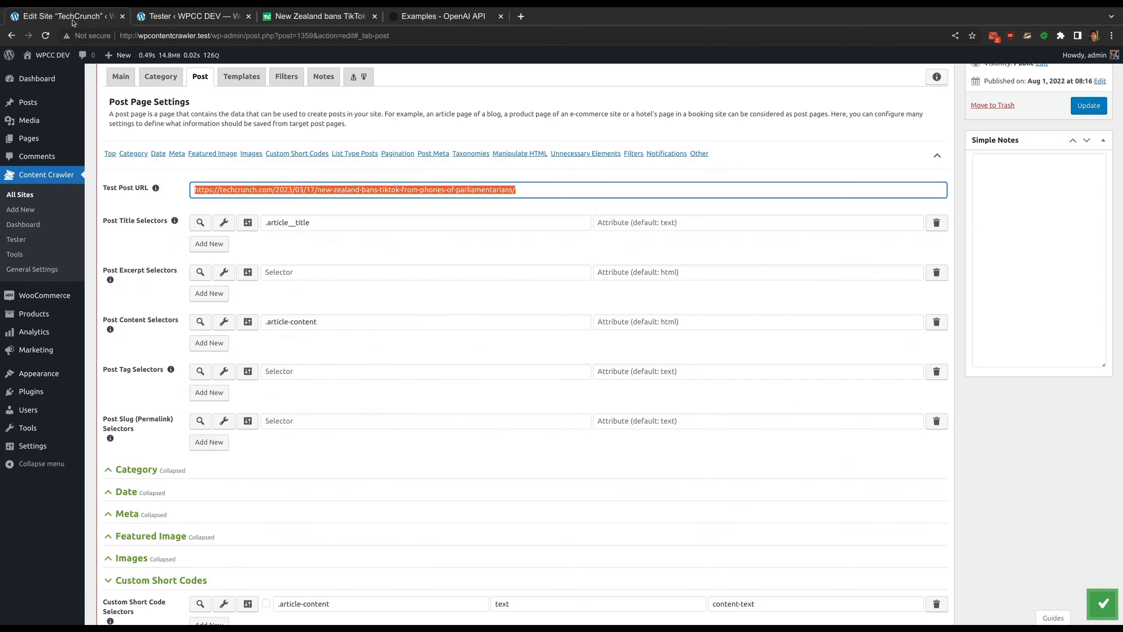
pyautogui.click(241, 76)
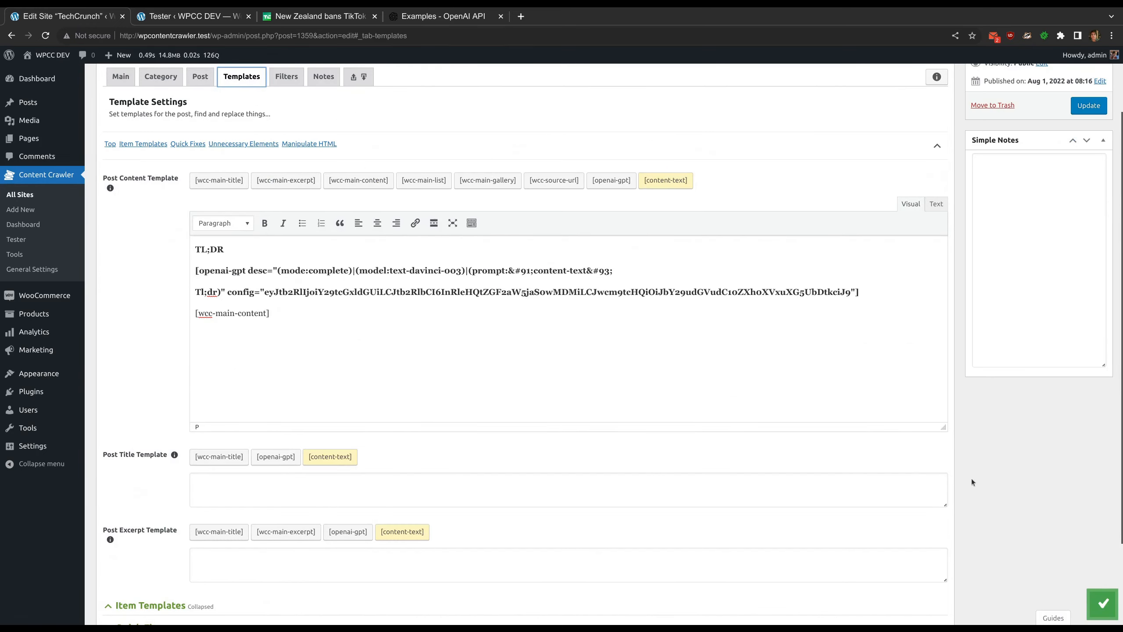
pyautogui.click(1104, 602)
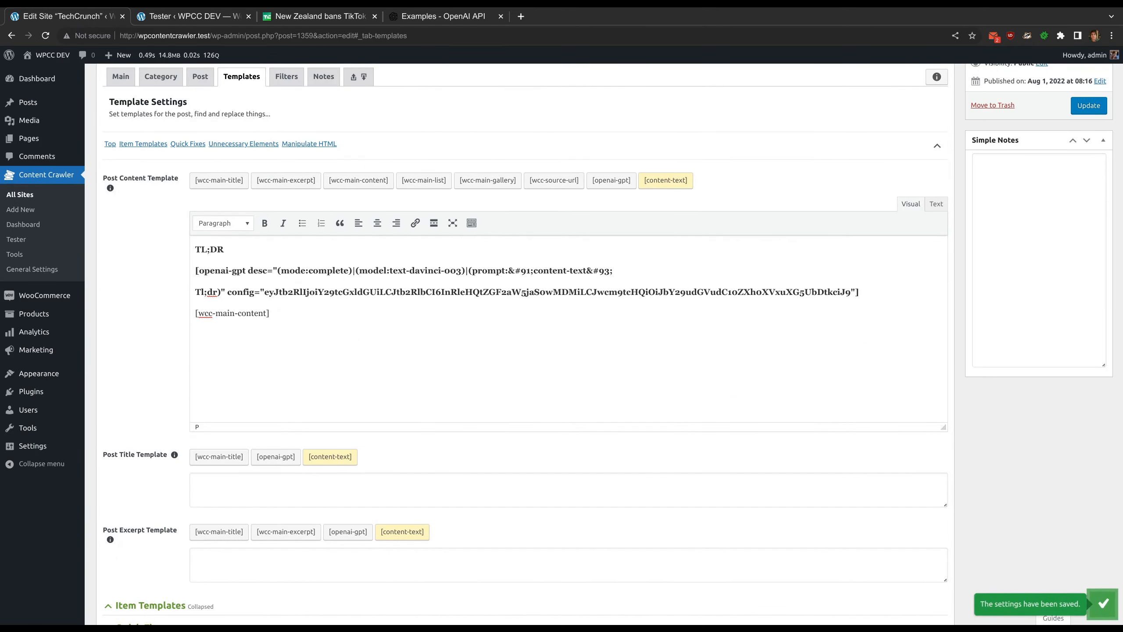
pyautogui.click(165, 15)
pyautogui.click(490, 103)
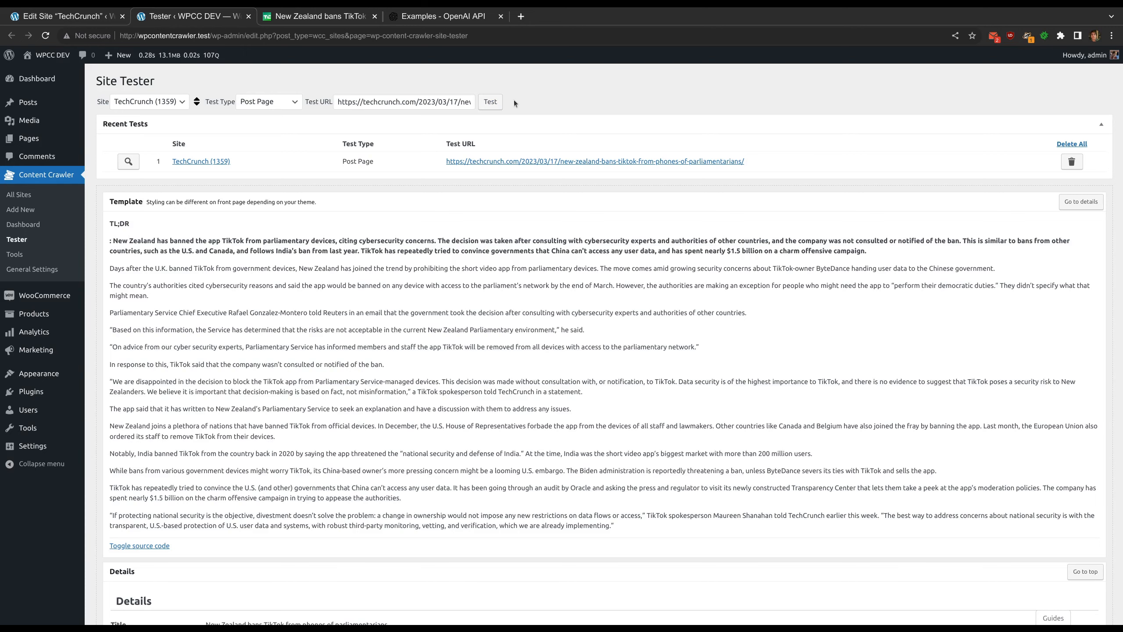
# - Test the content-text custom short code selector in the TechCrunch post settings
pyautogui.click(82, 14)
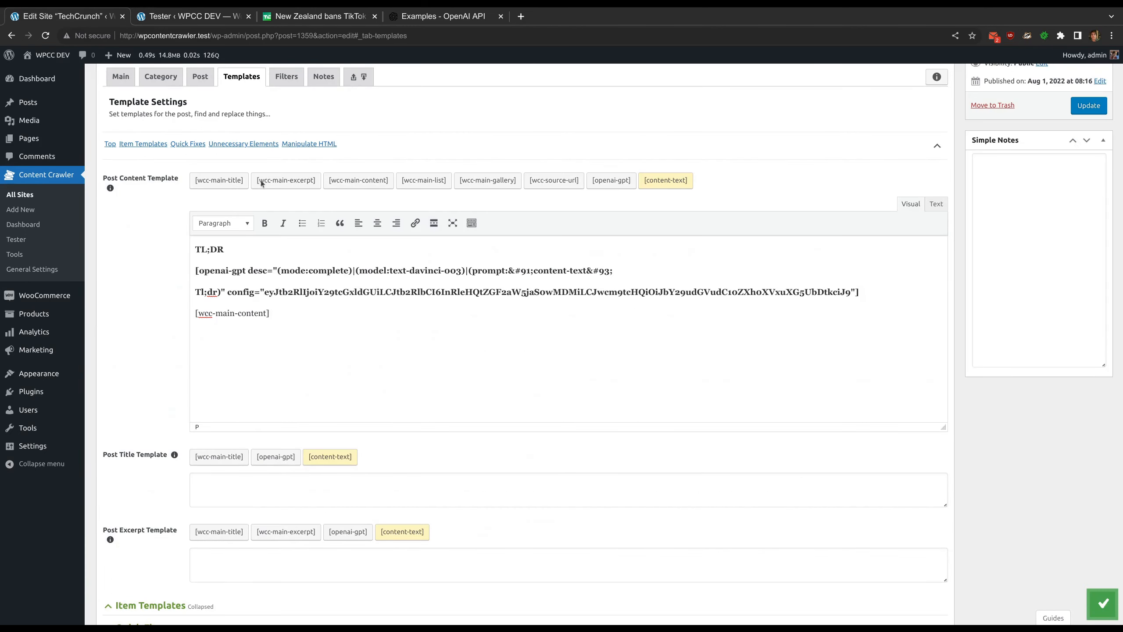
pyautogui.click(200, 76)
pyautogui.scroll(-7, 302, 317)
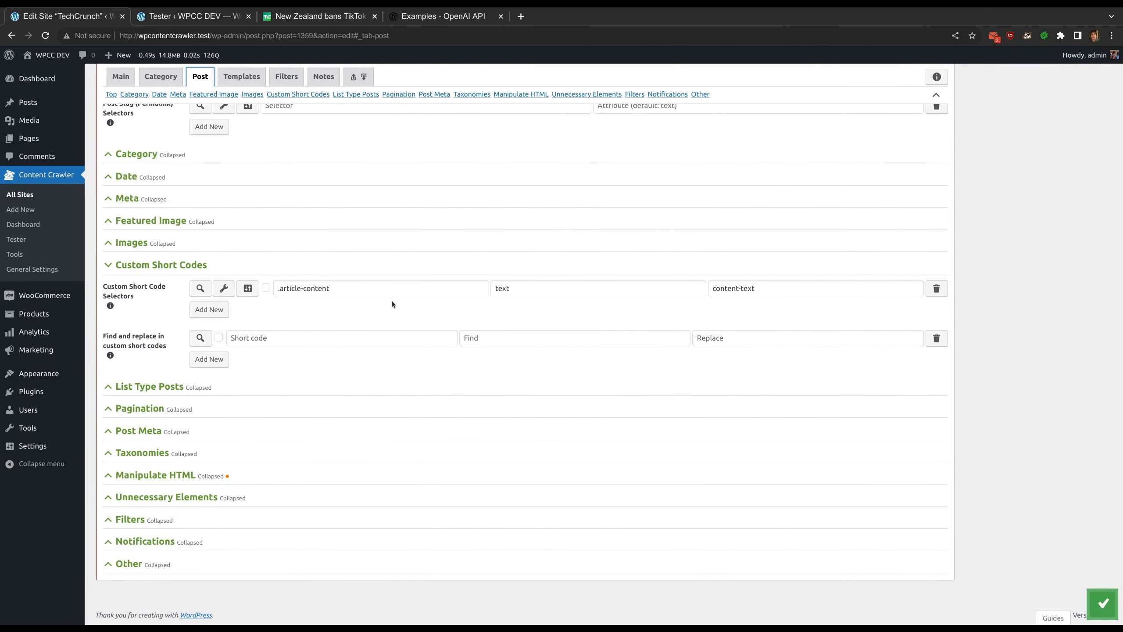
pyautogui.click(200, 287)
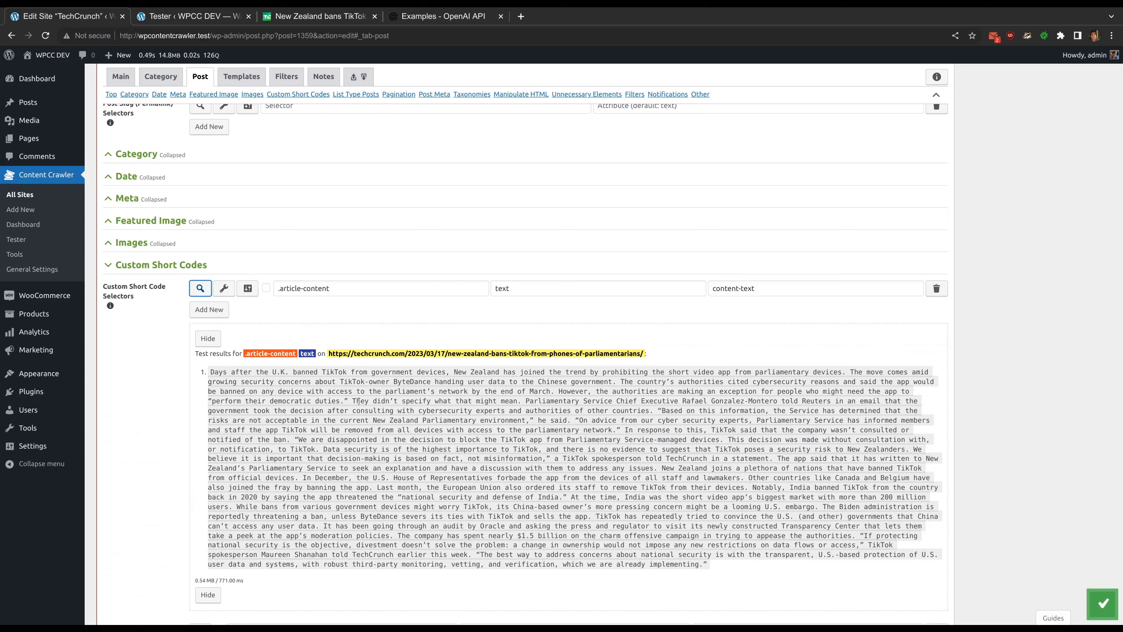
# - Limit the content-text short code selector to .article-content p:nth-child(1), p:nth-child(2) and p:nth-child(3), each prefixed with .article-content, and test it
pyautogui.click(346, 290)
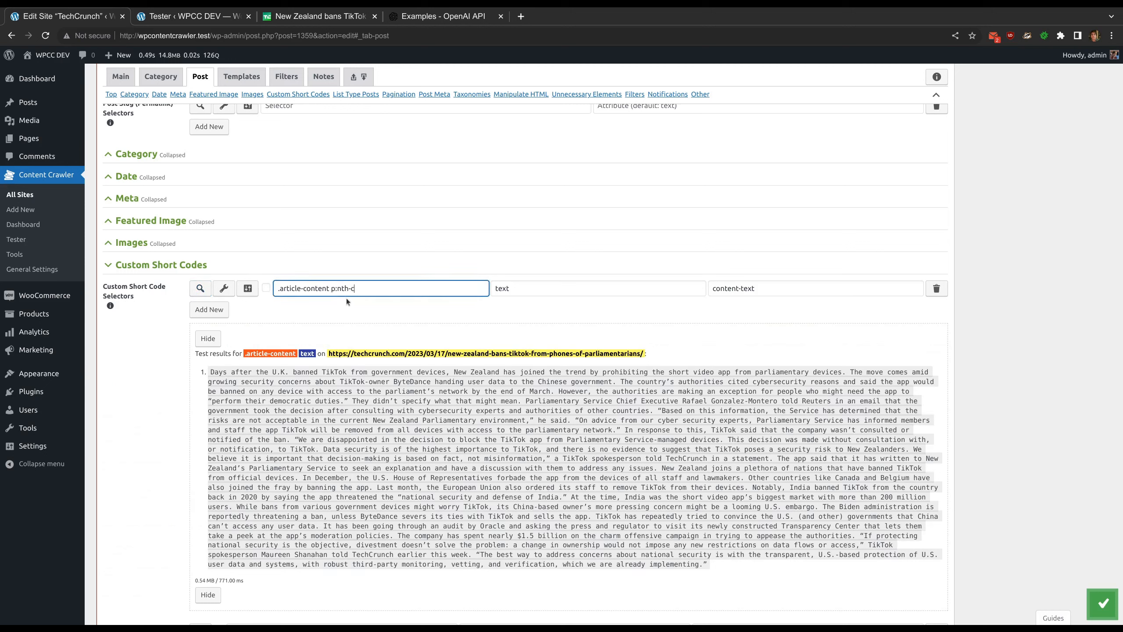
pyautogui.write('p:nth-child(1),')
pyautogui.hotkey('ctrl', 'a')
pyautogui.hotkey('ctrl', 'c')
pyautogui.press('Right')
pyautogui.hotkey('ctrl', 'v')
pyautogui.hotkey('ctrl', 'v')
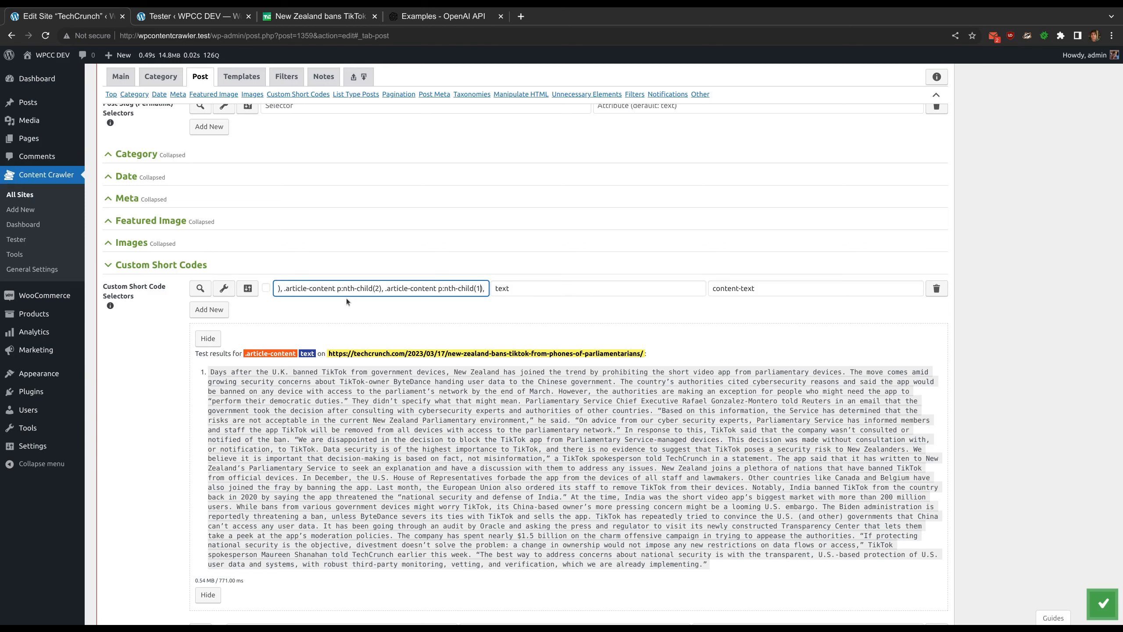
pyautogui.press('BackSpace')
pyautogui.press('BackSpace')
pyautogui.press('BackSpace')
pyautogui.press('BackSpace')
pyautogui.write('3)')
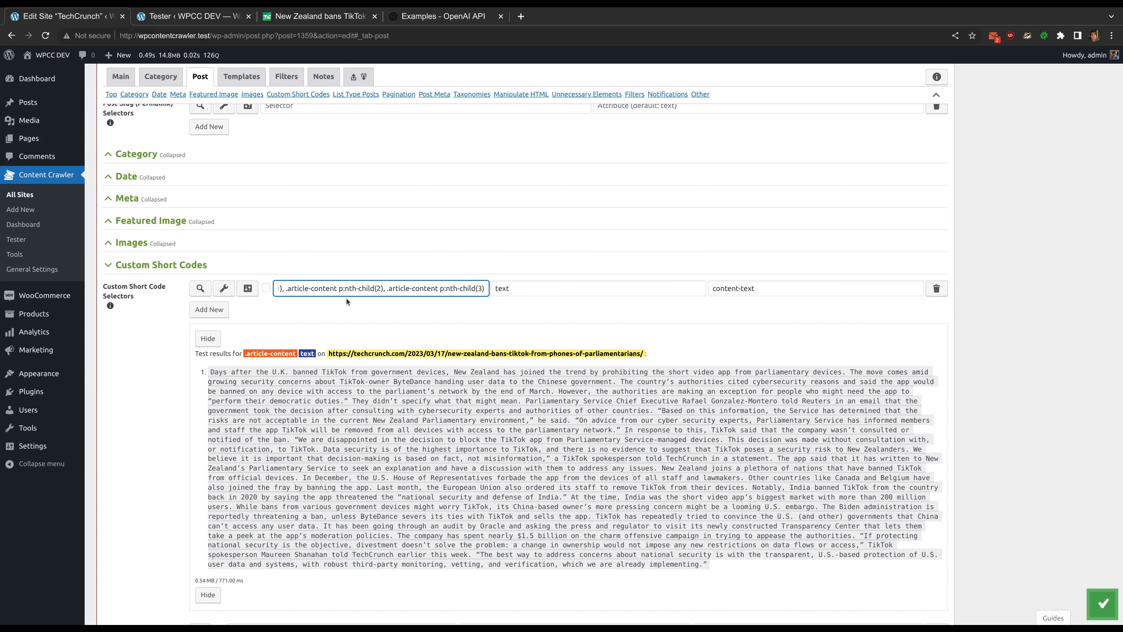
pyautogui.click(199, 293)
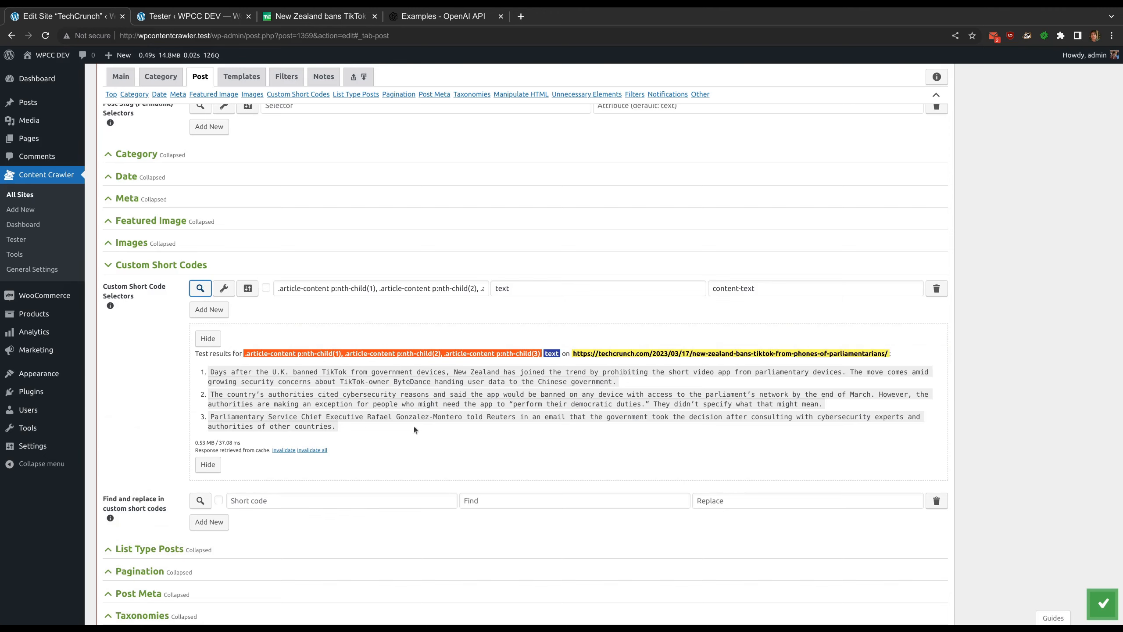
# - Save the TechCrunch site settings with the three-paragraph selector and rerun the Post Page test in the Site Tester
pyautogui.click(1100, 599)
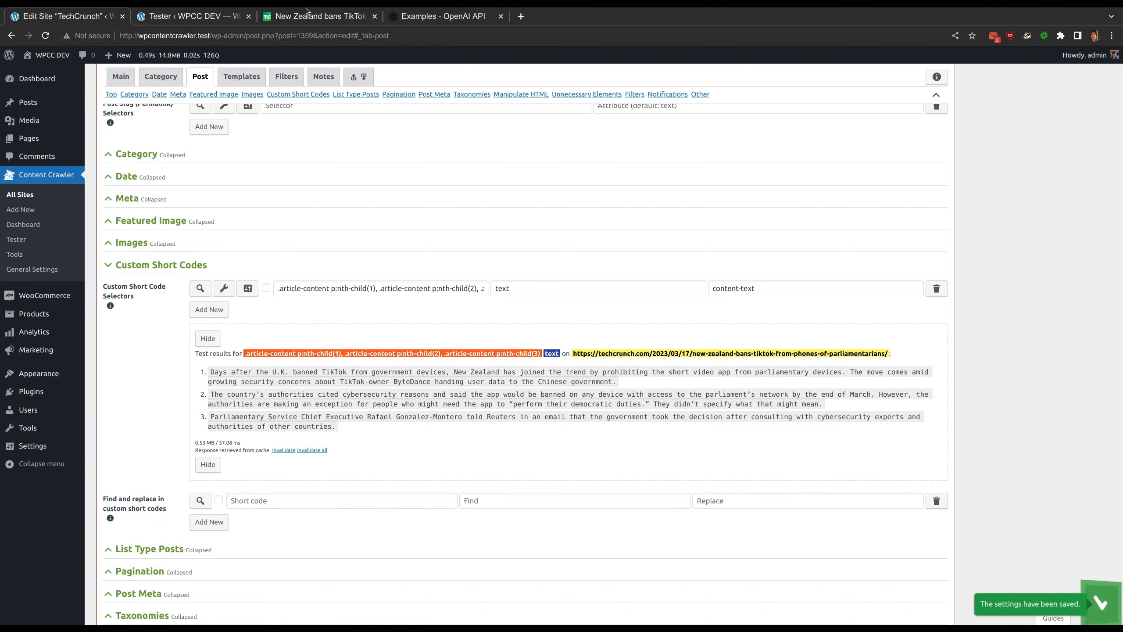
pyautogui.click(188, 18)
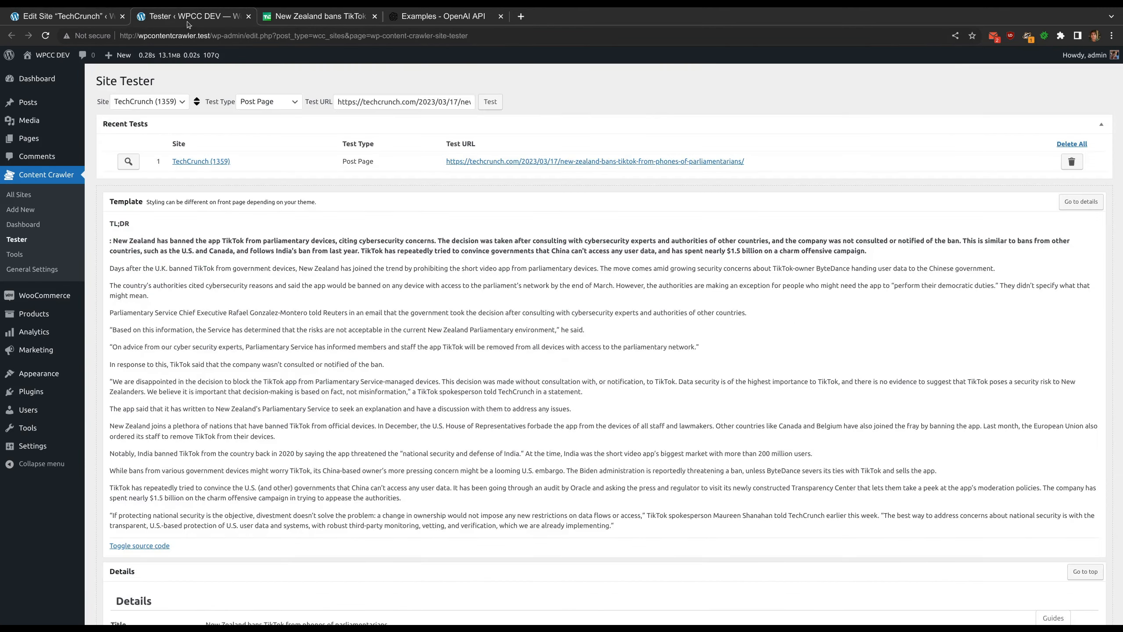
pyautogui.click(488, 103)
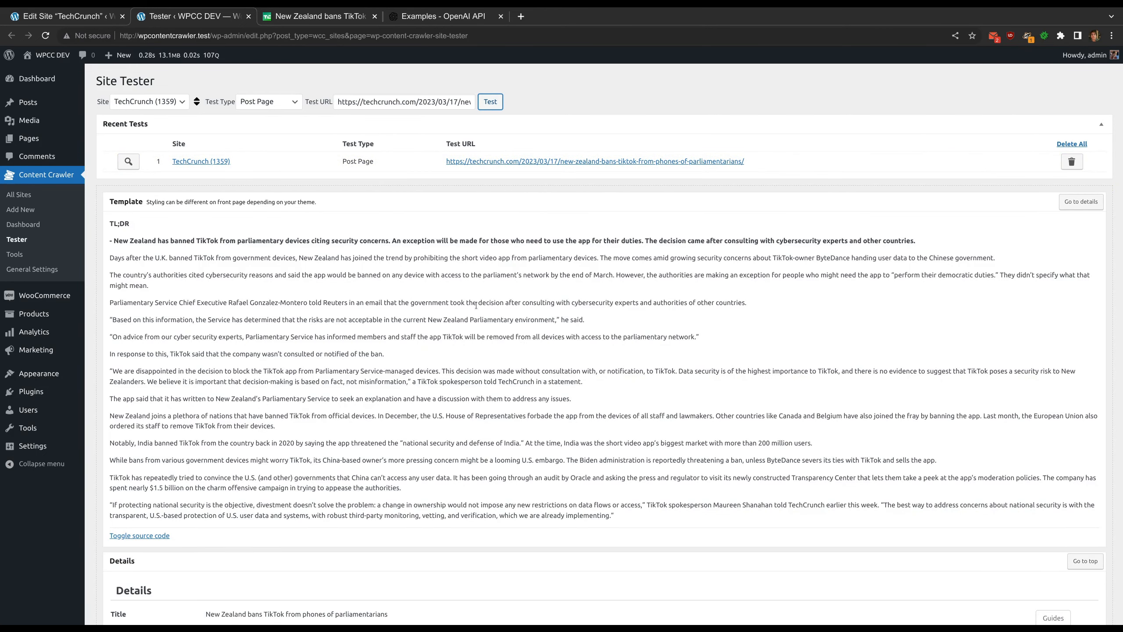
pyautogui.click(475, 305)
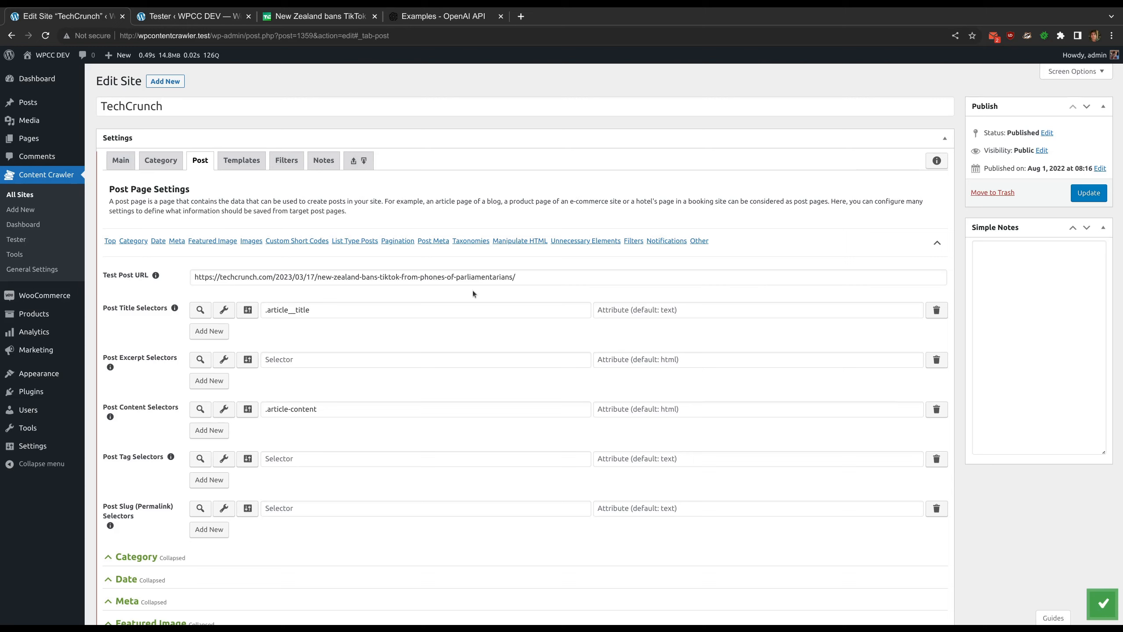
# - Add a Create command for the Element subject's Value property to the THEN part of the TechCrunch post page filter
pyautogui.scroll(-6, 472, 290)
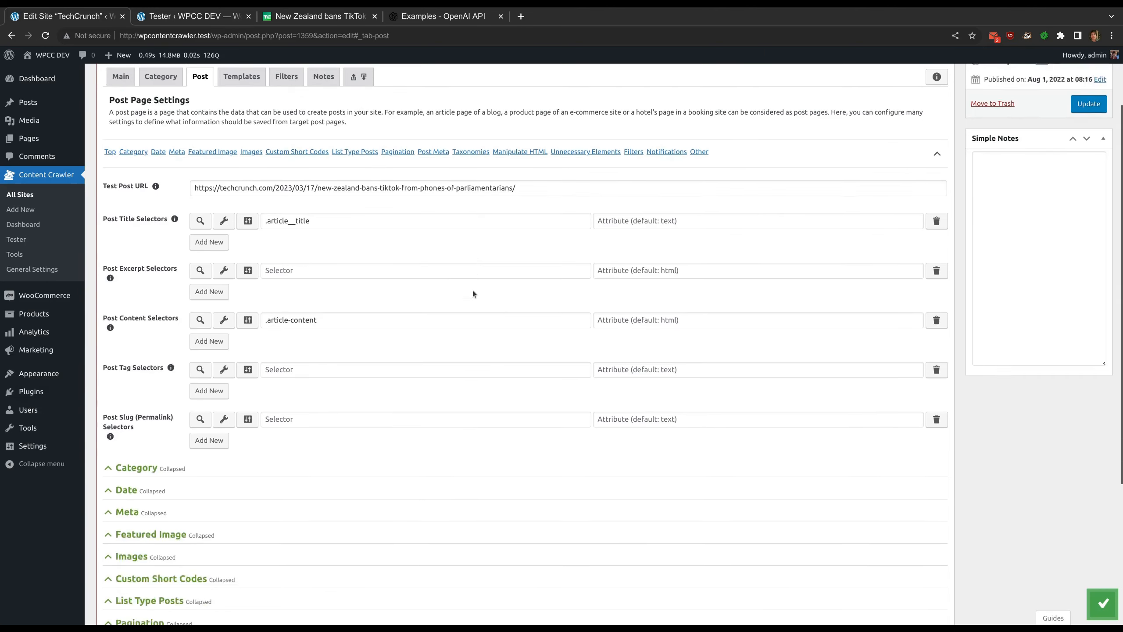
pyautogui.click(233, 521)
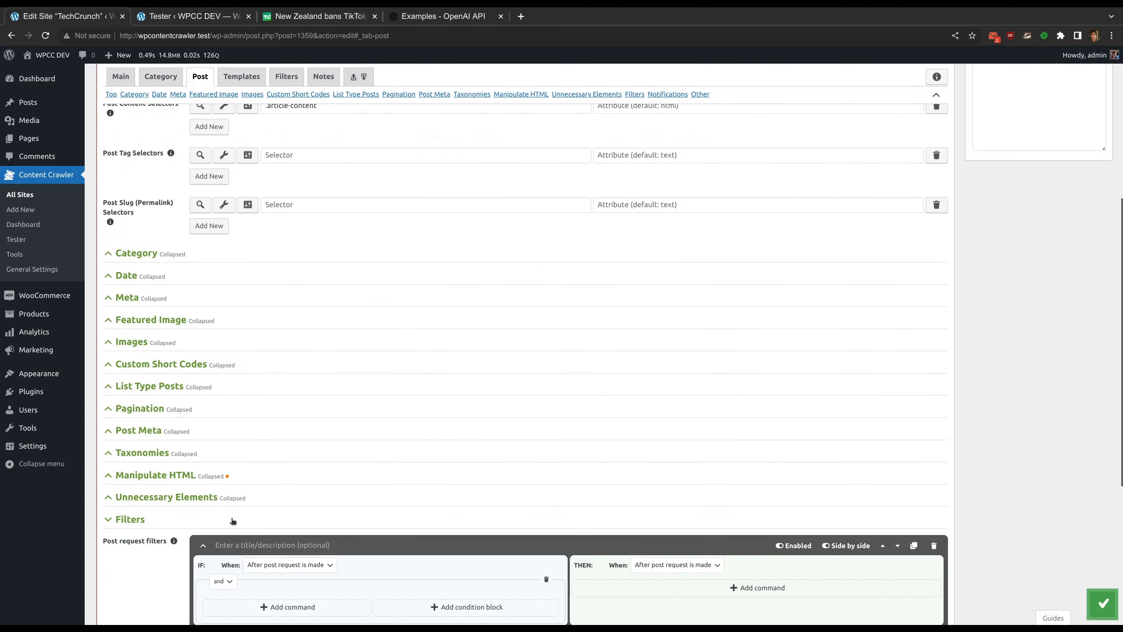
pyautogui.scroll(-5, 233, 521)
pyautogui.click(674, 471)
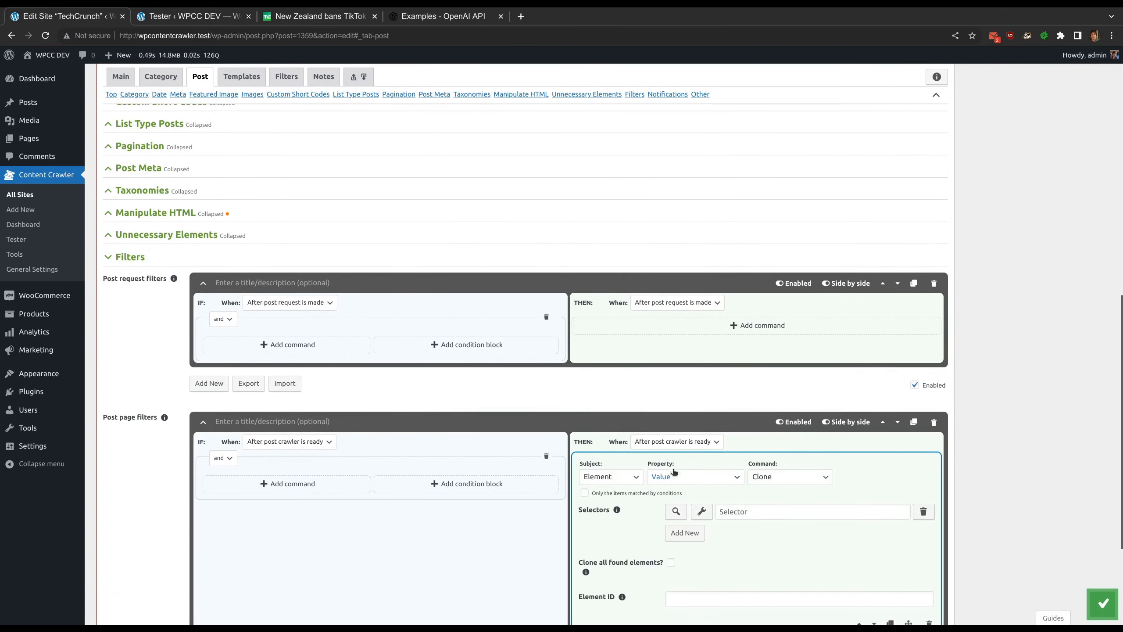
pyautogui.scroll(-3, 708, 398)
pyautogui.click(787, 359)
pyautogui.click(774, 380)
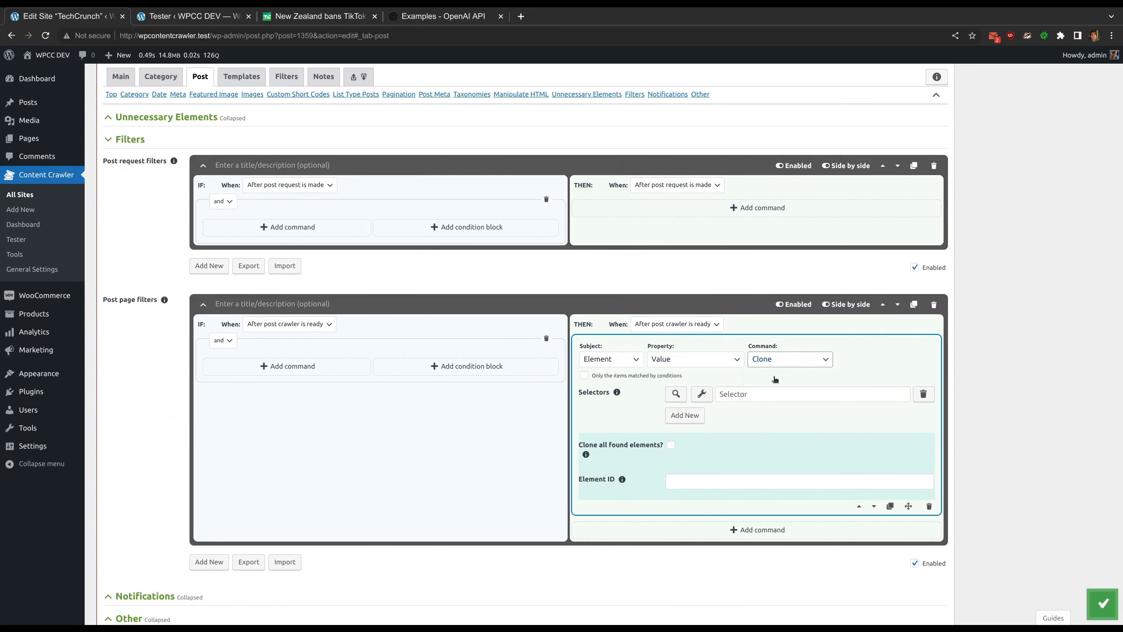
pyautogui.scroll(-1, 708, 359)
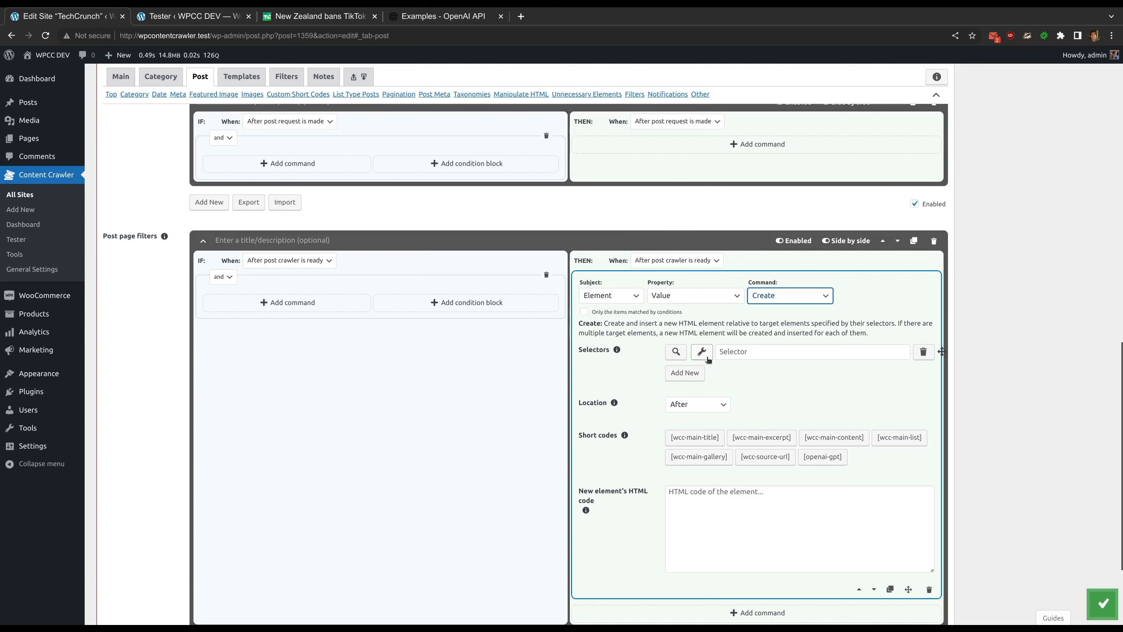
# - Visually pick the article's third paragraph, p:nth-child(3), as the Create command's selector and set the location to After
pyautogui.click(707, 358)
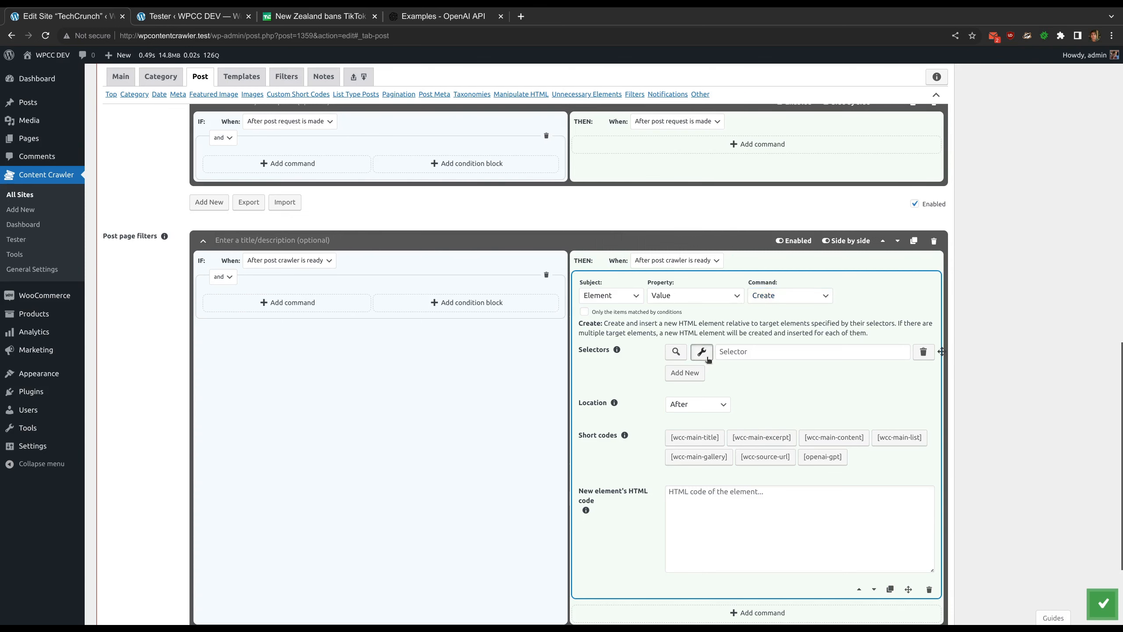
pyautogui.scroll(-5, 377, 326)
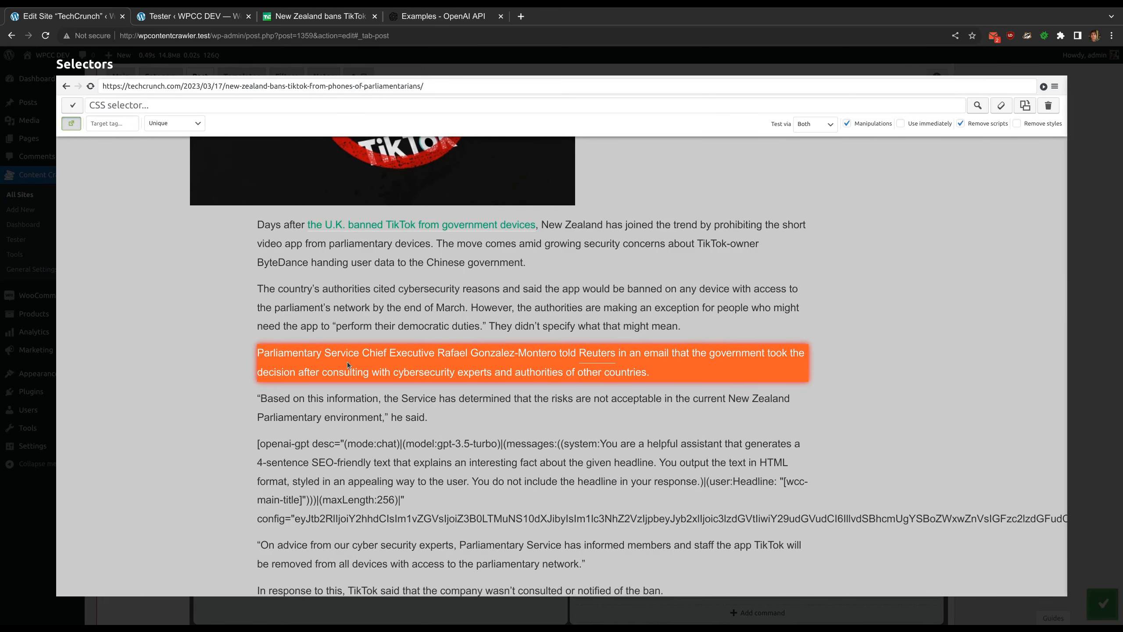
pyautogui.click(347, 361)
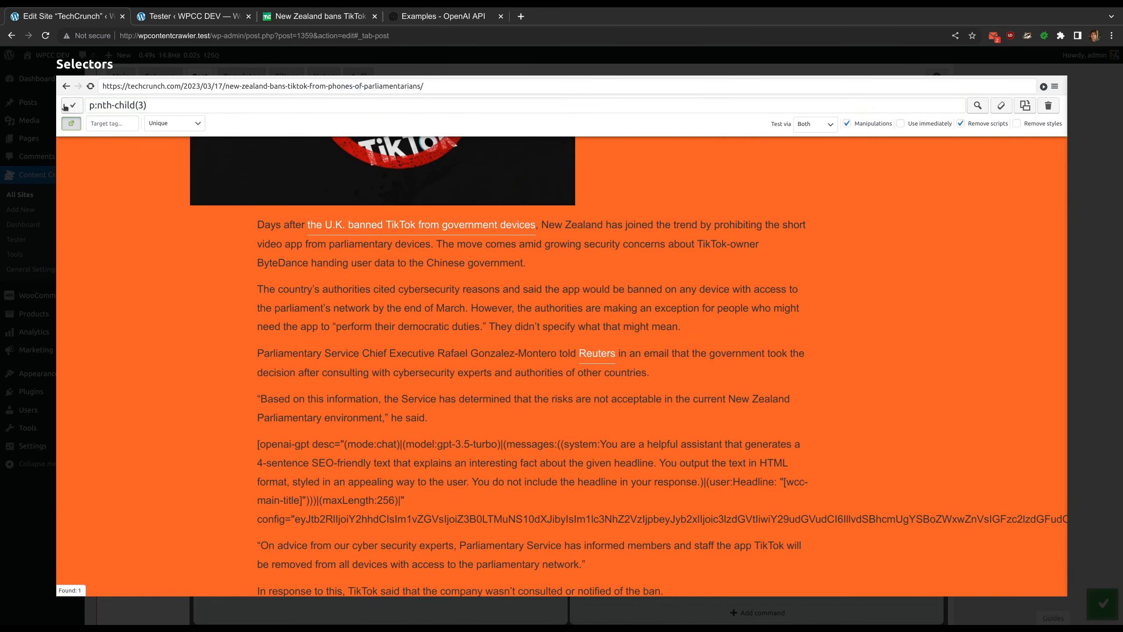
pyautogui.click(67, 106)
pyautogui.click(687, 287)
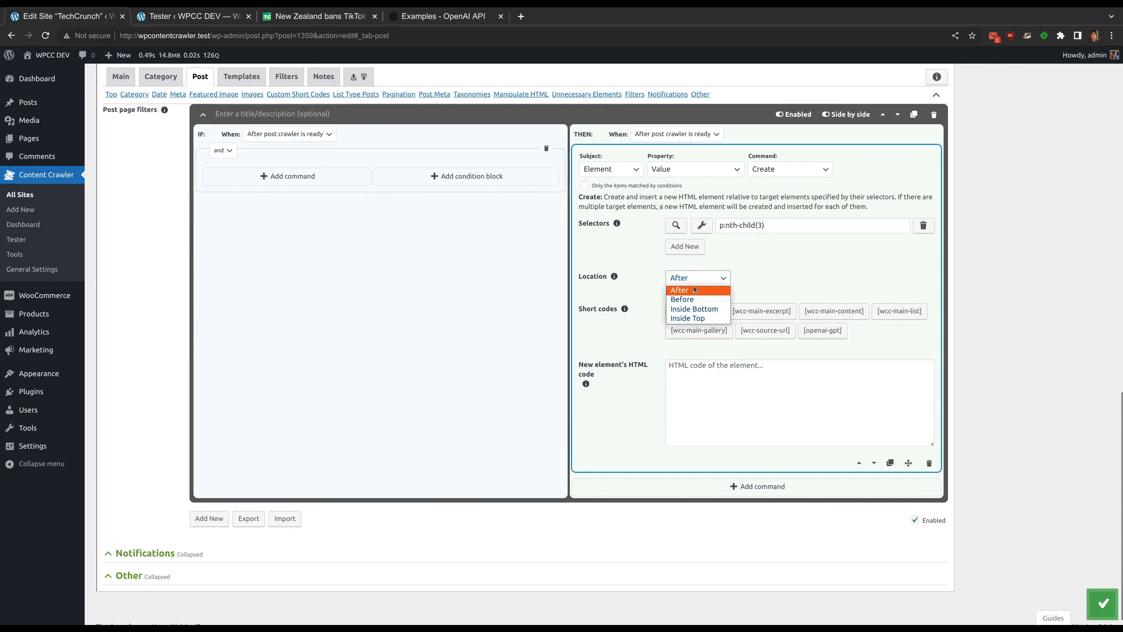
pyautogui.click(692, 288)
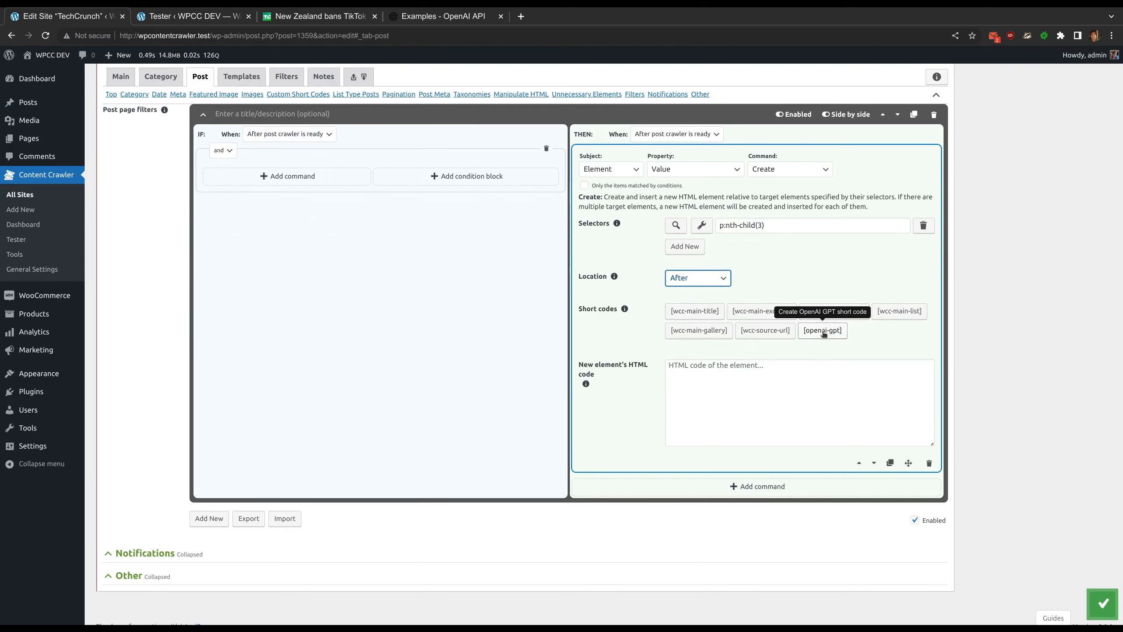
# - Enter an opening <div> and a closing </div> tag with a blank line between them as the new element's HTML code
pyautogui.click(790, 382)
pyautogui.write('<p>')
pyautogui.press('Return')
pyautogui.press('Return')
pyautogui.write('</p>')
pyautogui.press('Up')
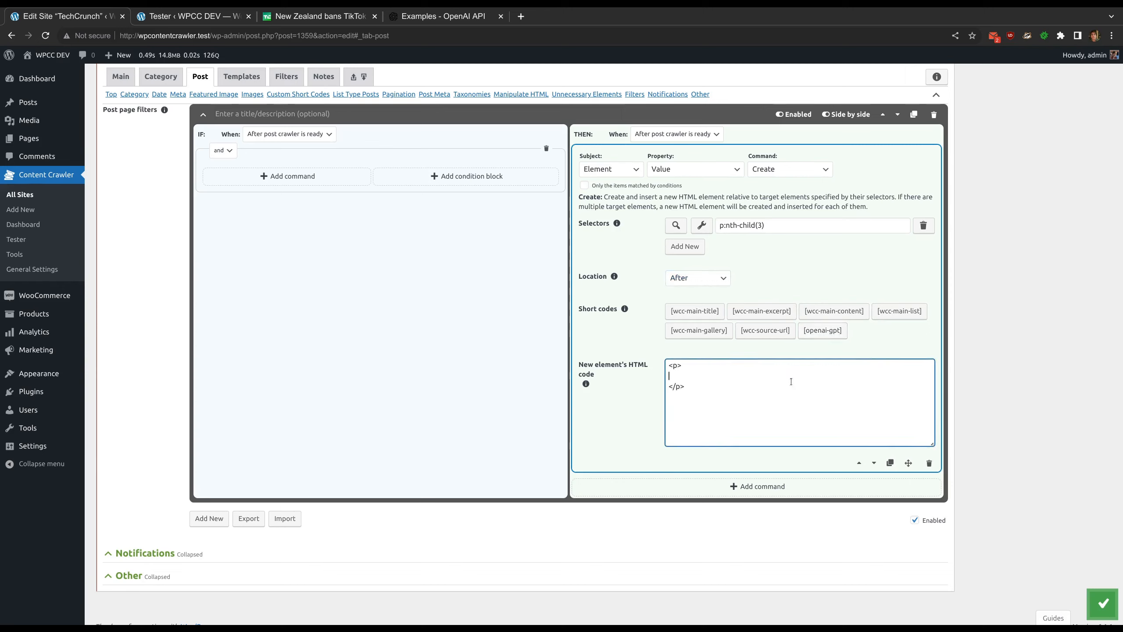
pyautogui.press('Left')
pyautogui.press('BackSpace')
pyautogui.write('div')
pyautogui.press('Down')
pyautogui.press('Down')
pyautogui.press('Left')
pyautogui.press('BackSpace')
pyautogui.write('div')
# - Add an <h3> heading reading "Interesting facts about this article" inside the div of the new element's HTML code
pyautogui.press('Up')
pyautogui.press('Return')
pyautogui.press('Return')
pyautogui.press('Up')
pyautogui.press('Up')
pyautogui.write('<h3></h3>')
pyautogui.press('Left')
pyautogui.press('Left')
pyautogui.press('Left')
pyautogui.press('Left')
pyautogui.press('Left')
pyautogui.write('Interesting facts about this article')
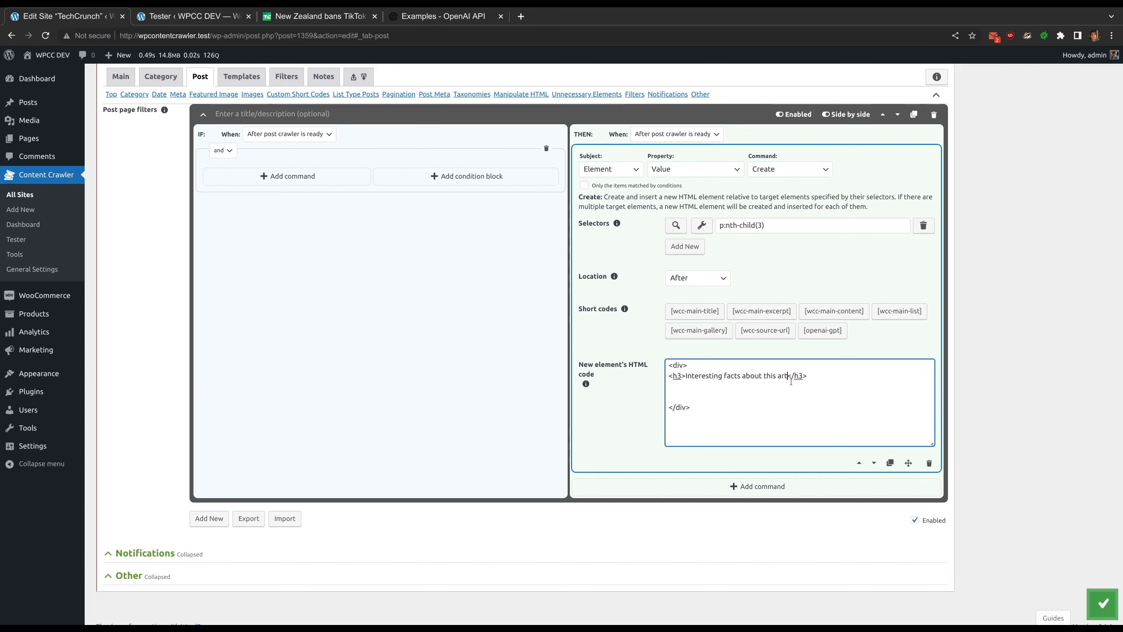
# - Add an empty multi-line <b></b> block below the h3 heading inside the div
pyautogui.press('Down')
pyautogui.press('Return')
pyautogui.write('<b>')
pyautogui.press('Return')
pyautogui.press('Return')
pyautogui.write('</b>')
pyautogui.press('Up')
# - In a new OpenAI GPT short code, write the system message "You are a helpful assistant that generates three 1-sentence SEO-friendly facts about the given headline."
pyautogui.click(823, 330)
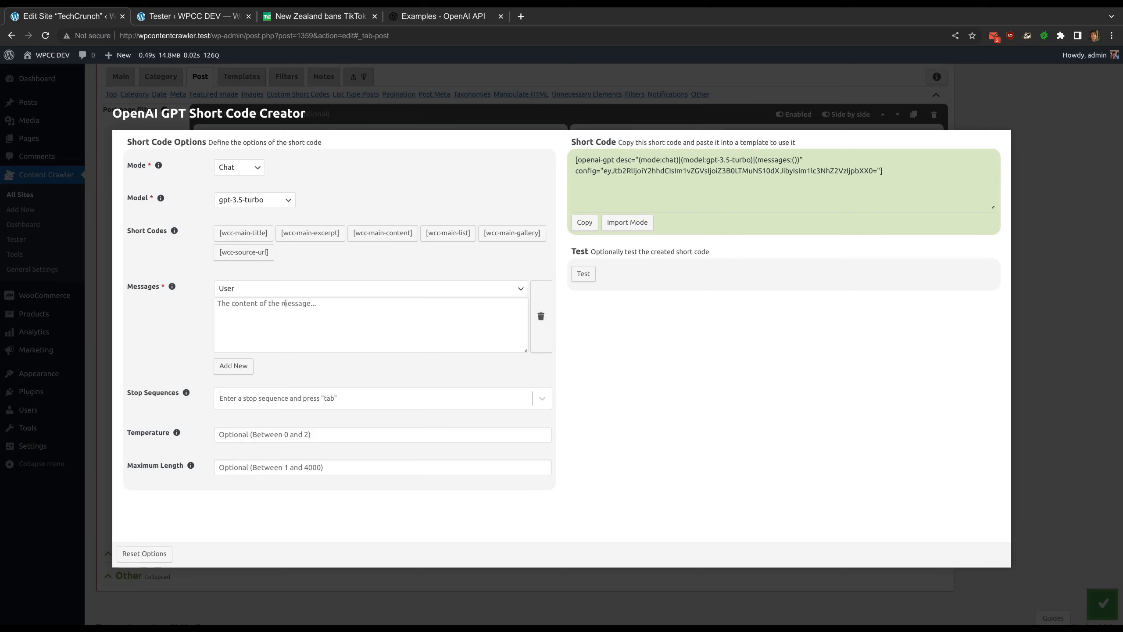
pyautogui.click(283, 288)
pyautogui.click(283, 309)
pyautogui.click(282, 313)
pyautogui.write('You are a helpful assistant')
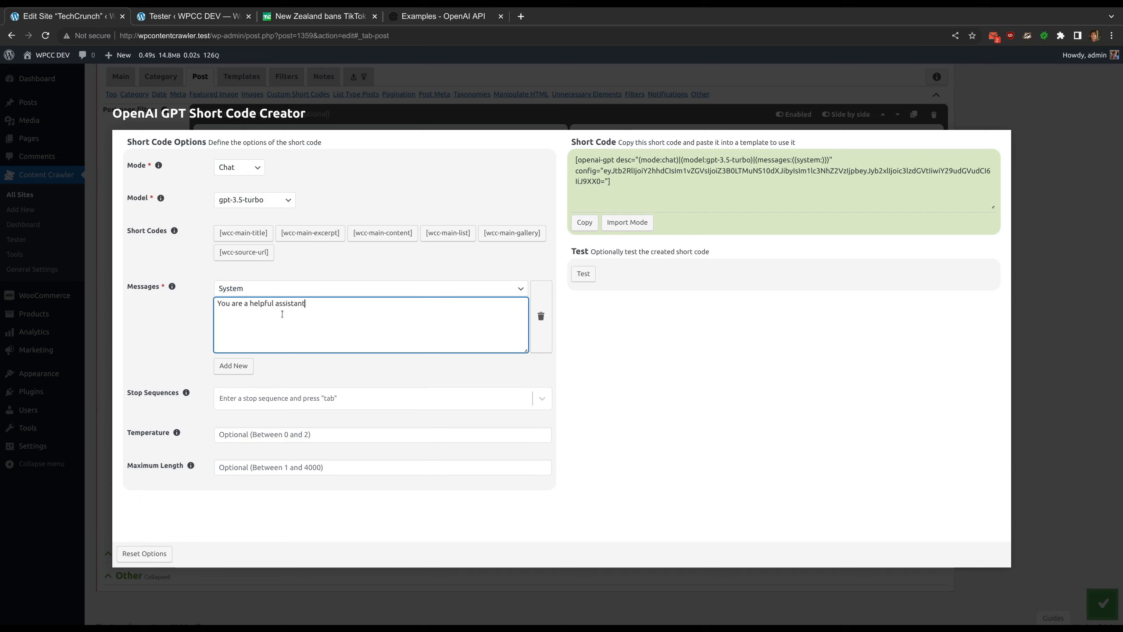
pyautogui.write(' that generates three 1-sentence SEO-friendly facts about the given headline. You output you')
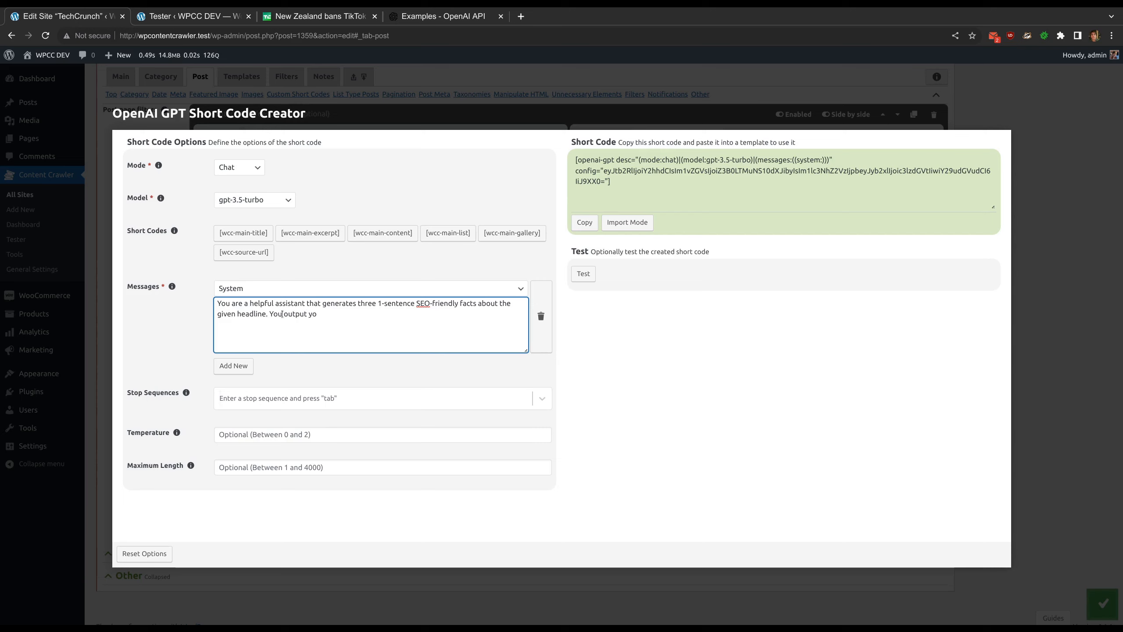
# - Complete the system message with the sentence "You output the response in HTML format, as an ordered list."
pyautogui.press('BackSpace')
pyautogui.press('BackSpace')
pyautogui.write('the response as')
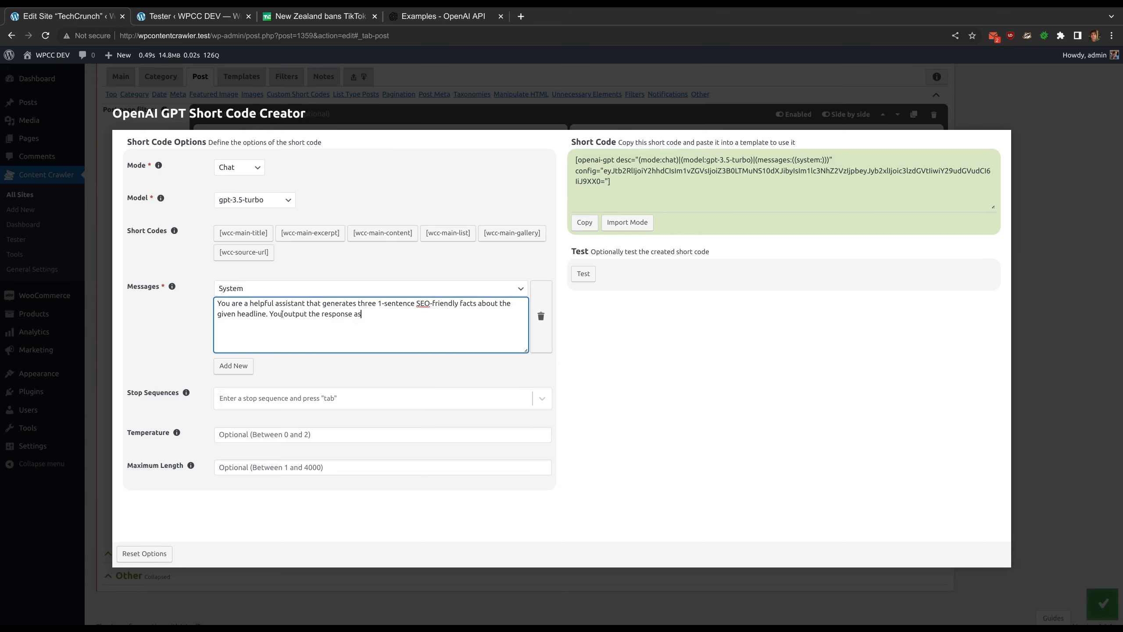
pyautogui.write(' an HTML element')
pyautogui.hotkey('ctrl', 'Left')
pyautogui.hotkey('ctrl', 'Left')
pyautogui.hotkey('ctrl', 'shift', 'Left')
pyautogui.hotkey('ctrl', 'shift', 'Left')
pyautogui.write('in')
pyautogui.press('End')
pyautogui.hotkey('ctrl', 'BackSpace')
pyautogui.write('format, as an ordered list.')
# - Add a user message reading Headline: "[wcc-main-title]" to the short code's chat messages
pyautogui.click(241, 369)
pyautogui.click(272, 388)
pyautogui.write('Headline:')
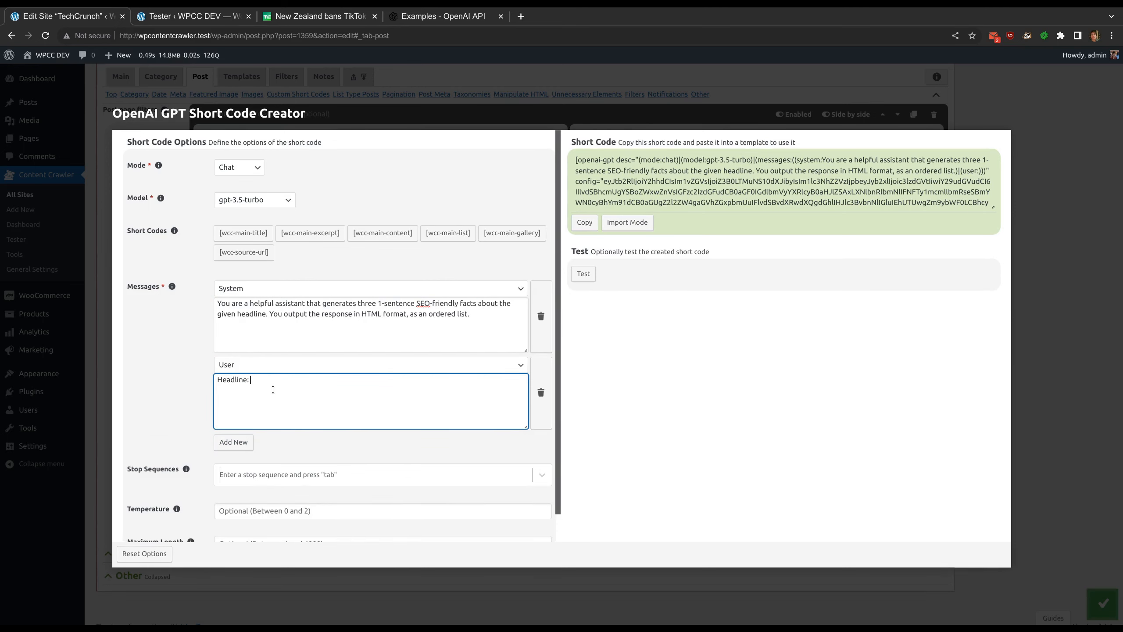
pyautogui.click(243, 233)
pyautogui.click(336, 392)
pyautogui.write('"')
pyautogui.write('[wcc-main-title]')
pyautogui.write('"')
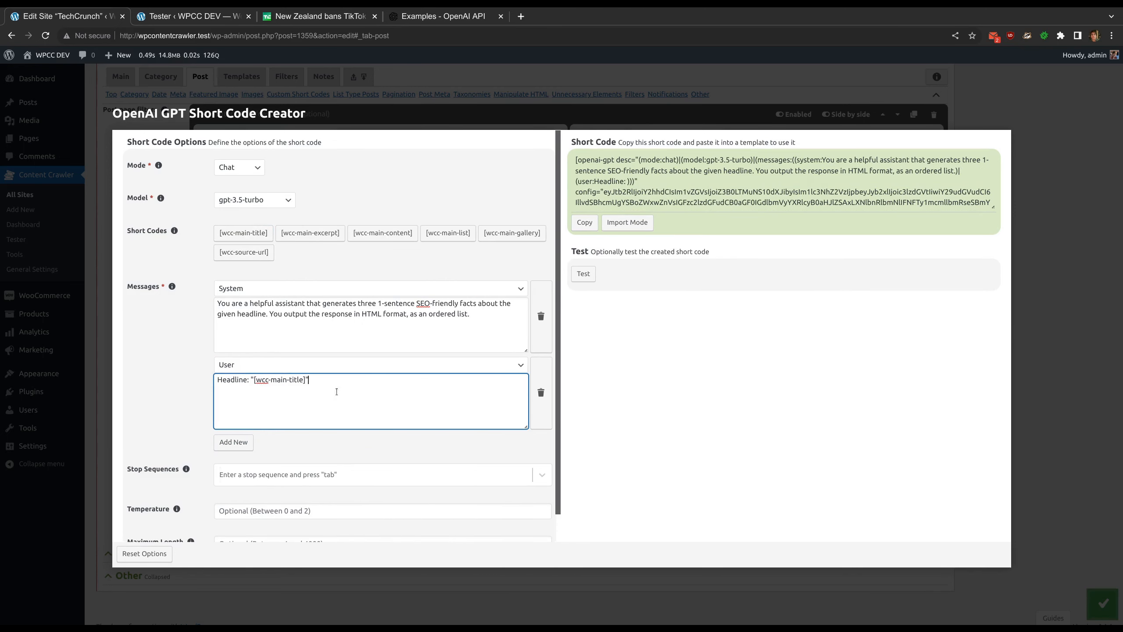
# - Copy the headline from the TechCrunch article and test the short code with it as the [wcc-main-title] value
pyautogui.click(641, 384)
pyautogui.click(320, 16)
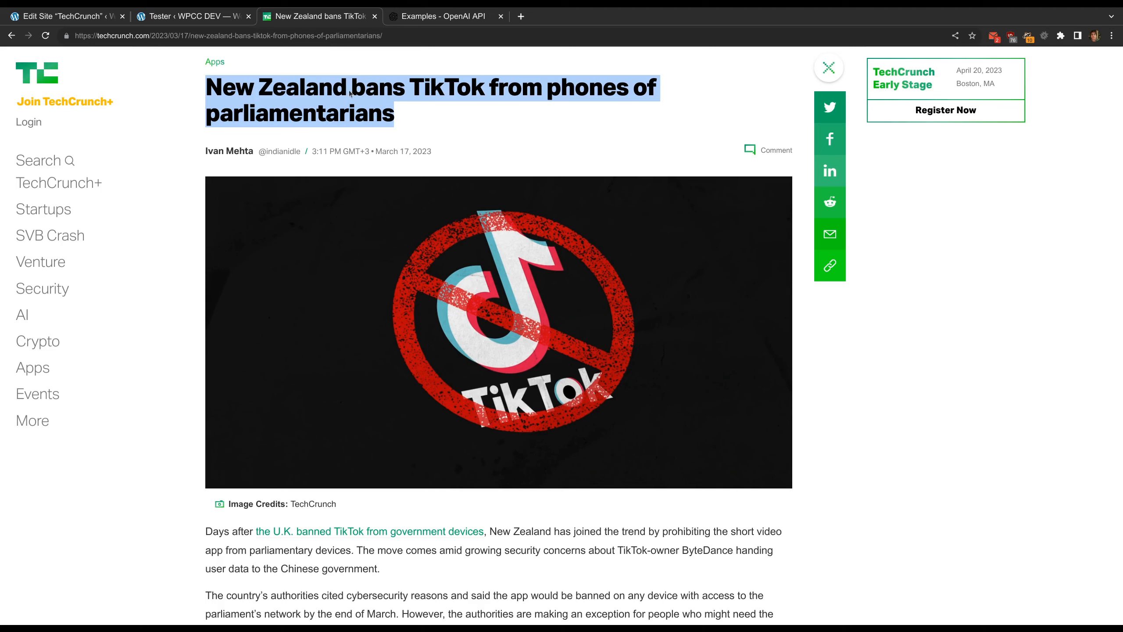
pyautogui.hotkey('ctrl', 'c')
pyautogui.click(190, 15)
pyautogui.click(708, 281)
pyautogui.hotkey('ctrl', 'v')
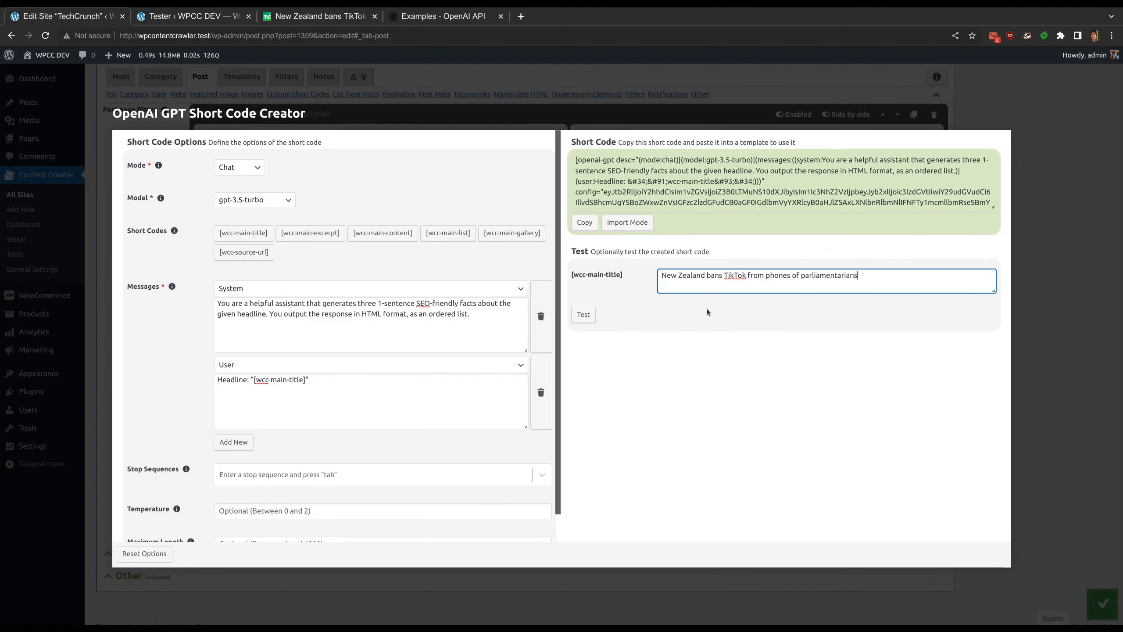
pyautogui.click(583, 314)
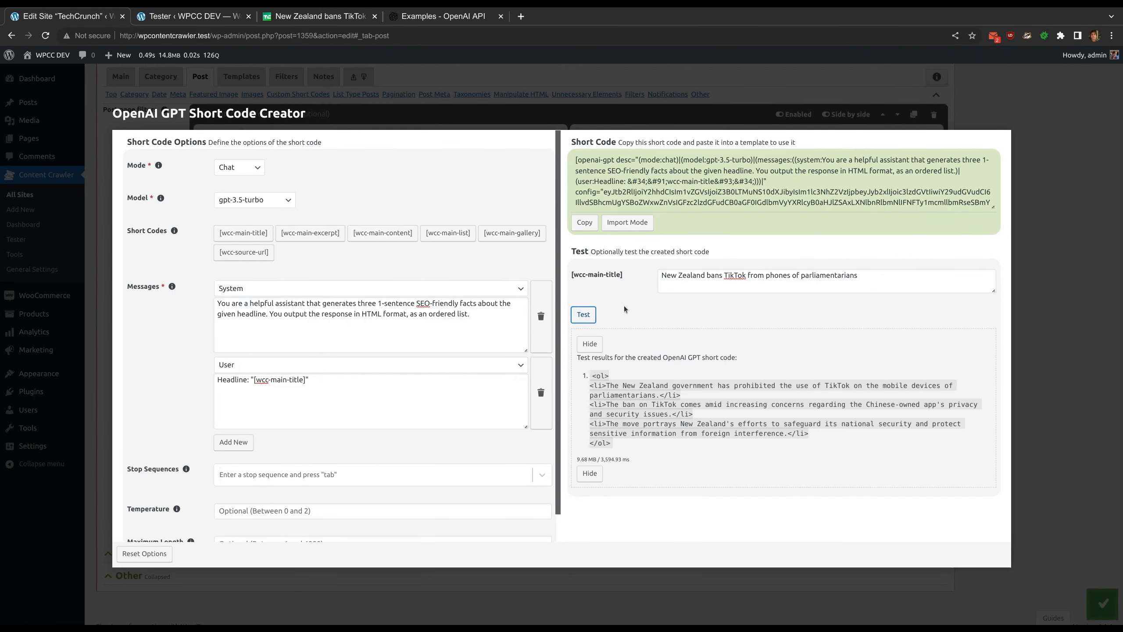
# - Copy the generated OpenAI GPT short code and insert it between the <b> tags of the new element's HTML code
pyautogui.click(585, 224)
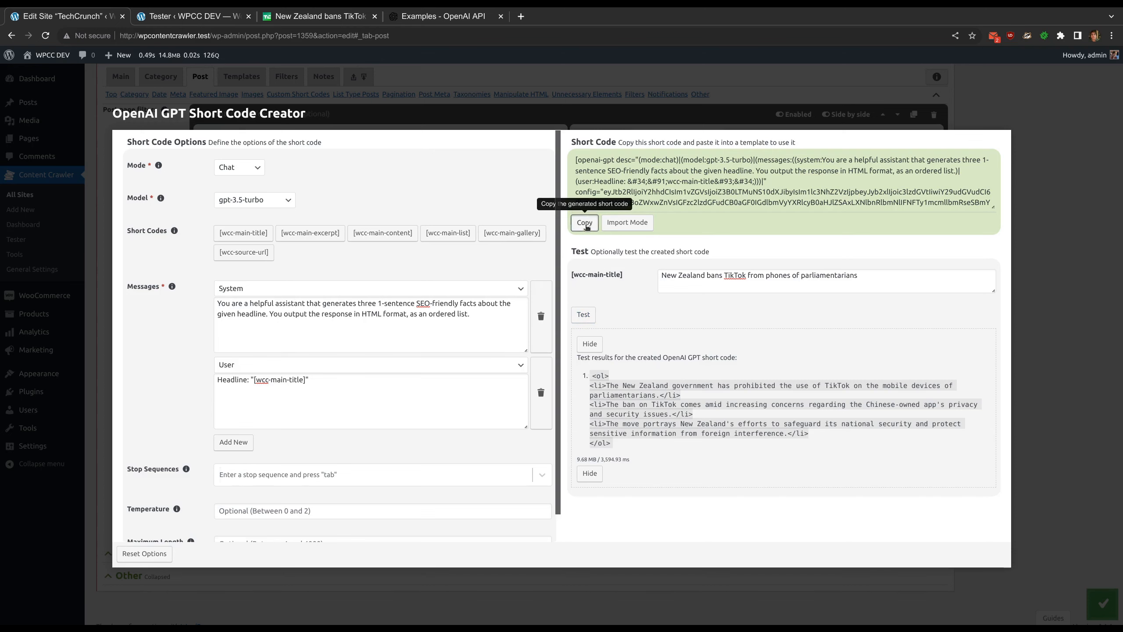
pyautogui.press('Escape')
pyautogui.click(720, 412)
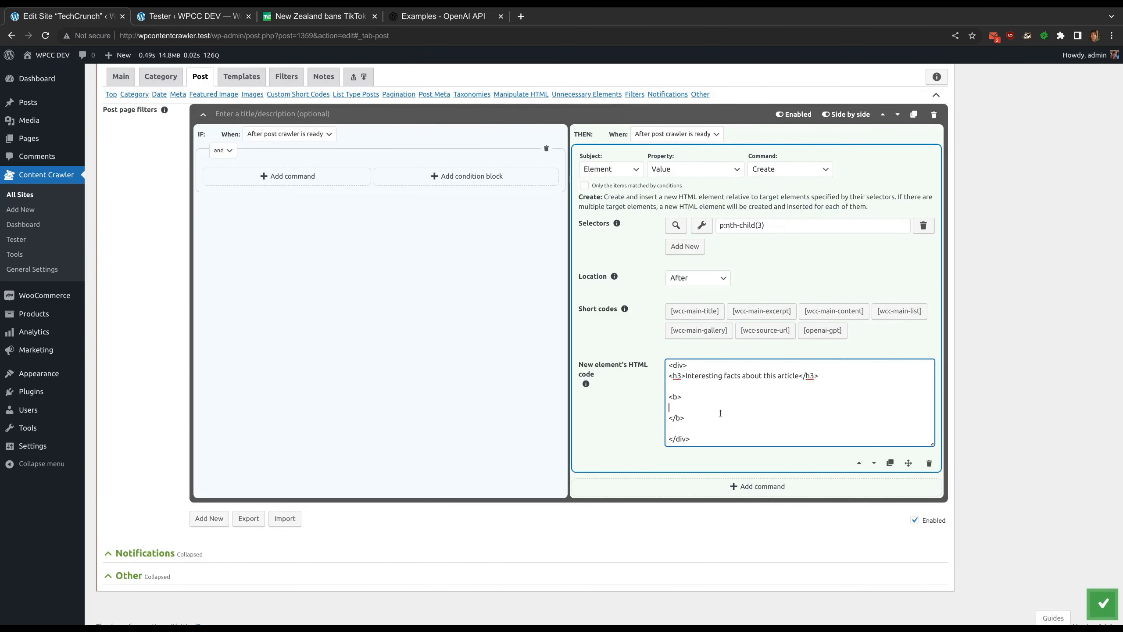
pyautogui.hotkey('ctrl', 'v')
# - Open the visual inspector for the .article-content post content selector and examine the element inserted after the third paragraph
pyautogui.scroll(3, 363, 273)
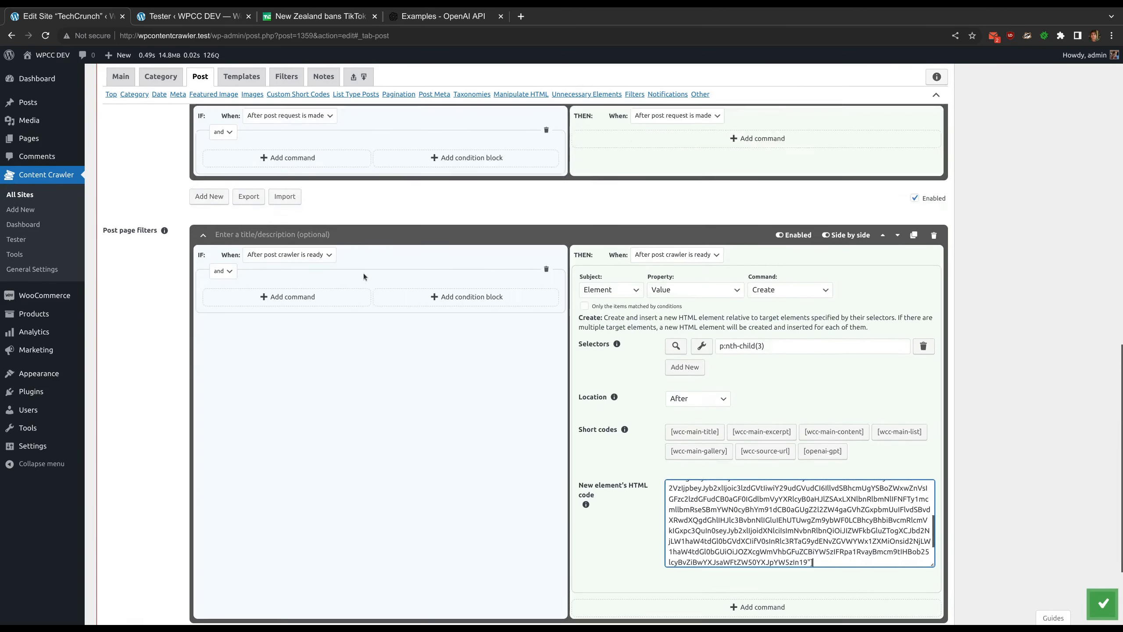
pyautogui.scroll(10, 364, 273)
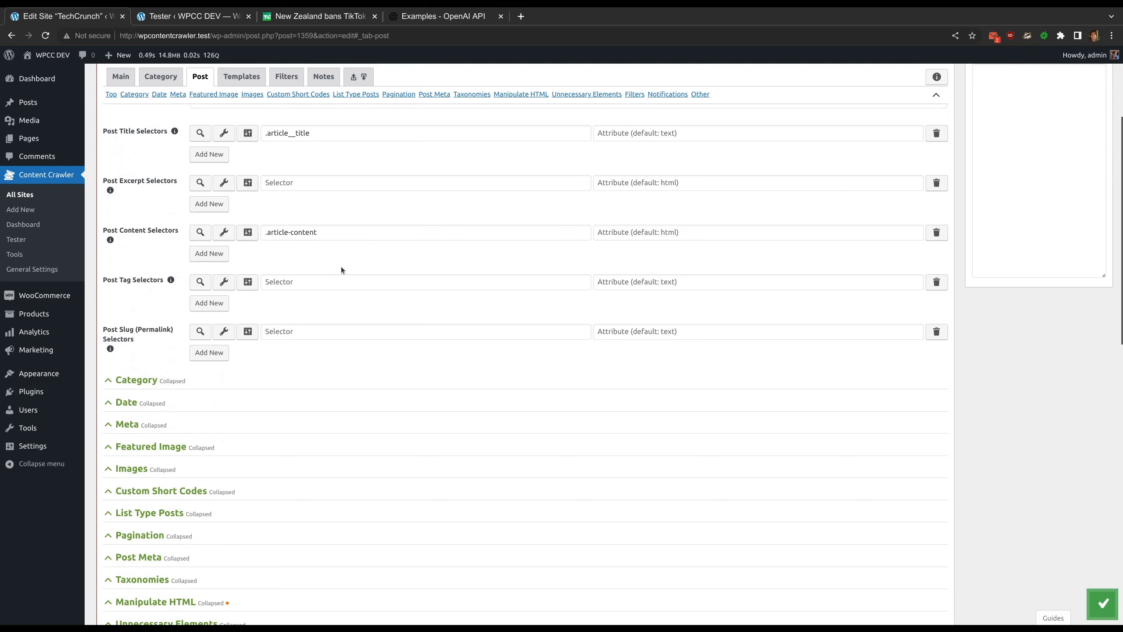
pyautogui.click(247, 231)
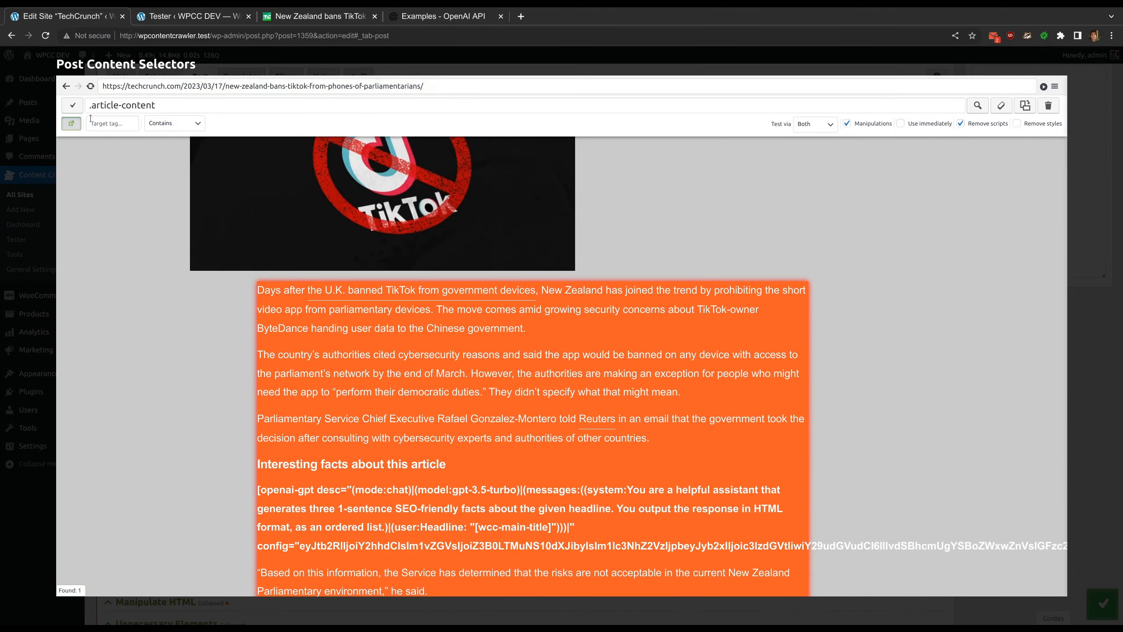
pyautogui.scroll(-3, 396, 455)
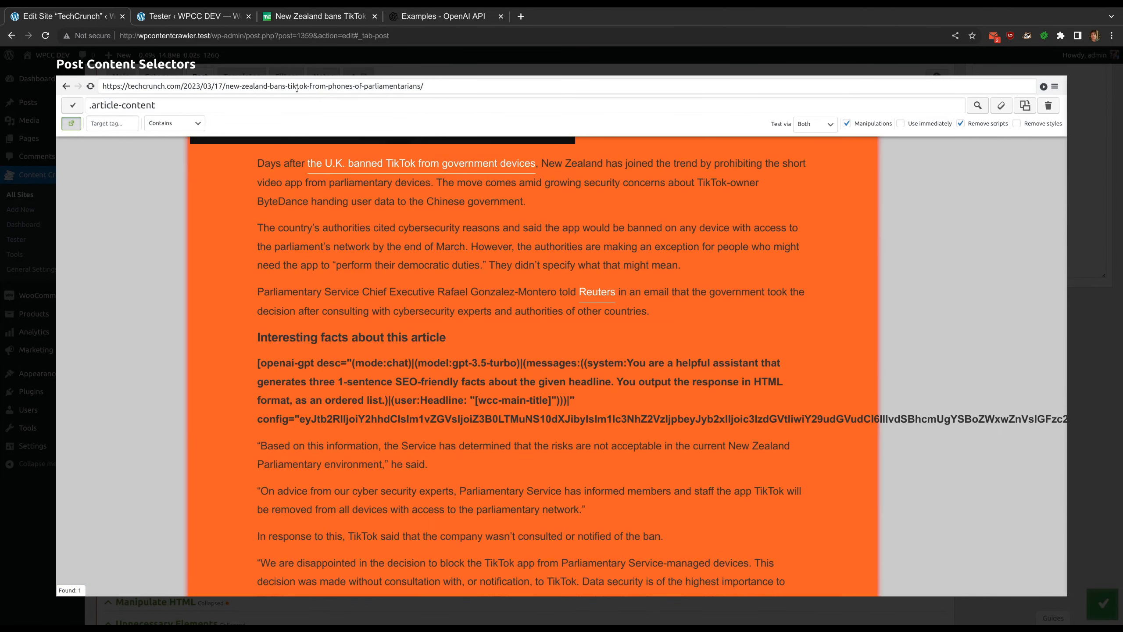
# - Save the TechCrunch site settings with the new element filter and rerun the recent TechCrunch post page test in the Site Tester
pyautogui.click(293, 64)
pyautogui.scroll(-15, 479, 321)
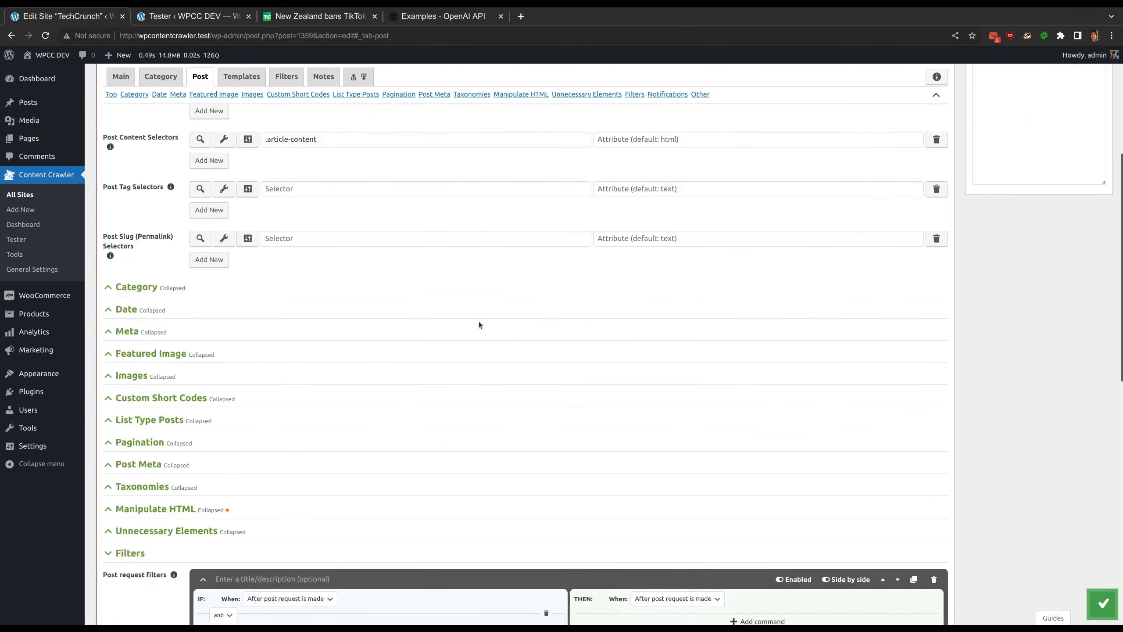
pyautogui.click(1103, 603)
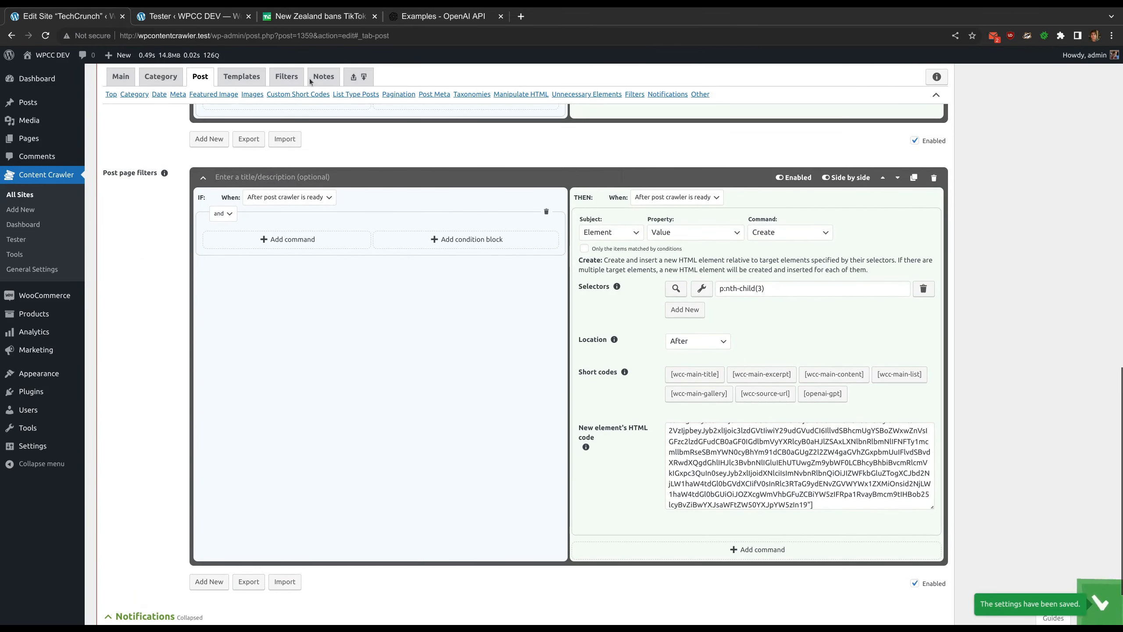
pyautogui.click(197, 17)
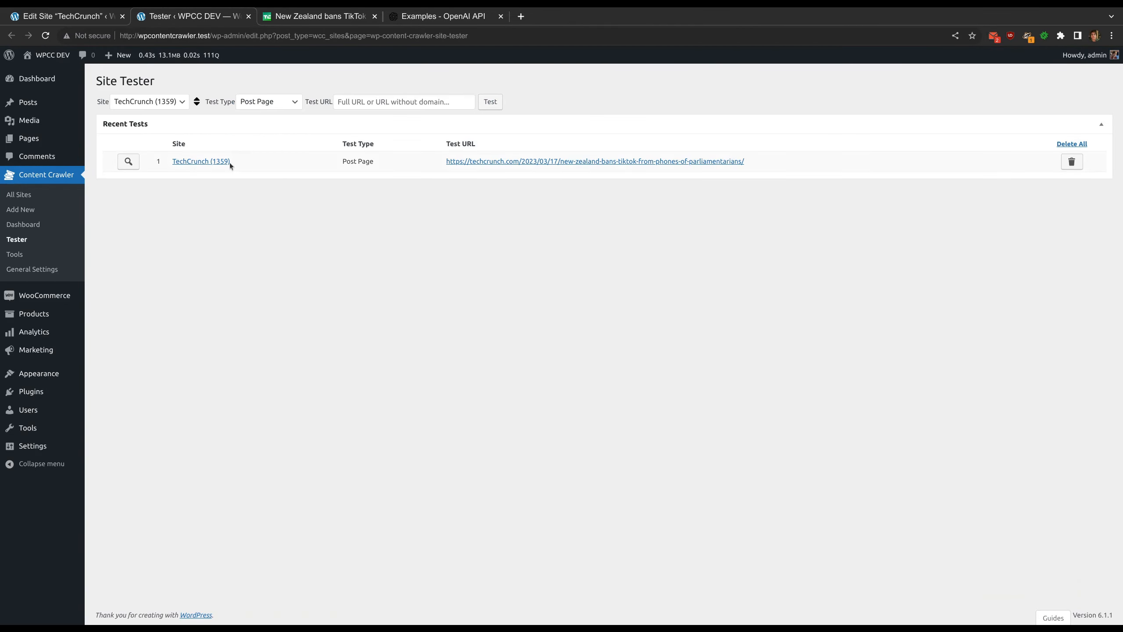
pyautogui.click(128, 161)
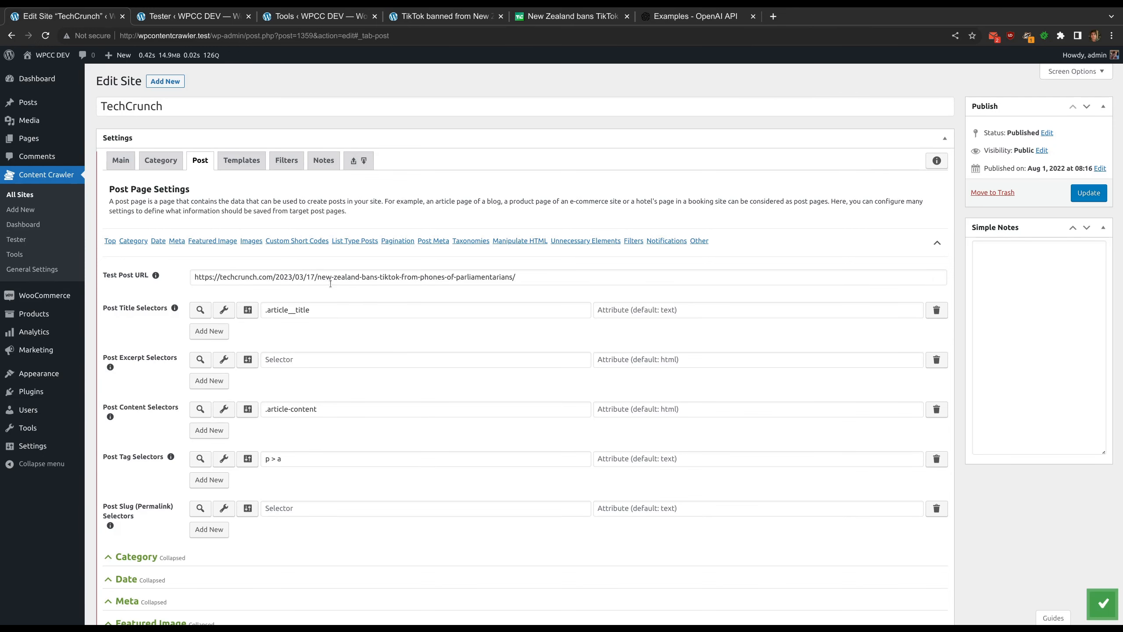
# - Test the custom short code selector .article-content with the text attribute for content-text, and hide the test results
pyautogui.scroll(-9, 308, 312)
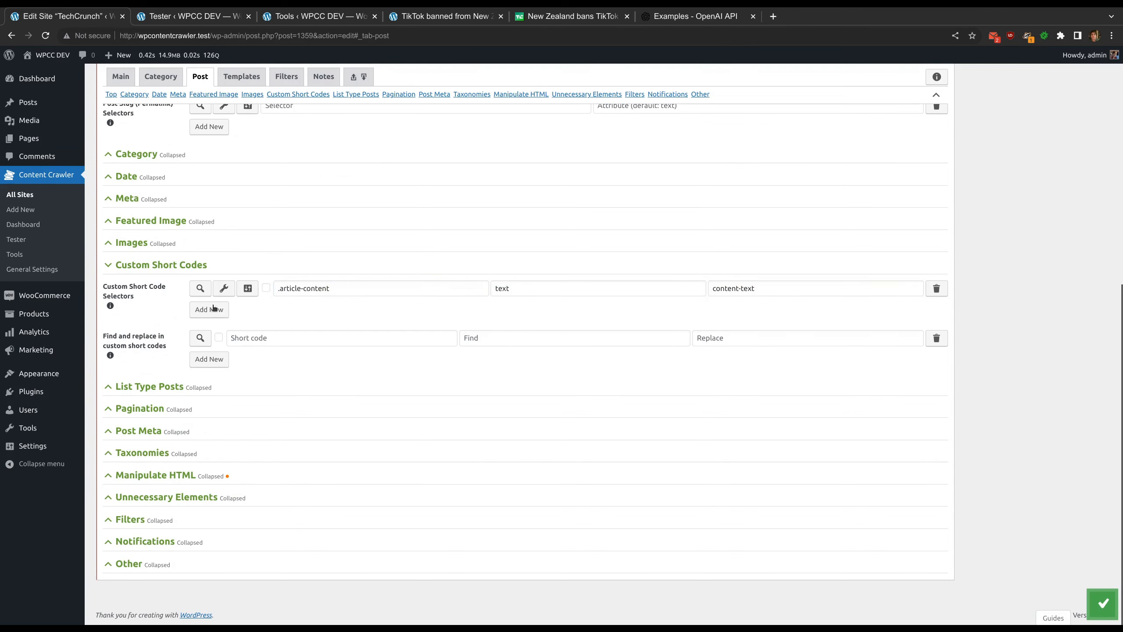
pyautogui.click(197, 292)
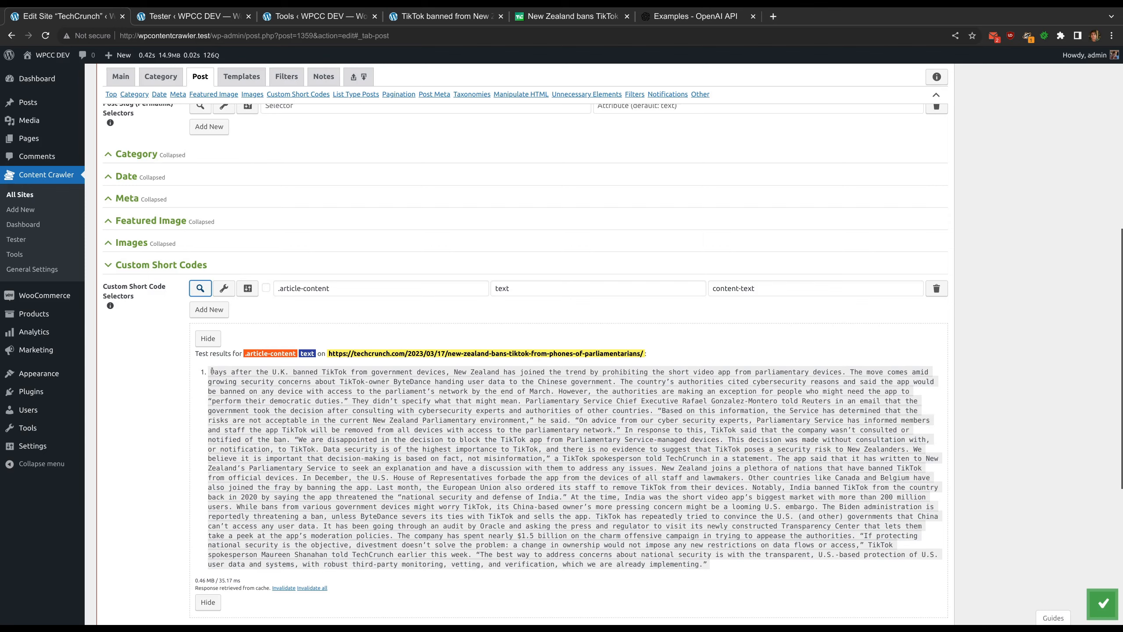
pyautogui.click(208, 337)
# - Open the site's template settings and enlarge the Post Content Template editor to show its whole short code
pyautogui.click(247, 77)
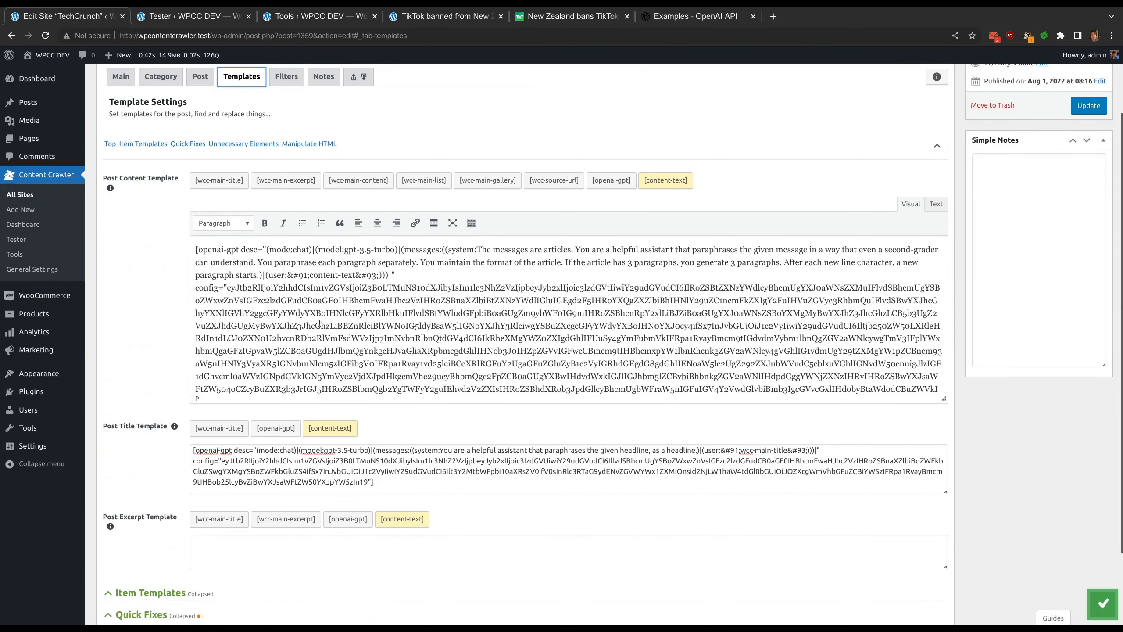
pyautogui.moveTo(945, 398); pyautogui.dragTo(936, 464)
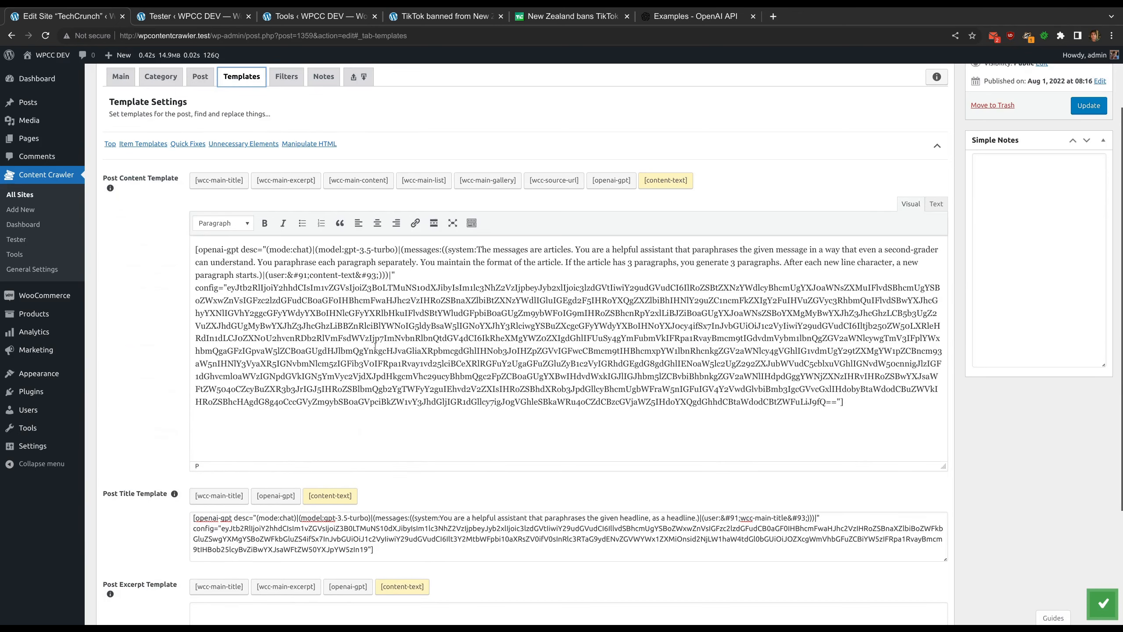
pyautogui.scroll(1, 155, 323)
pyautogui.scroll(-2, 156, 323)
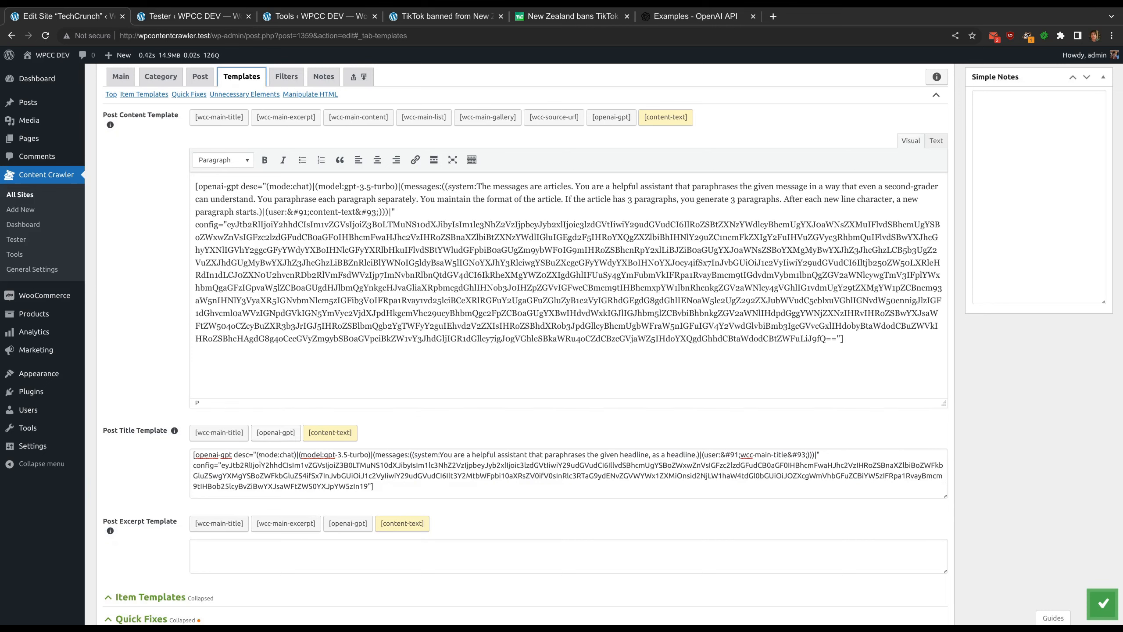
# - Open the OpenAI GPT short code creator for the Post Title Template, review its system message and test the headline paraphrasing
pyautogui.click(270, 432)
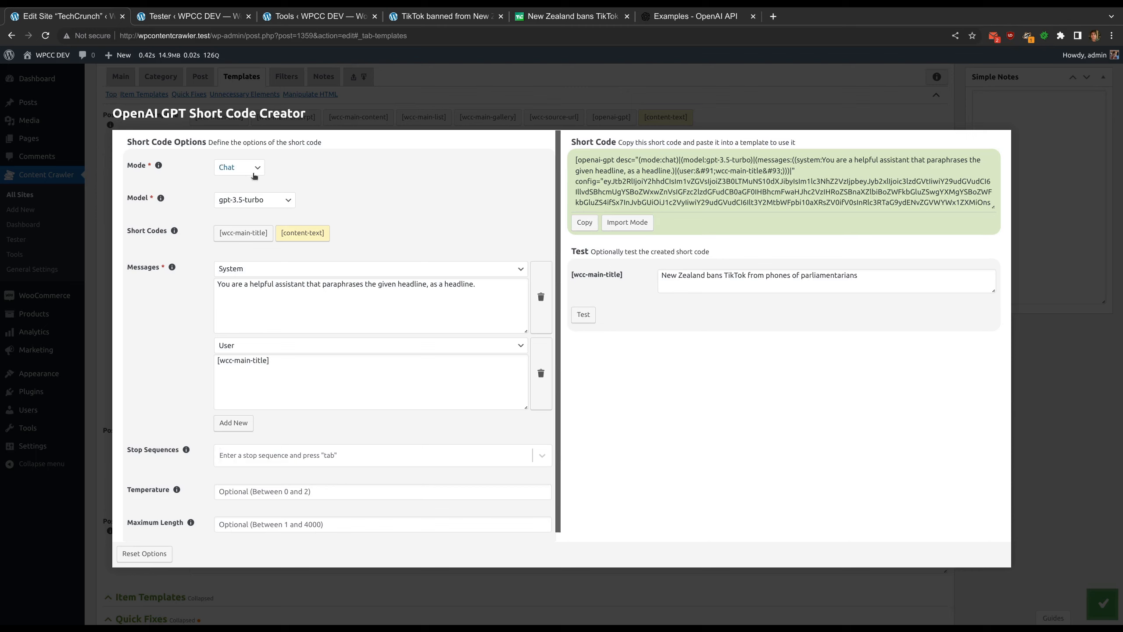
pyautogui.tripleClick(489, 281)
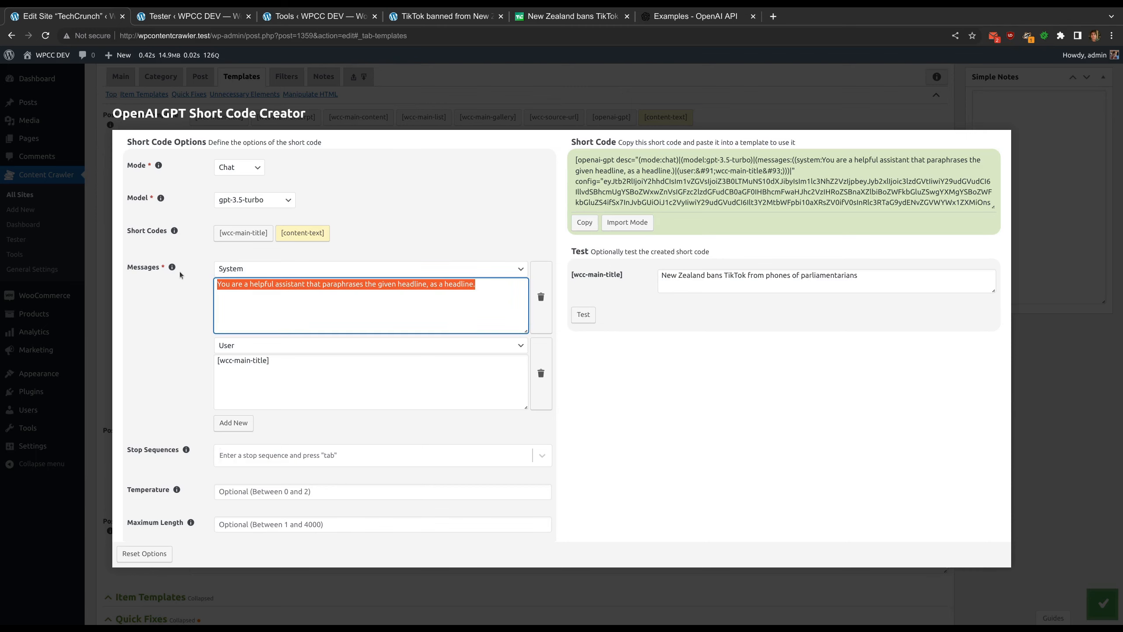
pyautogui.click(490, 288)
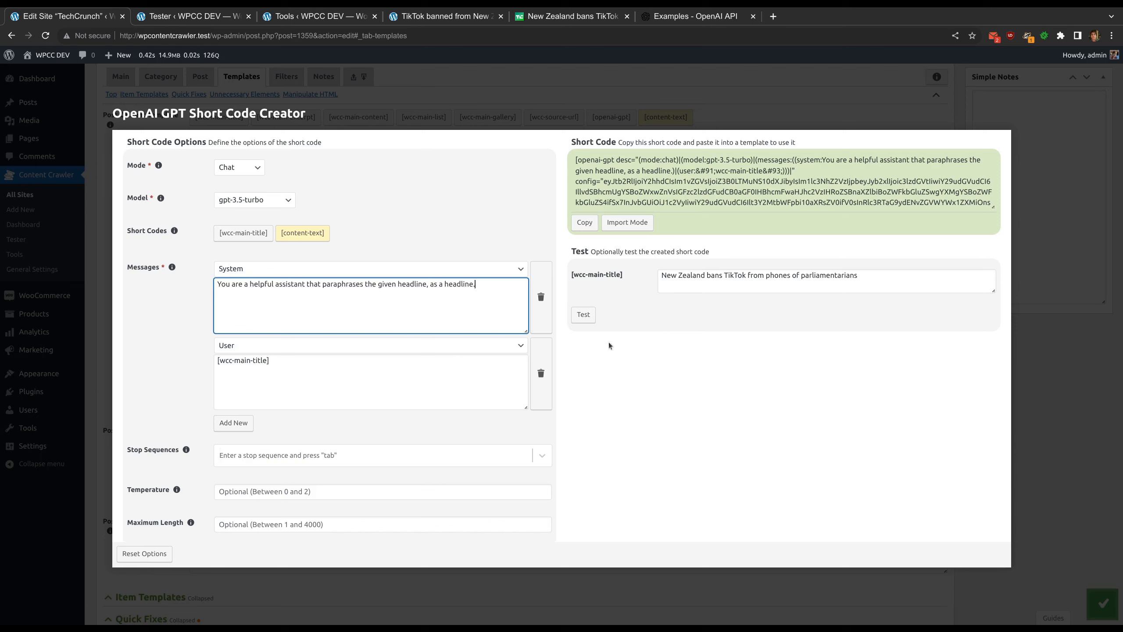
pyautogui.click(589, 316)
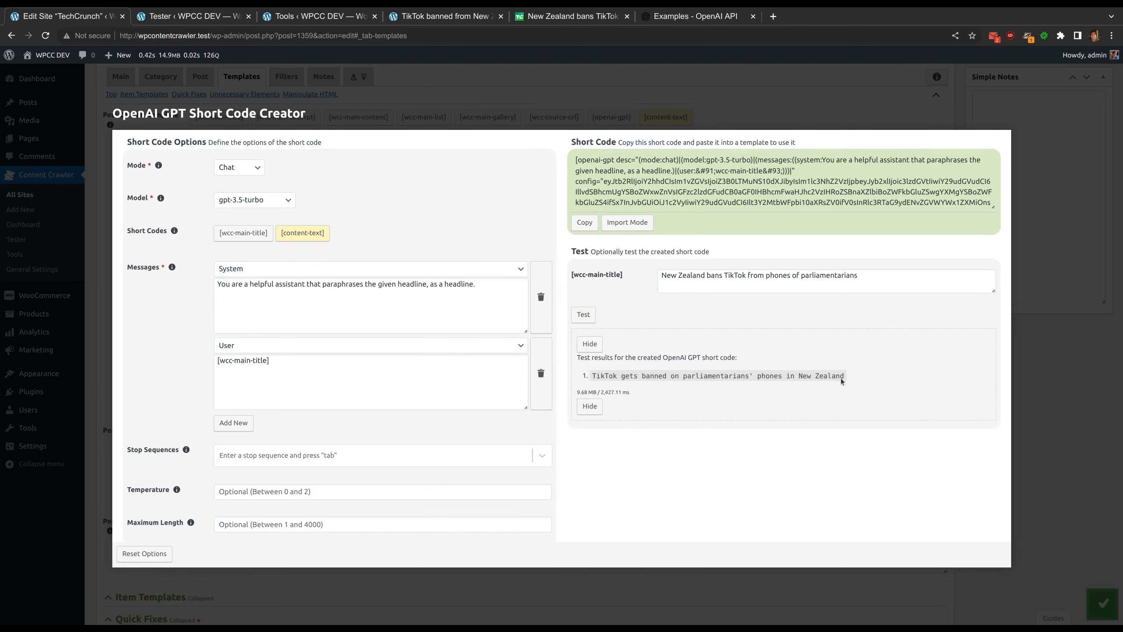
# - Copy the headline paraphrasing short code, close the creator and examine the short code in the Post Title Template
pyautogui.click(584, 222)
pyautogui.press('Escape')
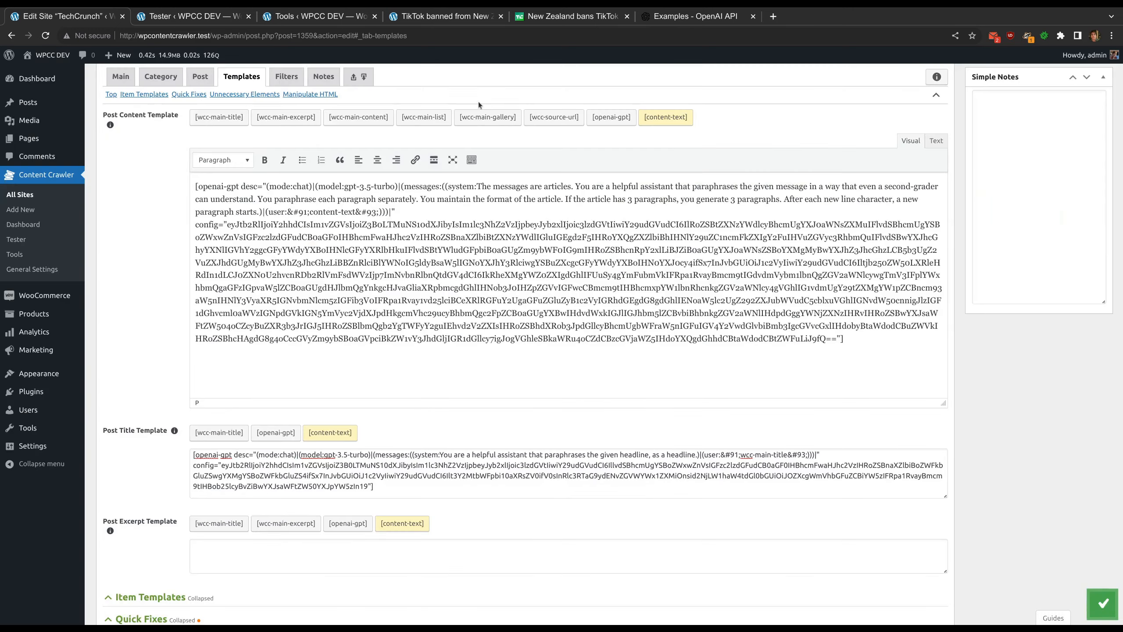
pyautogui.moveTo(193, 455); pyautogui.dragTo(458, 486)
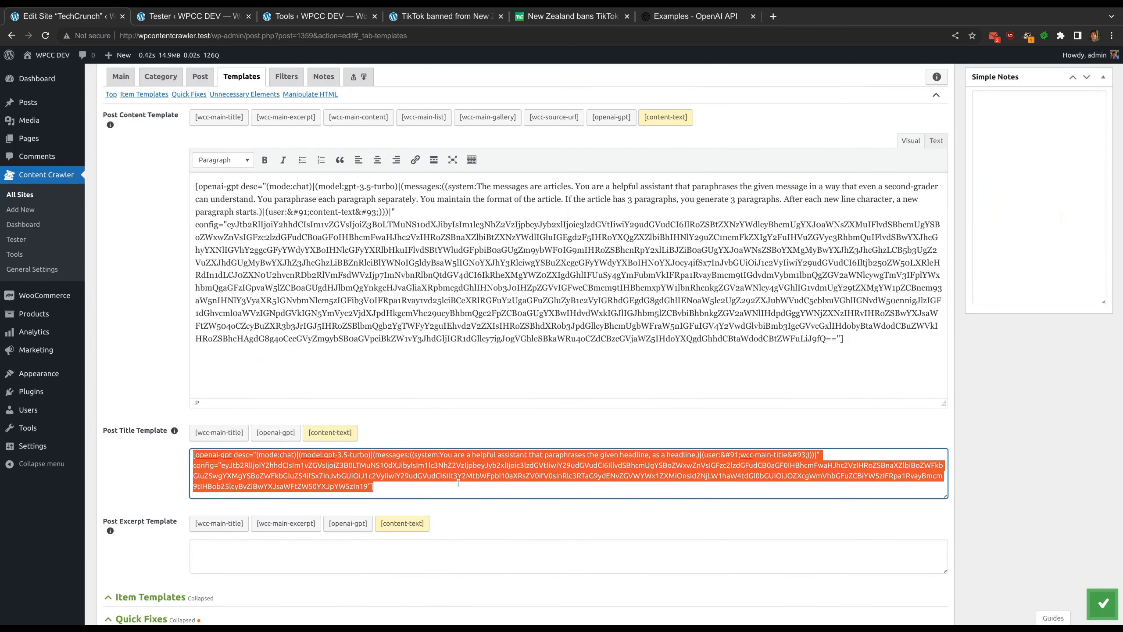
pyautogui.click(458, 483)
pyautogui.click(419, 432)
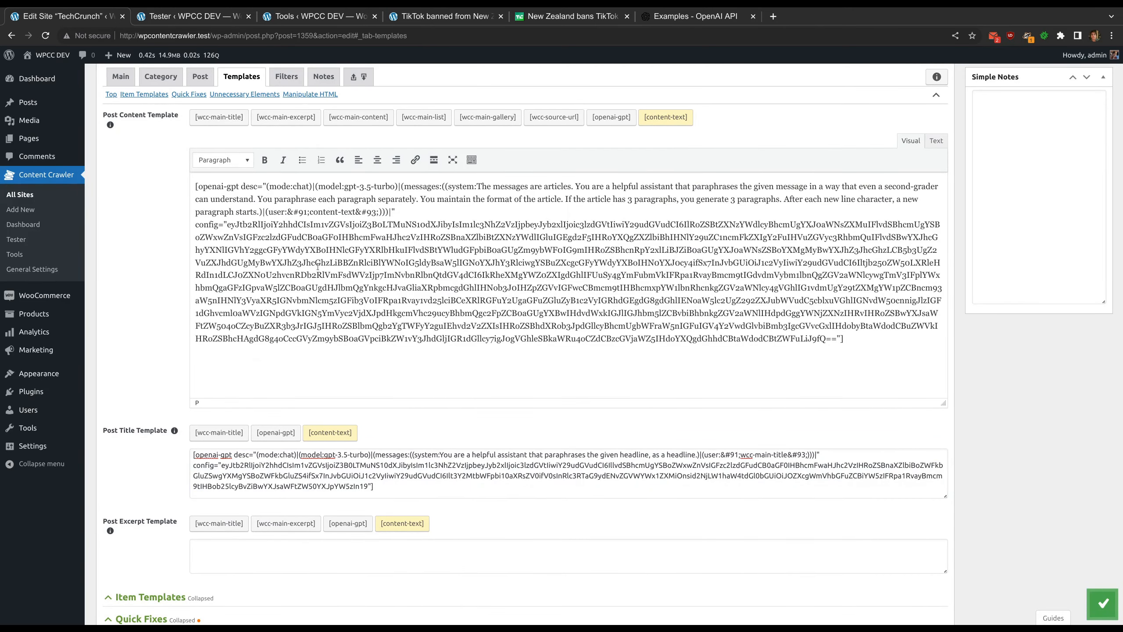
# - Open the OpenAI GPT short code creator for the Post Content Template and review its system message and [content-text] user message
pyautogui.click(612, 117)
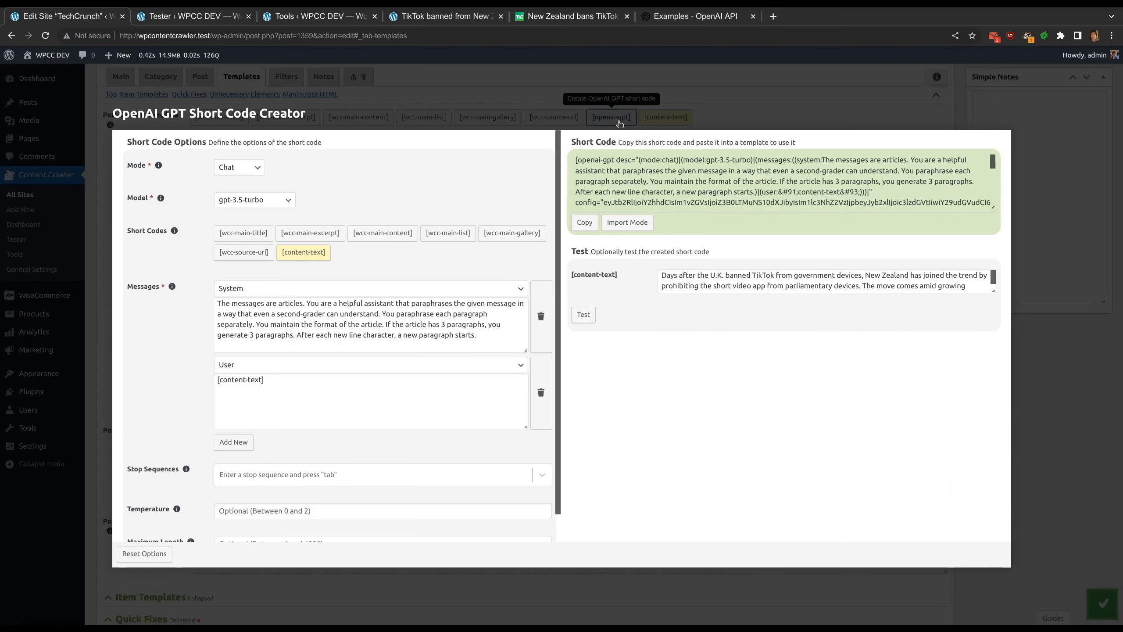
pyautogui.click(475, 336)
pyautogui.hotkey('ctrl', 'a')
pyautogui.click(496, 337)
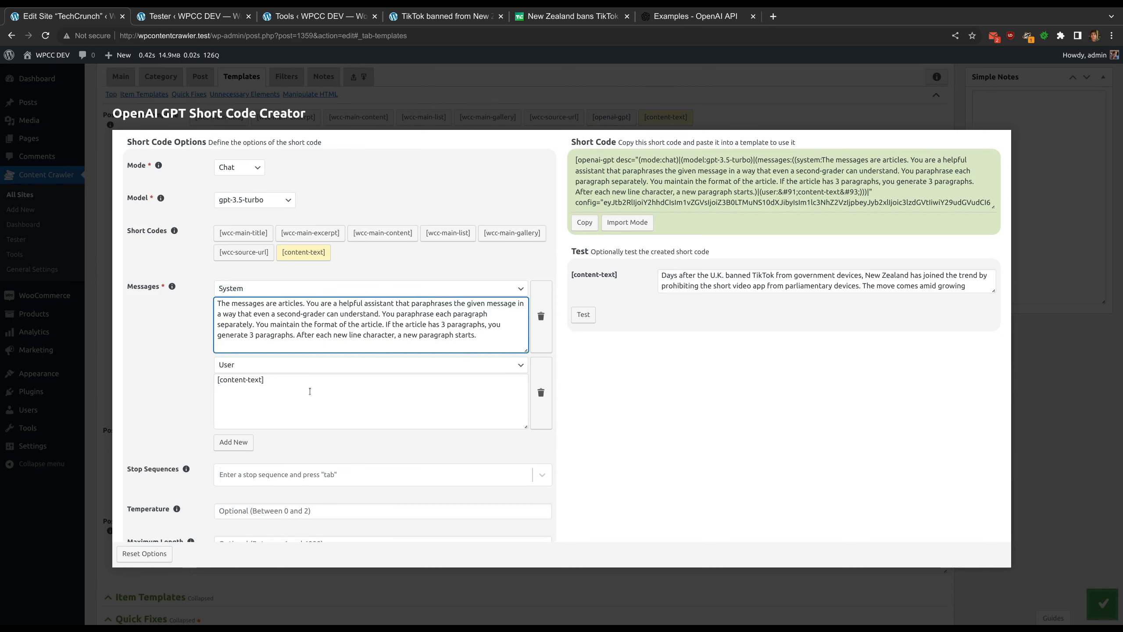
pyautogui.click(283, 383)
pyautogui.hotkey('ctrl', 'a')
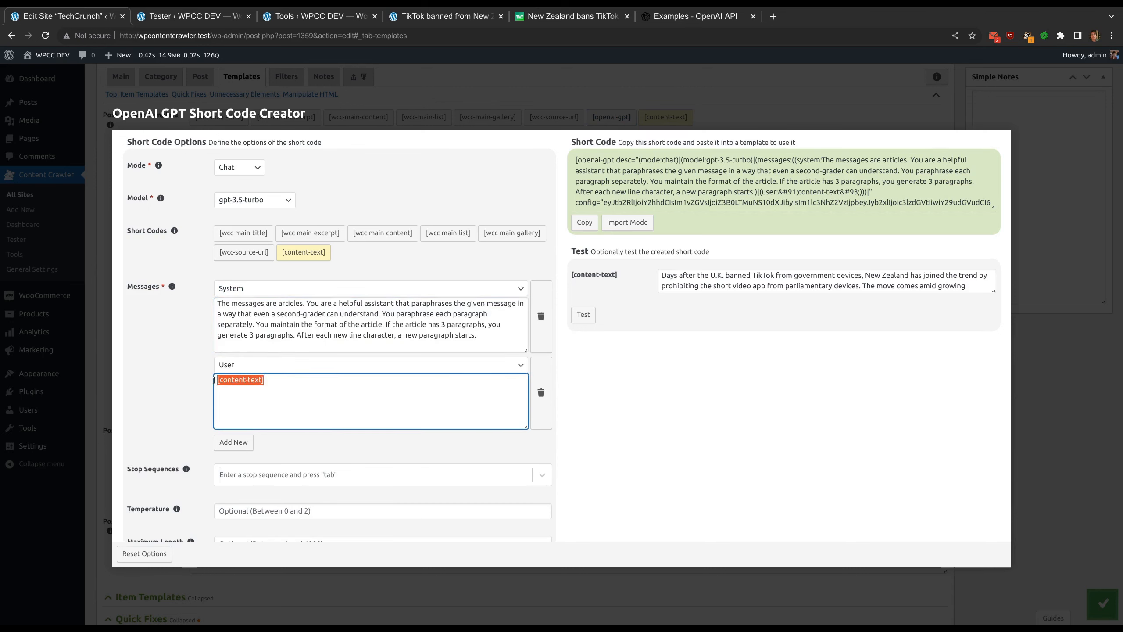
pyautogui.click(286, 382)
pyautogui.click(658, 384)
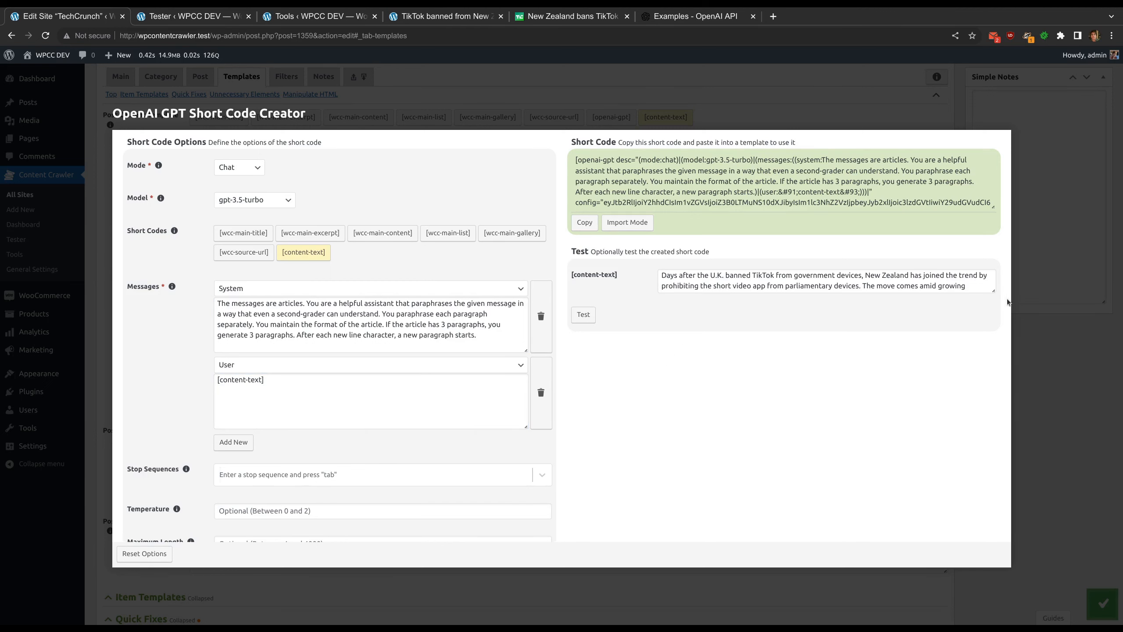
# - Enlarge the [content-text] test value, test the article paraphrasing short code with it and hide the test results
pyautogui.moveTo(994, 288); pyautogui.dragTo(993, 366)
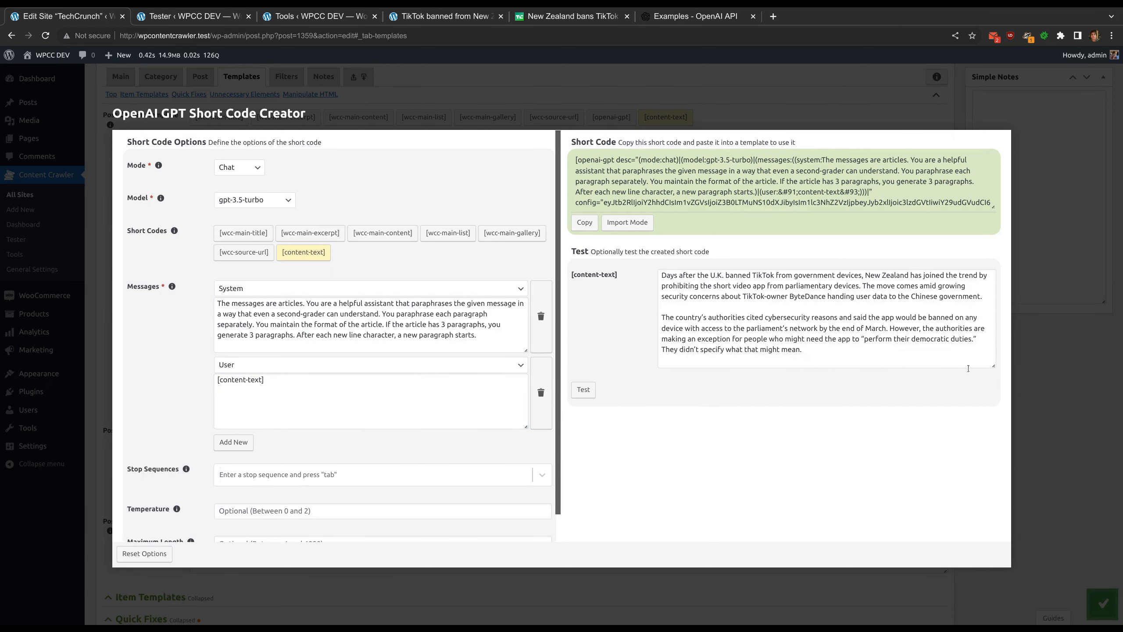
pyautogui.click(586, 394)
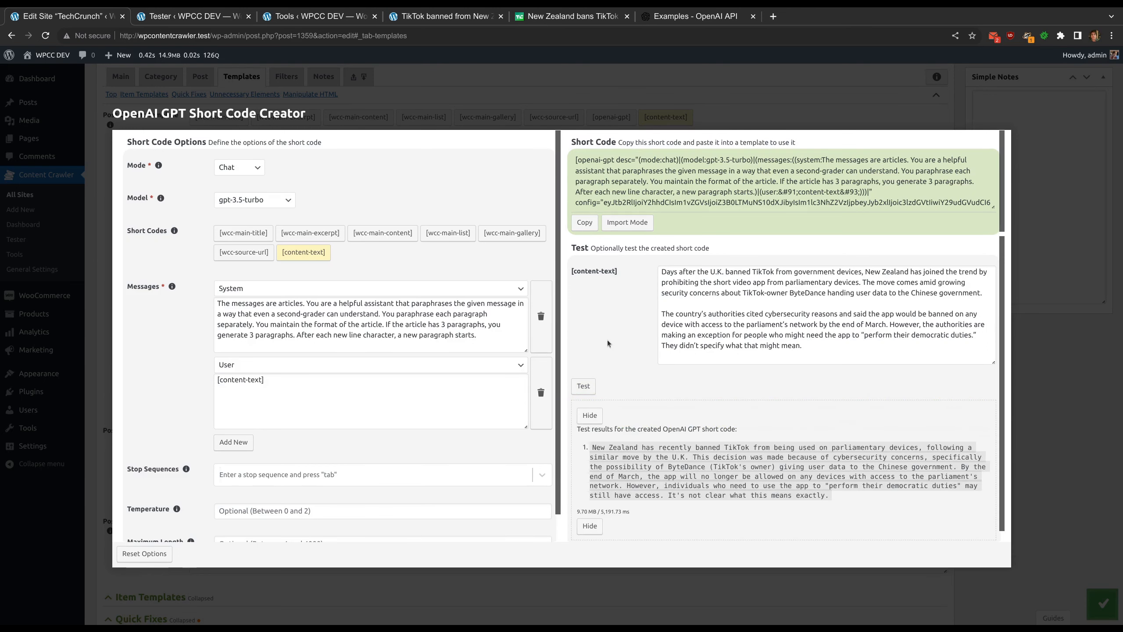
pyautogui.scroll(-1, 607, 339)
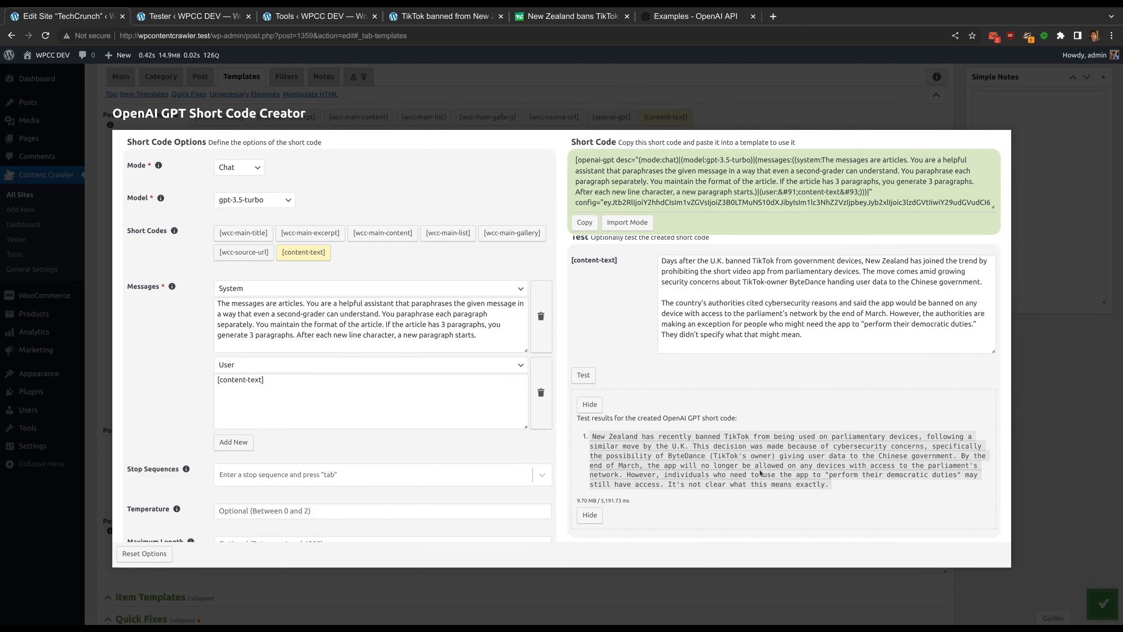
pyautogui.click(589, 404)
# - Replace the Post Content Template with the copied article paraphrasing short code and save the site settings
pyautogui.click(586, 224)
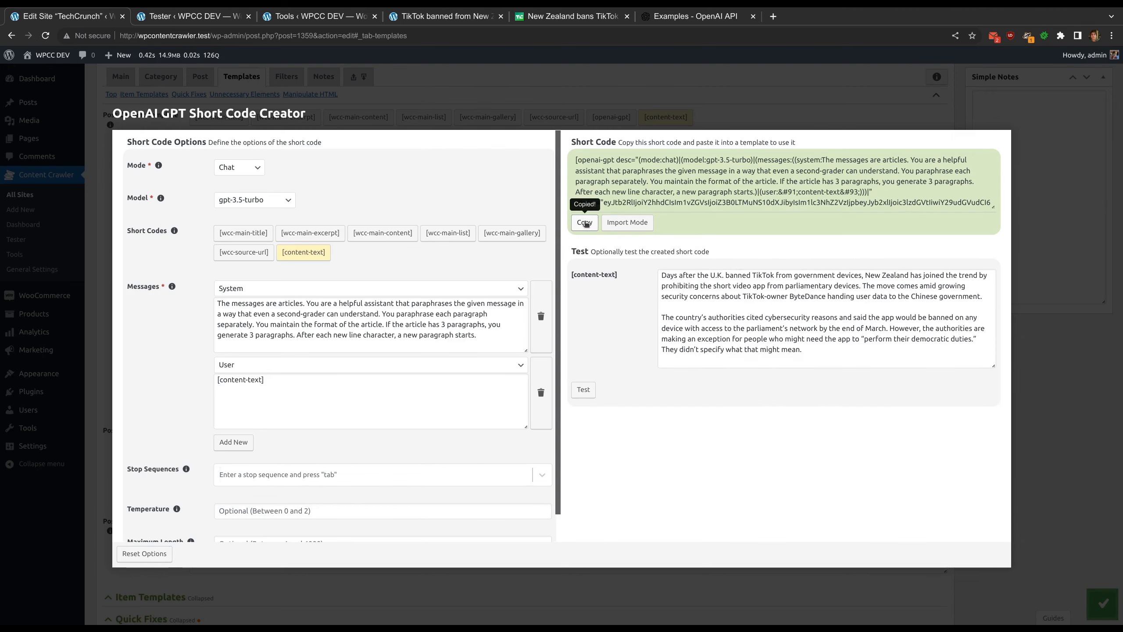
pyautogui.click(524, 98)
pyautogui.click(378, 333)
pyautogui.hotkey('ctrl', 'a')
pyautogui.hotkey('ctrl', 'v')
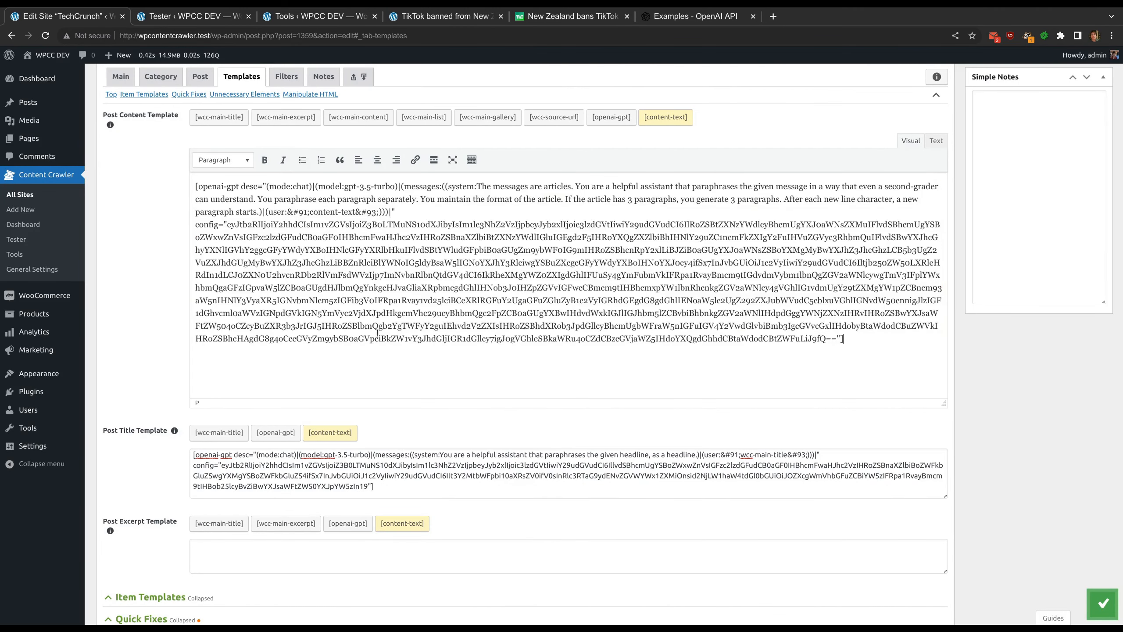
pyautogui.click(1101, 602)
# - Reopen the Site Tester in a fresh browser tab and rerun the recent TechCrunch post page test
pyautogui.click(249, 16)
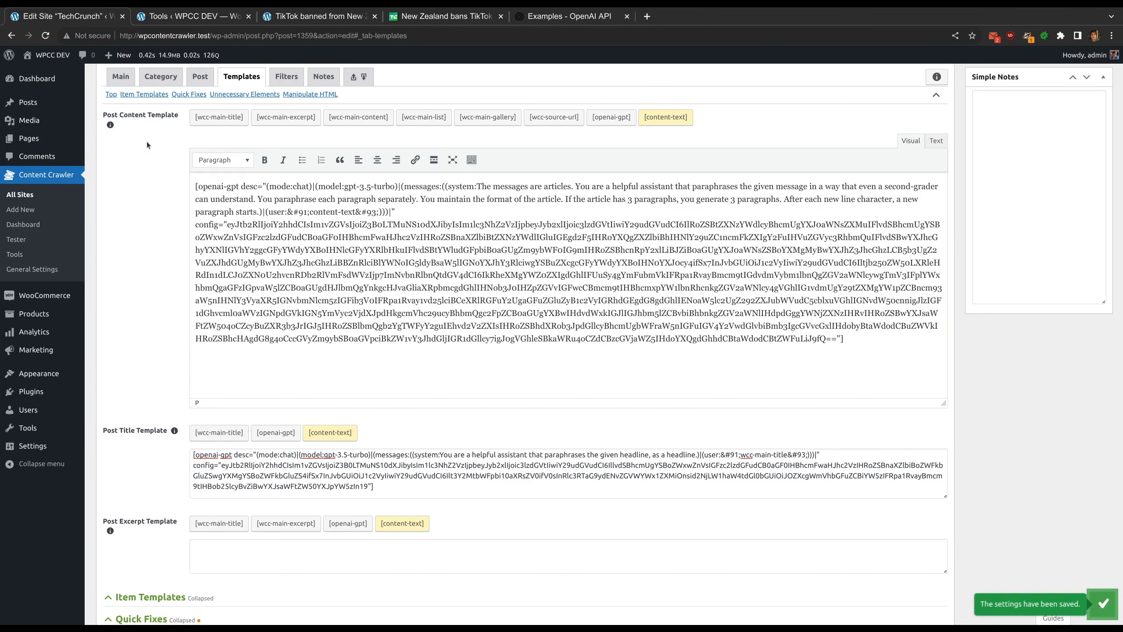
pyautogui.middleClick(39, 241)
pyautogui.click(178, 19)
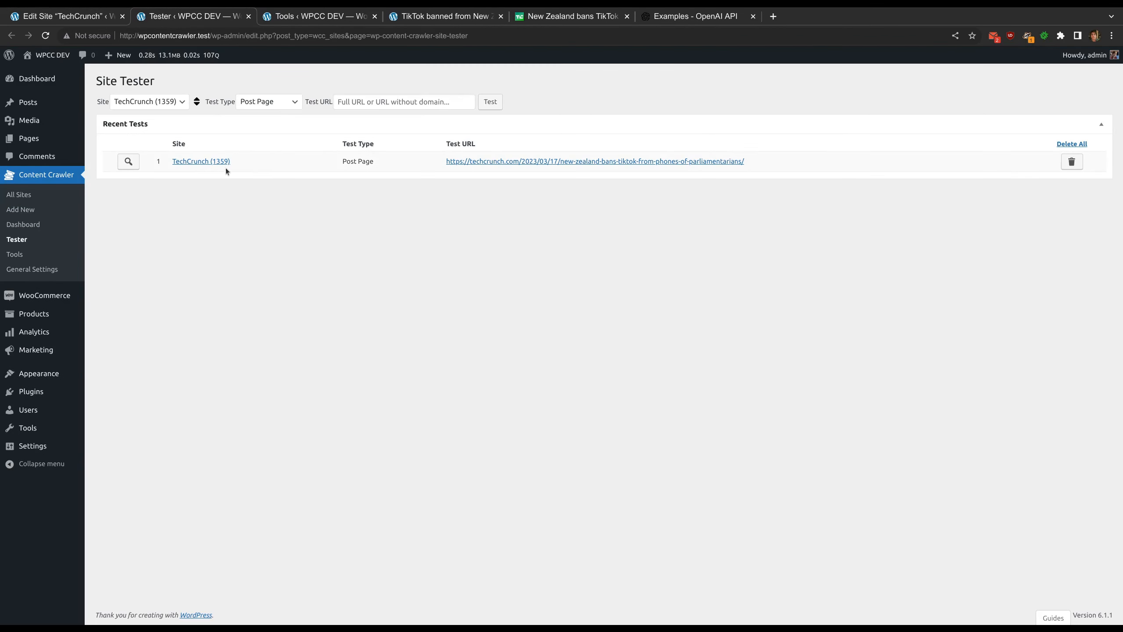
pyautogui.click(128, 161)
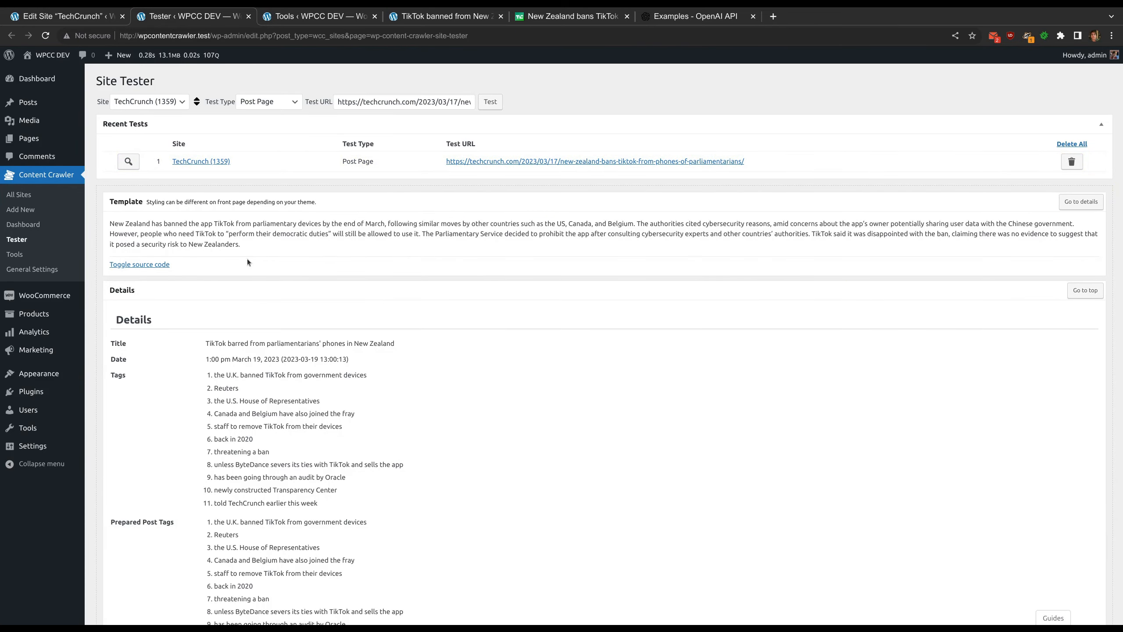
# - Examine the paraphrased title and the paraphrased template content in the post page test results
pyautogui.scroll(-3, 247, 261)
pyautogui.scroll(3, 248, 261)
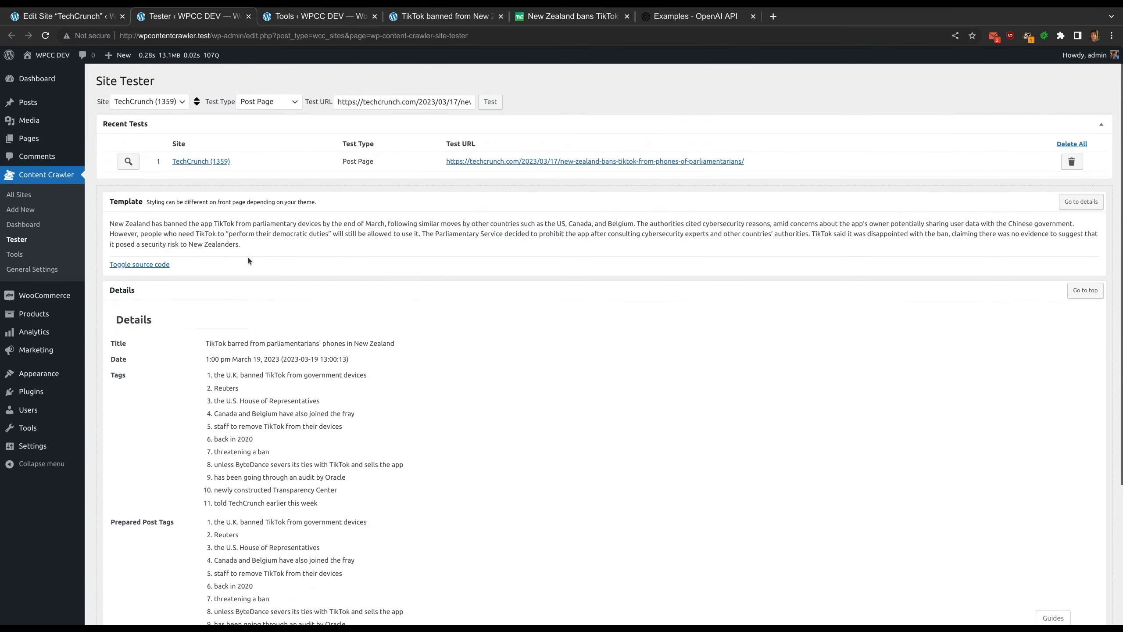
pyautogui.moveTo(207, 344); pyautogui.dragTo(409, 350)
pyautogui.click(409, 349)
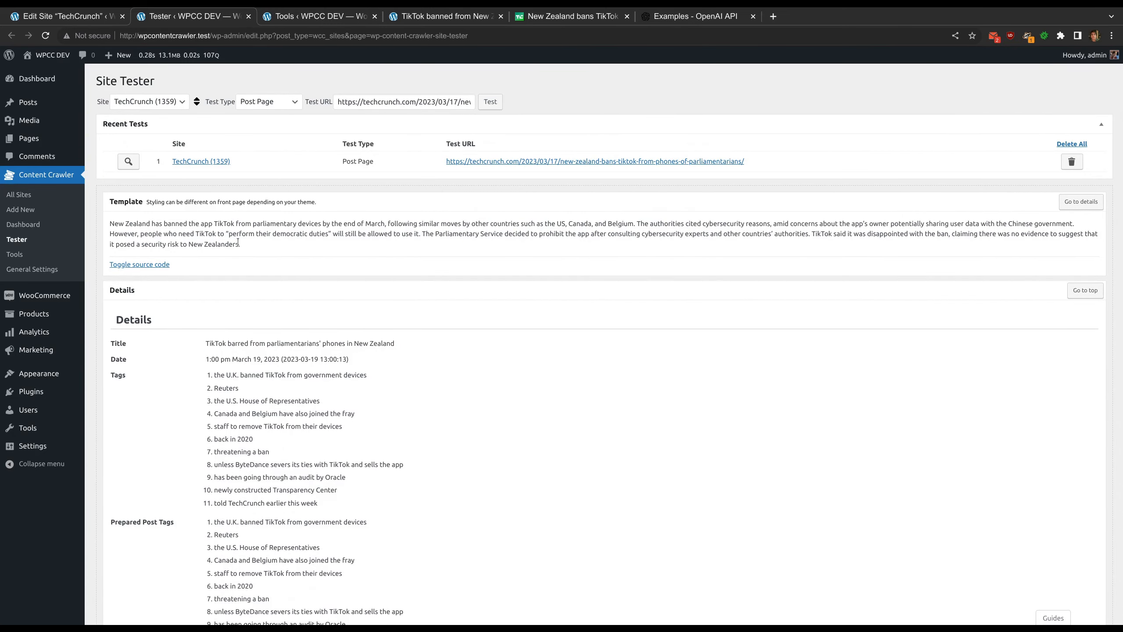
pyautogui.moveTo(238, 242); pyautogui.dragTo(108, 224)
pyautogui.click(160, 232)
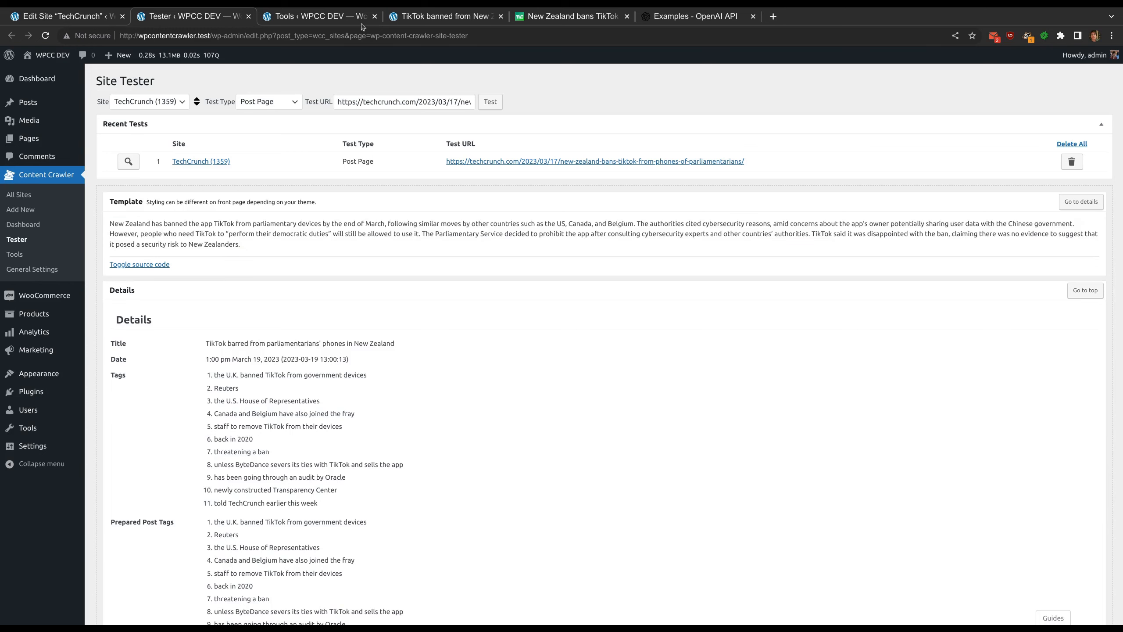
# - Close the old Tools and published post tabs and open the Content Crawler Tools page in a new tab
pyautogui.middleClick(336, 14)
pyautogui.middleClick(16, 255)
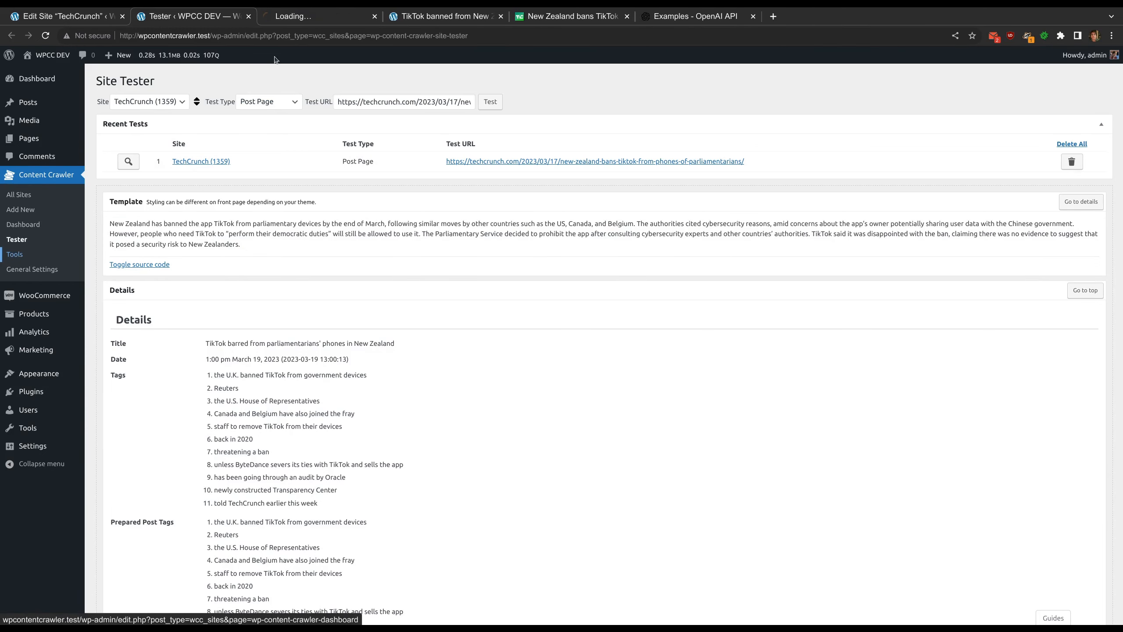
pyautogui.middleClick(422, 18)
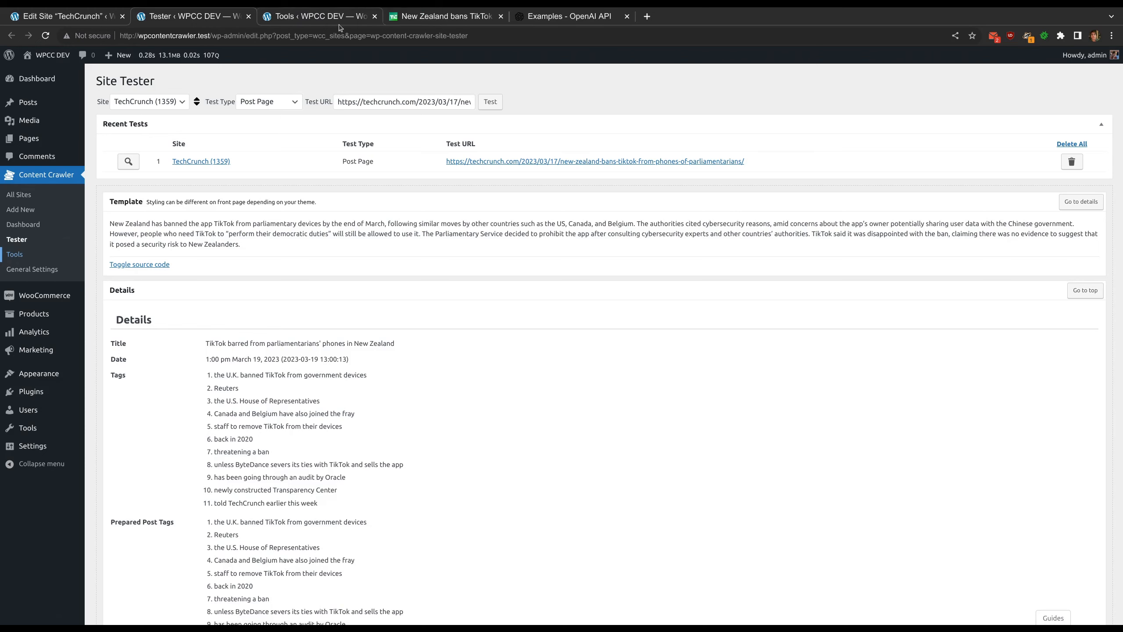
# - Copy the tested TechCrunch article's URL into the manual crawling Post URLs and crawl it immediately
pyautogui.rightClick(516, 162)
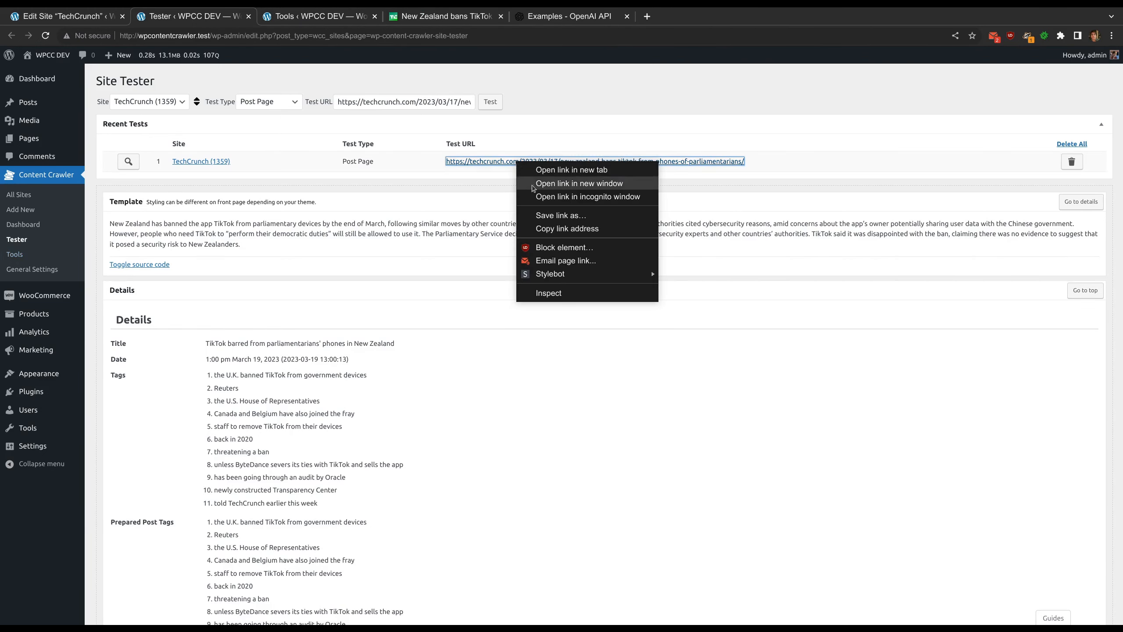
pyautogui.click(548, 228)
pyautogui.click(307, 17)
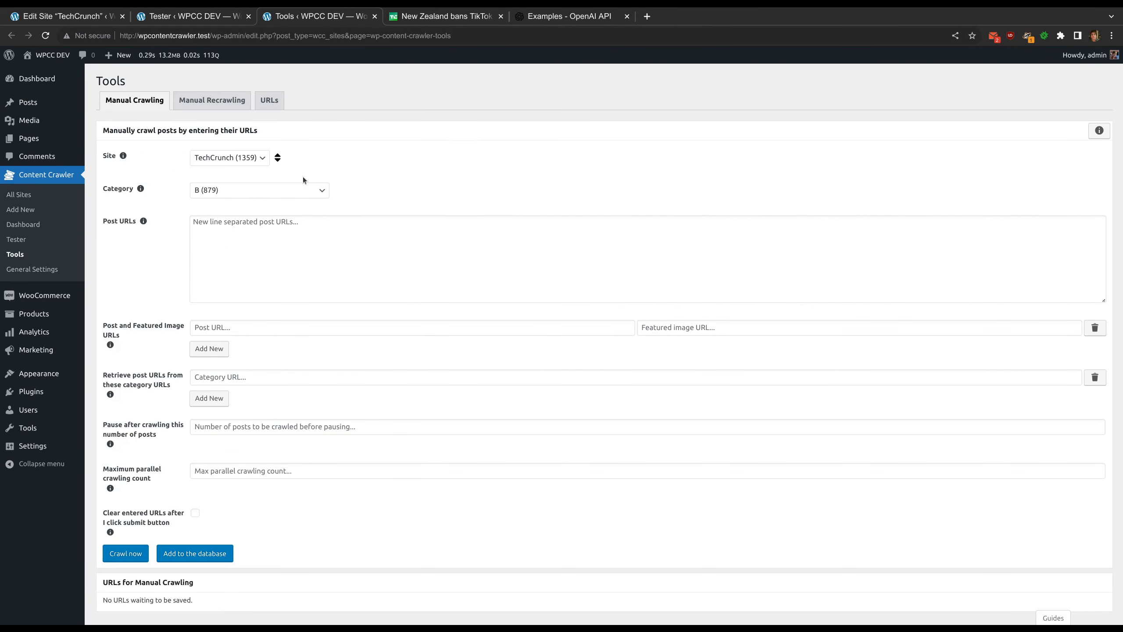
pyautogui.click(288, 234)
pyautogui.hotkey('ctrl', 'v')
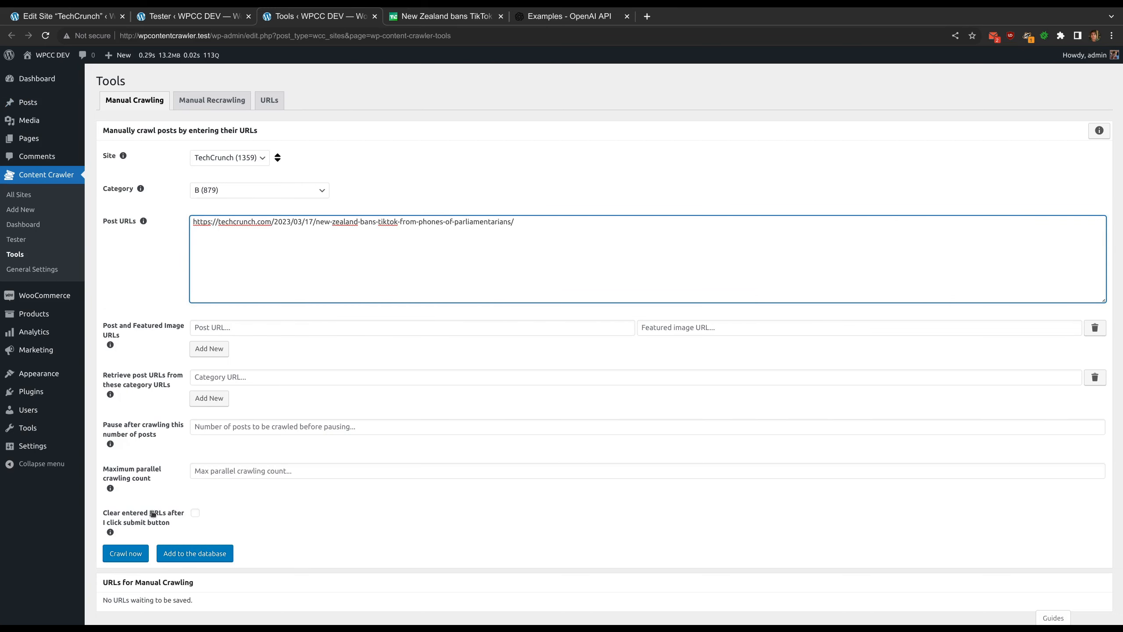
pyautogui.click(125, 553)
pyautogui.scroll(-3, 424, 476)
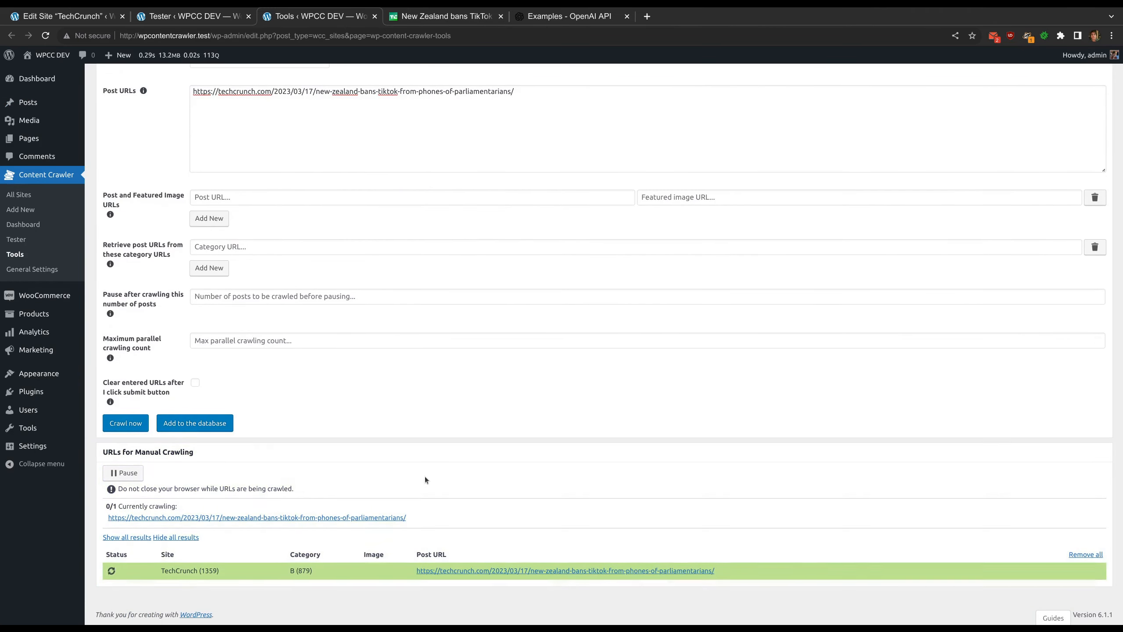
# - Open the newly saved post in a new browser tab and look over its paraphrased title and content
pyautogui.keyDown('ctrl'); pyautogui.click(446, 580); pyautogui.keyUp('ctrl')
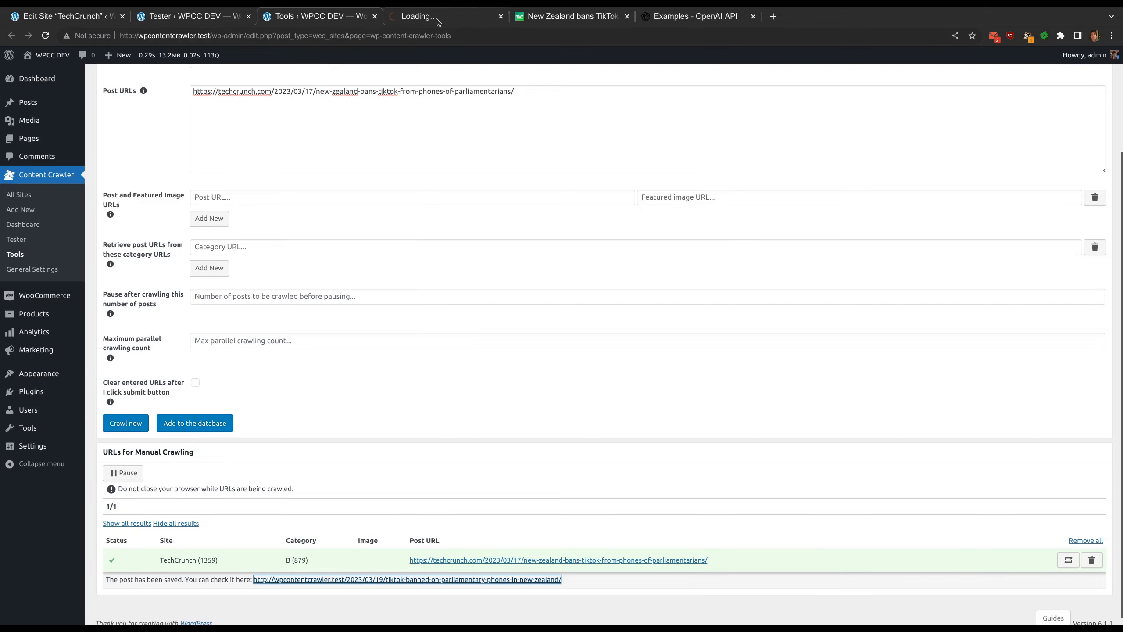
pyautogui.click(438, 17)
pyautogui.scroll(-3, 354, 290)
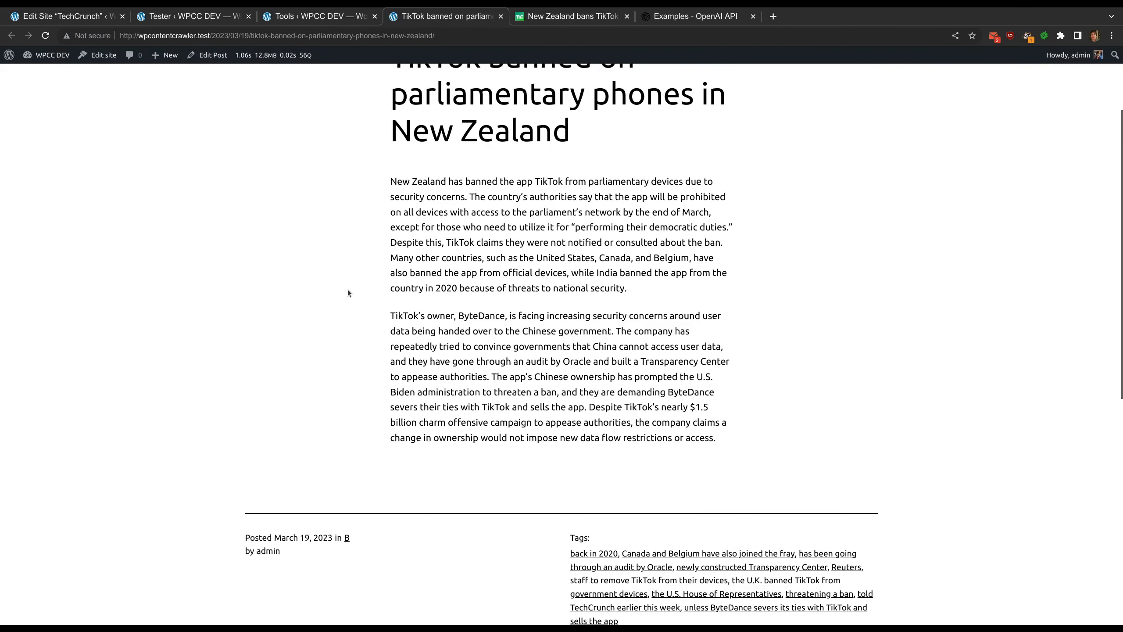
pyautogui.scroll(3, 347, 292)
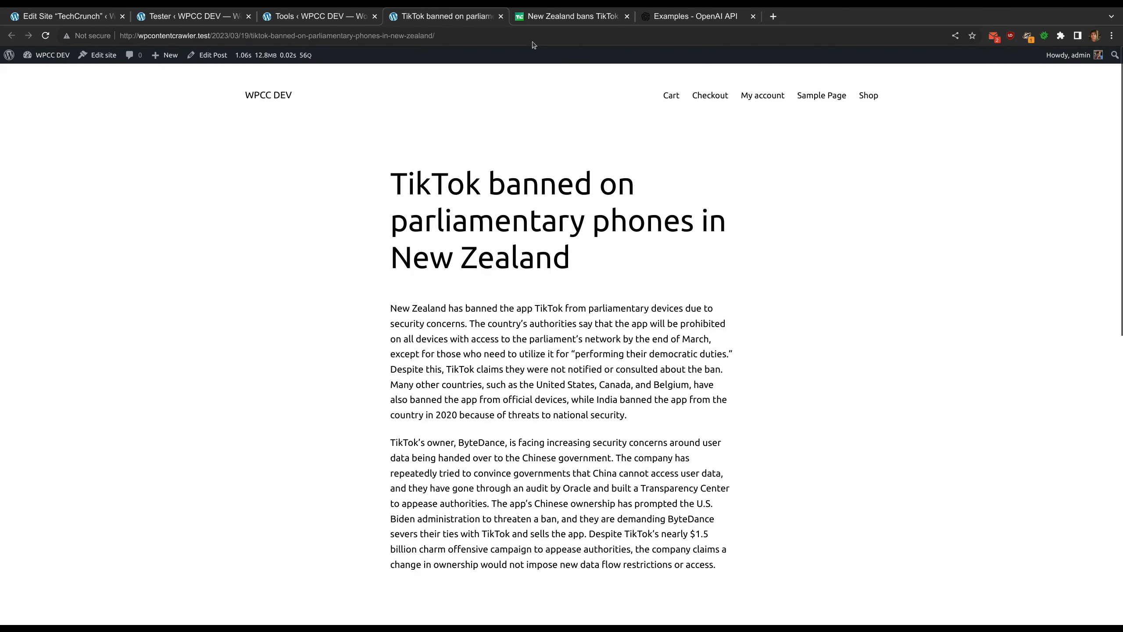
# - Compare the original TechCrunch article's title and paragraphs with those of the paraphrased post
pyautogui.click(549, 18)
pyautogui.scroll(10, 332, 195)
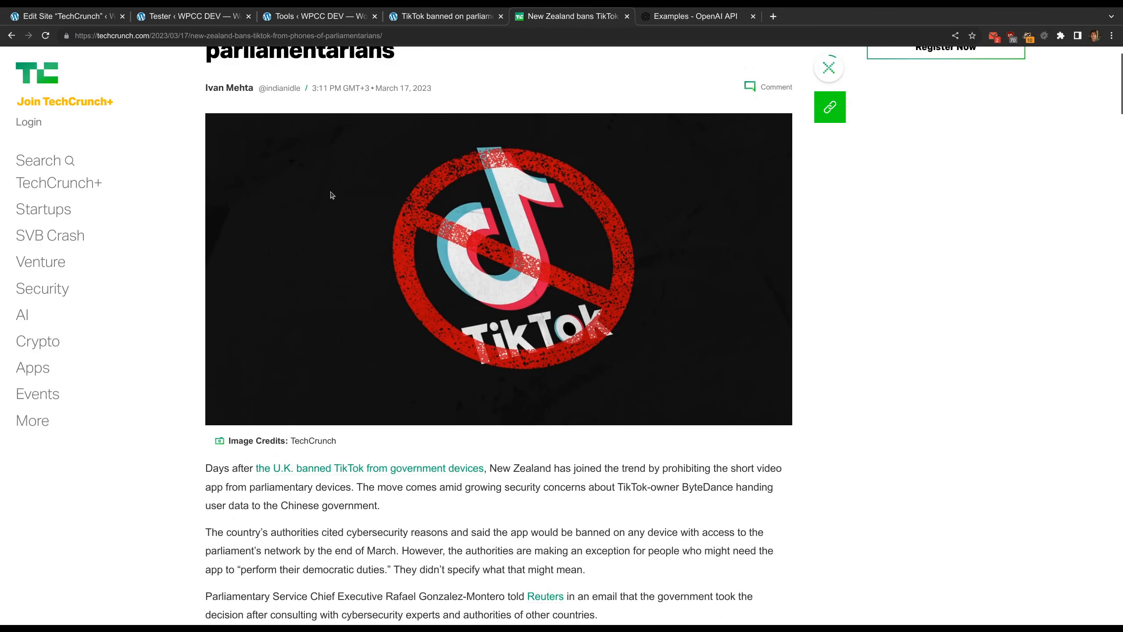
pyautogui.scroll(1, 331, 195)
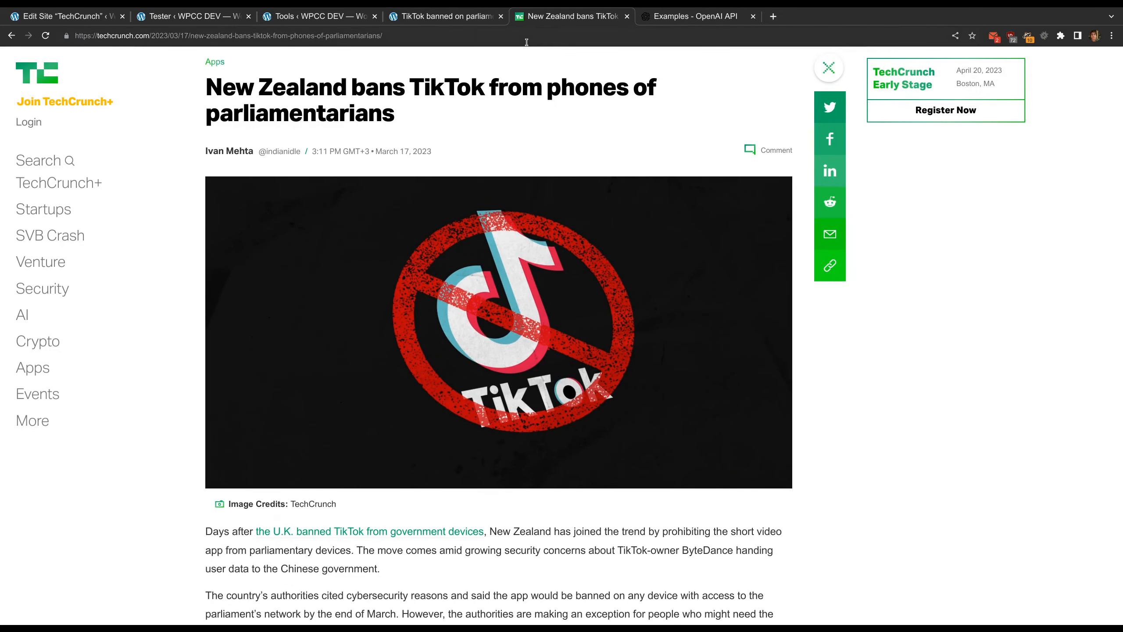
pyautogui.click(454, 19)
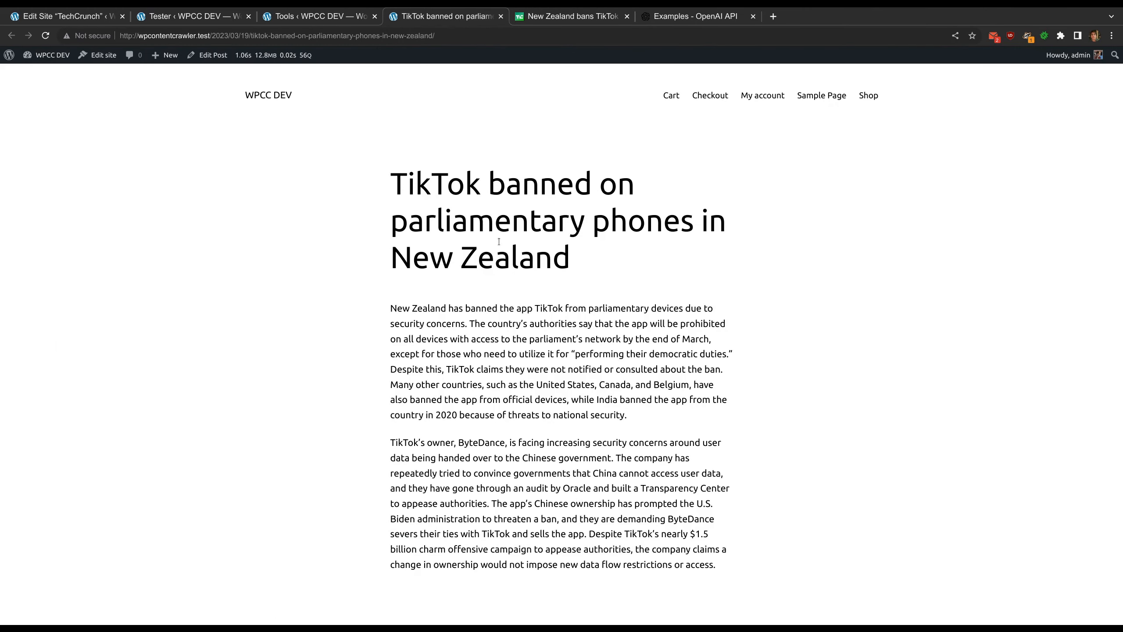
pyautogui.scroll(-1, 499, 241)
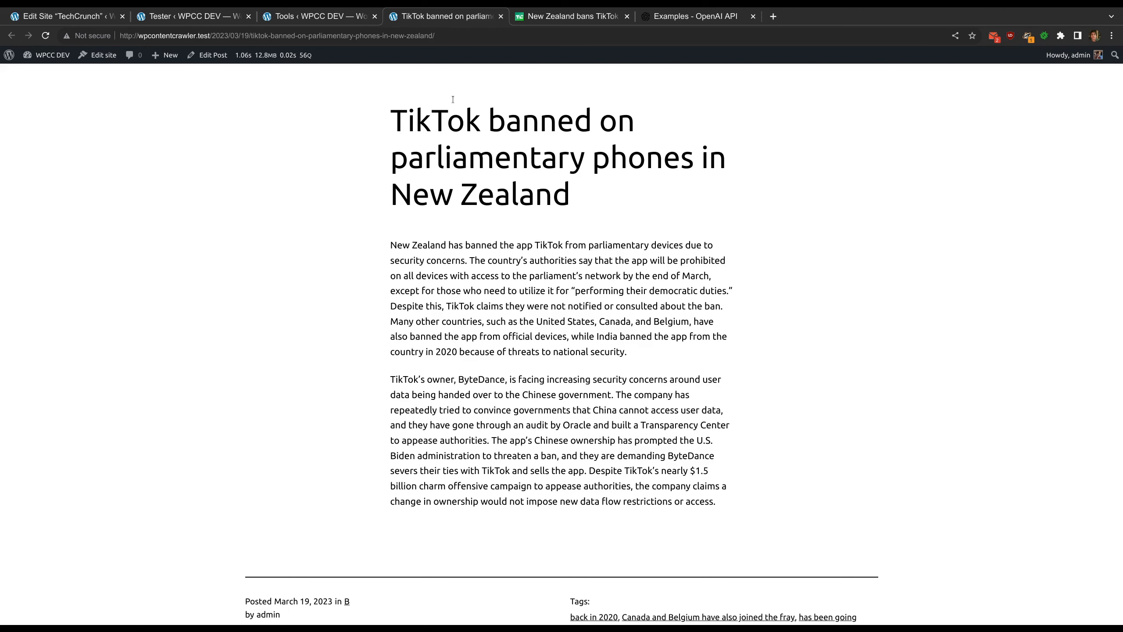
pyautogui.click(562, 16)
pyautogui.scroll(-10, 425, 209)
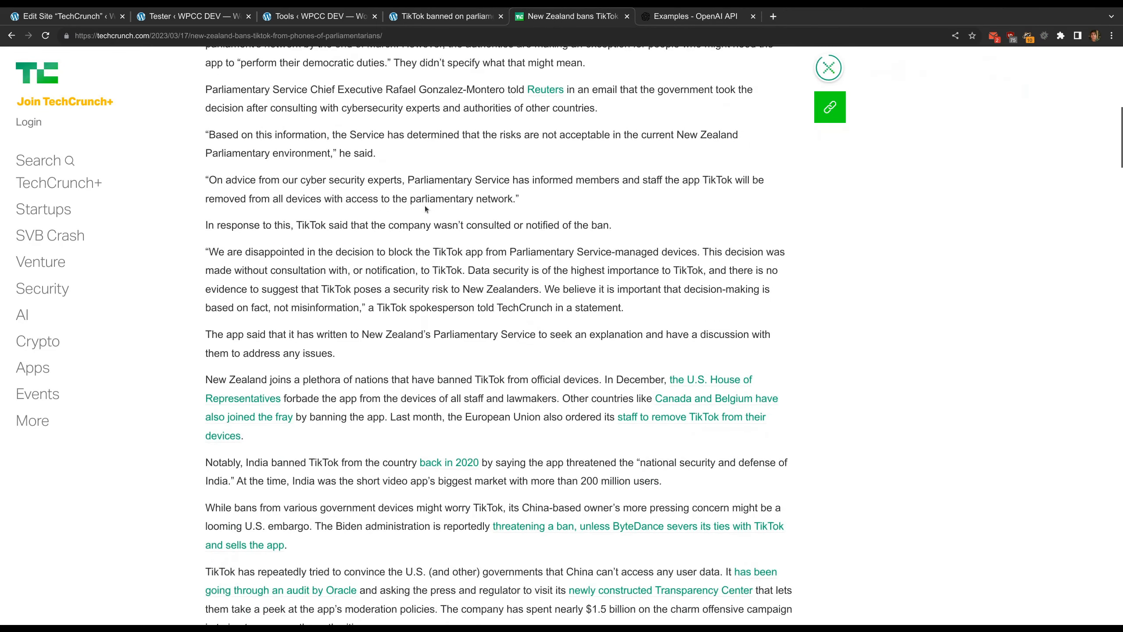
pyautogui.scroll(-5, 424, 206)
# - In the TechCrunch site's post page settings, open the Post Content Selectors options and add two more template fields
pyautogui.click(336, 18)
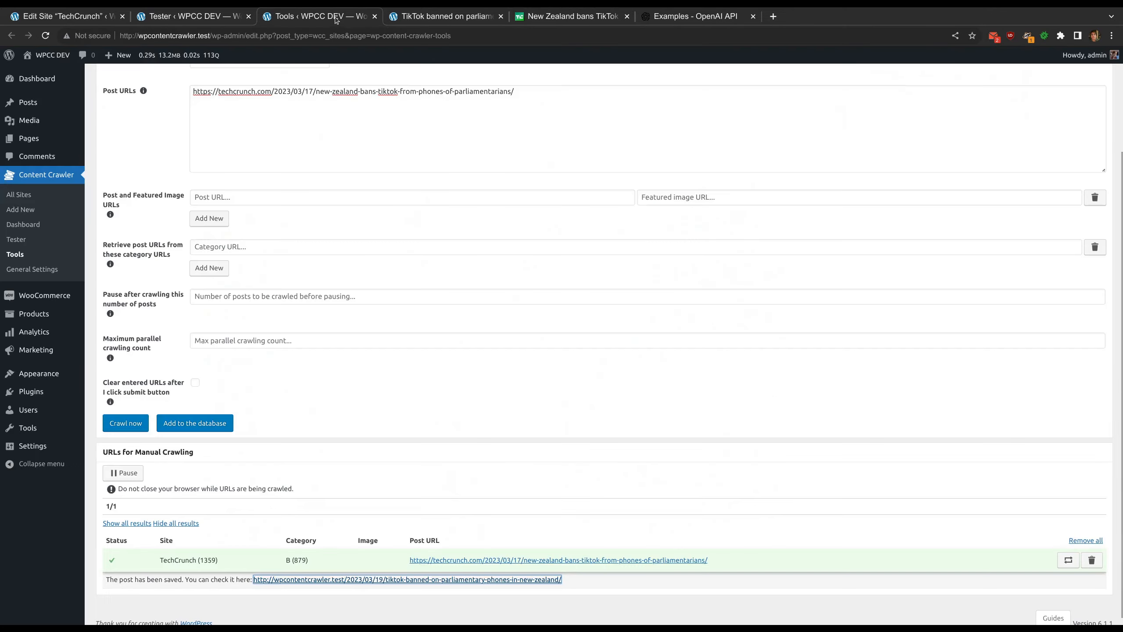
pyautogui.click(99, 16)
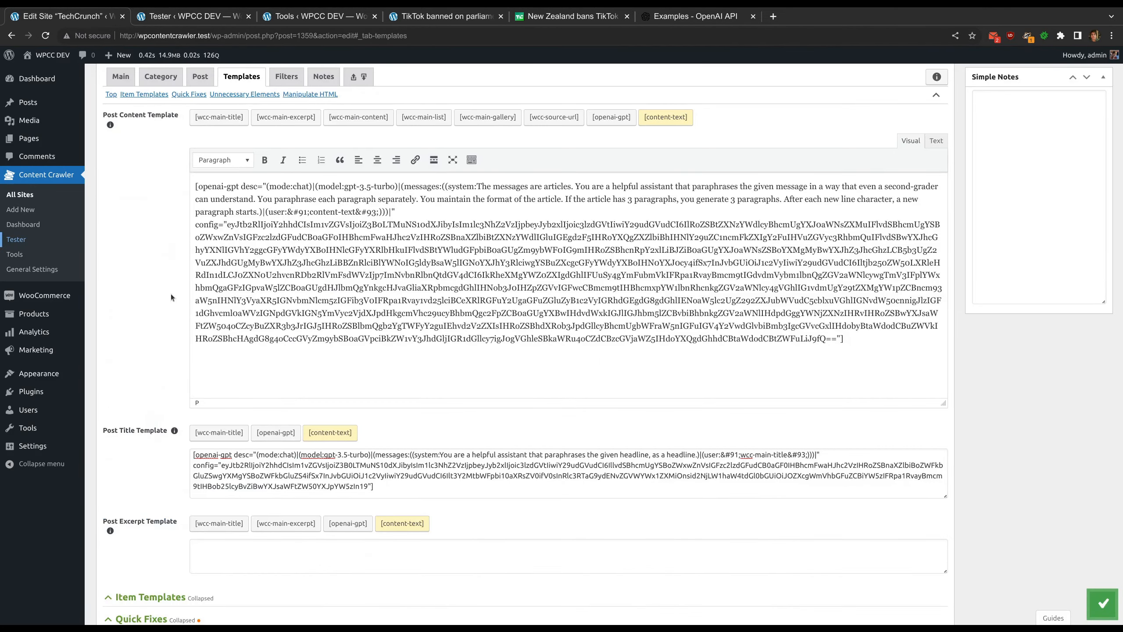
pyautogui.click(200, 78)
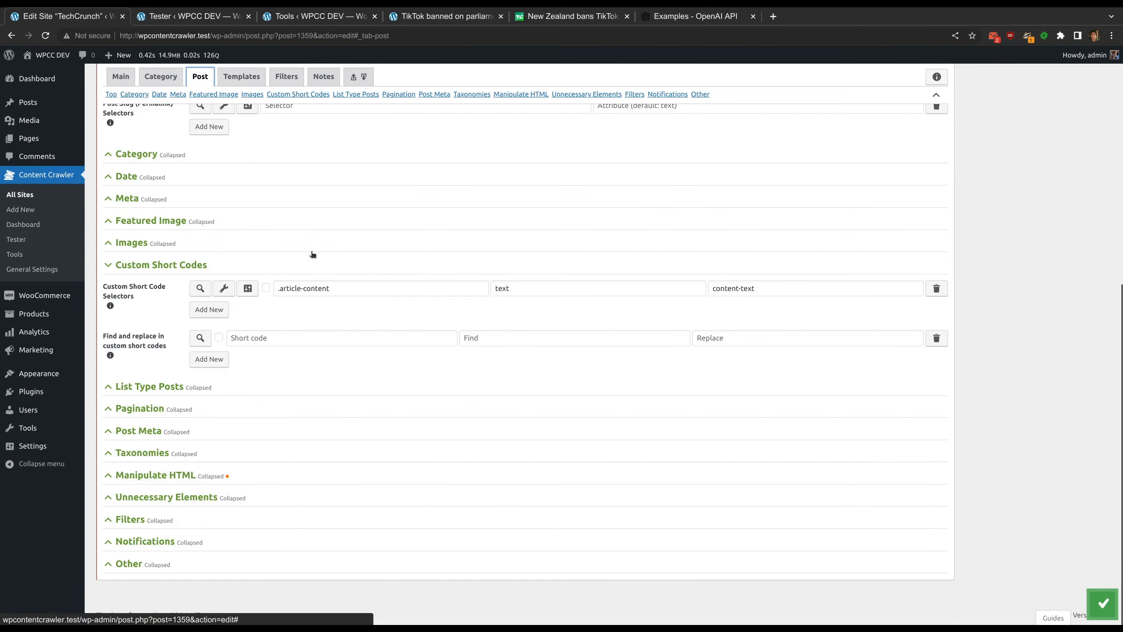
pyautogui.scroll(10, 301, 242)
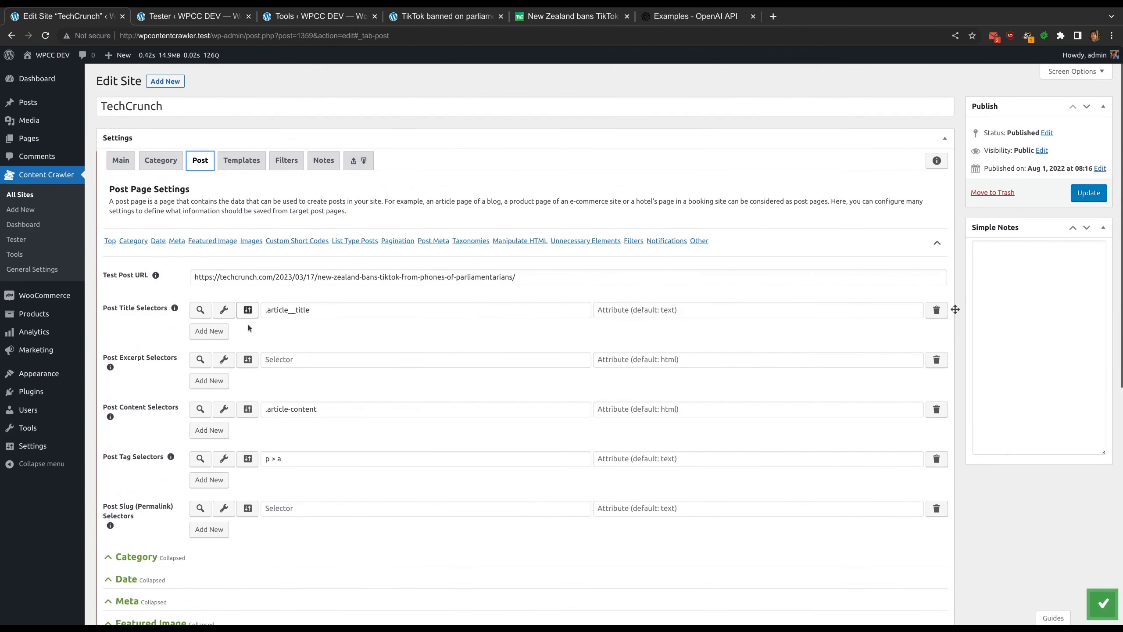
pyautogui.click(248, 409)
pyautogui.click(261, 267)
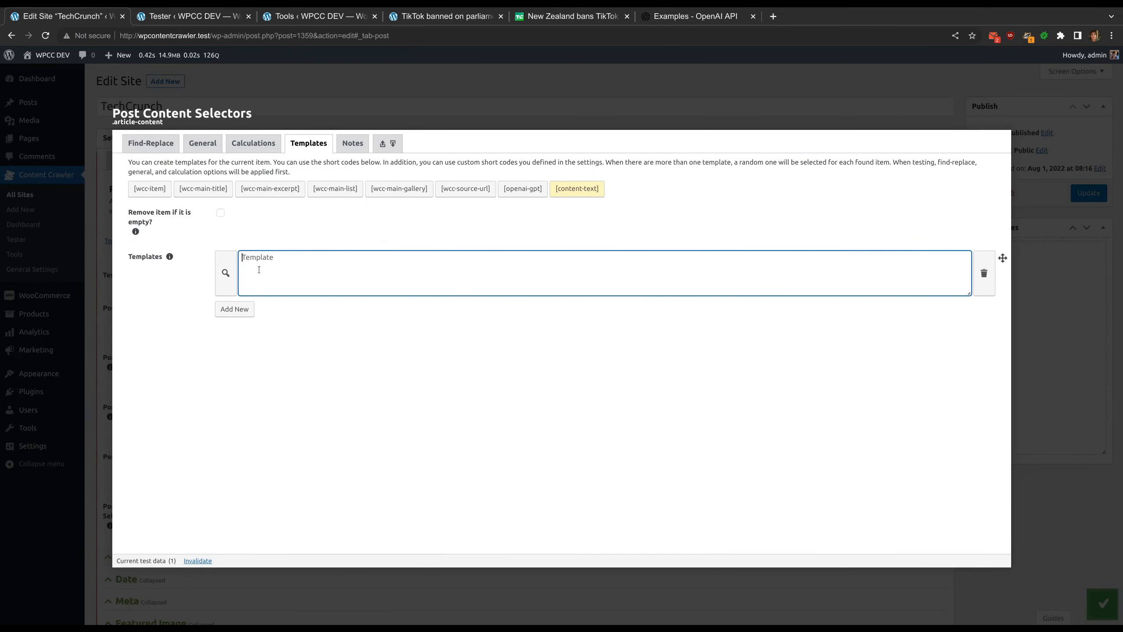
pyautogui.click(235, 310)
pyautogui.click(240, 359)
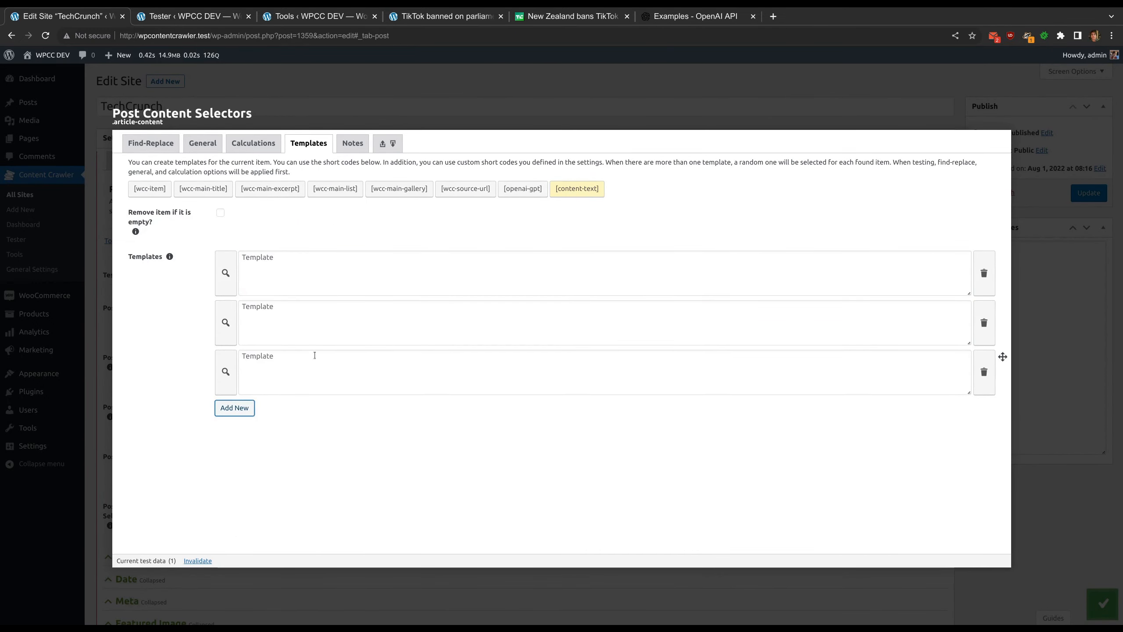
pyautogui.click(350, 274)
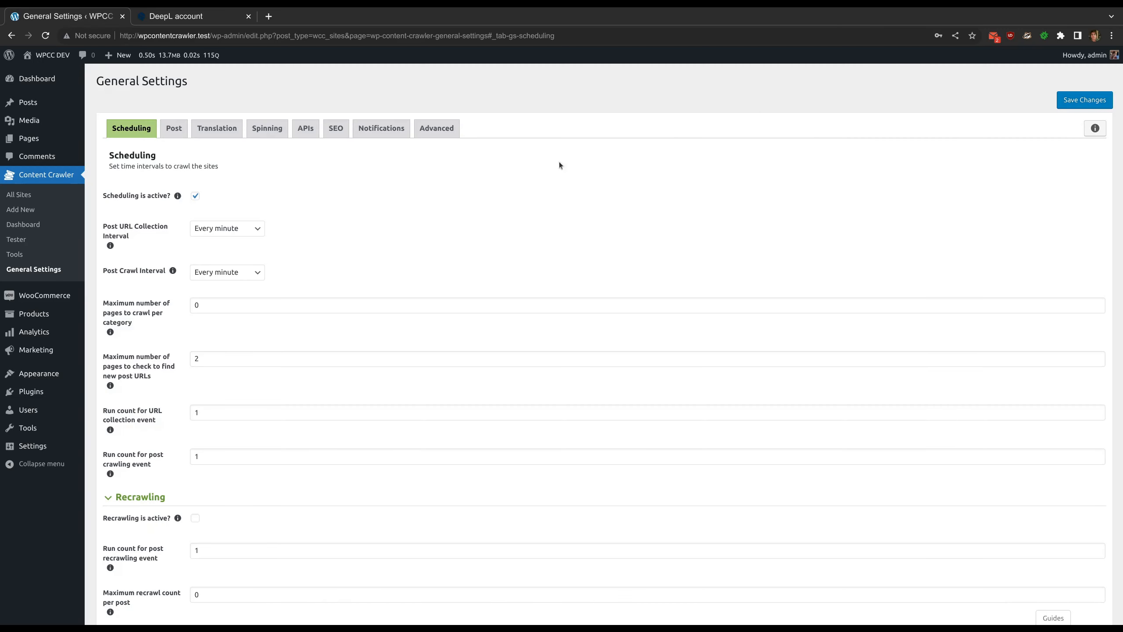
# - Choose DeepL Translate API as the translation service in the general settings
pyautogui.click(217, 129)
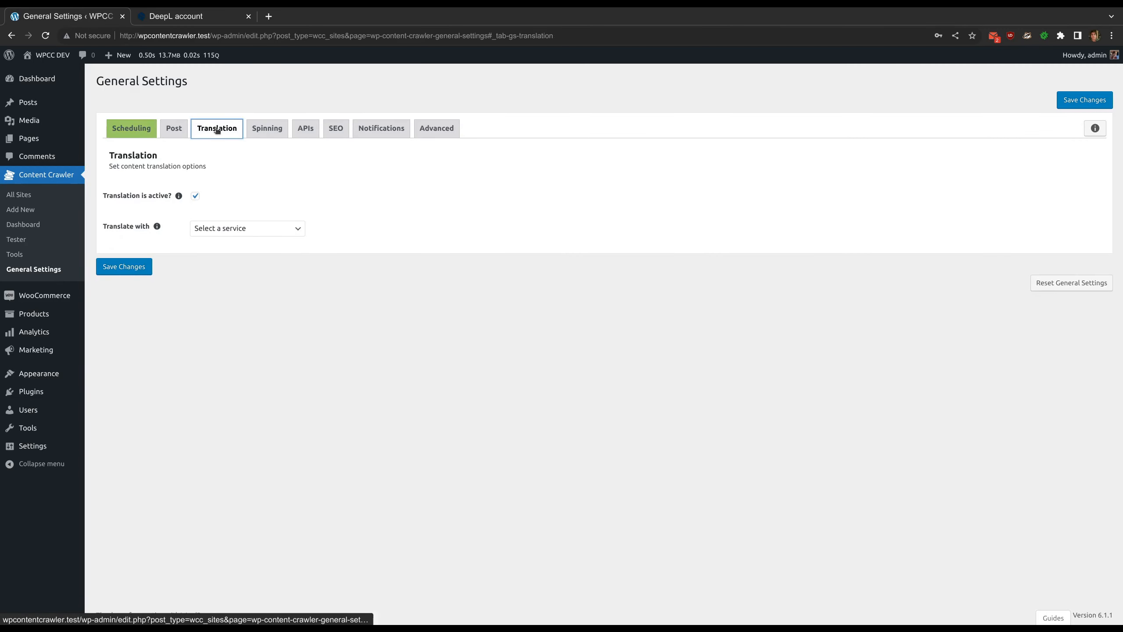
pyautogui.click(226, 229)
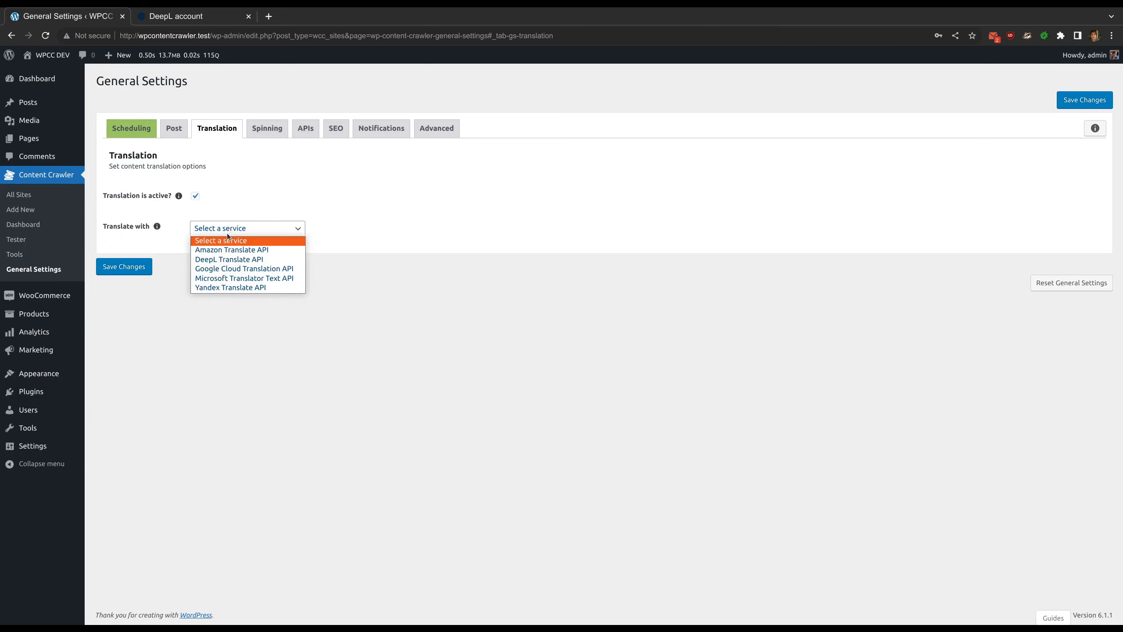
pyautogui.click(226, 261)
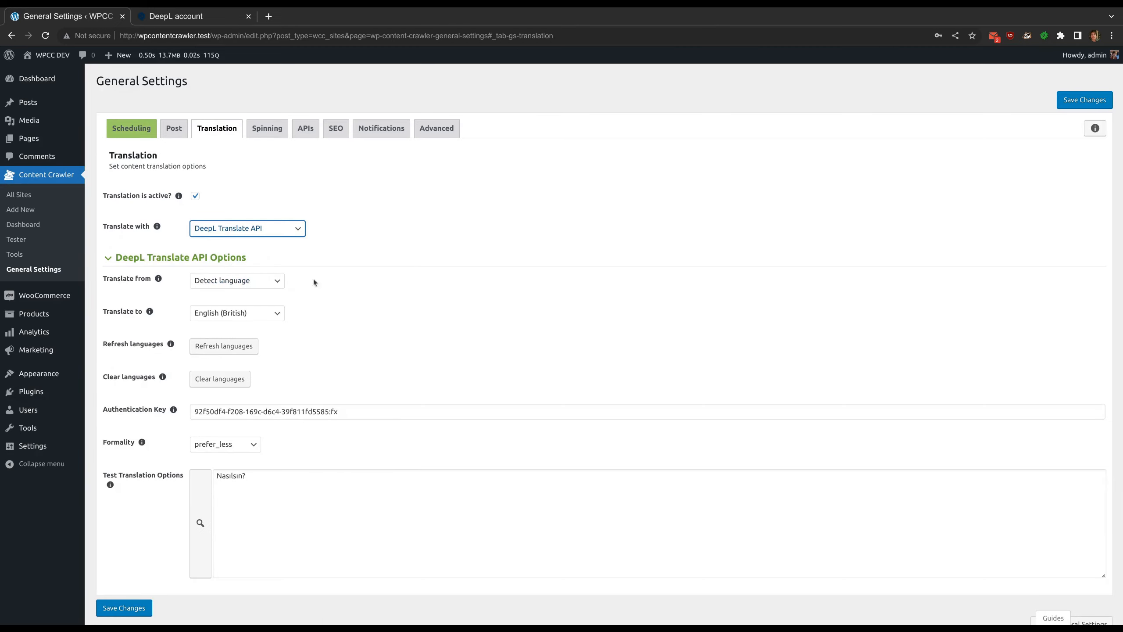
# - Copy the API authentication key from the DeepL account page and paste it into the Authentication Key setting
pyautogui.scroll(-1, 333, 287)
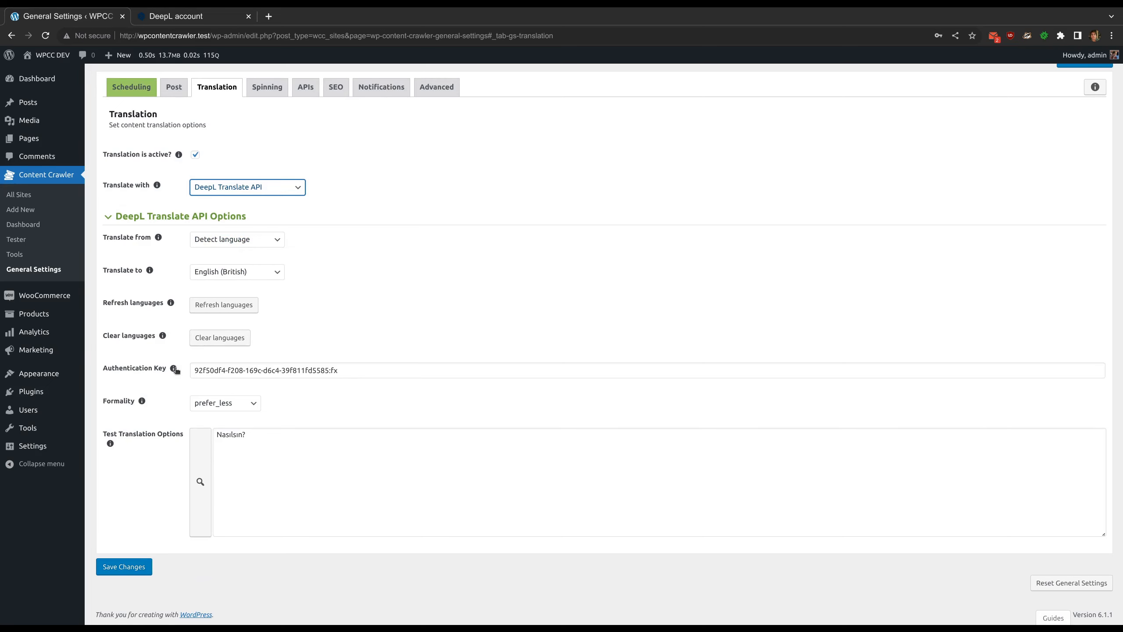
pyautogui.moveTo(201, 371); pyautogui.dragTo(340, 370)
pyautogui.click(353, 349)
pyautogui.click(194, 18)
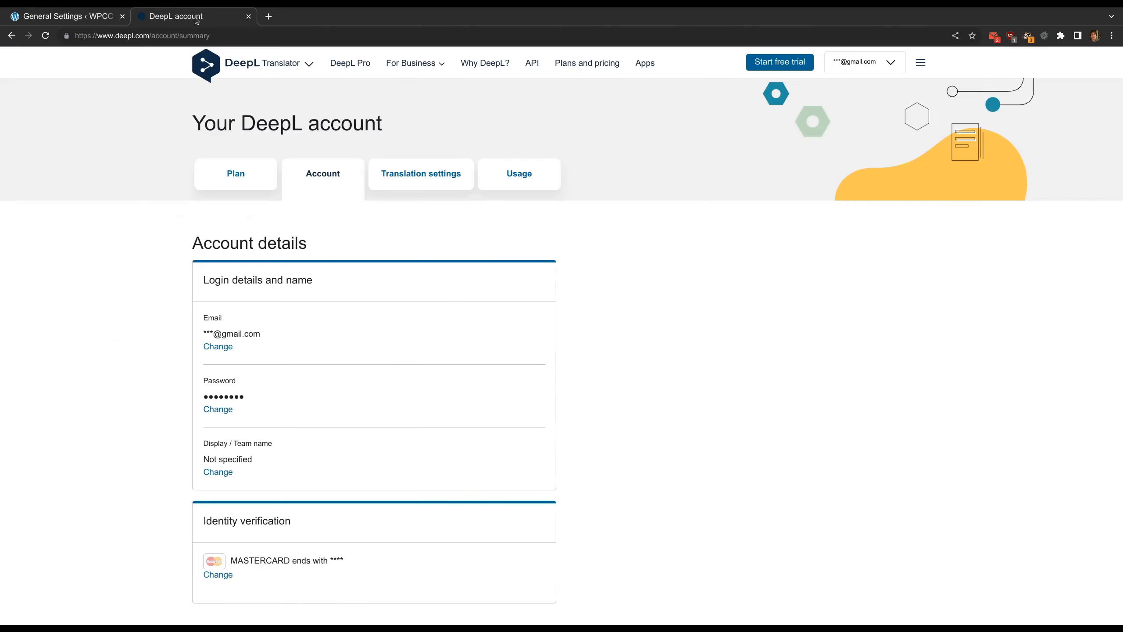
pyautogui.moveTo(75, 36); pyautogui.dragTo(260, 45)
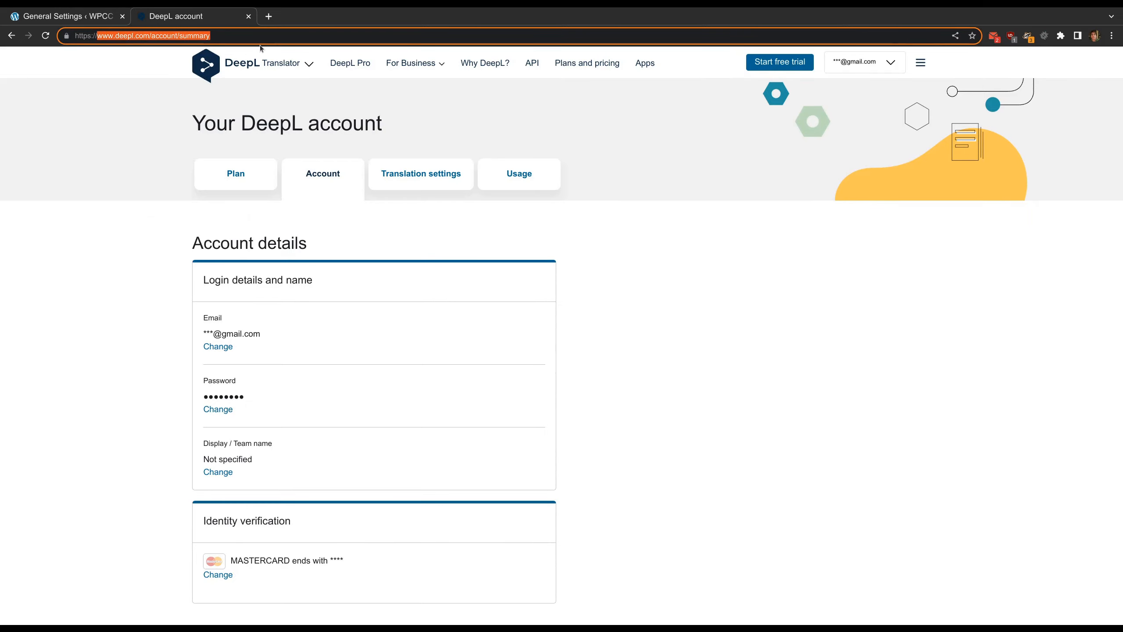
pyautogui.click(137, 199)
pyautogui.scroll(-10, 325, 182)
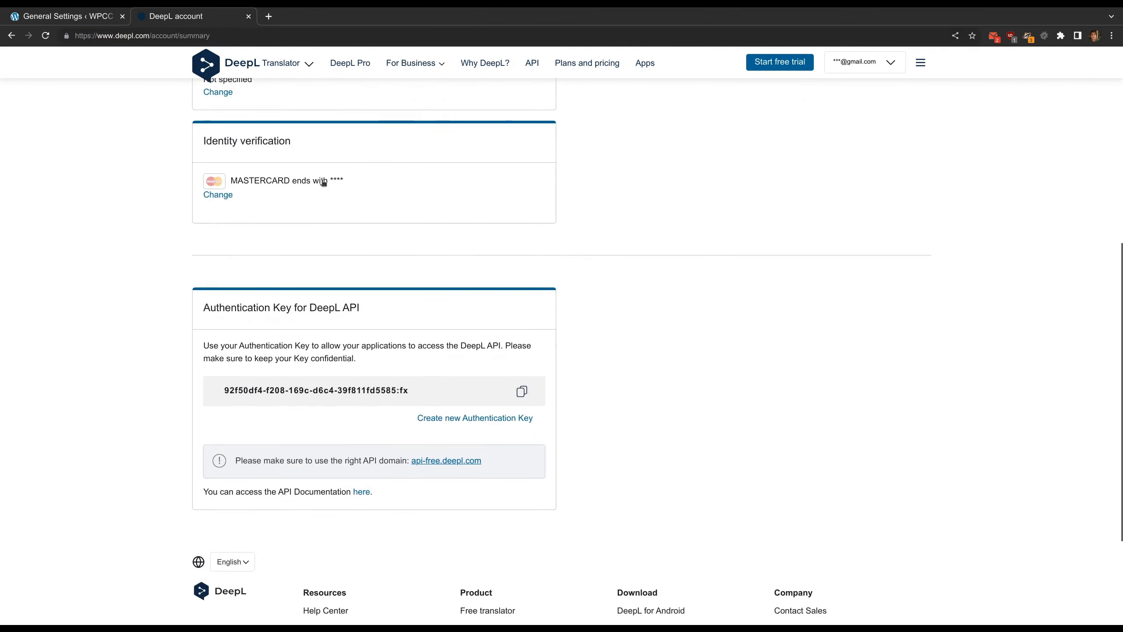
pyautogui.click(522, 265)
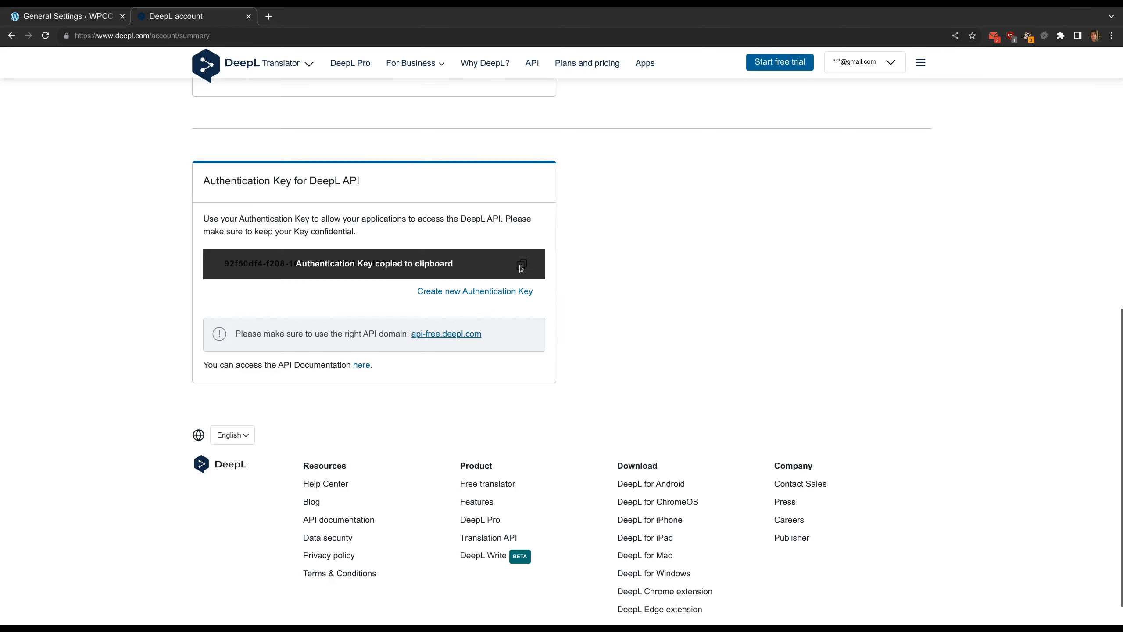
pyautogui.click(84, 20)
pyautogui.click(320, 371)
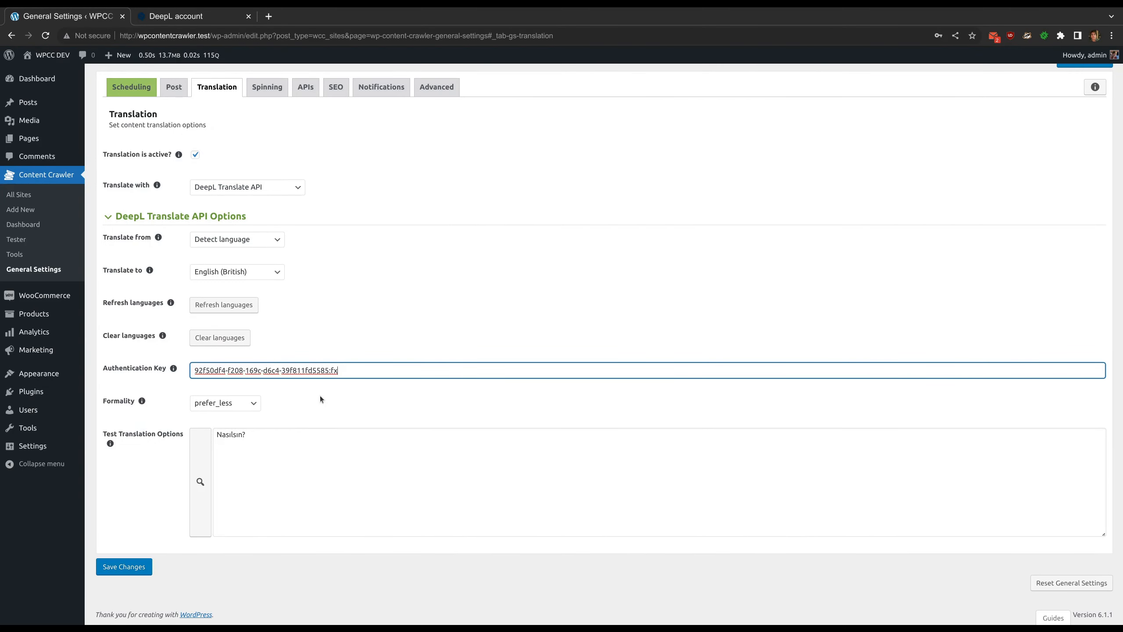
# - Test the DeepL translation options with the sample text "Nasılsın?" and examine the translated result
pyautogui.click(205, 449)
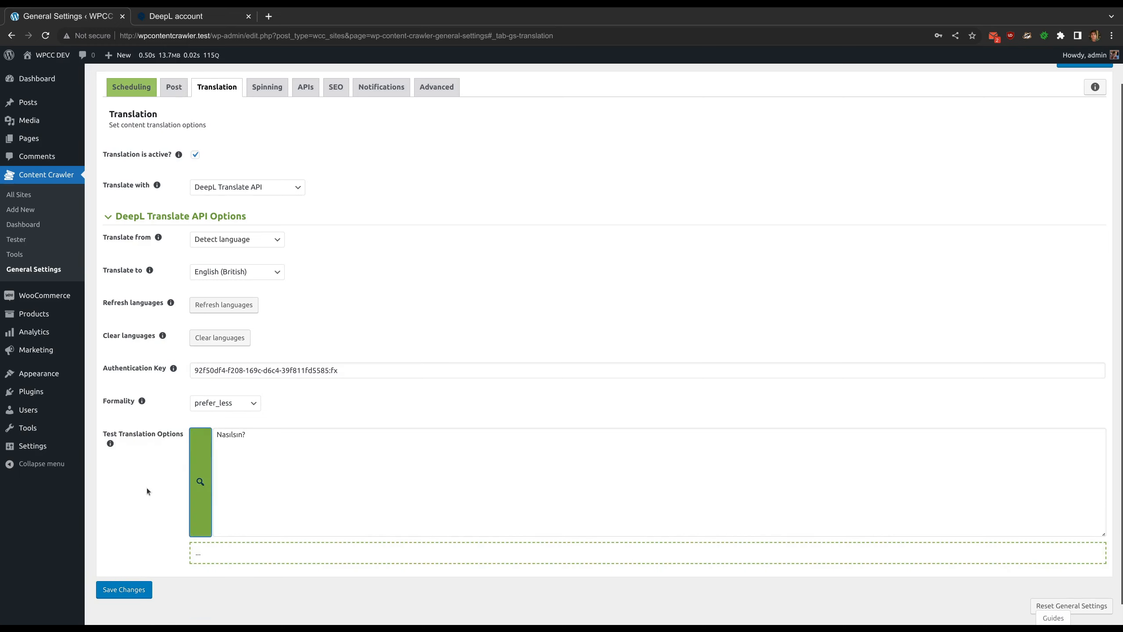
pyautogui.scroll(-1, 147, 488)
pyautogui.scroll(-3, 141, 483)
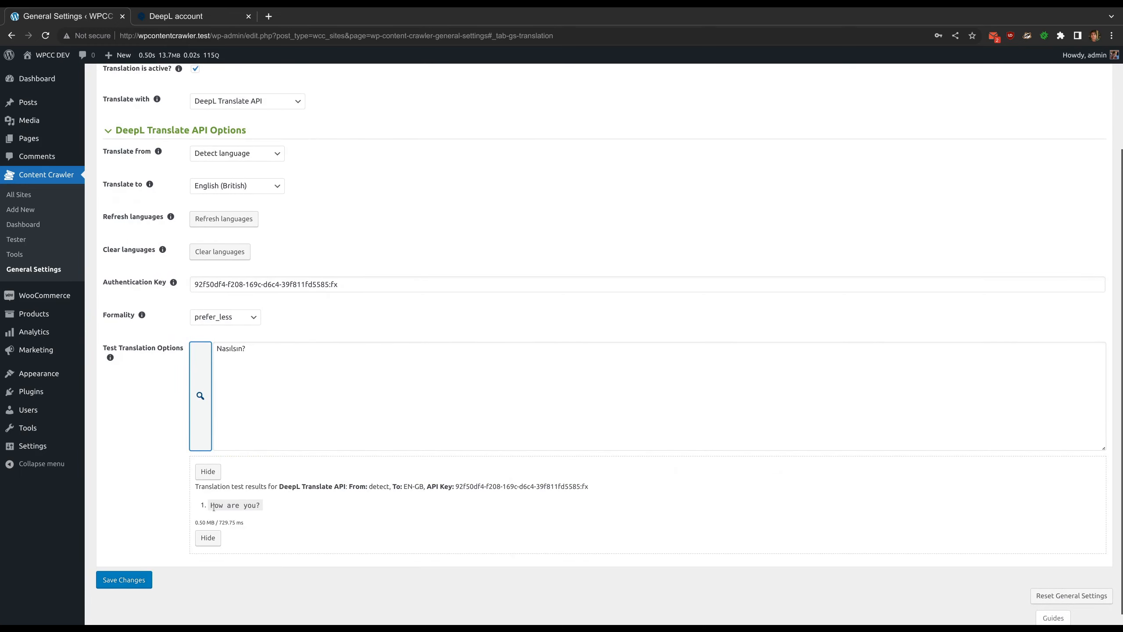
pyautogui.moveTo(211, 505); pyautogui.dragTo(291, 506)
pyautogui.click(298, 505)
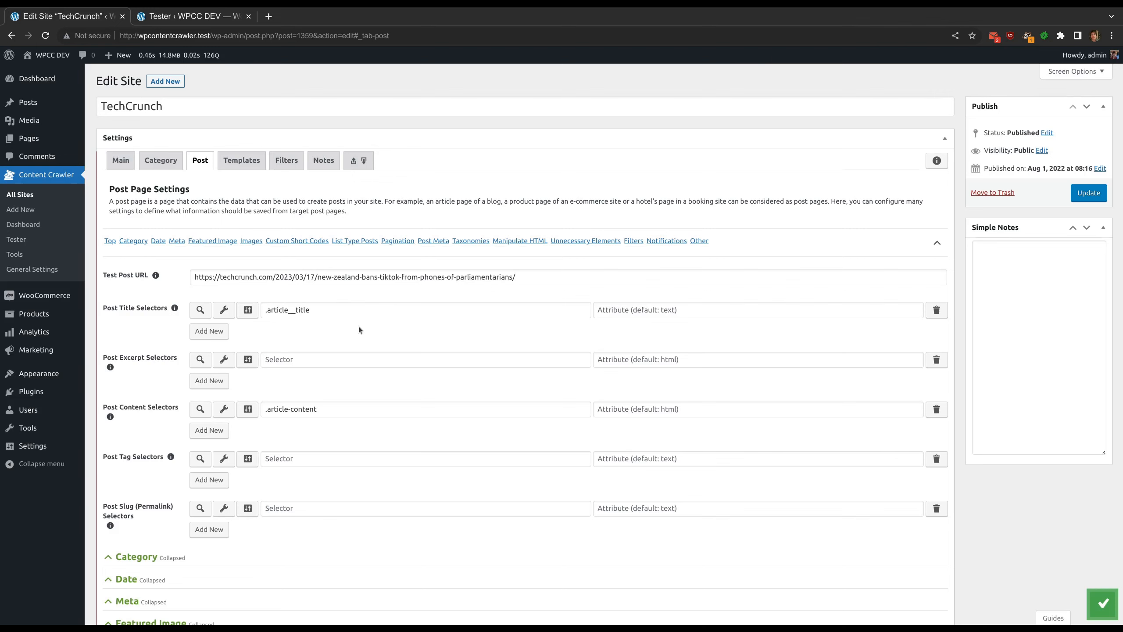
# - Expand the Filters section of the TechCrunch post page settings and find the post page filters
pyautogui.scroll(-5, 358, 327)
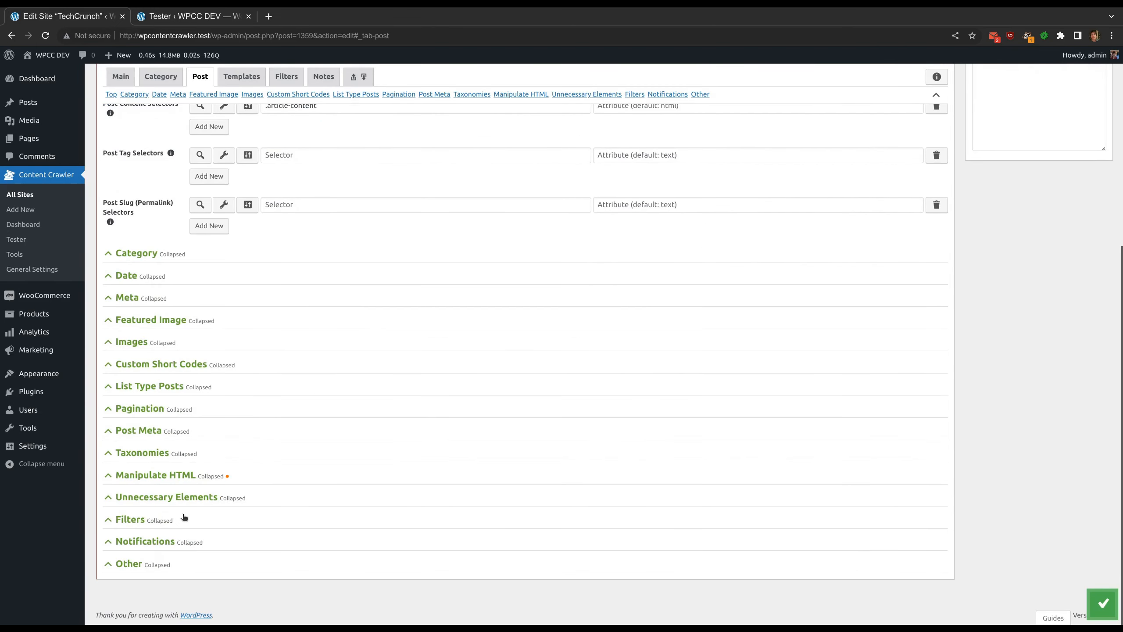
pyautogui.click(184, 517)
pyautogui.scroll(-5, 136, 471)
pyautogui.moveTo(101, 402); pyautogui.dragTo(145, 408)
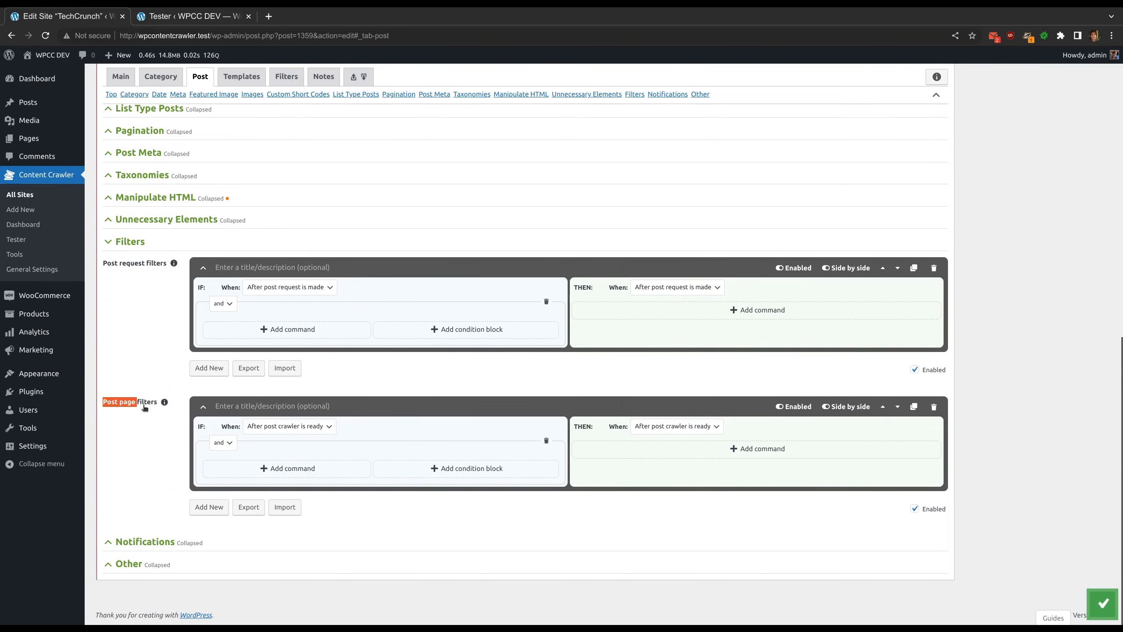
pyautogui.click(160, 431)
# - Add a command to the post page filter's THEN part and set it to Create for the Element subject
pyautogui.click(707, 451)
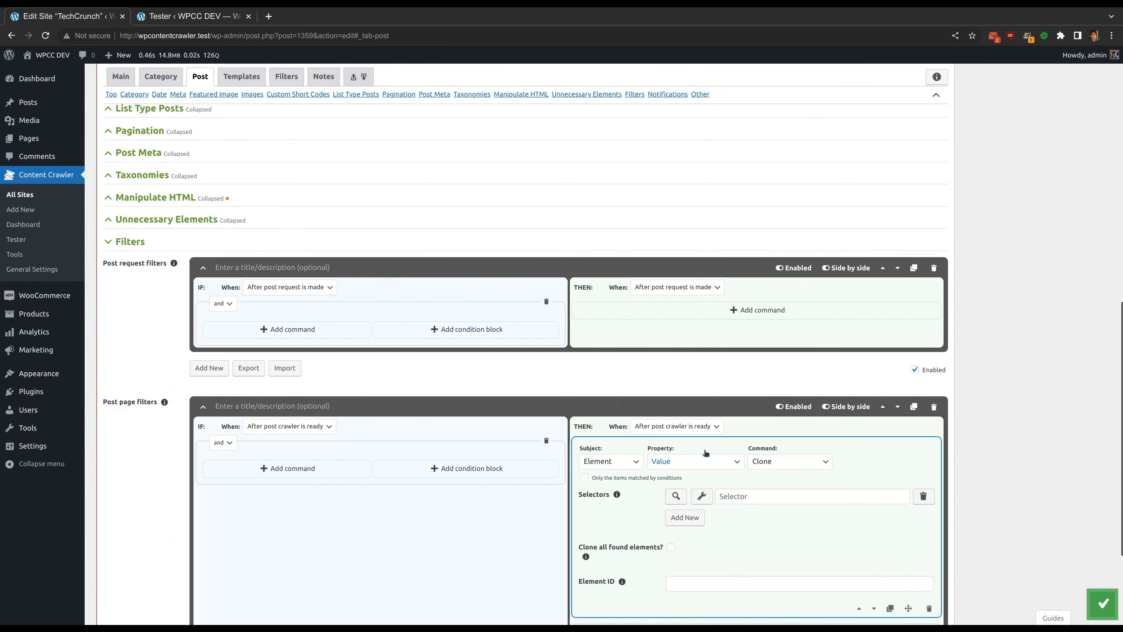
pyautogui.scroll(-3, 706, 452)
pyautogui.click(759, 305)
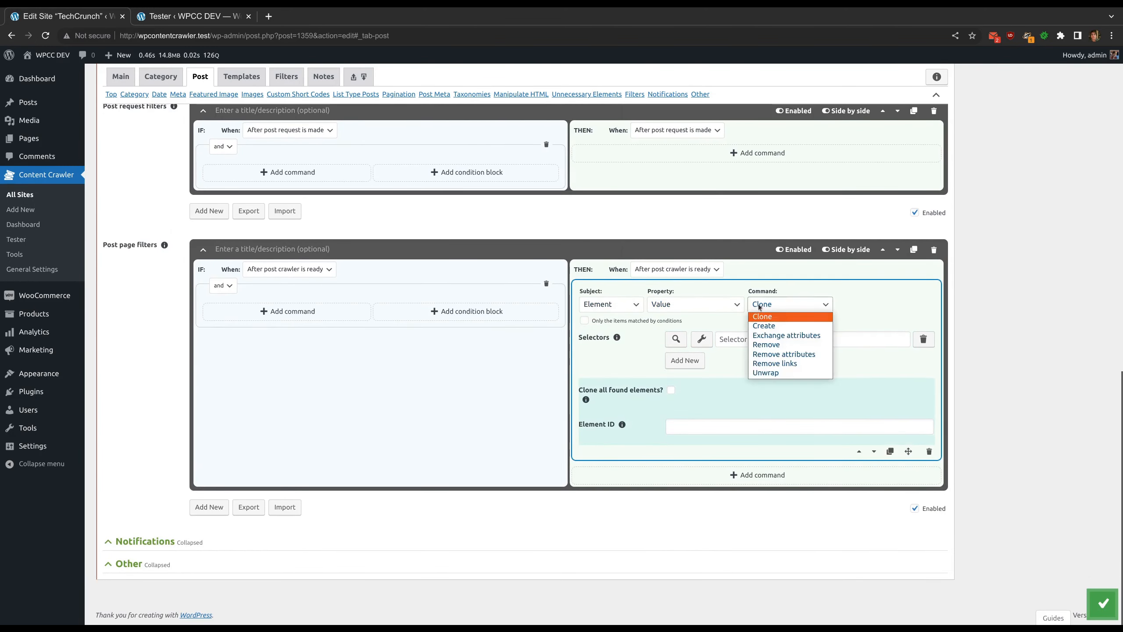
pyautogui.click(766, 325)
pyautogui.scroll(-1, 767, 324)
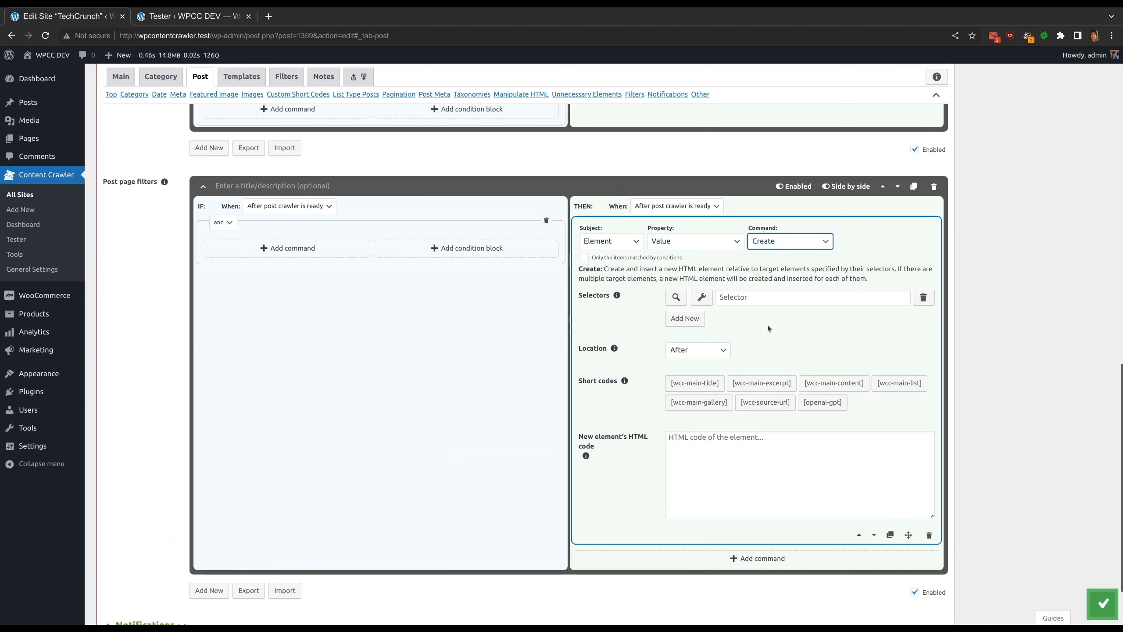
# - Pick the article's first paragraph, #speakable-summary, as the Create command's selector and test the selector
pyautogui.click(701, 297)
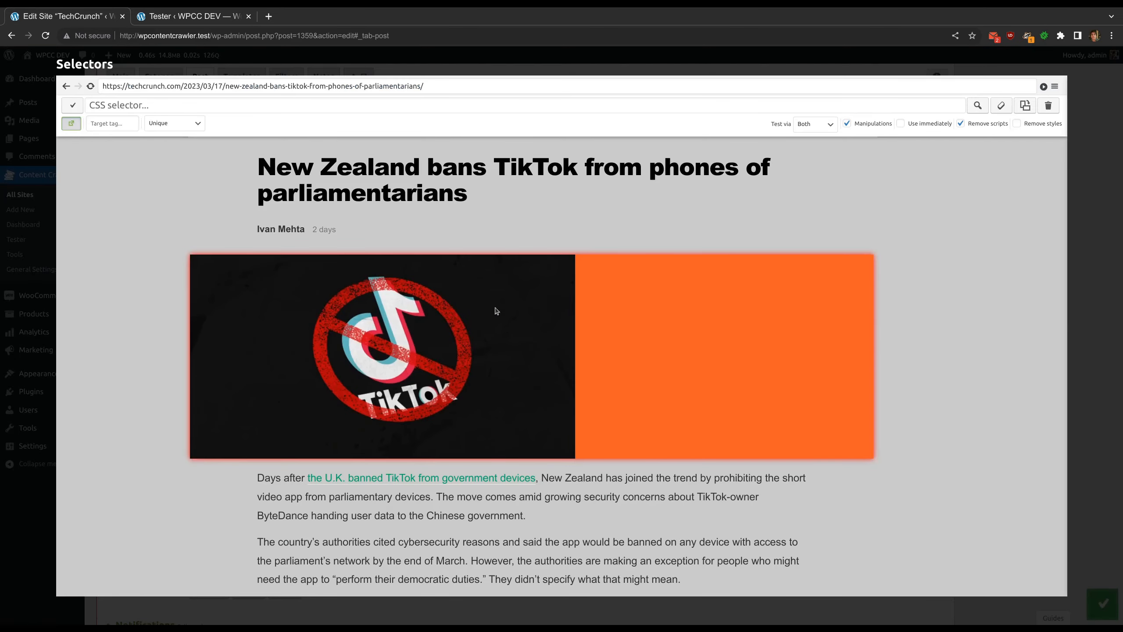
pyautogui.scroll(-4, 497, 311)
pyautogui.click(296, 321)
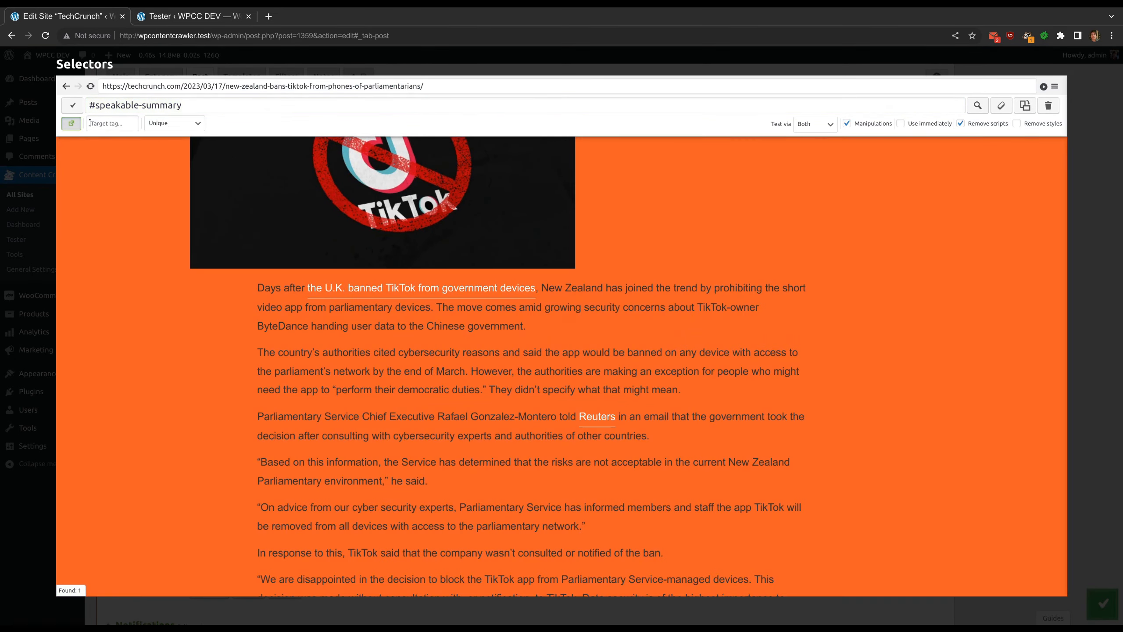
pyautogui.click(73, 105)
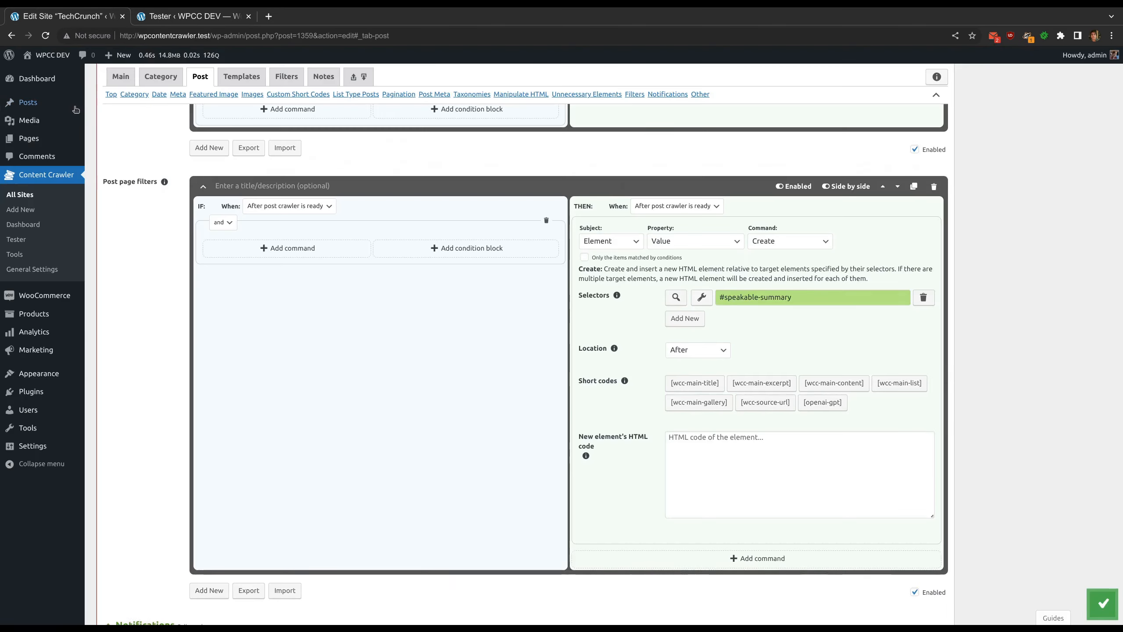
pyautogui.click(679, 299)
pyautogui.scroll(-4, 629, 332)
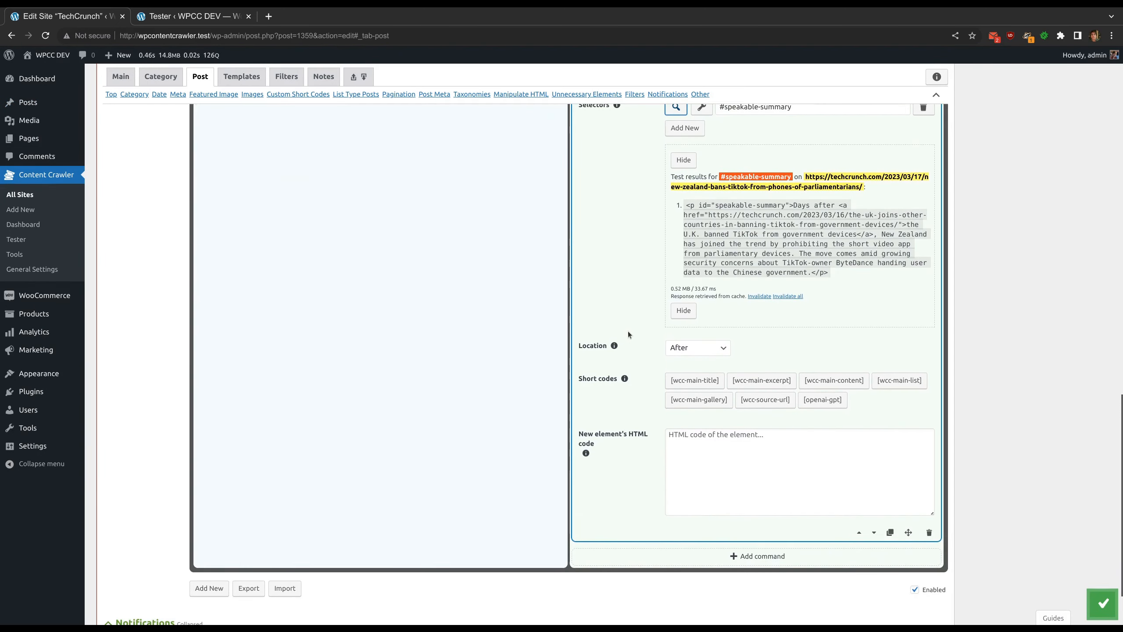
# - Keep the location at After, enter the new element's HTML as <b>This is my element.</b>, and hide the selector test results
pyautogui.click(695, 349)
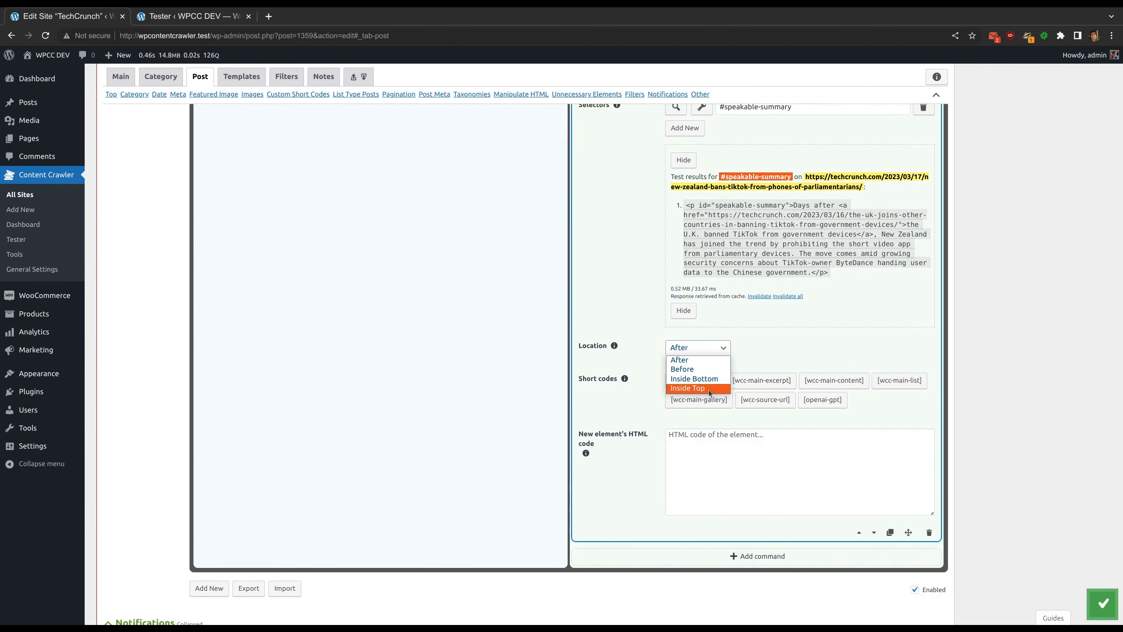
pyautogui.click(695, 360)
pyautogui.click(726, 462)
pyautogui.write('<')
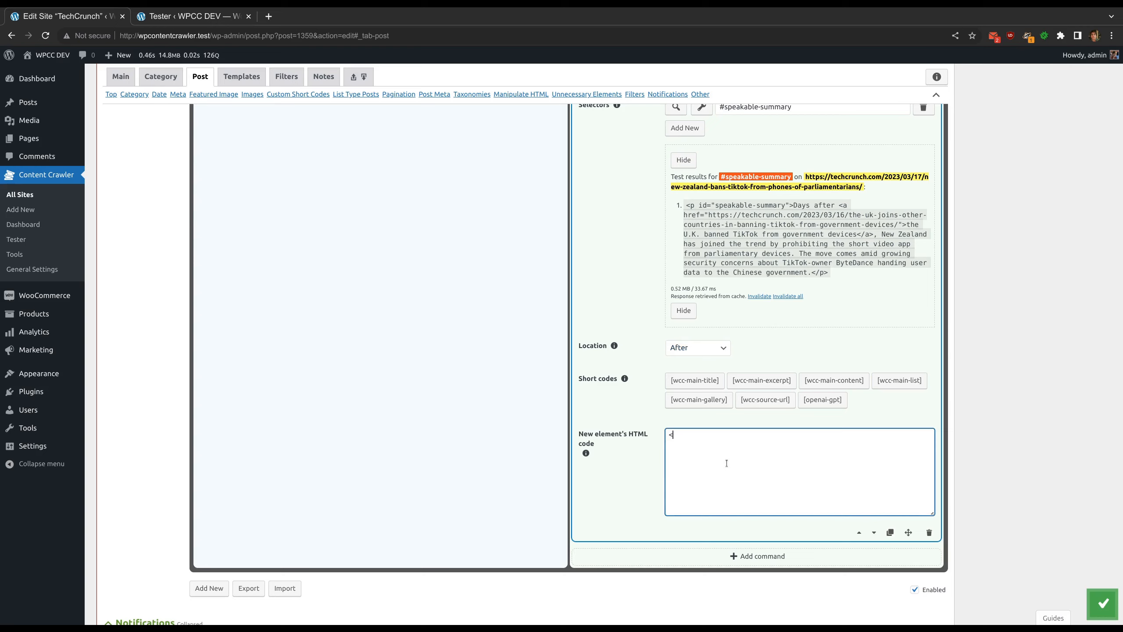
pyautogui.write('b></b')
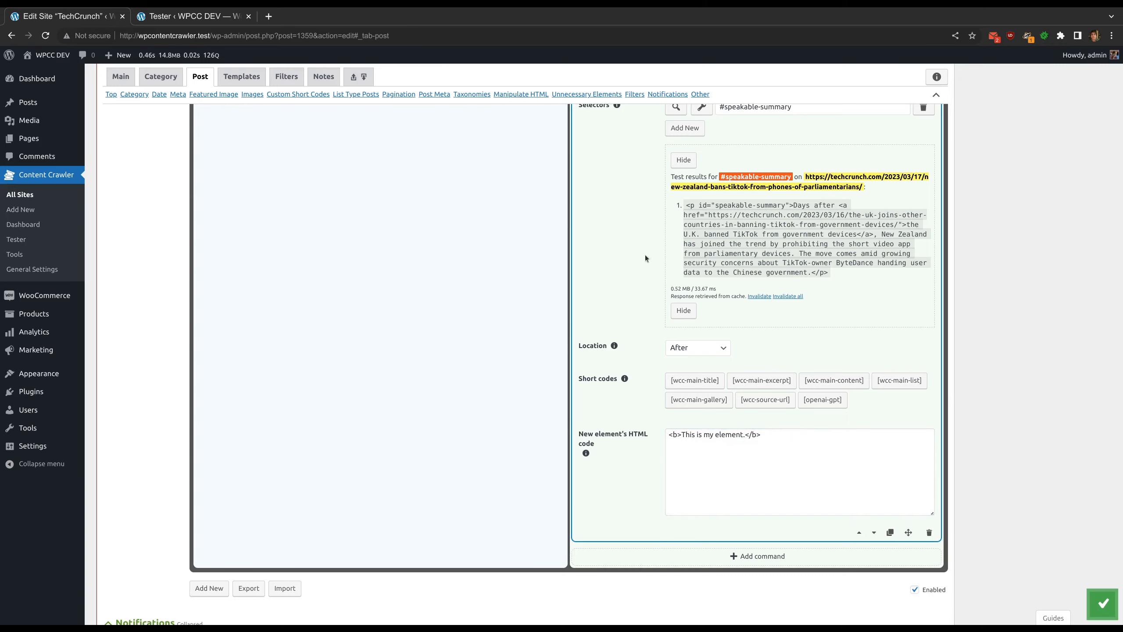
pyautogui.click(683, 160)
# - Preview the article in the post title's visual inspector and check where the new element is inserted
pyautogui.scroll(18, 327, 261)
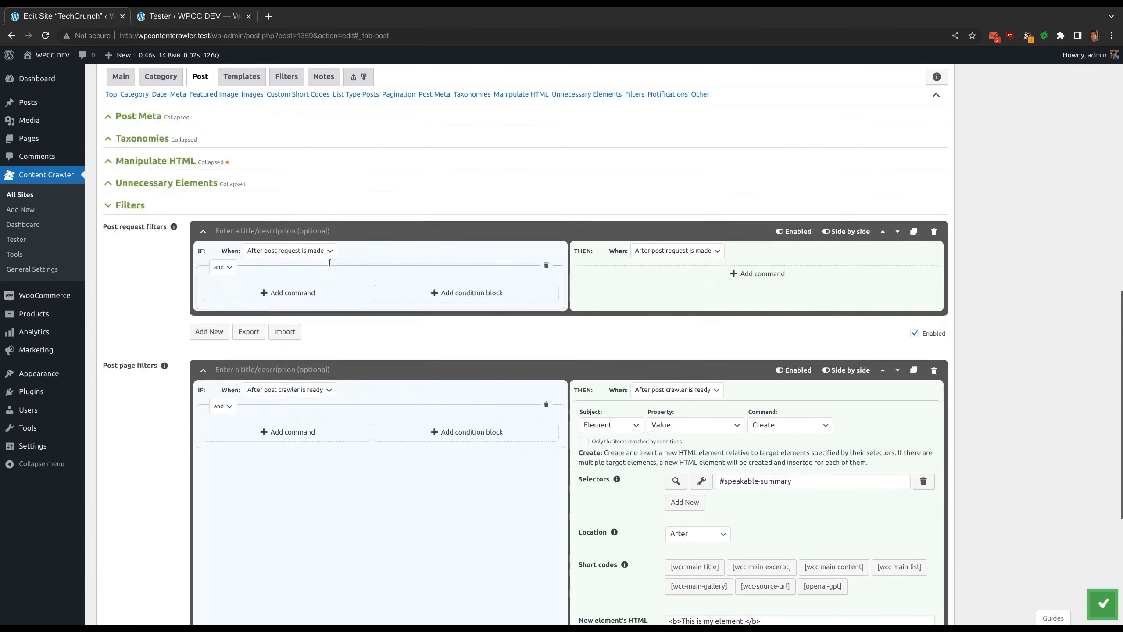
pyautogui.click(230, 309)
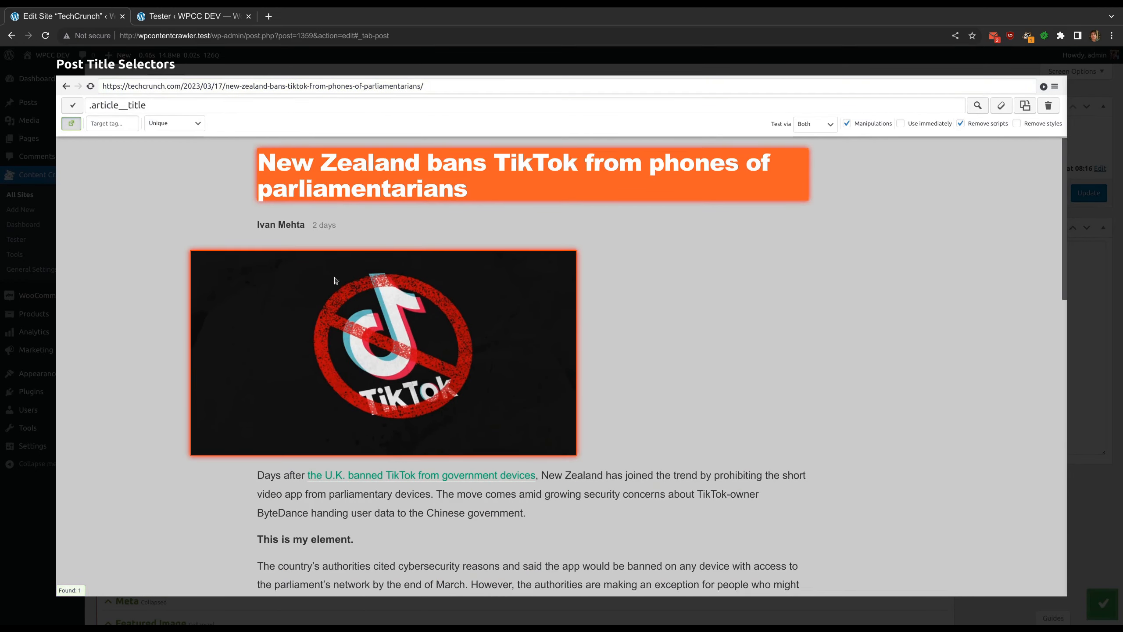
pyautogui.scroll(-4, 305, 310)
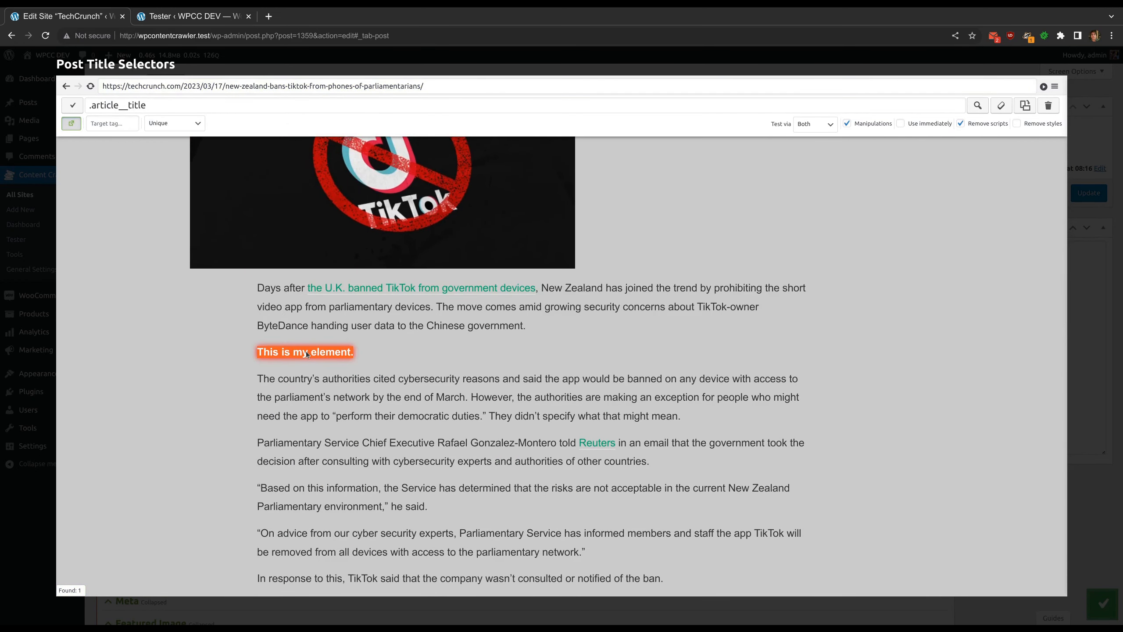
pyautogui.click(369, 62)
# - Set the new element's location to Before and check its placement in the reloaded article preview
pyautogui.scroll(-15, 457, 277)
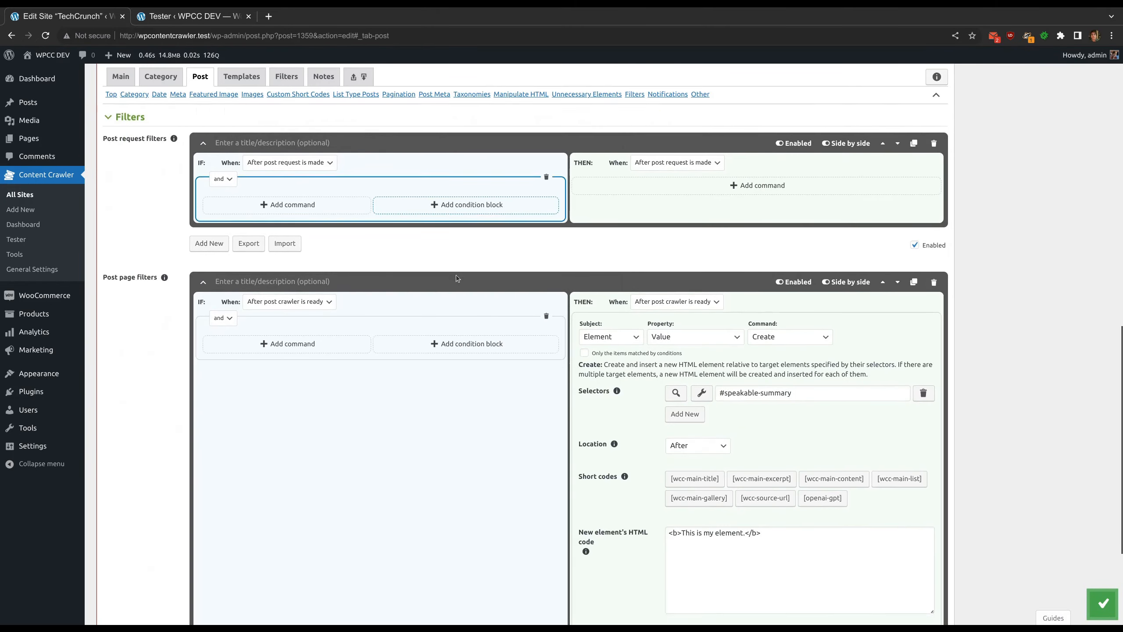
pyautogui.scroll(-4, 456, 277)
pyautogui.click(698, 266)
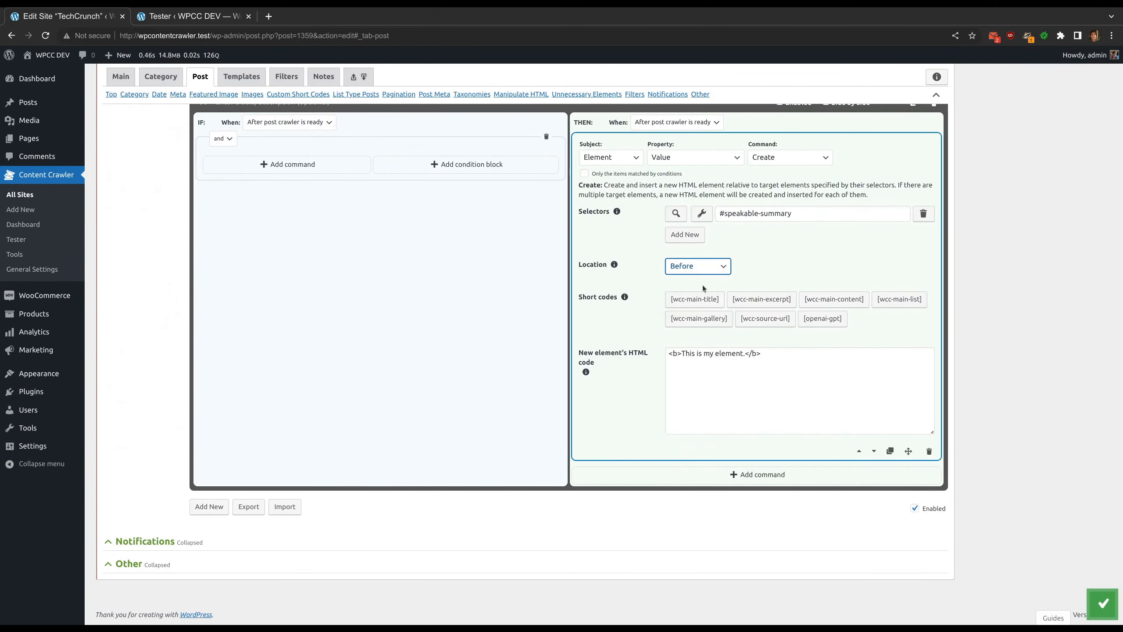
pyautogui.click(370, 55)
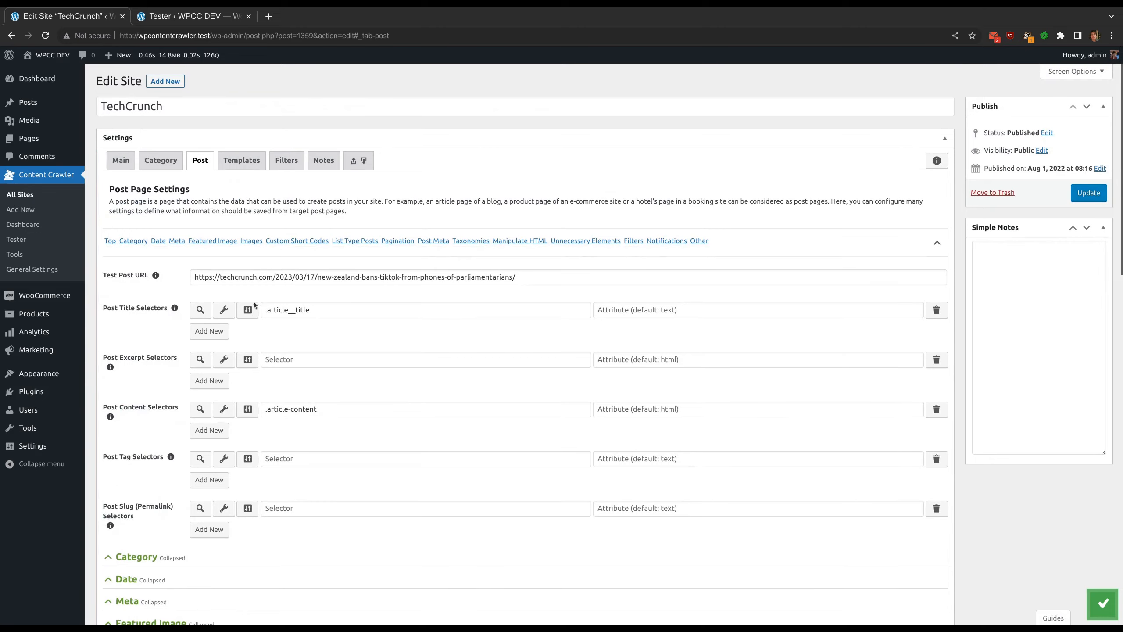
pyautogui.click(224, 310)
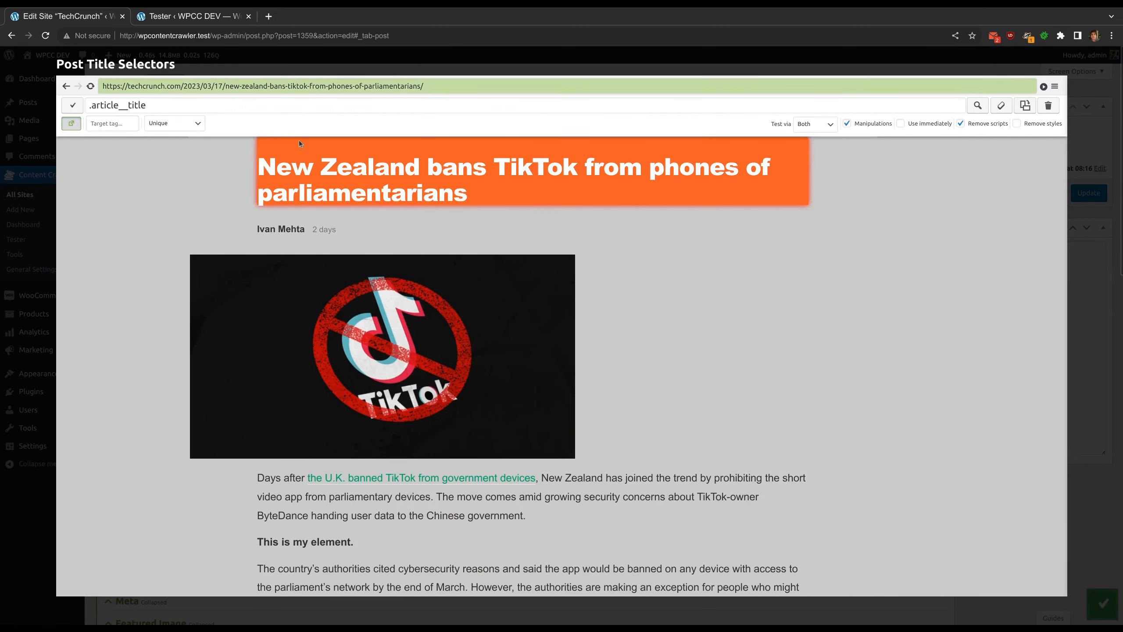
pyautogui.scroll(-4, 307, 257)
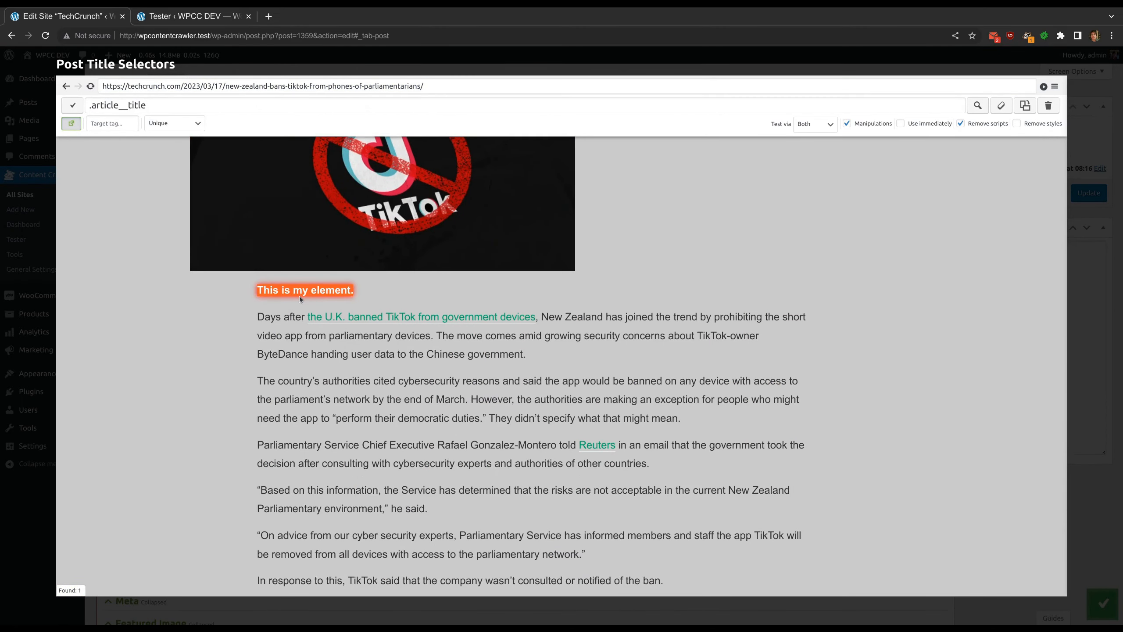
pyautogui.click(315, 292)
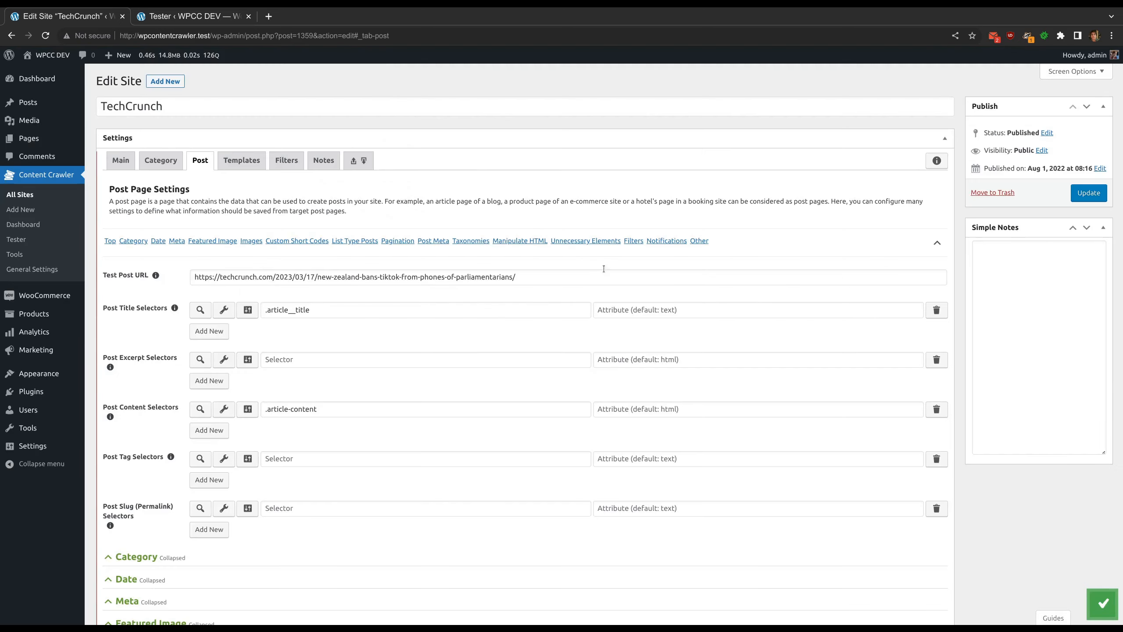
# - Set the new element's location to Inside Bottom and check its placement in the article preview
pyautogui.click(701, 266)
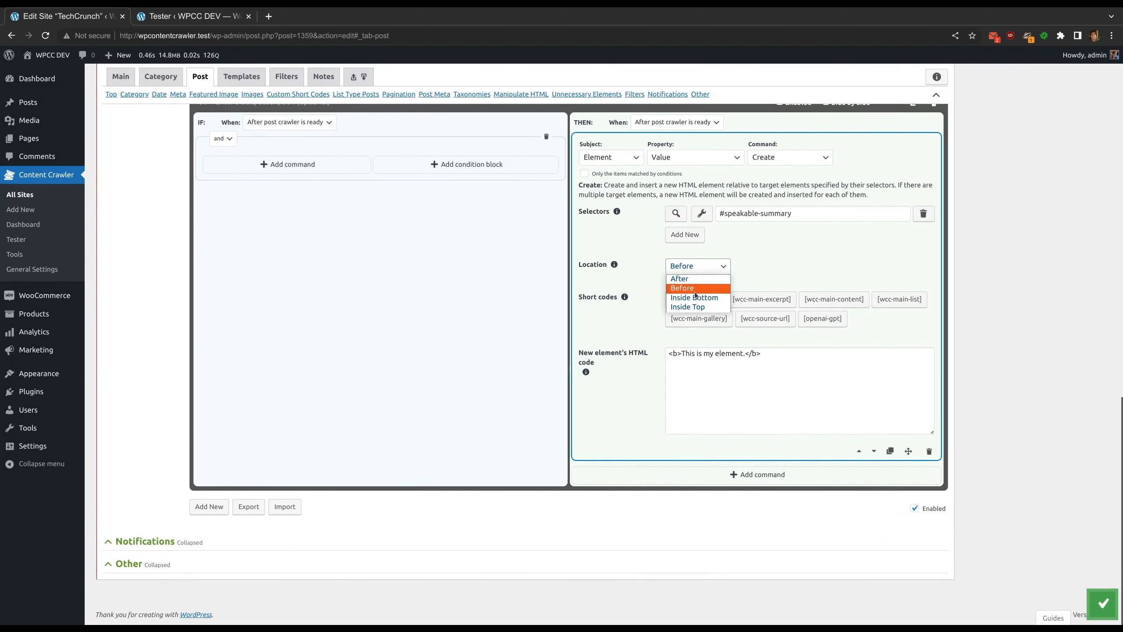
pyautogui.click(694, 298)
pyautogui.scroll(15, 491, 72)
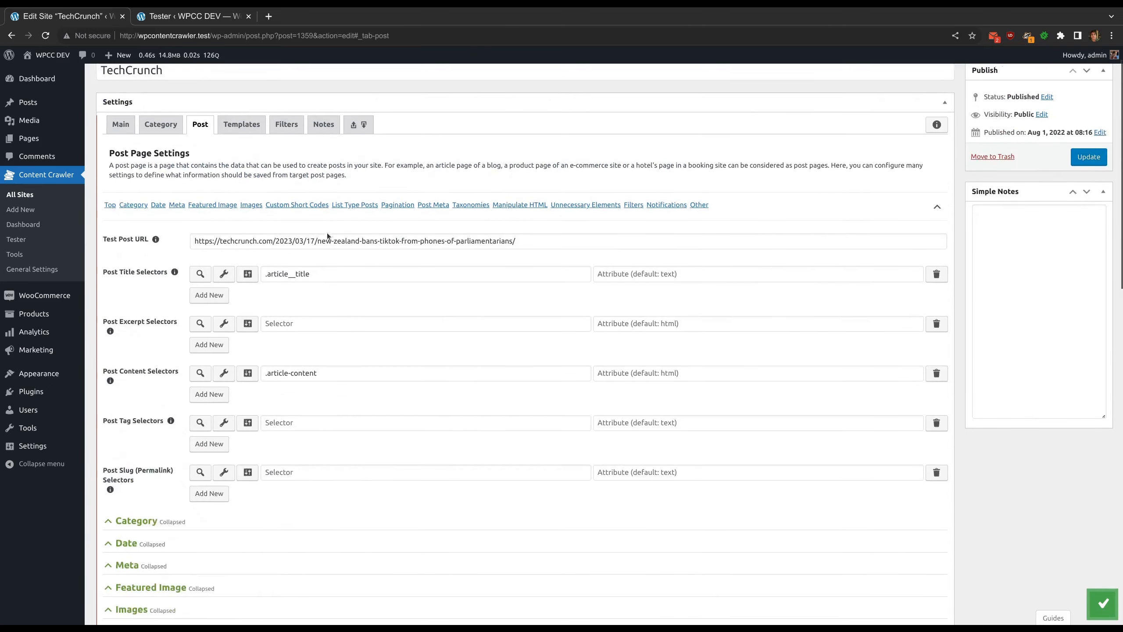
pyautogui.click(248, 308)
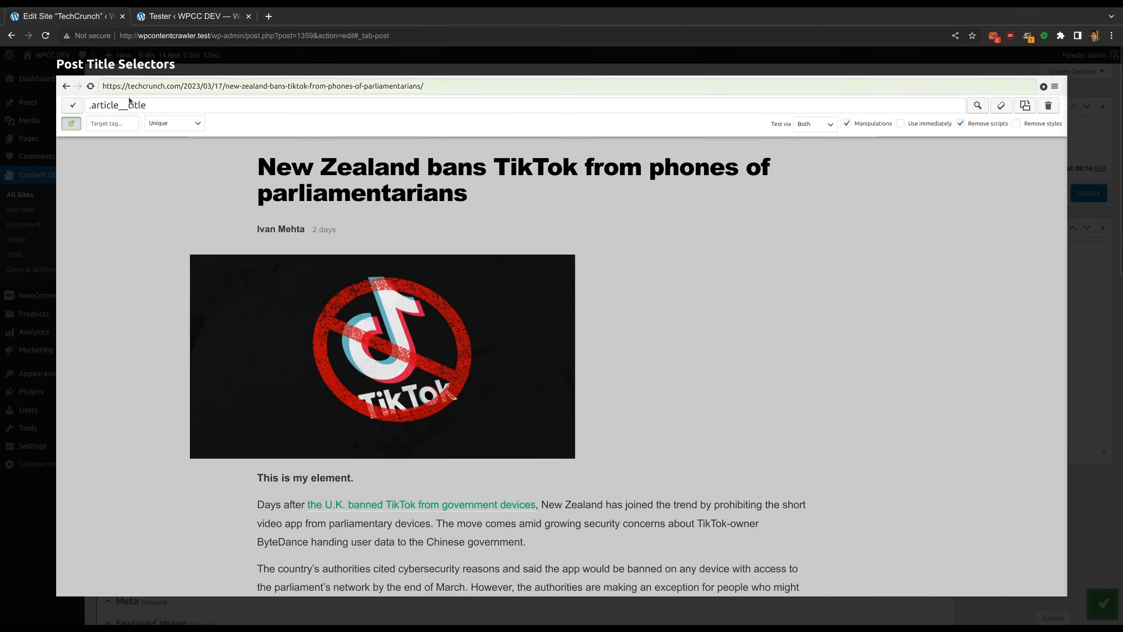
pyautogui.scroll(-3, 415, 339)
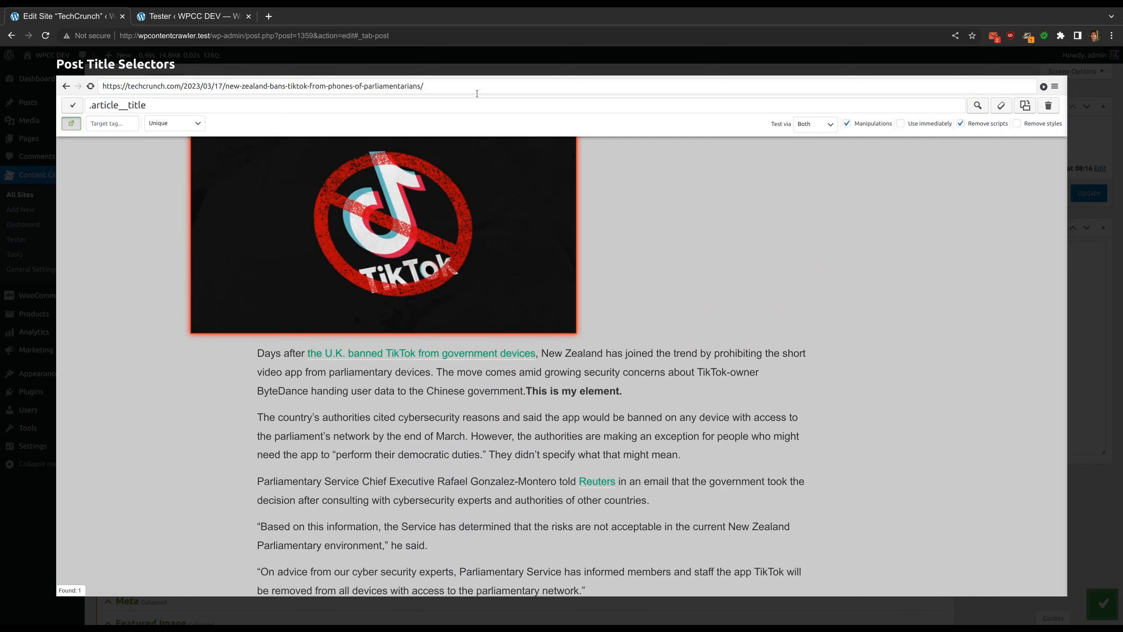
pyautogui.click(460, 61)
# - Set the new element's location to Inside Top and reload the article preview to check its placement
pyautogui.scroll(-12, 624, 296)
pyautogui.scroll(-3, 624, 295)
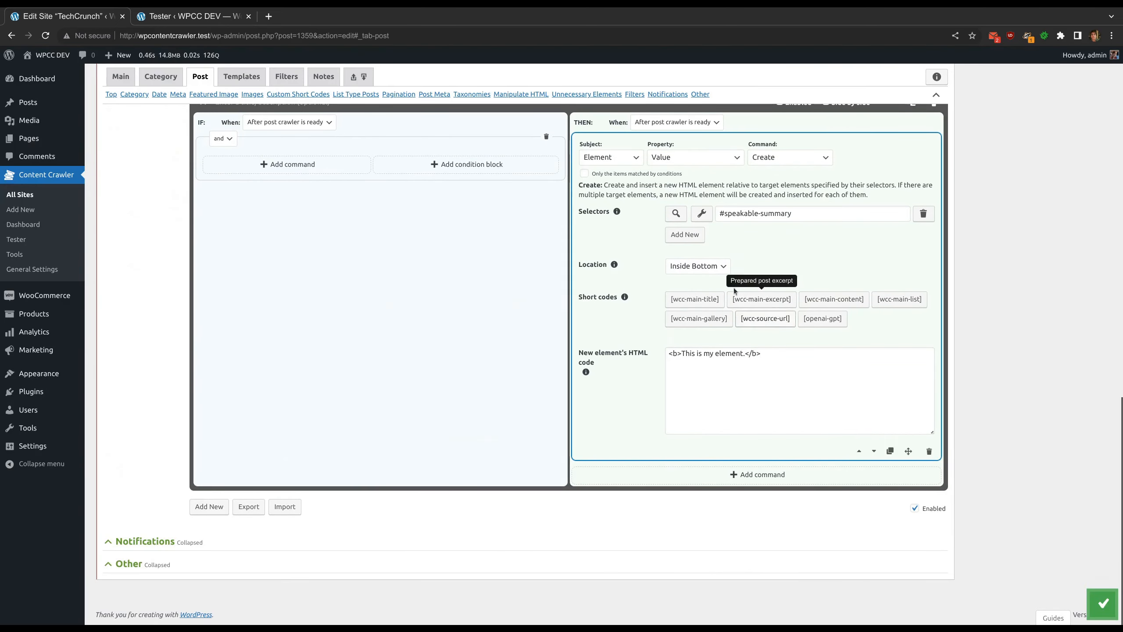
pyautogui.click(698, 266)
pyautogui.scroll(15, 433, 70)
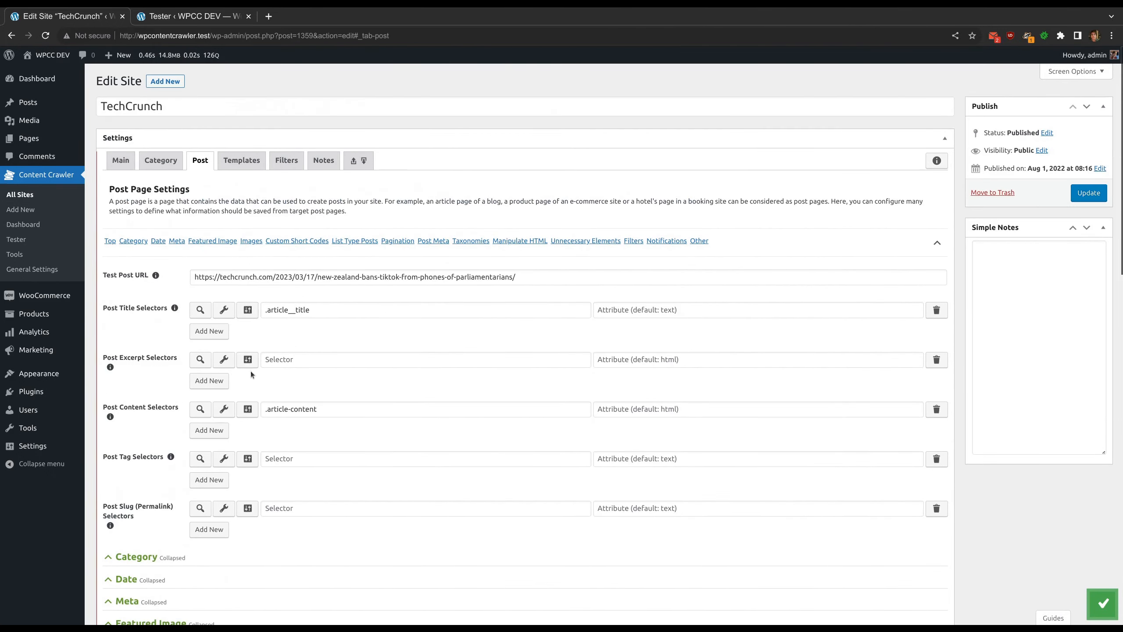
pyautogui.click(201, 309)
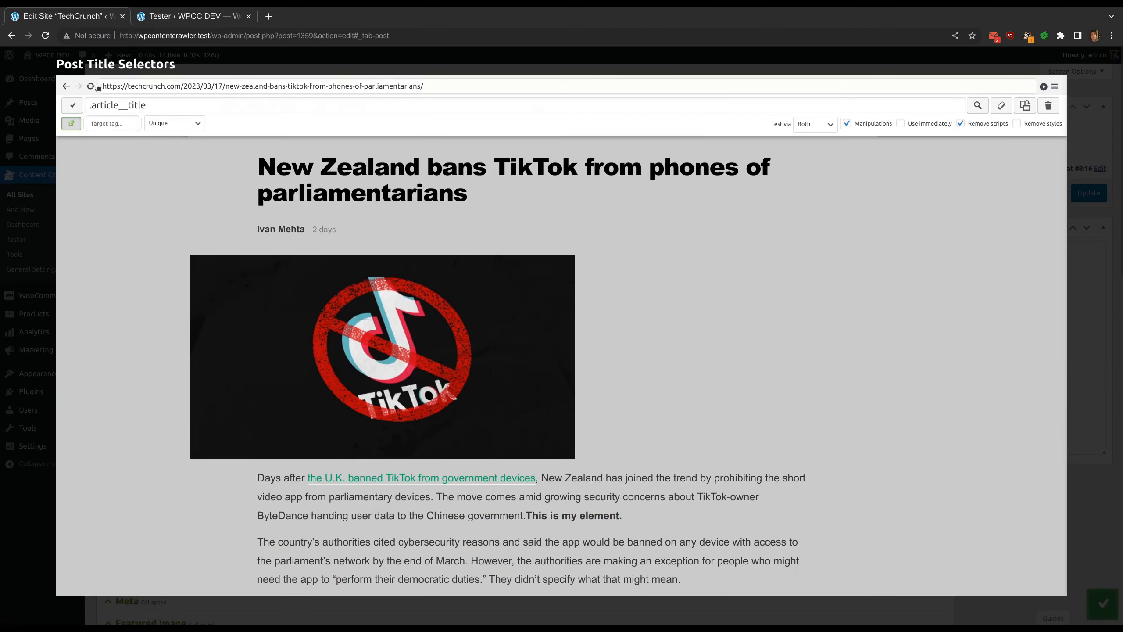
pyautogui.click(91, 86)
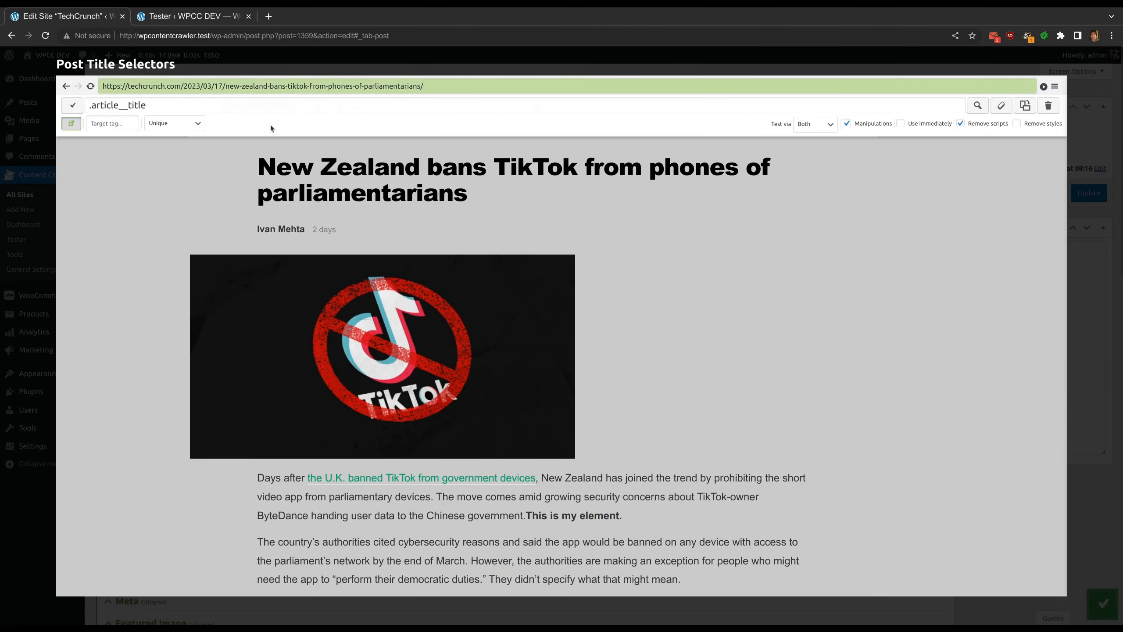
pyautogui.scroll(-1, 332, 423)
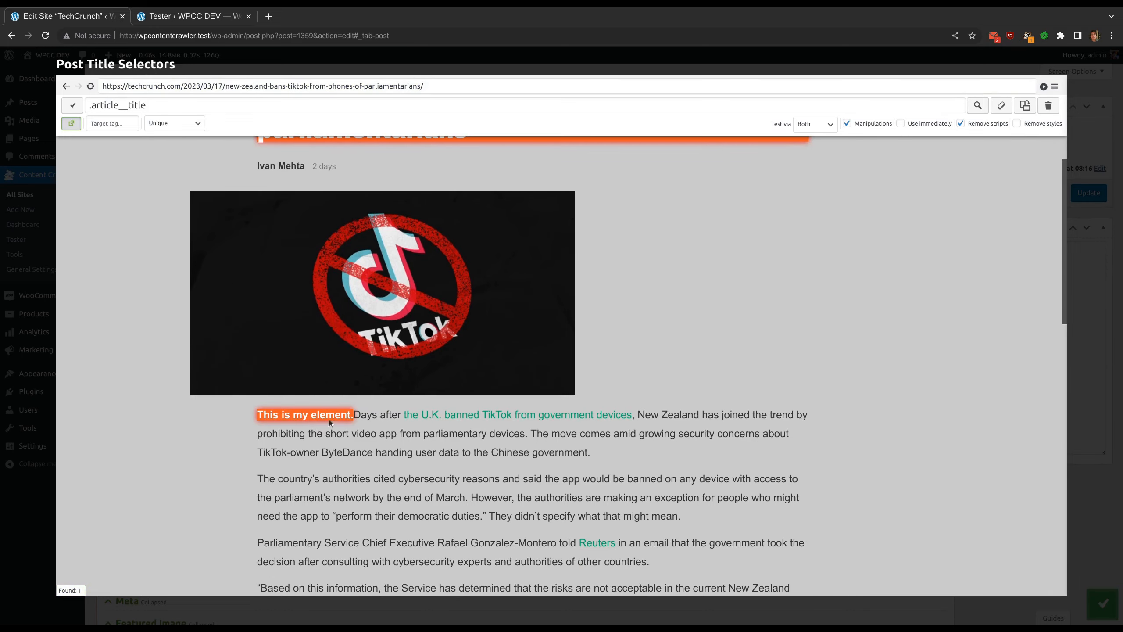
pyautogui.click(359, 58)
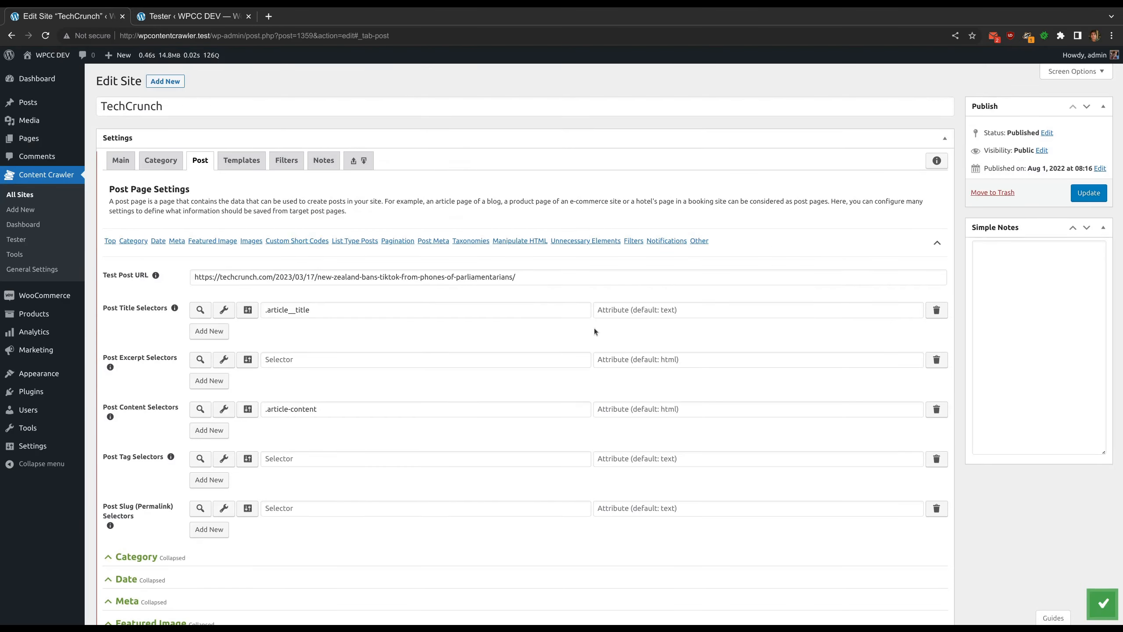
# - Retarget the Create command at all article paragraphs by visually picking a similar-element selector, p, and apply it
pyautogui.scroll(-15, 595, 331)
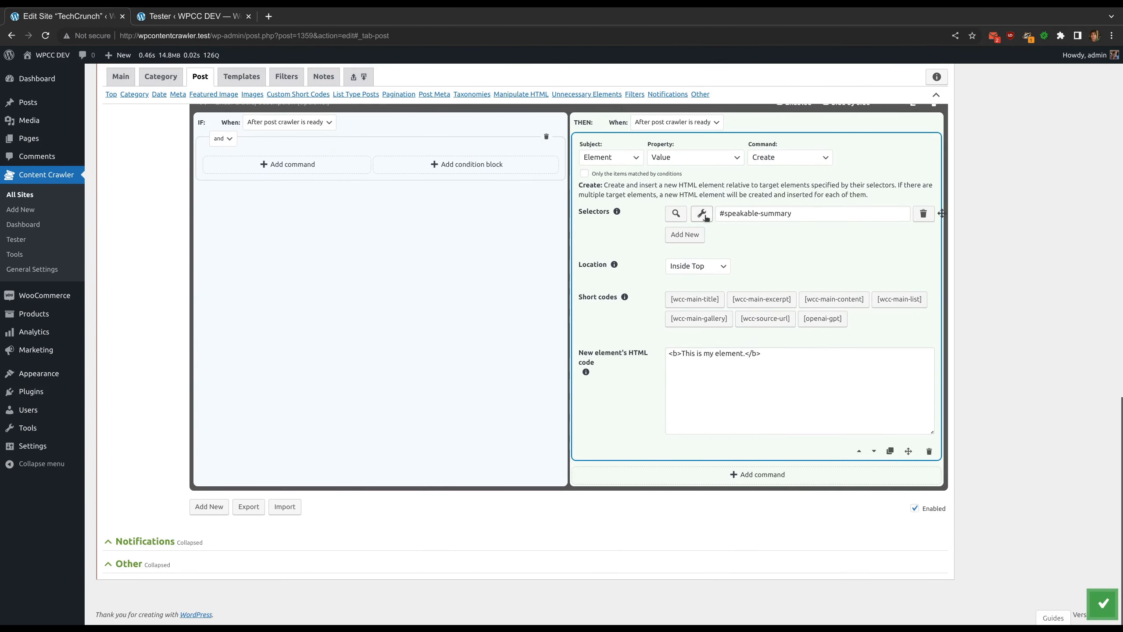
pyautogui.click(701, 214)
pyautogui.scroll(-4, 409, 315)
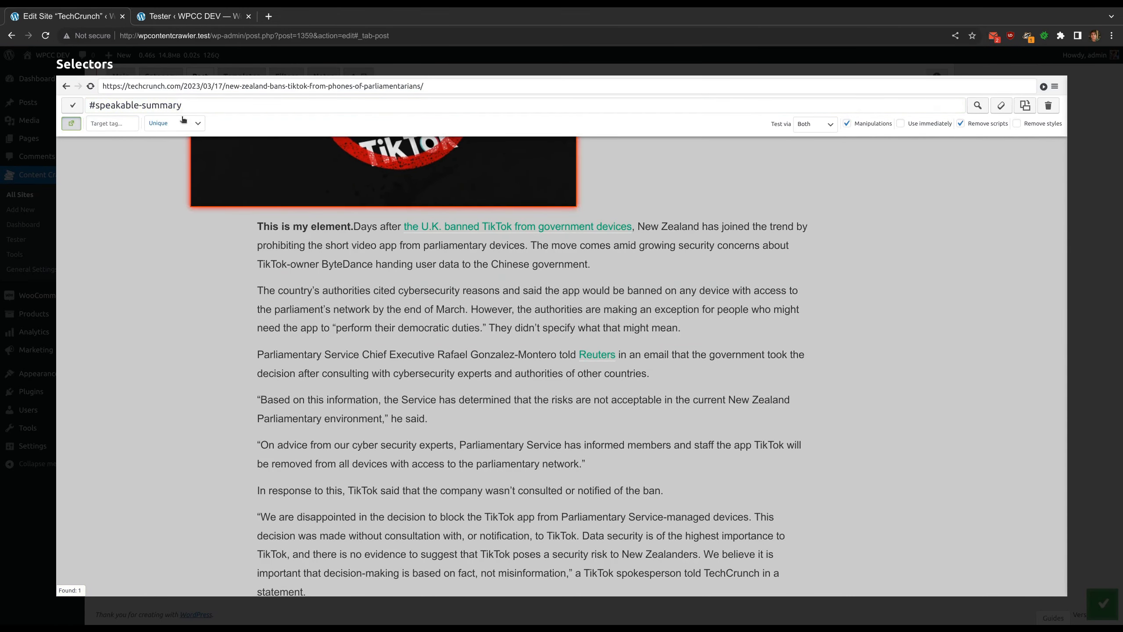
pyautogui.click(181, 142)
pyautogui.click(323, 318)
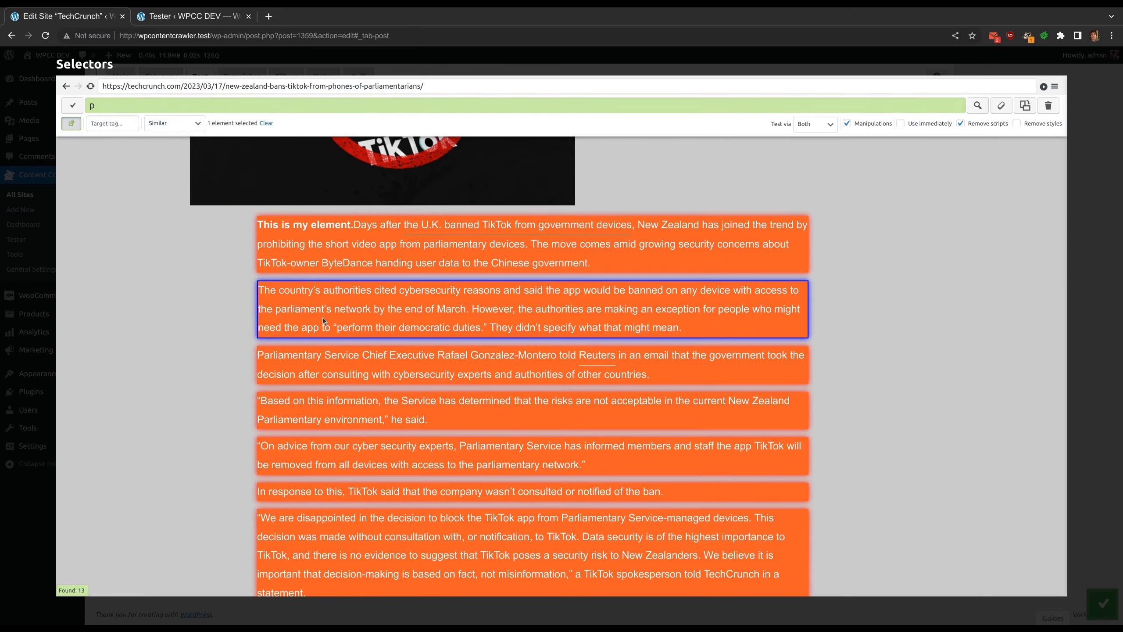
pyautogui.click(72, 106)
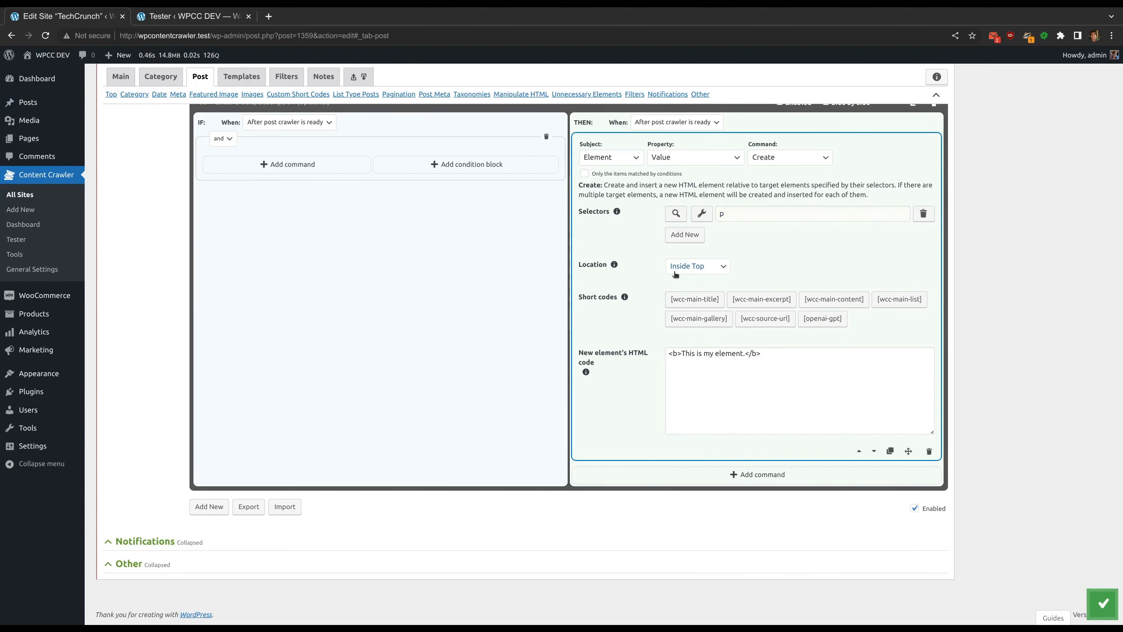
# - Preview the article in the post title's visual inspector and check where the new element is inserted across the paragraphs
pyautogui.scroll(15, 334, 278)
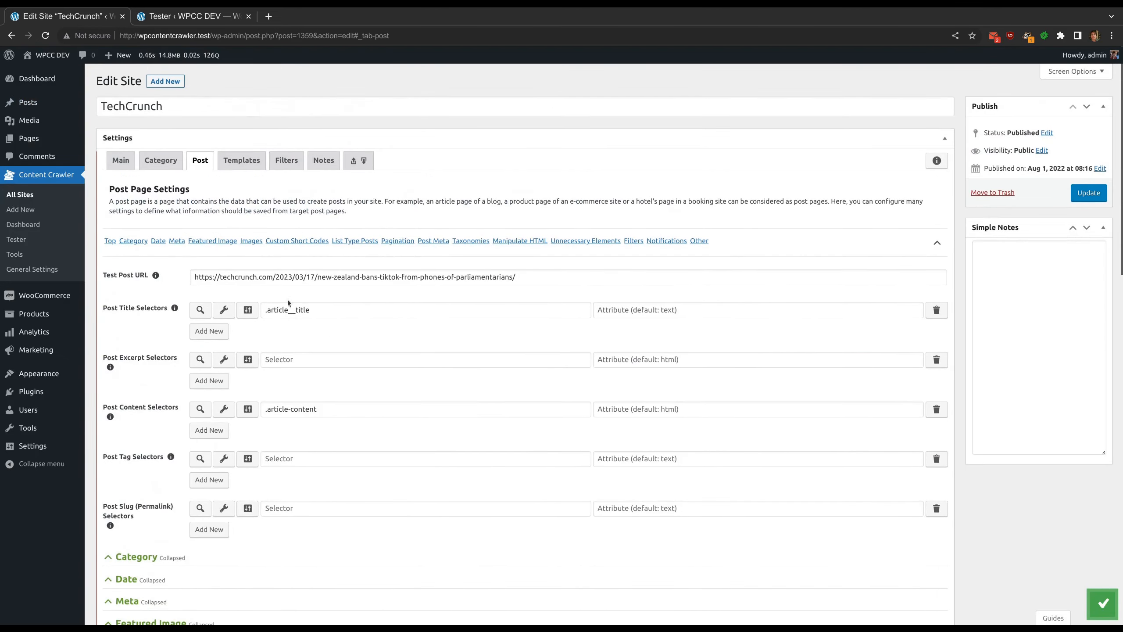
pyautogui.click(234, 309)
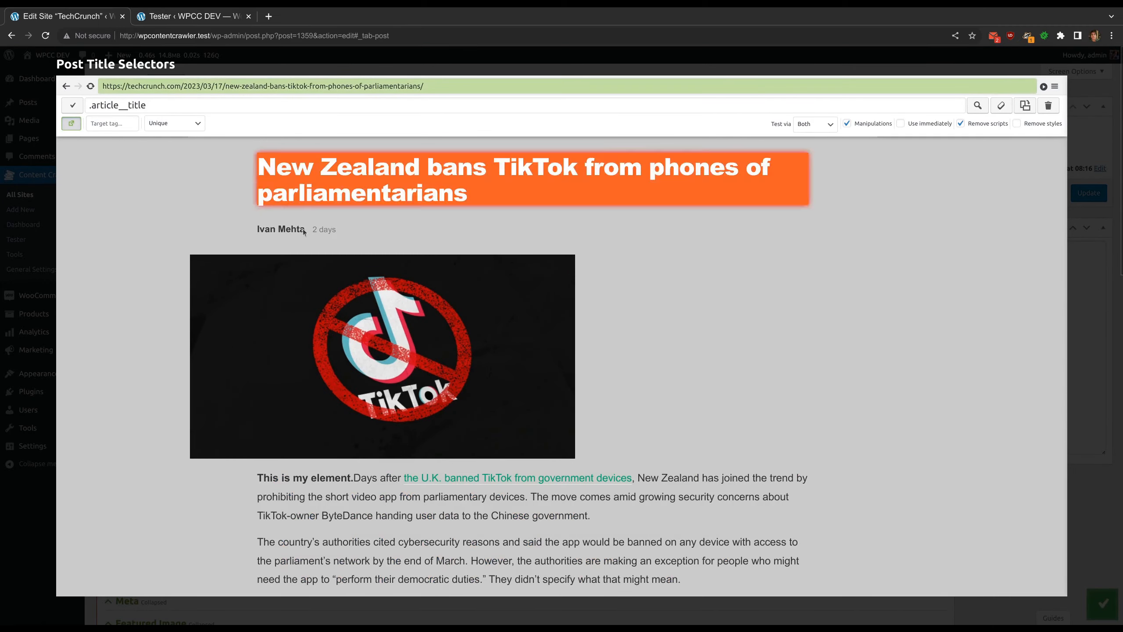
pyautogui.scroll(-3, 303, 236)
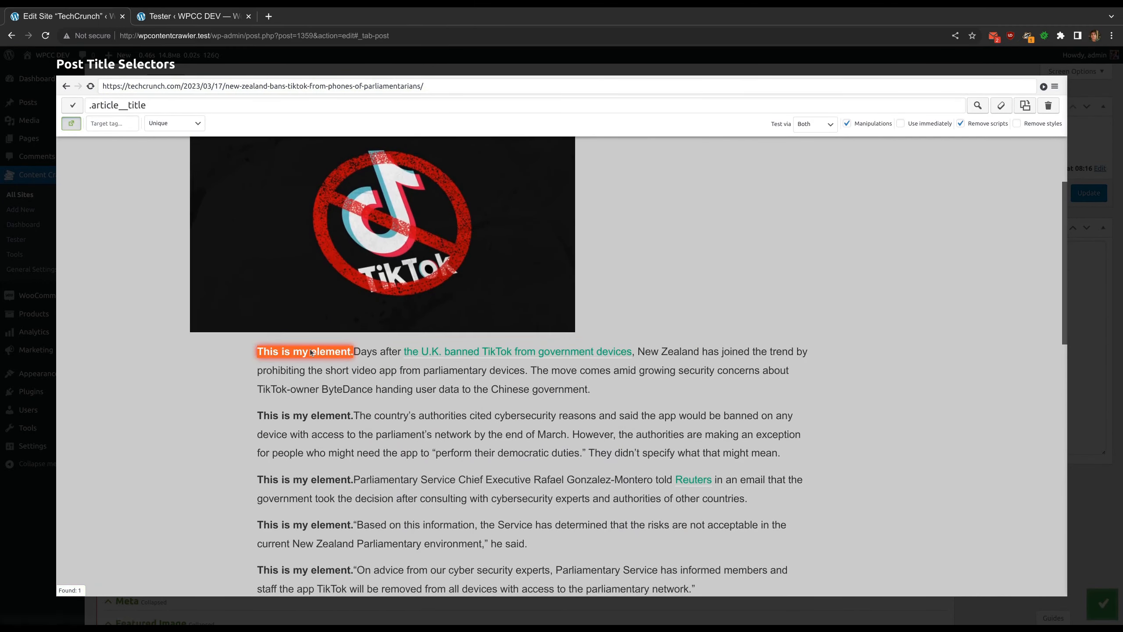
pyautogui.scroll(-9, 305, 287)
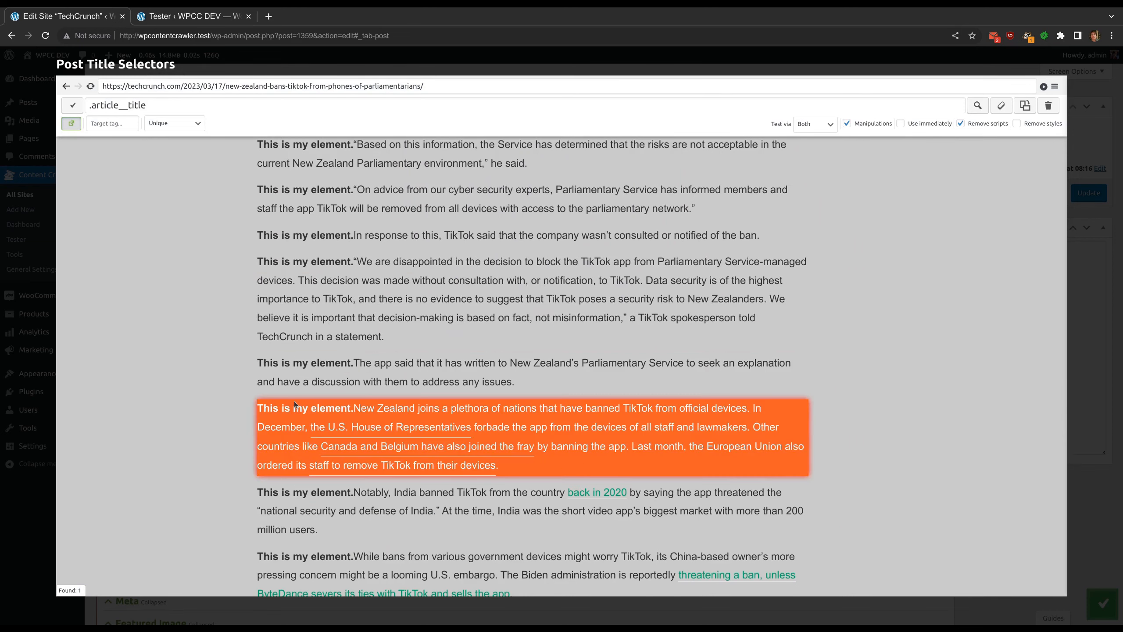
pyautogui.scroll(-5, 293, 412)
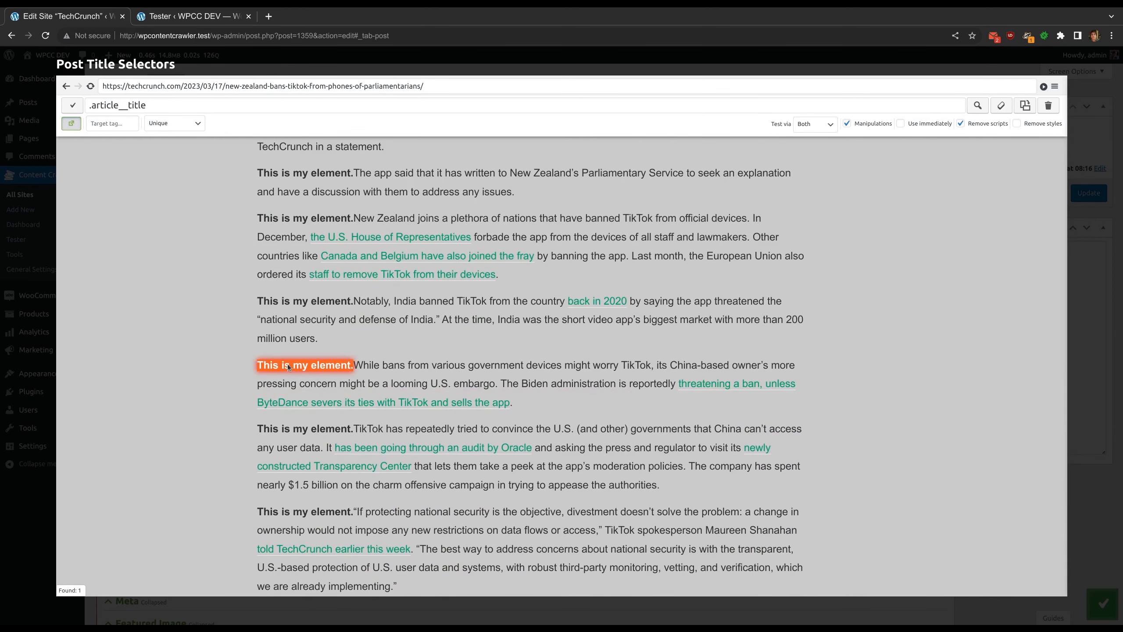
pyautogui.click(422, 54)
# - Set the new element's location to After and check its placement below each paragraph in the article preview
pyautogui.scroll(-14, 579, 317)
pyautogui.scroll(-5, 579, 317)
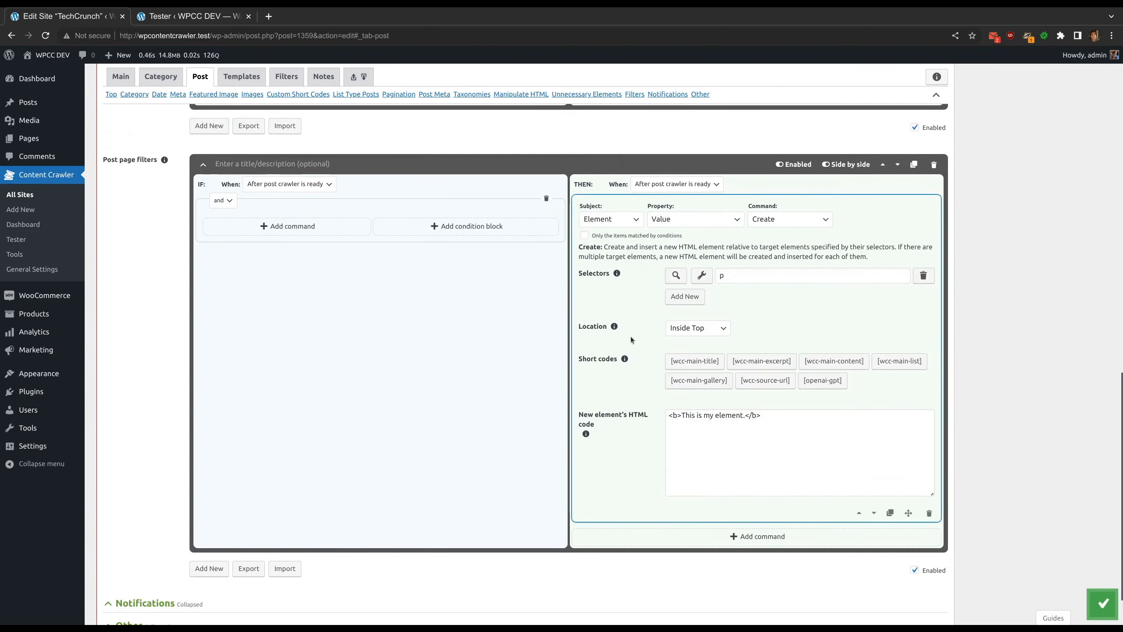
pyautogui.click(698, 328)
pyautogui.click(683, 339)
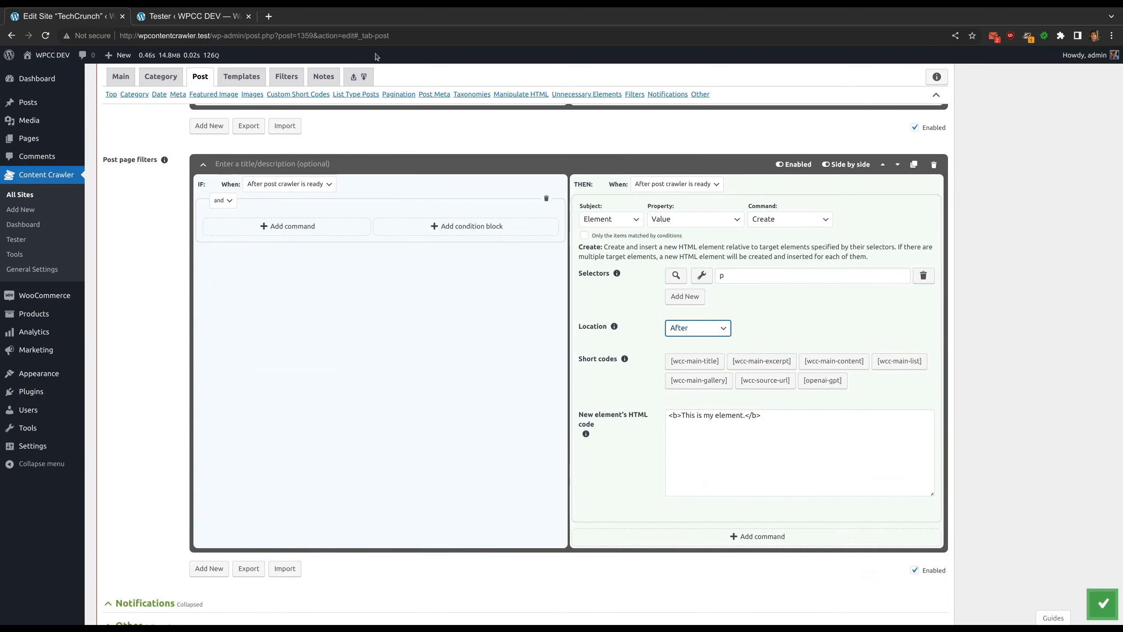
pyautogui.scroll(20, 254, 226)
pyautogui.click(224, 310)
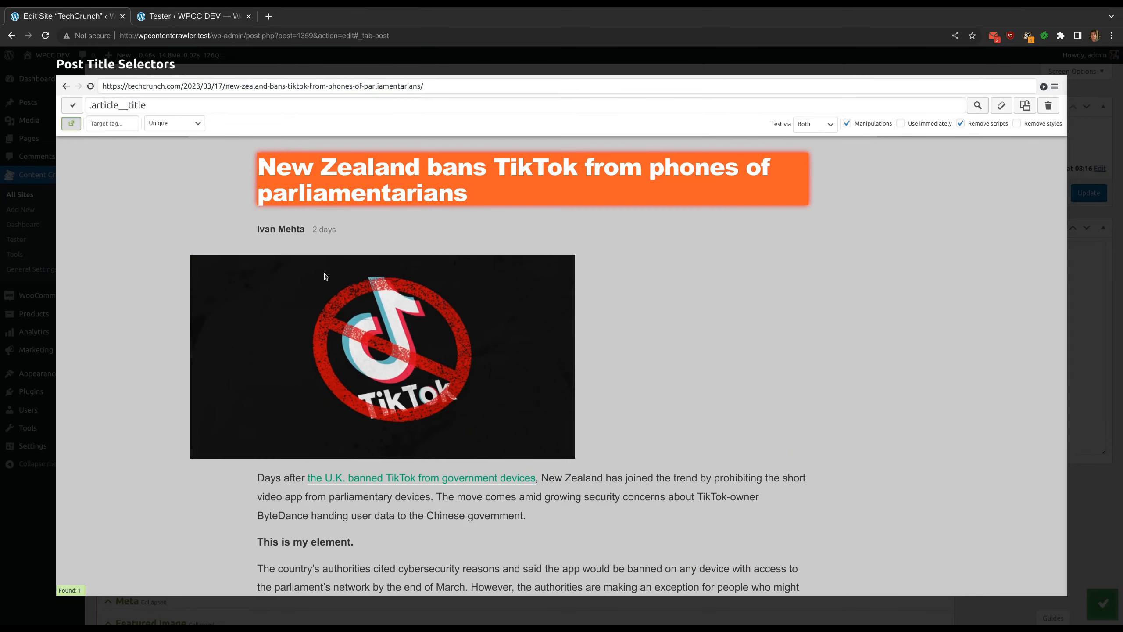
pyautogui.scroll(-10, 318, 270)
pyautogui.scroll(-15, 314, 290)
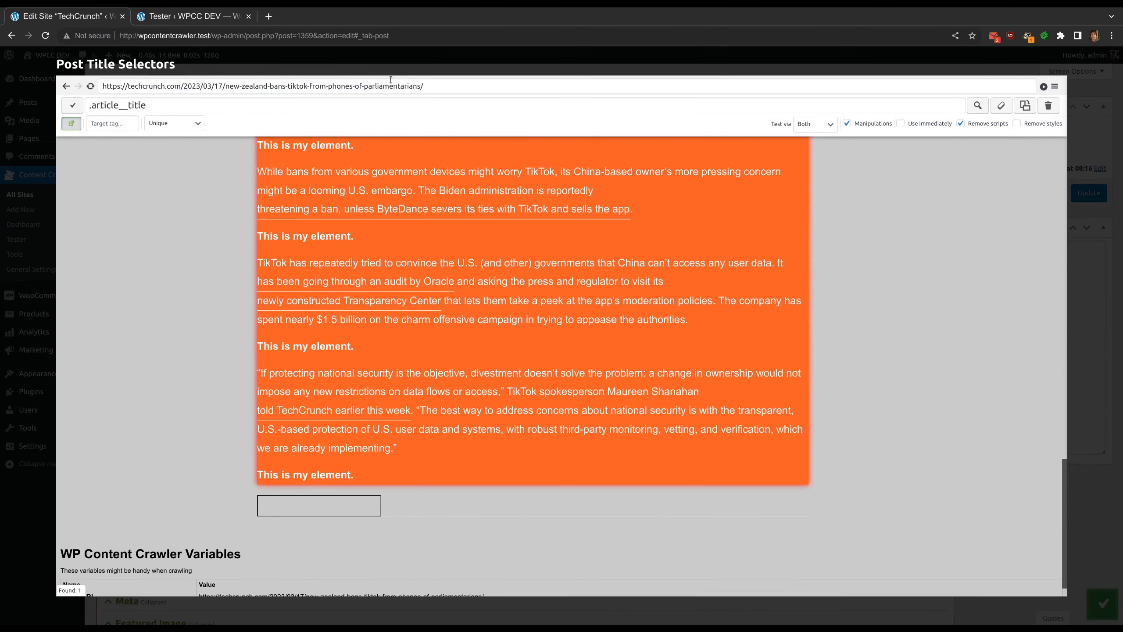
pyautogui.click(392, 63)
# - Extend the new element's HTML code to three lines of <b>This is my element.</b>
pyautogui.scroll(-15, 638, 324)
pyautogui.scroll(-4, 638, 327)
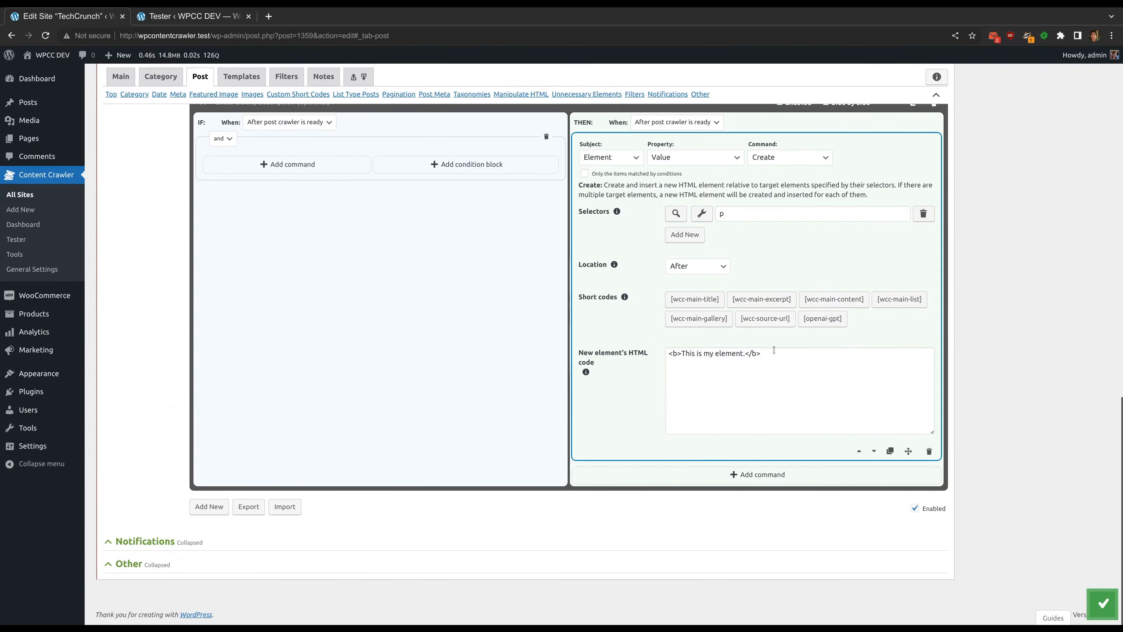
pyautogui.tripleClick(789, 355)
pyautogui.click(791, 358)
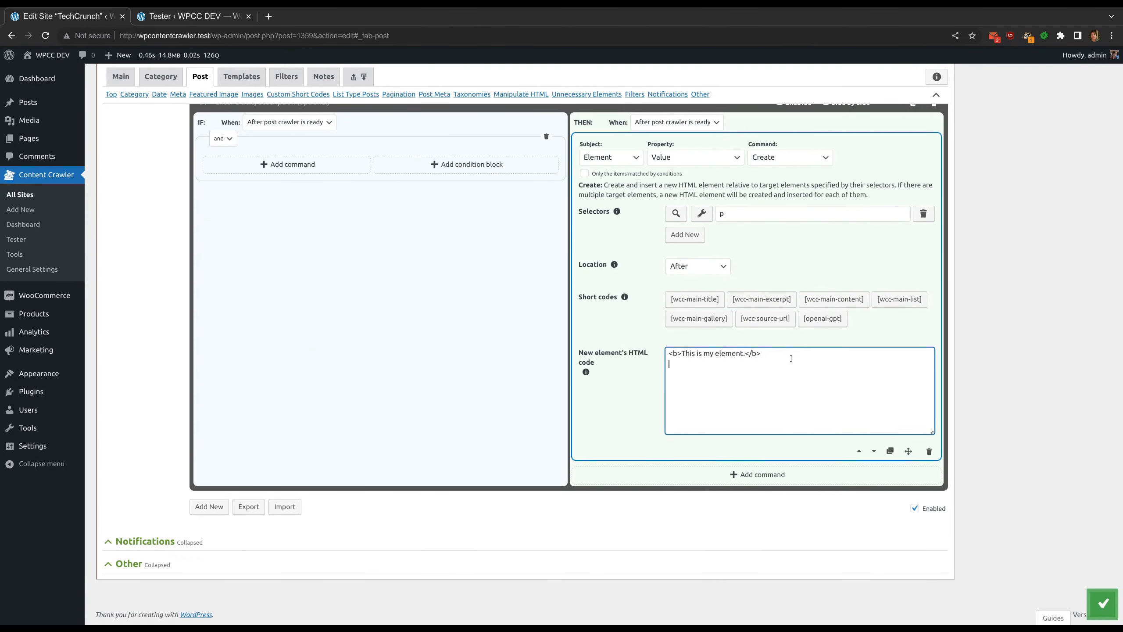
# - Reload the article preview from the post title's visual inspector and check how the three bold elements are inserted
pyautogui.scroll(20, 373, 197)
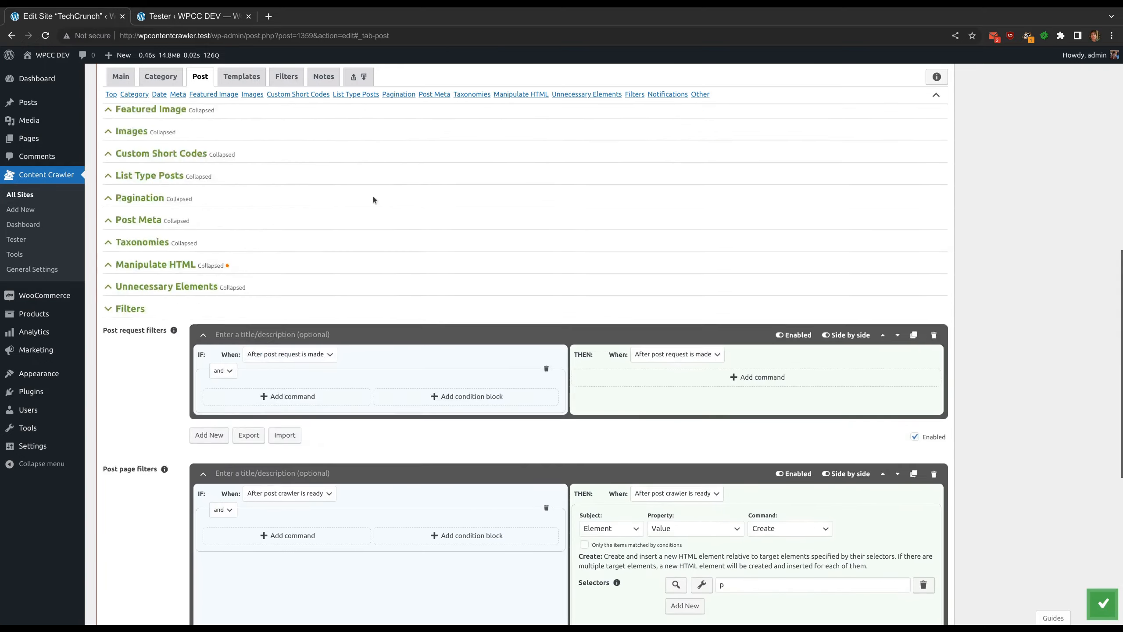
pyautogui.click(224, 311)
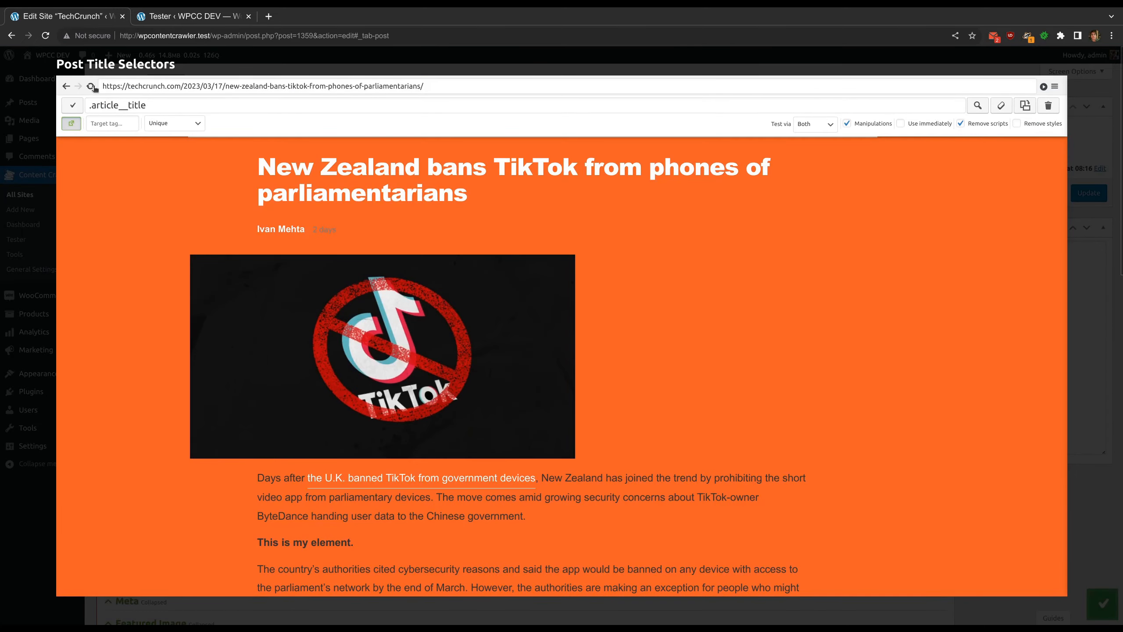
pyautogui.scroll(-4, 324, 350)
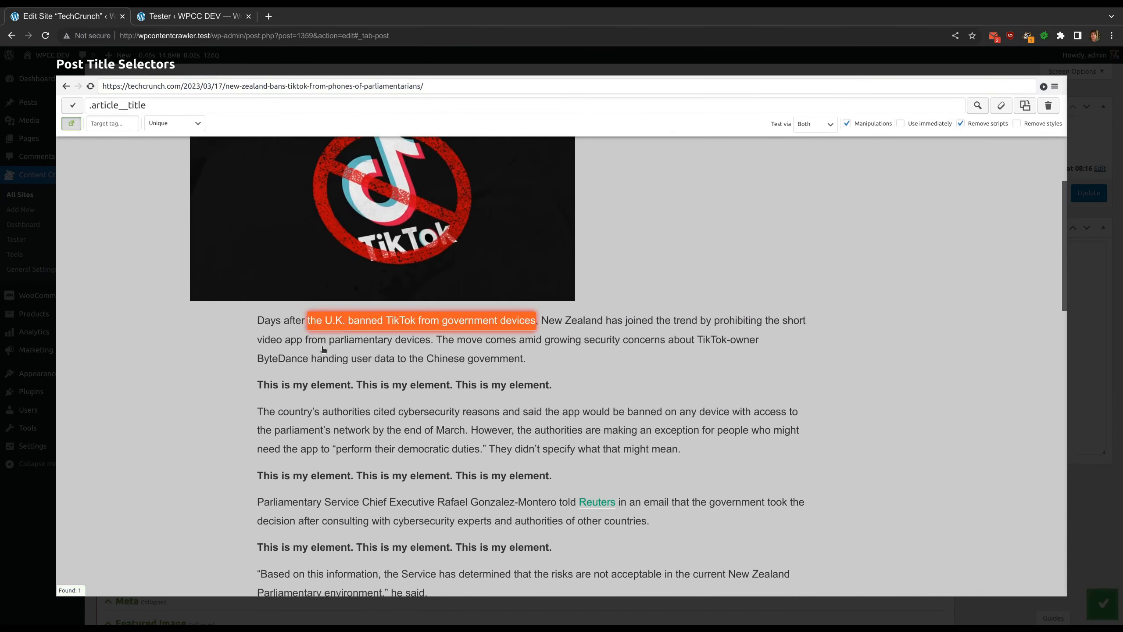
pyautogui.scroll(-15, 502, 391)
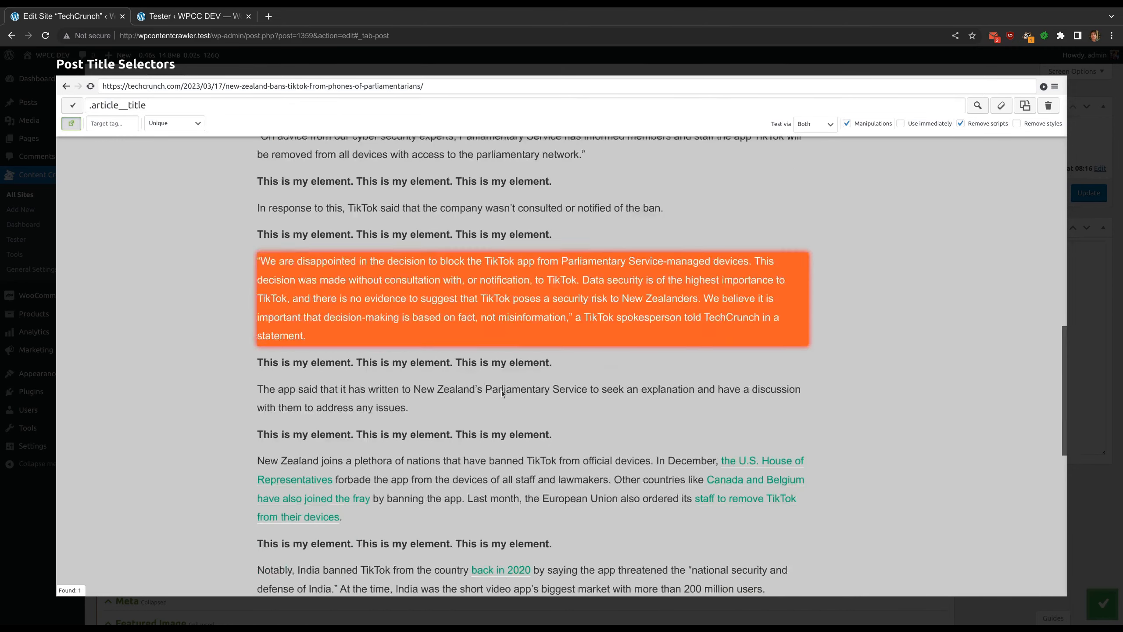
pyautogui.scroll(-4, 502, 391)
pyautogui.press('Escape')
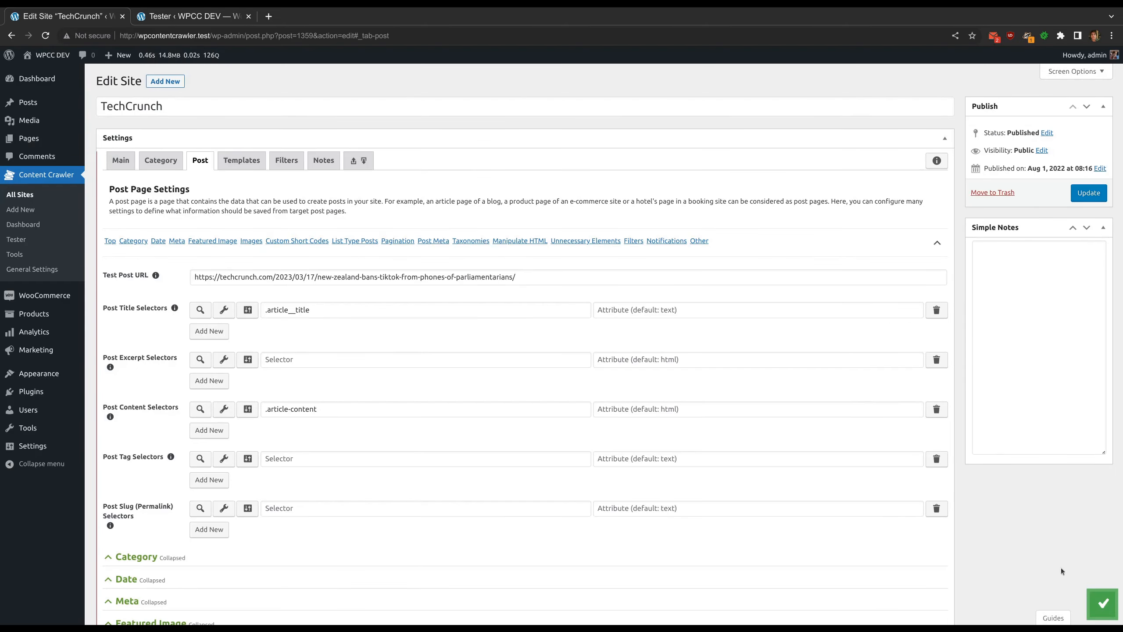
# - Rerun the recent TechCrunch post page test in the Tester and review the inserted elements in the post content
pyautogui.click(212, 15)
pyautogui.click(128, 161)
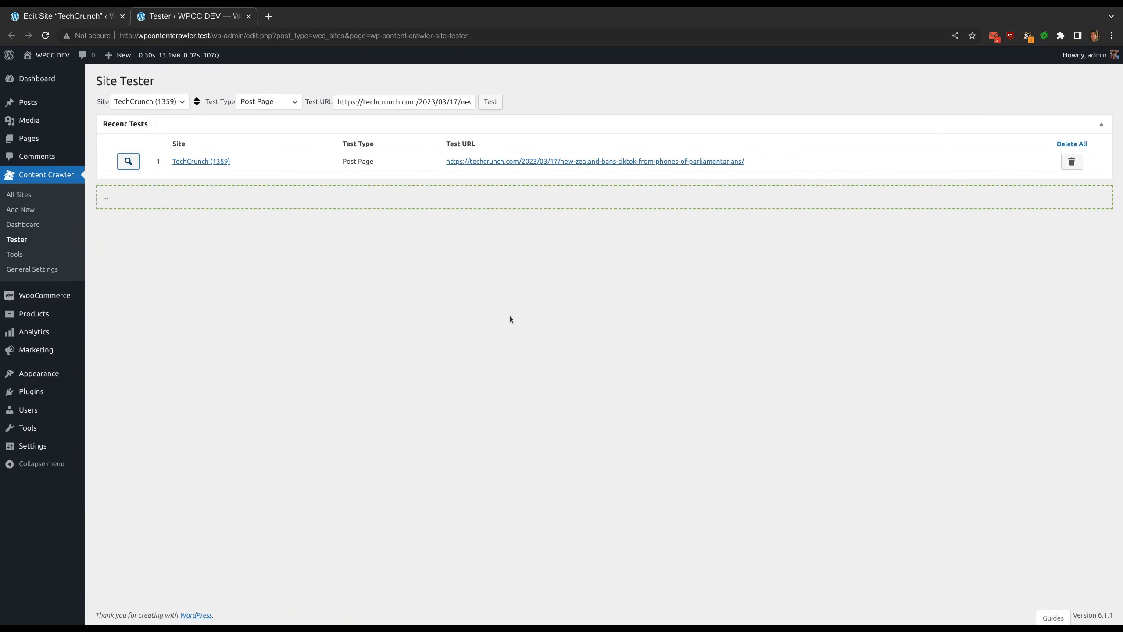
pyautogui.scroll(-15, 248, 282)
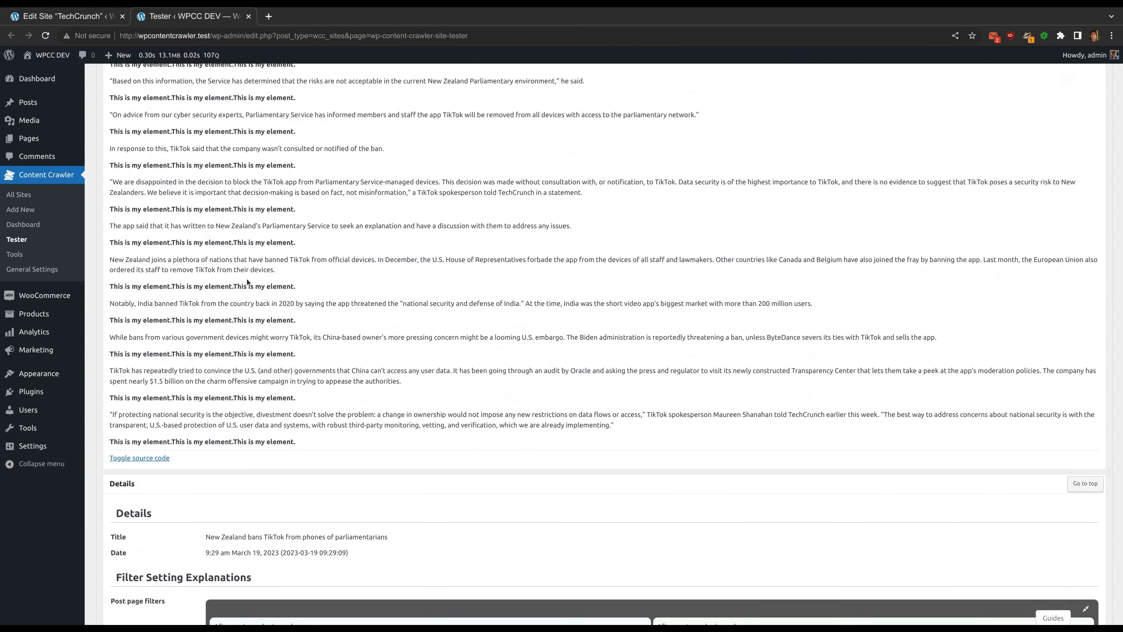
# - Replace the new element's HTML code with three lines of <p>This is my paragraph.</p>
pyautogui.click(66, 16)
pyautogui.scroll(-20, 570, 362)
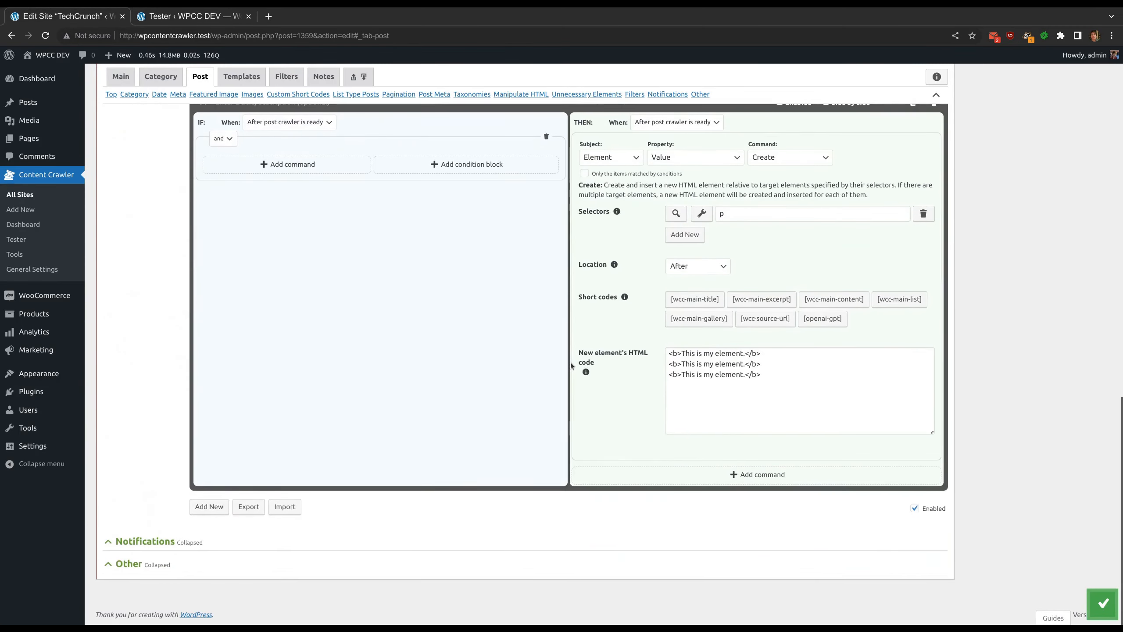
pyautogui.moveTo(768, 353); pyautogui.dragTo(771, 362)
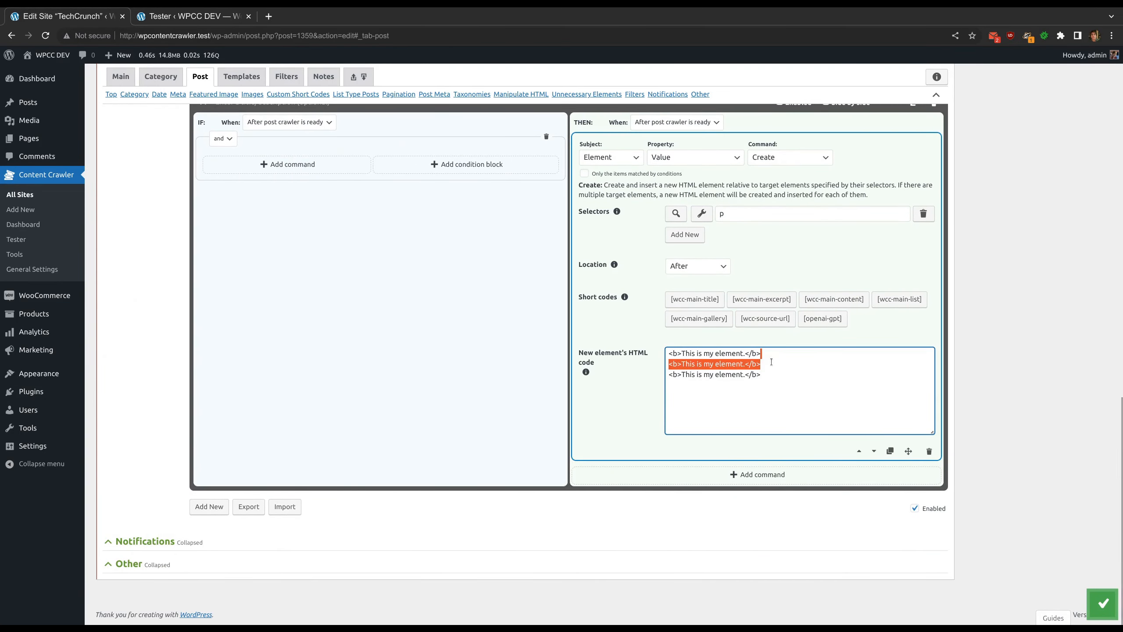
pyautogui.hotkey('shift', 'Up')
pyautogui.press('Delete')
pyautogui.press('Delete')
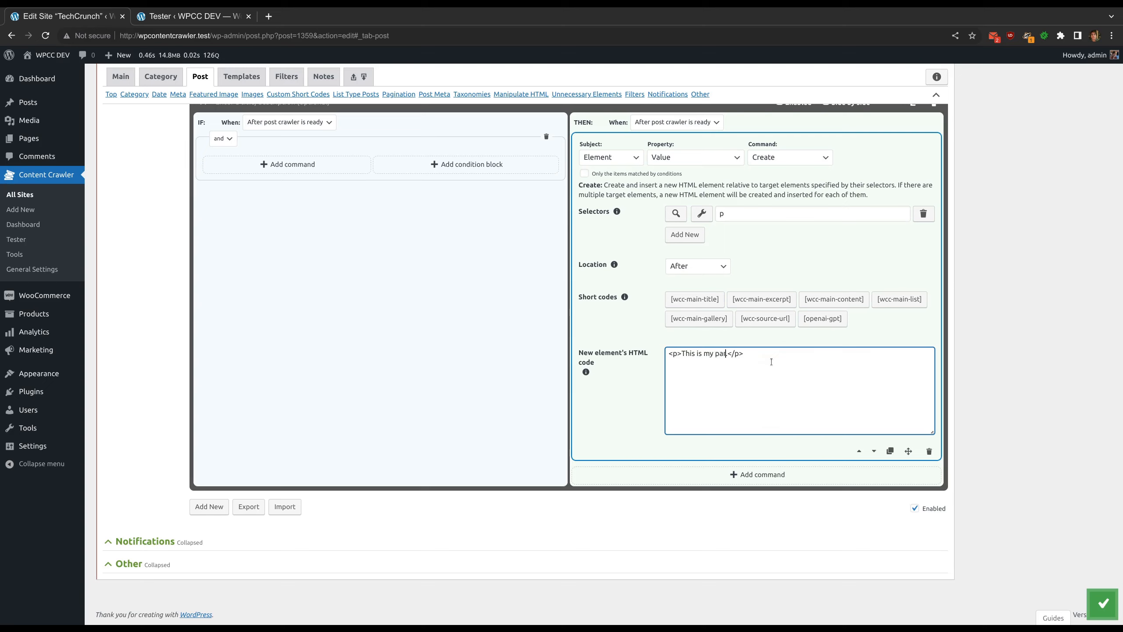
pyautogui.hotkey('ctrl', 'a')
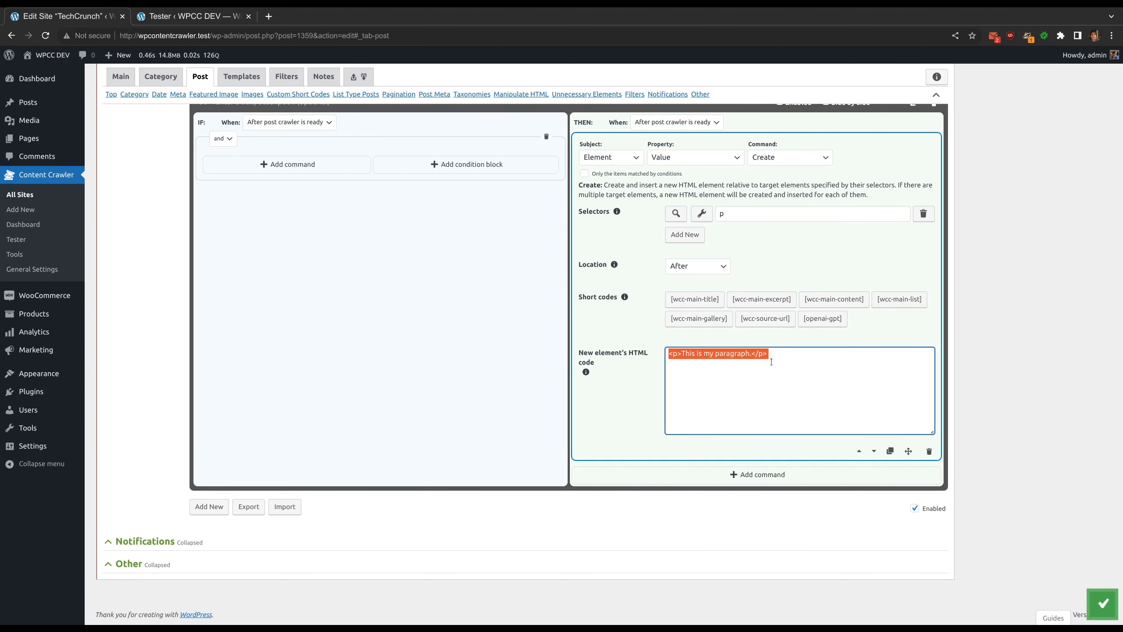
pyautogui.click(833, 358)
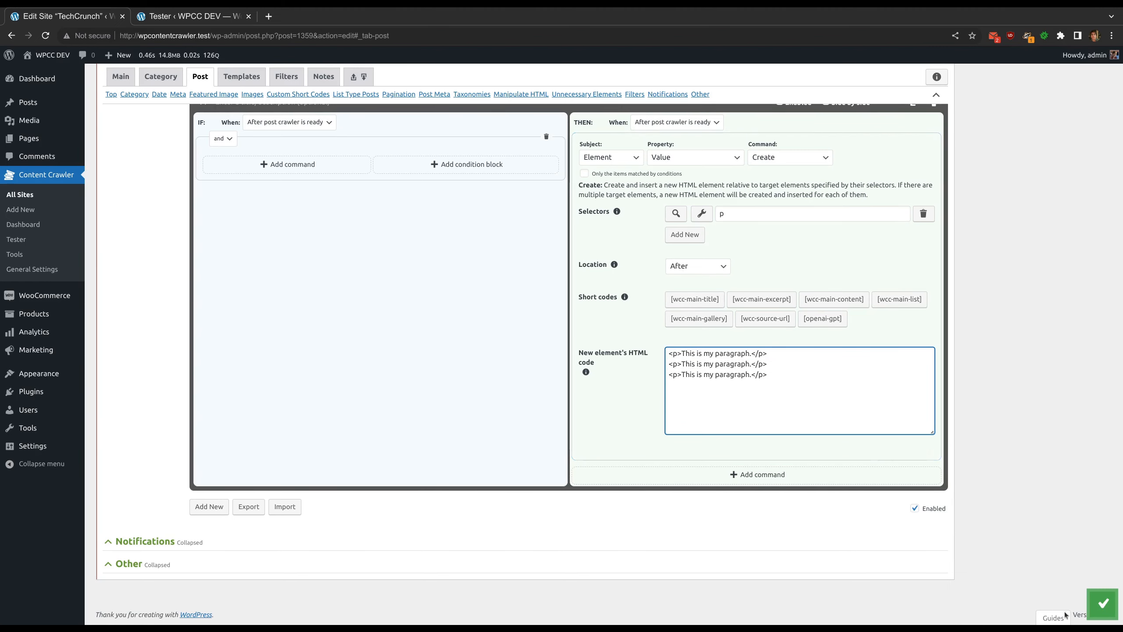
# - Save the site settings, rerun the post page test in the Tester and review the inserted paragraphs
pyautogui.click(1101, 605)
pyautogui.click(211, 16)
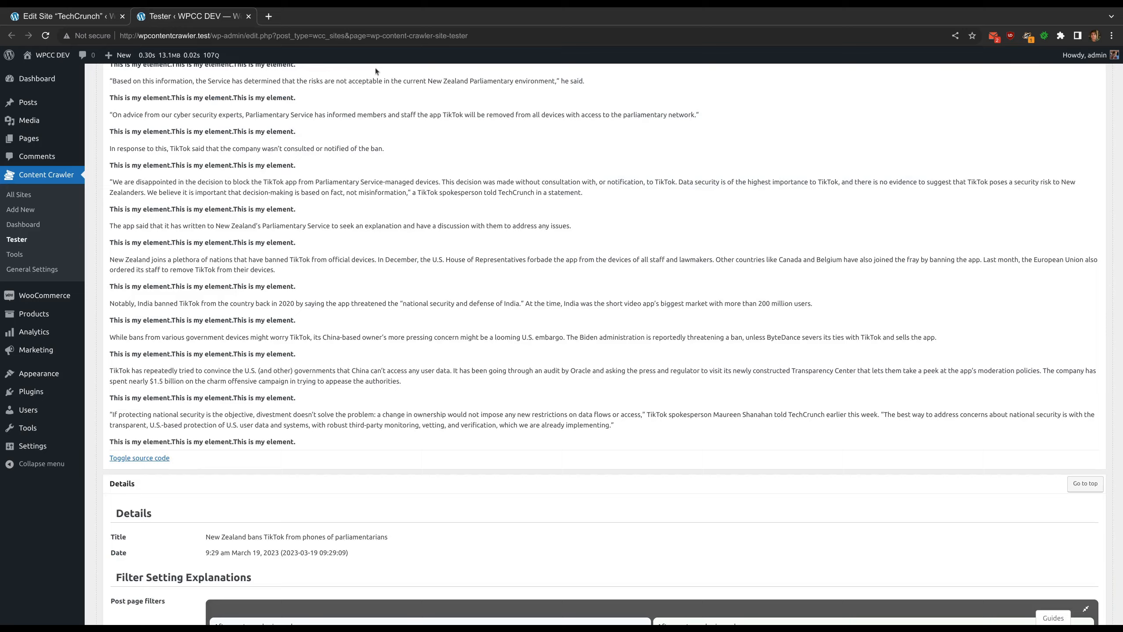
pyautogui.scroll(10, 454, 123)
pyautogui.click(490, 101)
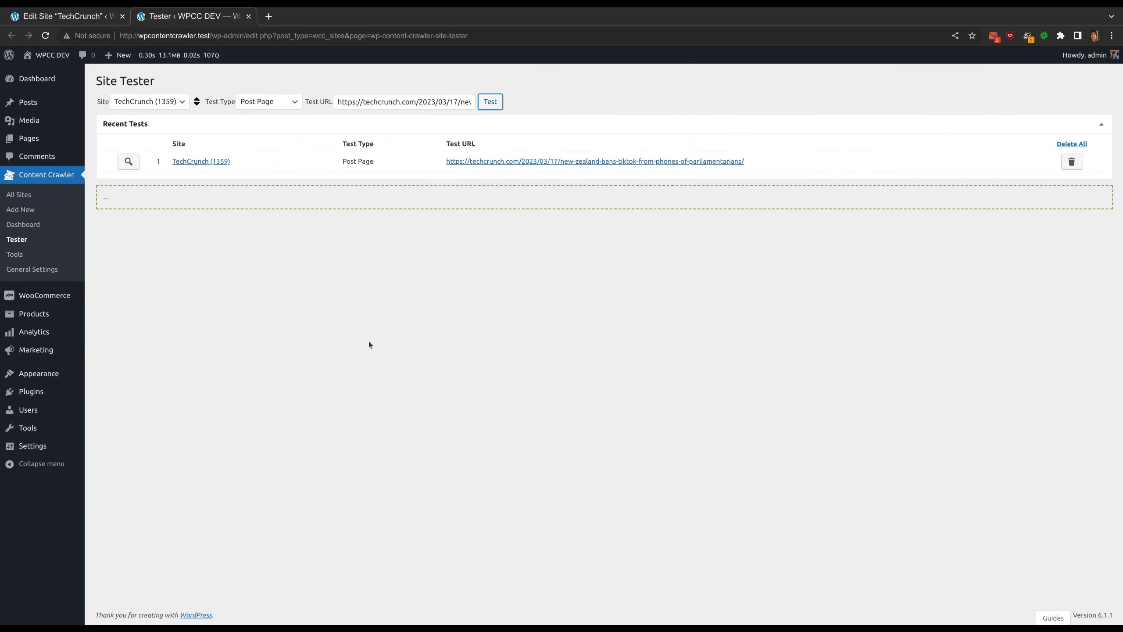
pyautogui.scroll(-5, 146, 248)
pyautogui.scroll(-10, 144, 246)
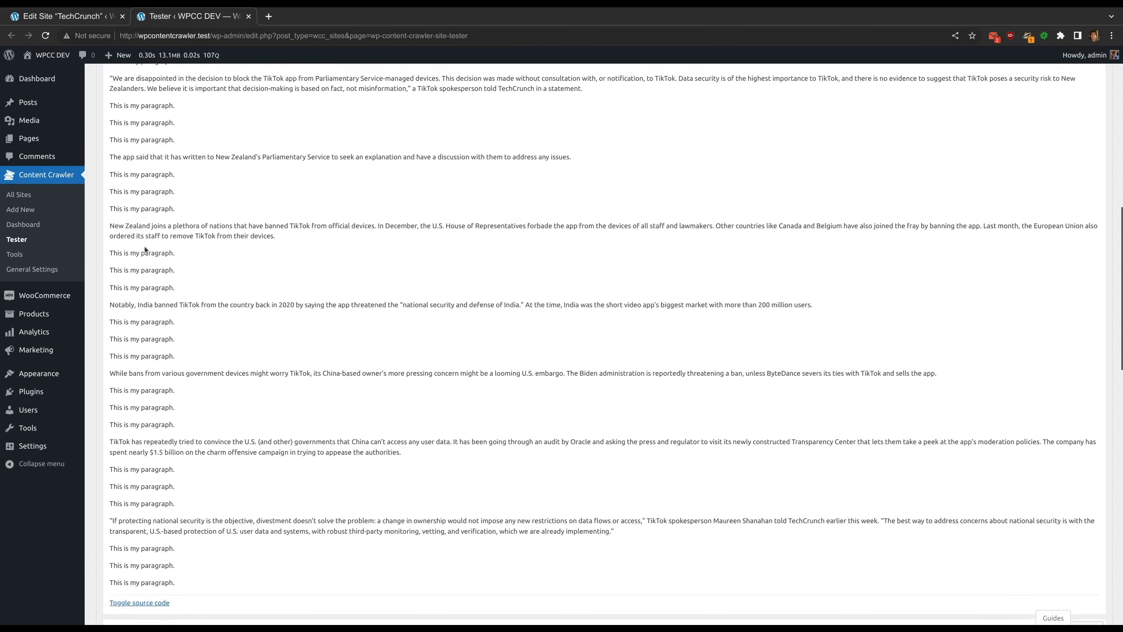
pyautogui.scroll(-5, 144, 246)
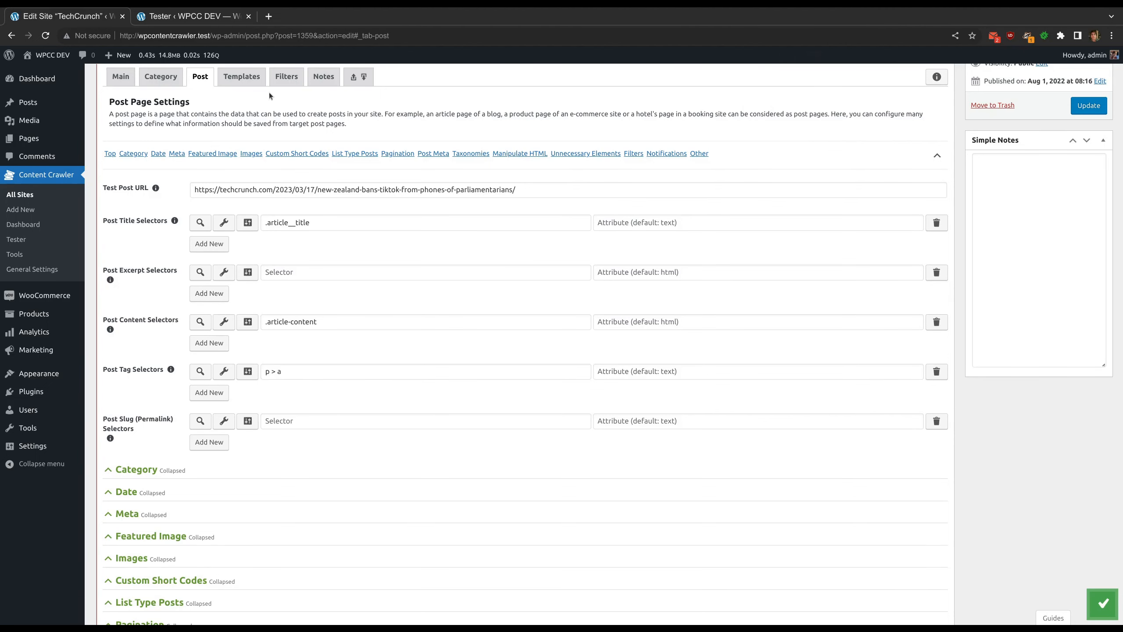
# - Set the action command of the site's post data filter to Field template
pyautogui.click(287, 76)
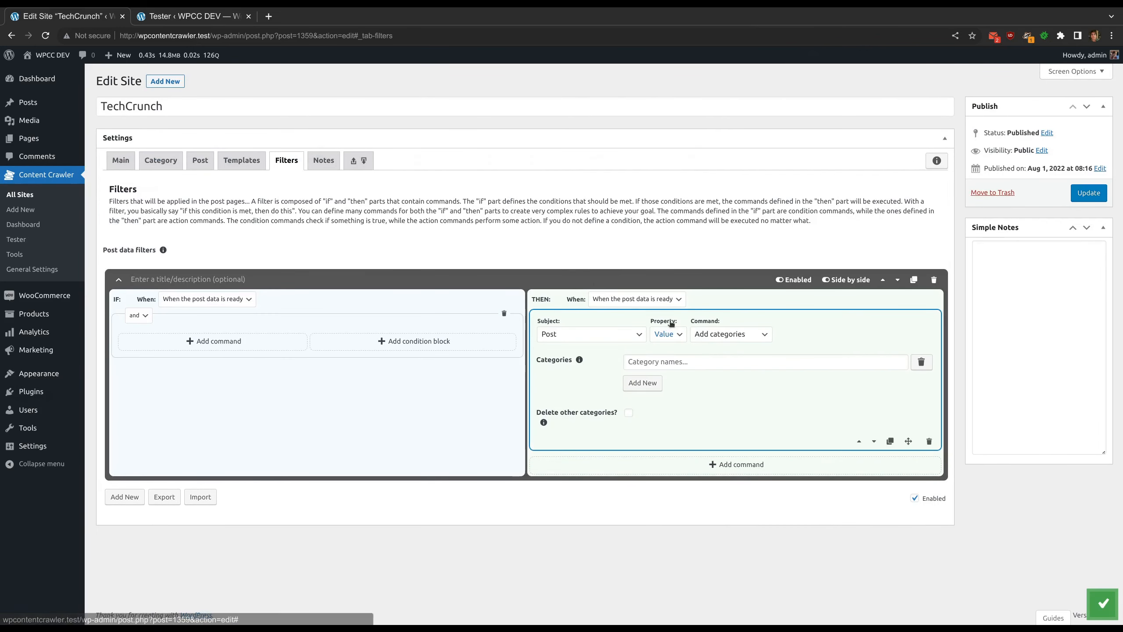
pyautogui.click(732, 335)
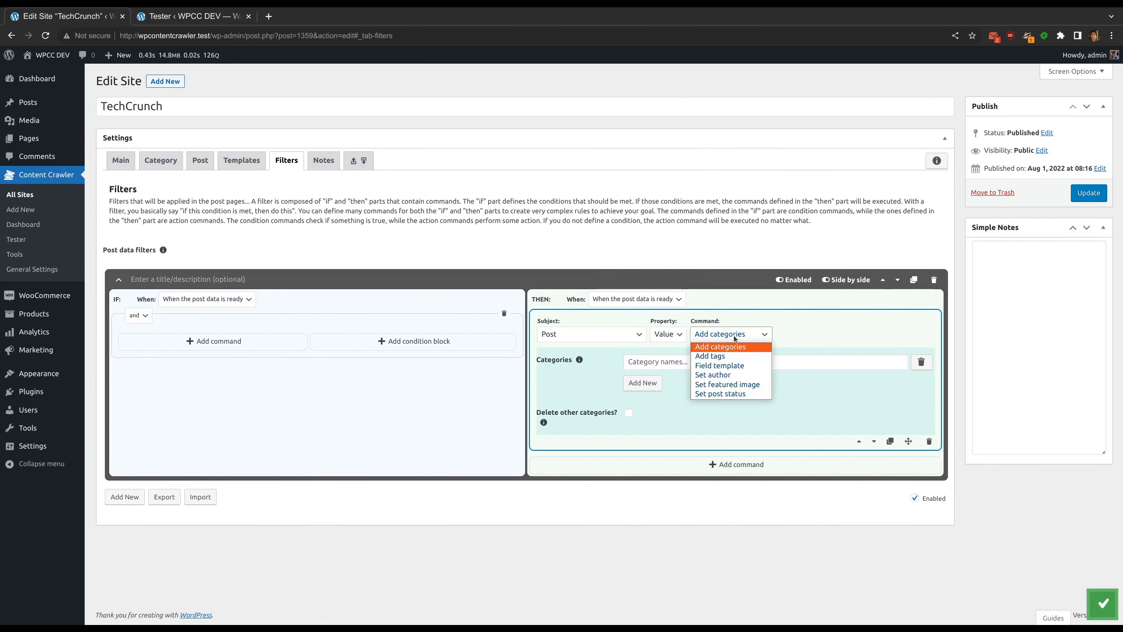
pyautogui.click(730, 367)
# - Choose Title, Content and Tags as the fields the Field template command applies to
pyautogui.click(676, 361)
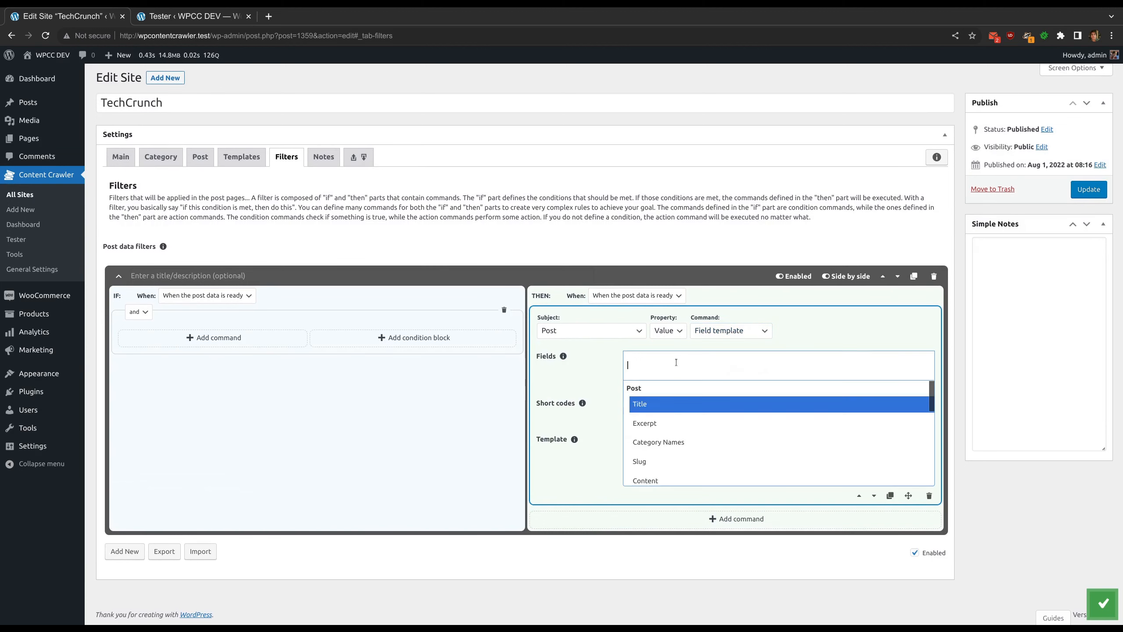
pyautogui.write('title')
pyautogui.press('Return')
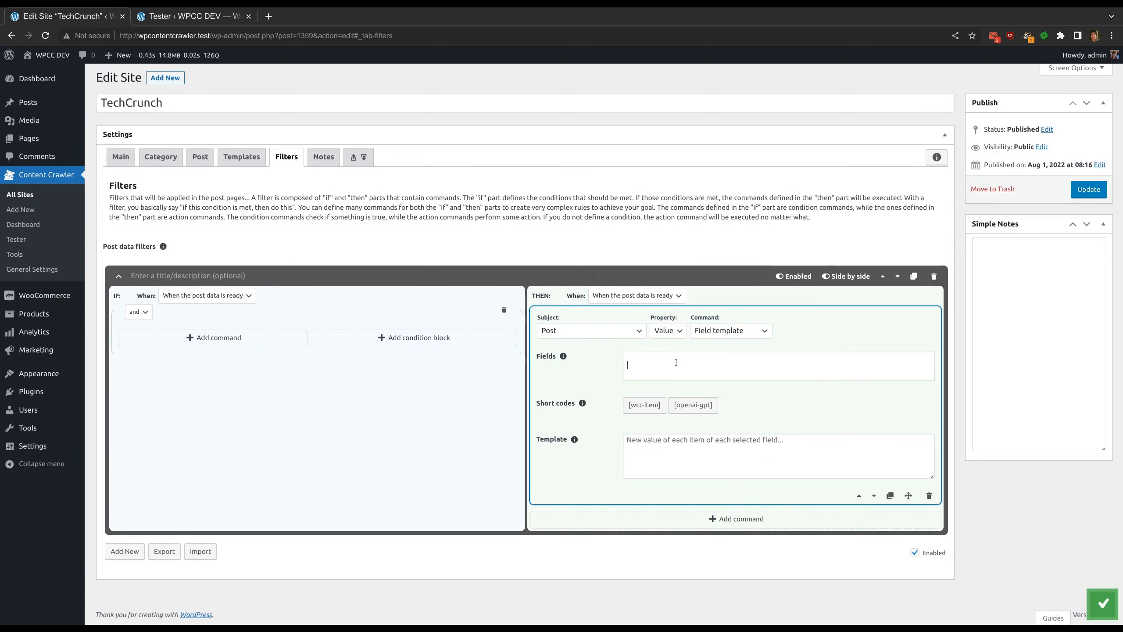
pyautogui.write('title')
pyautogui.press('Return')
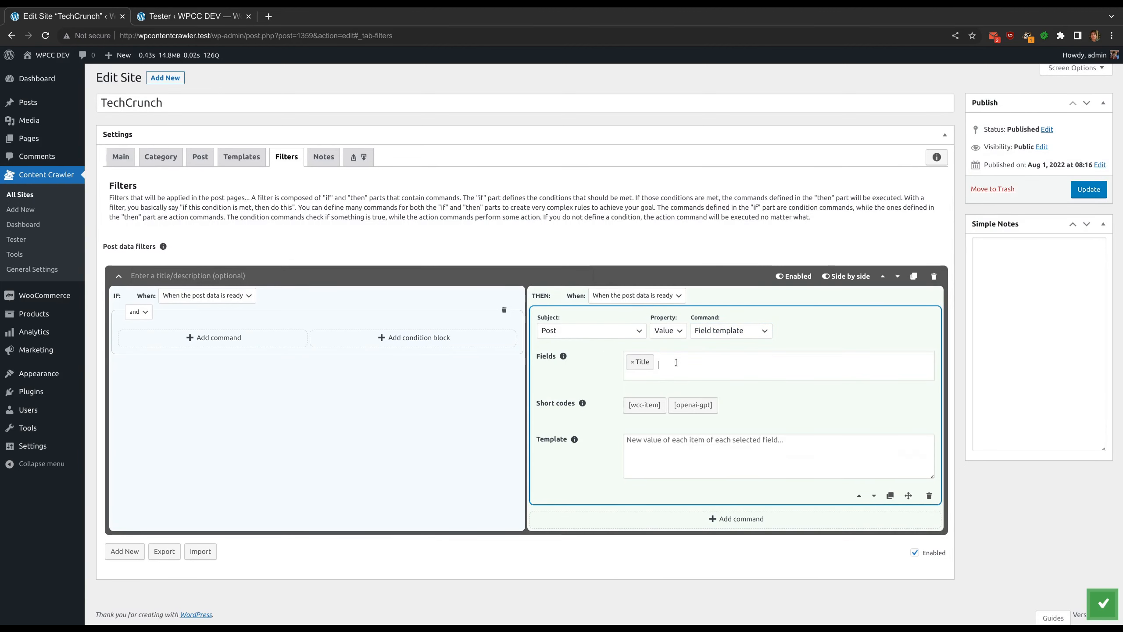
pyautogui.write('content')
pyautogui.press('Return')
pyautogui.write('tag')
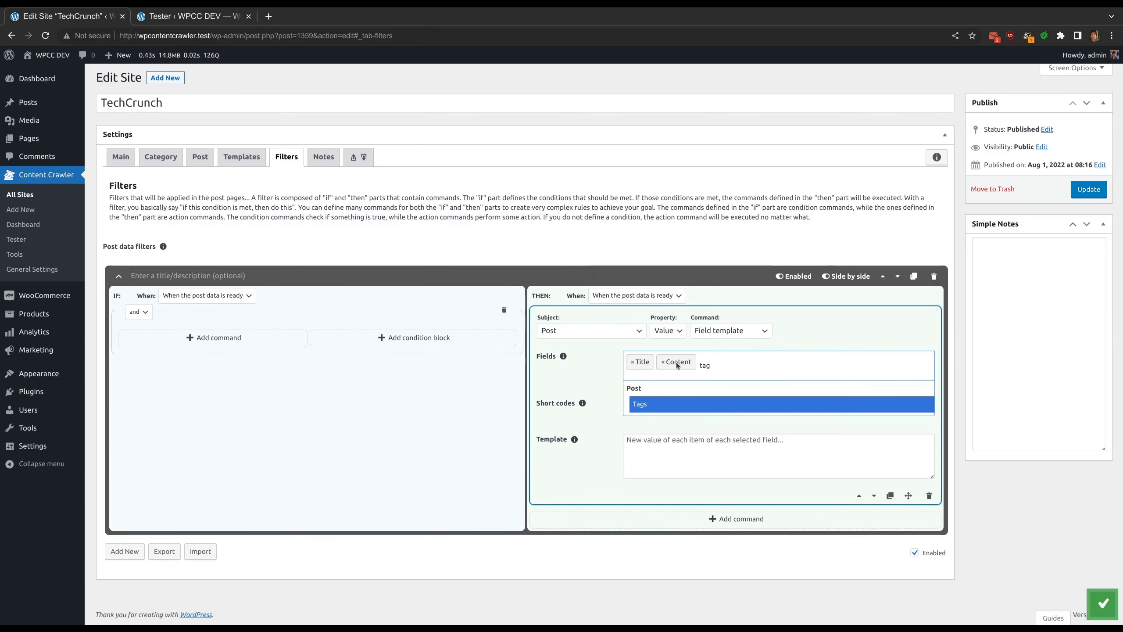
pyautogui.press('Return')
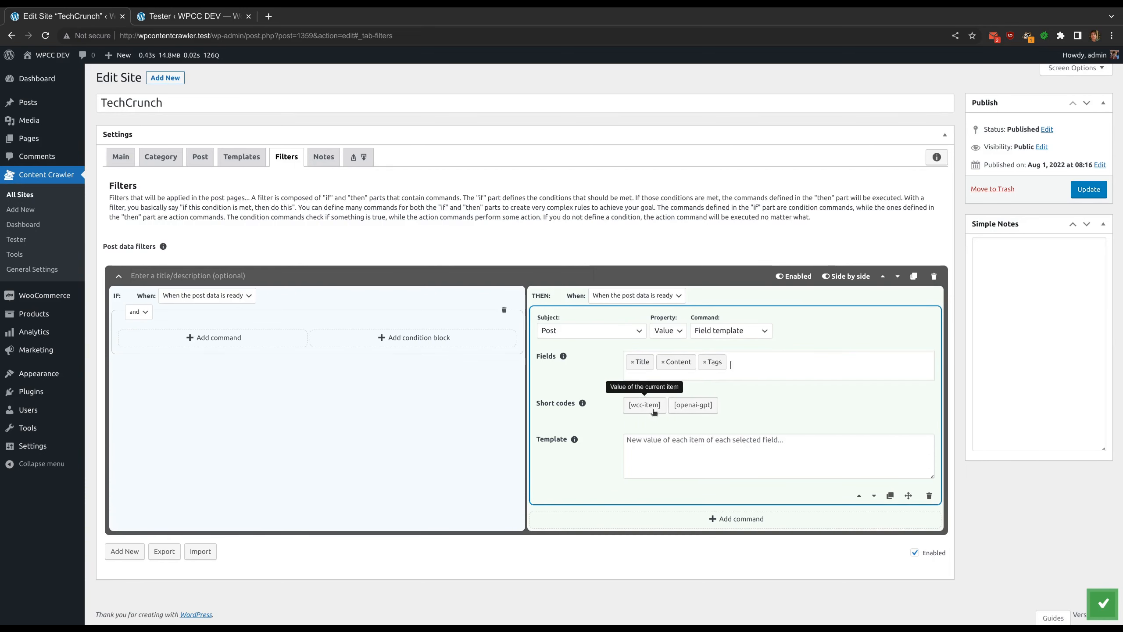
# - Set the command's template to "PREFIX - [wcc-item] - SUFFIX" and save the site settings
pyautogui.click(647, 438)
pyautogui.write('PREFIX')
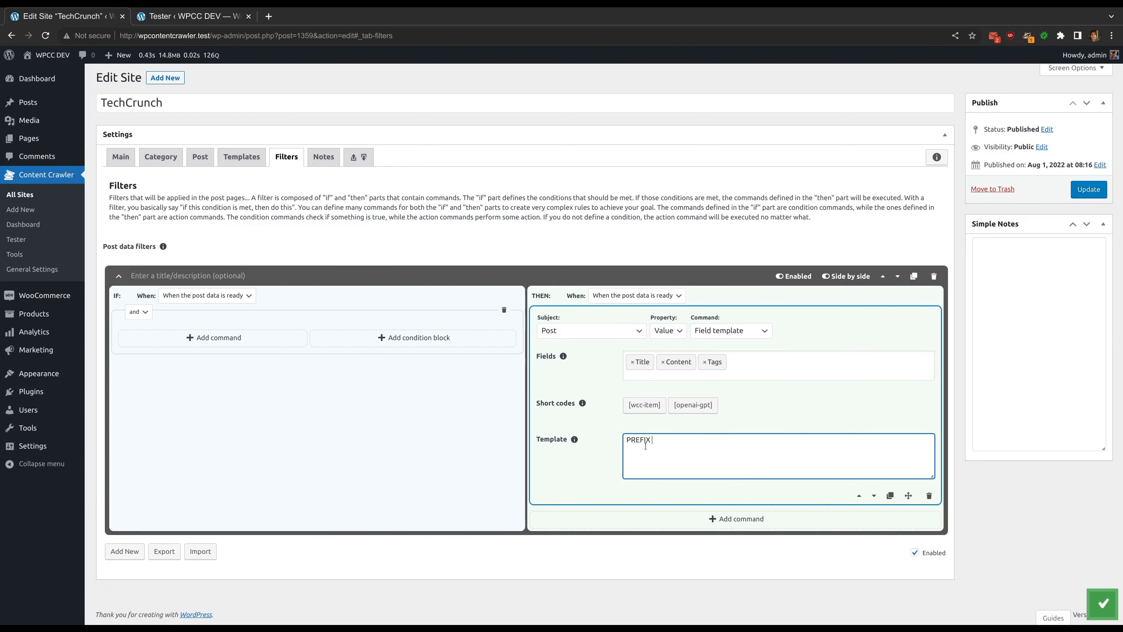
pyautogui.write(' -')
pyautogui.write('[wcc-item]')
pyautogui.write('- SUFFIX')
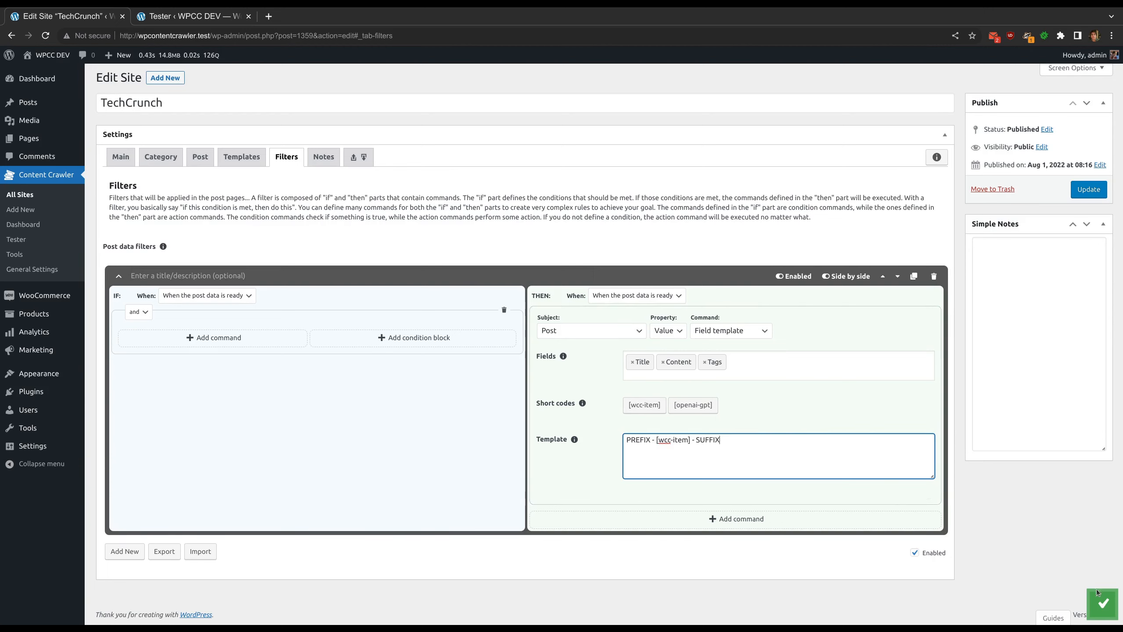
pyautogui.hotkey('ctrl', 's')
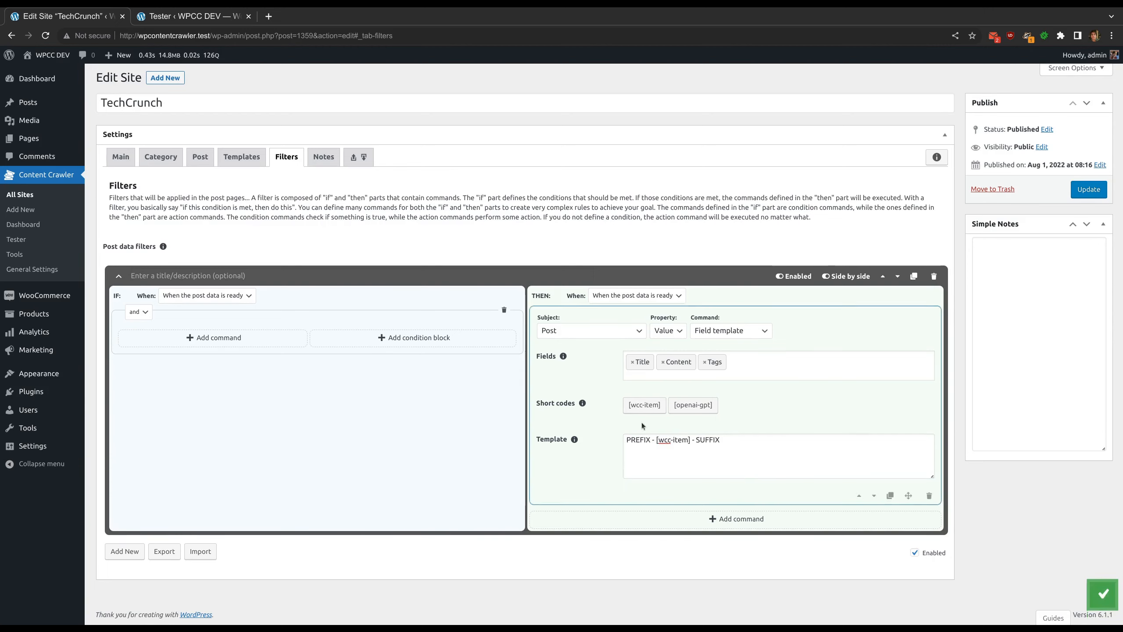
# - Rerun the recent TechCrunch post page test in the Tester and review the templated title, content, tags and filter explanations
pyautogui.click(186, 17)
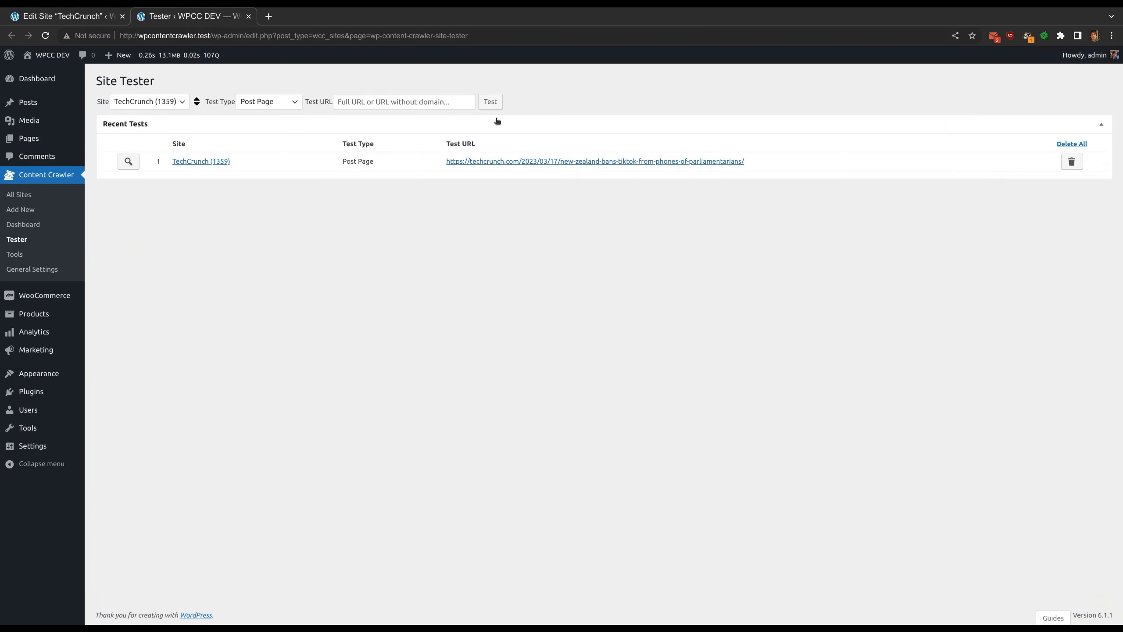
pyautogui.click(128, 164)
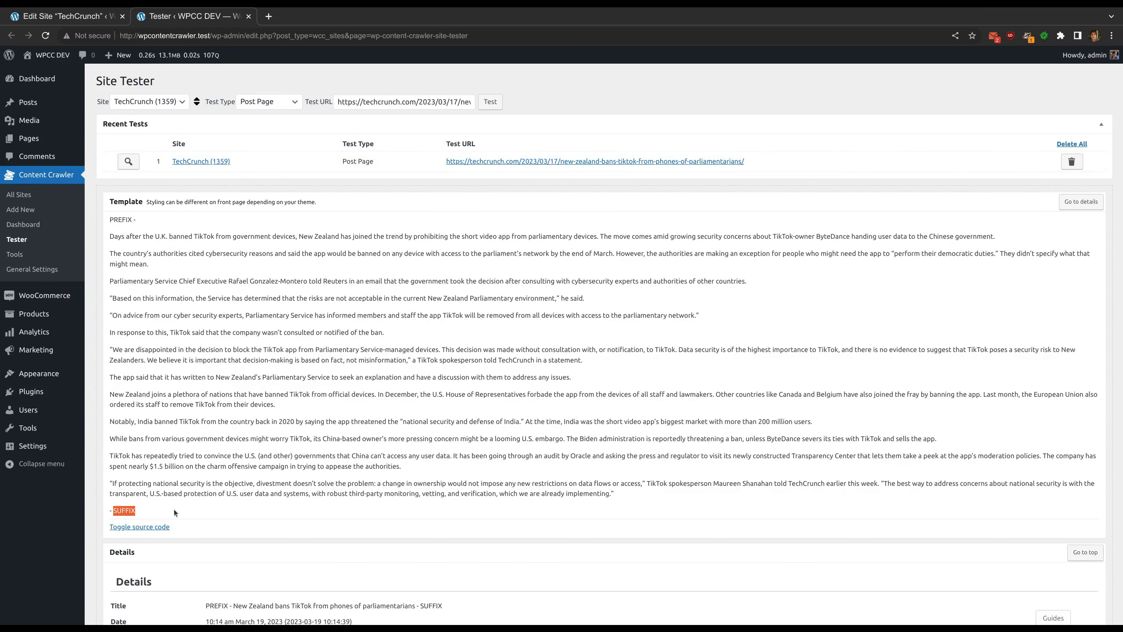
pyautogui.scroll(-5, 242, 383)
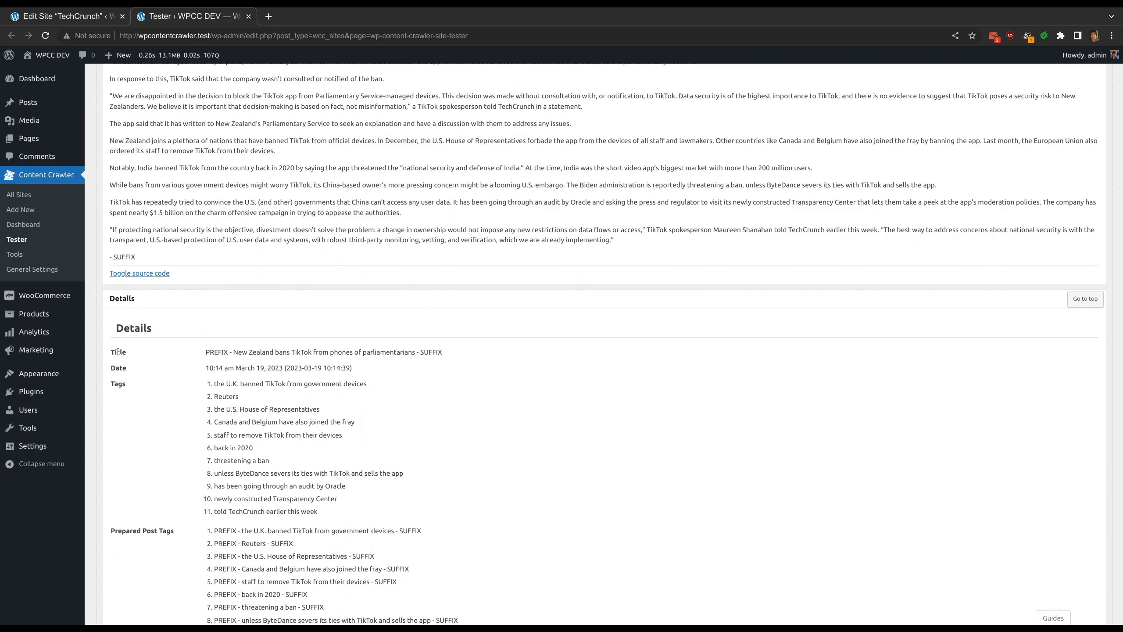
pyautogui.scroll(-5, 145, 358)
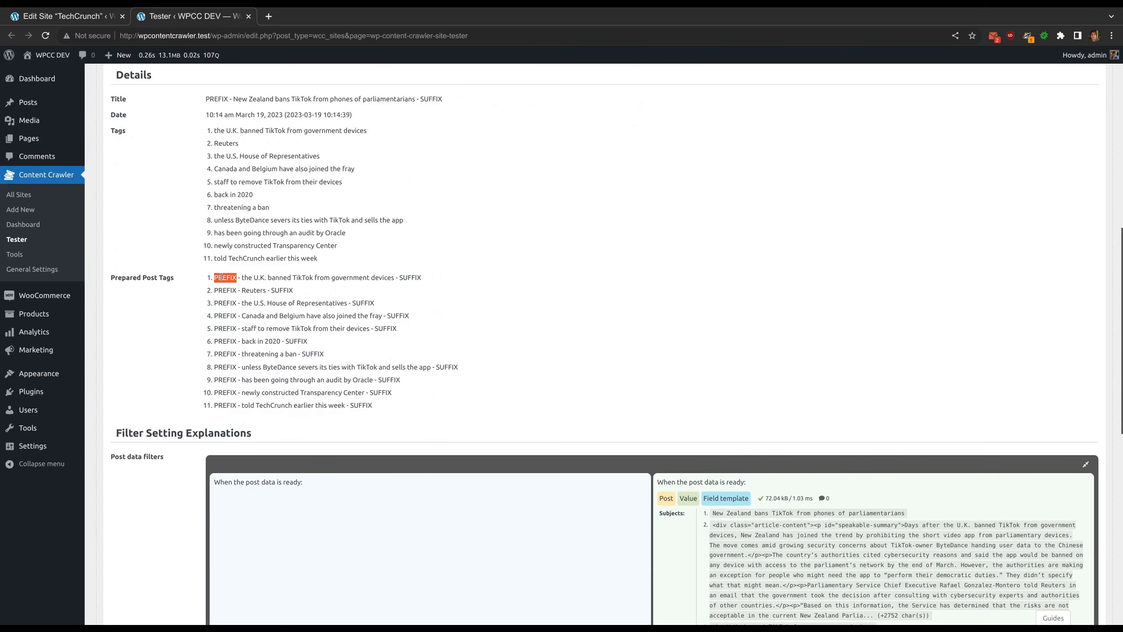
pyautogui.scroll(-6, 408, 300)
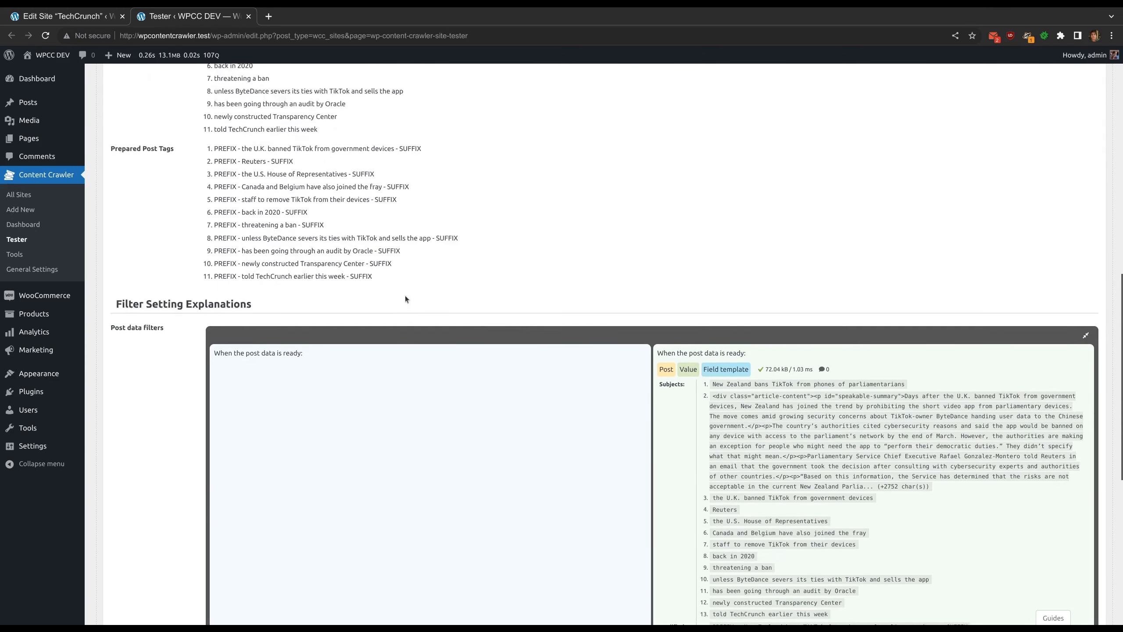
pyautogui.scroll(-3, 741, 197)
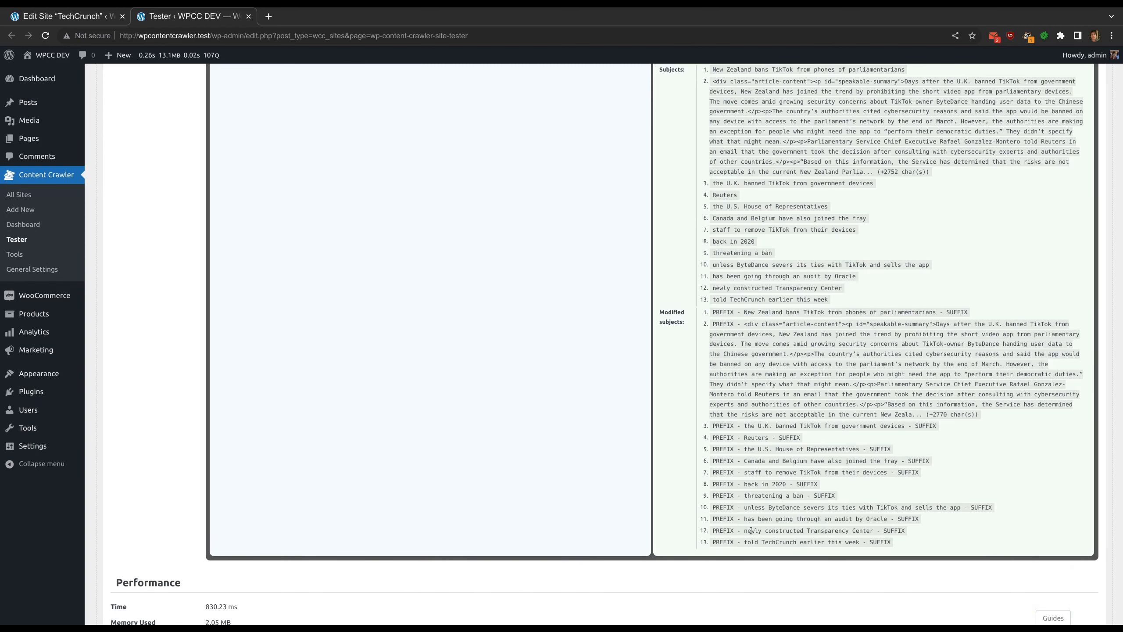
pyautogui.scroll(1, 751, 530)
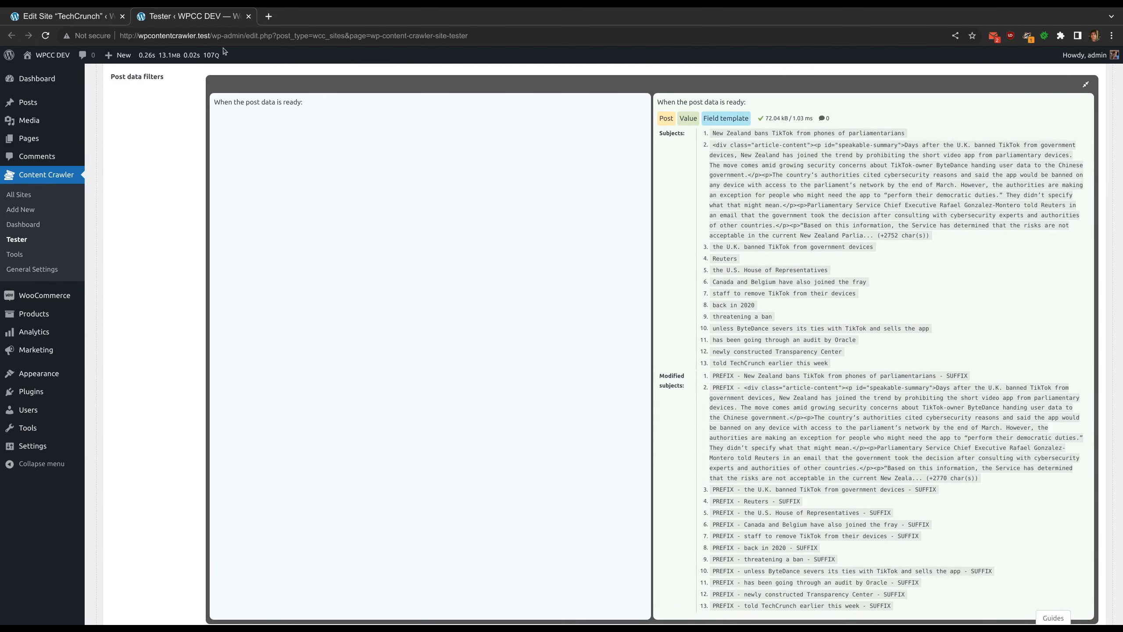
# - Back in the TechCrunch site's post settings, add an Unwrap element command to the post page filter
pyautogui.click(94, 20)
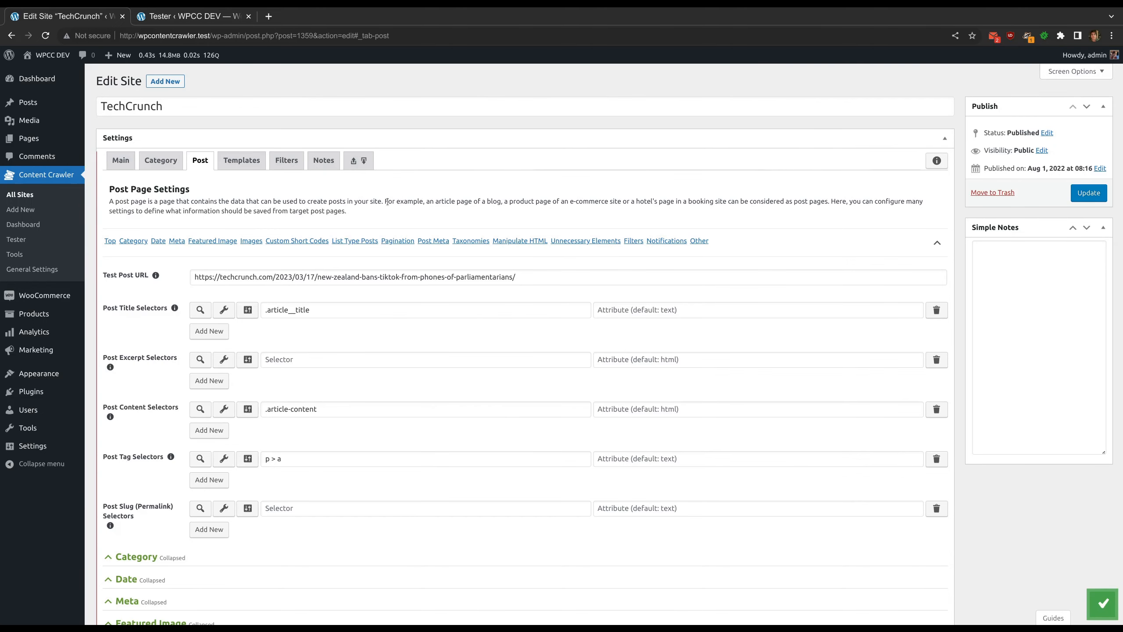
pyautogui.scroll(-7, 388, 202)
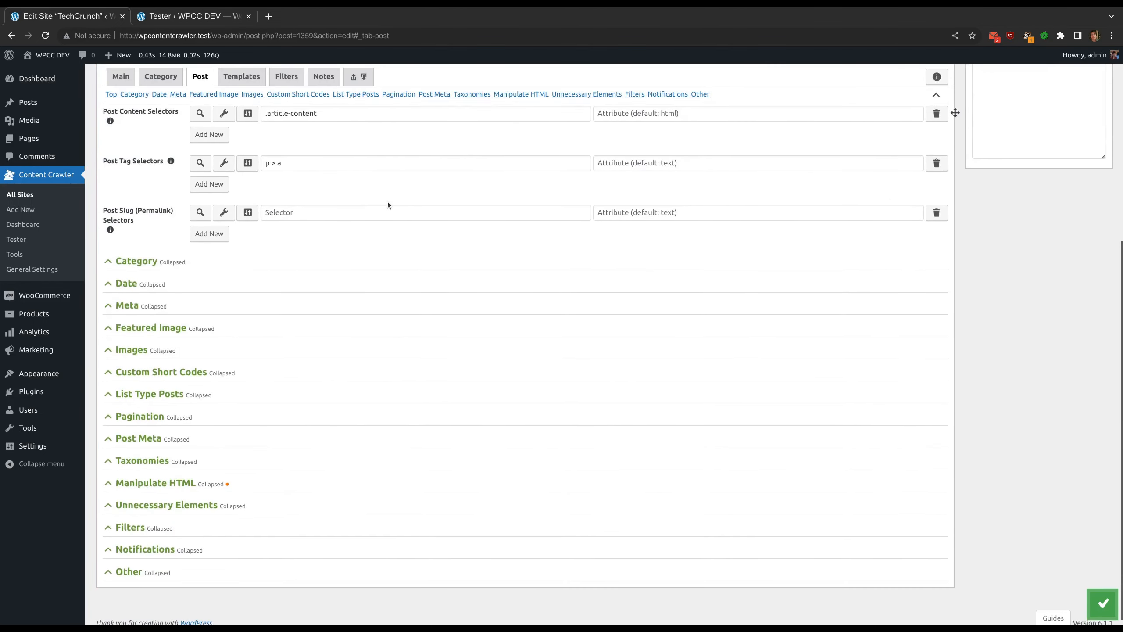
pyautogui.click(261, 516)
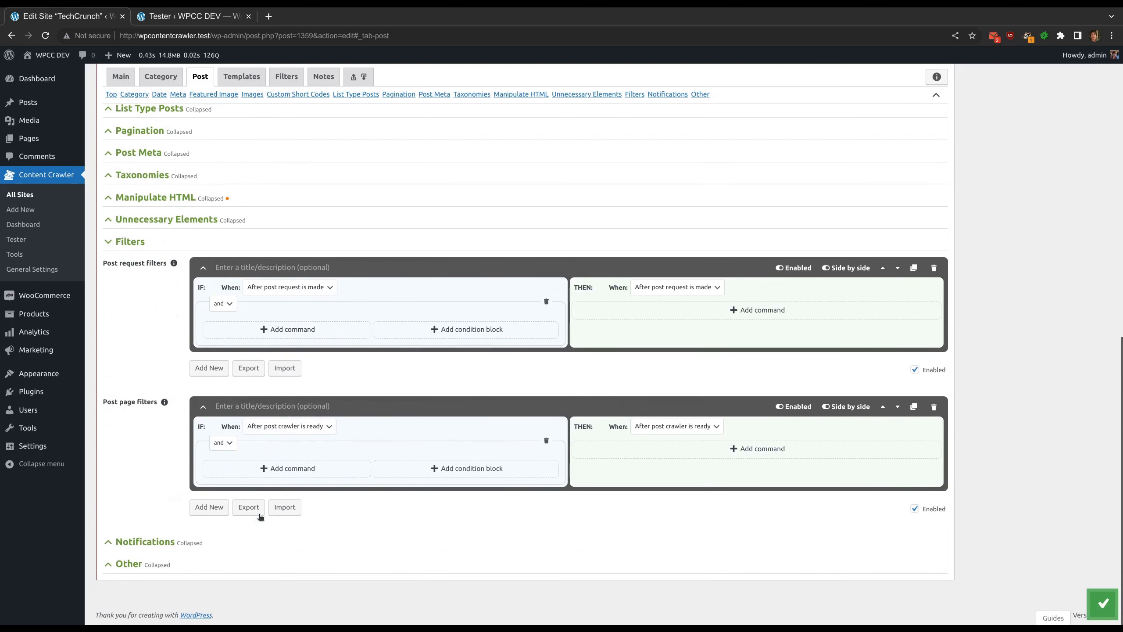
pyautogui.click(657, 449)
pyautogui.scroll(-3, 664, 399)
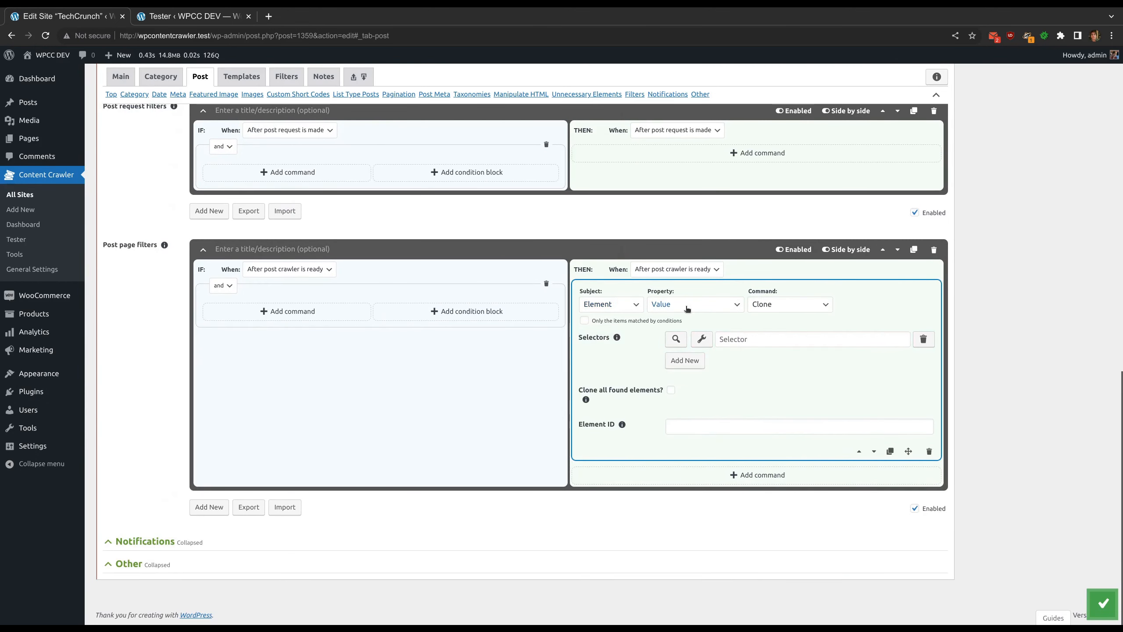
pyautogui.click(801, 305)
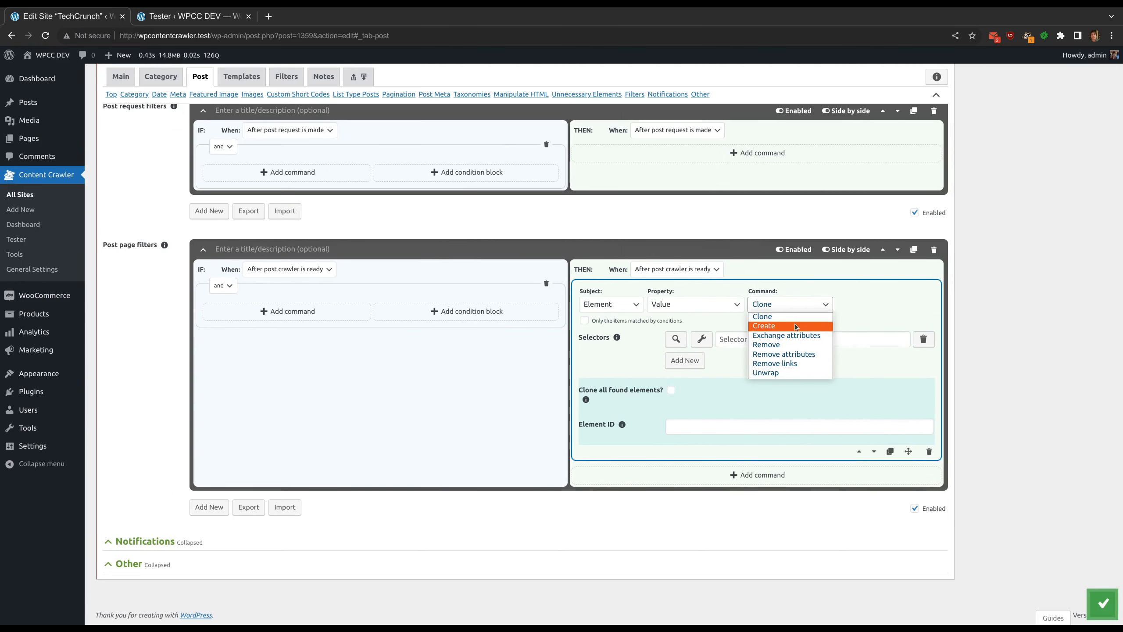
pyautogui.click(787, 373)
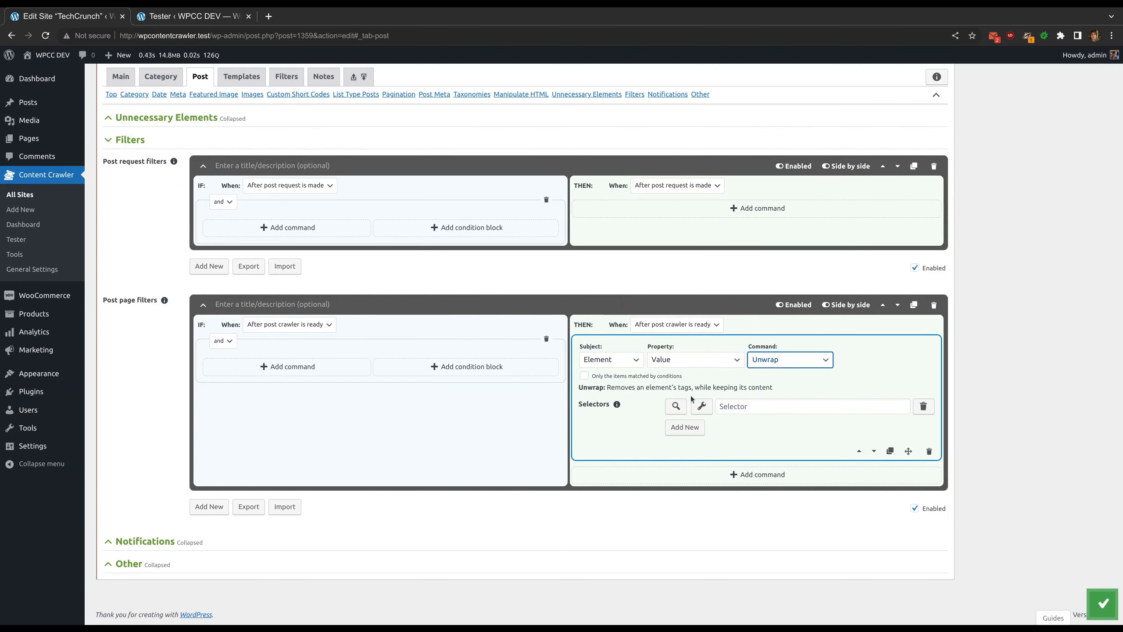
# - Visually select the article's links in Similar mode and apply p > a as the Unwrap command's selector
pyautogui.click(702, 406)
pyautogui.scroll(-4, 453, 345)
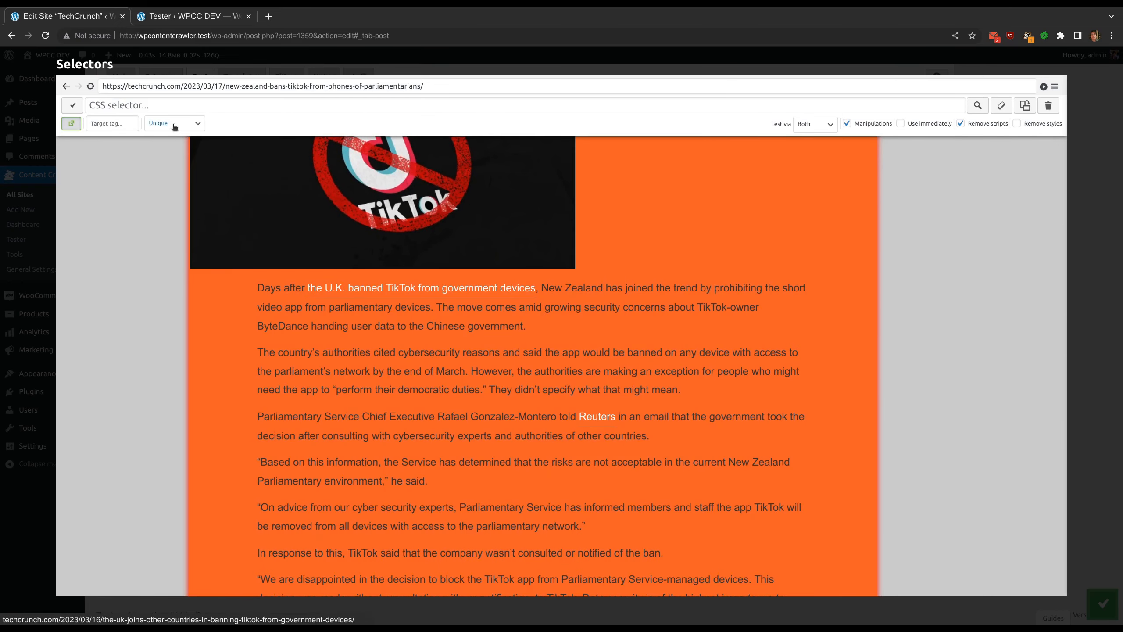
pyautogui.click(173, 123)
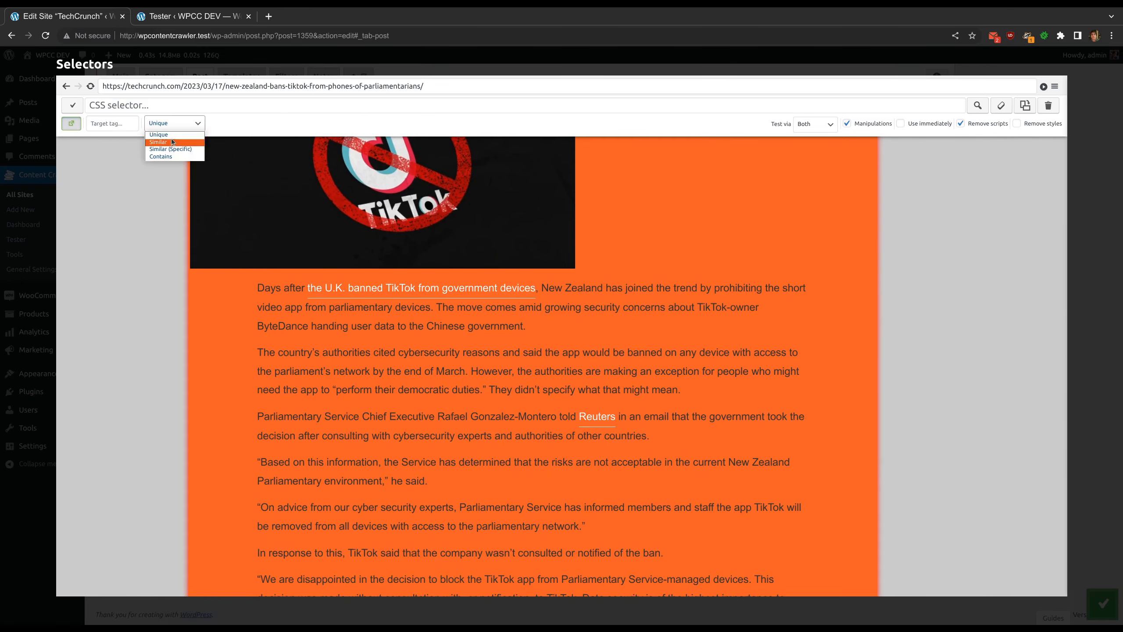
pyautogui.click(172, 142)
pyautogui.scroll(-8, 371, 283)
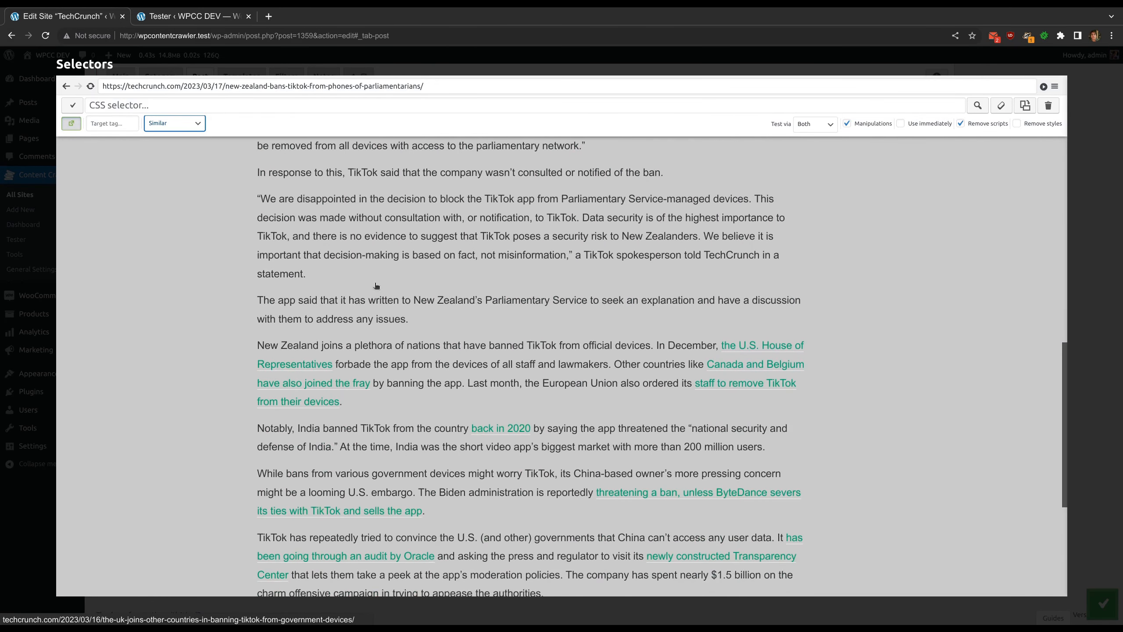
pyautogui.click(304, 369)
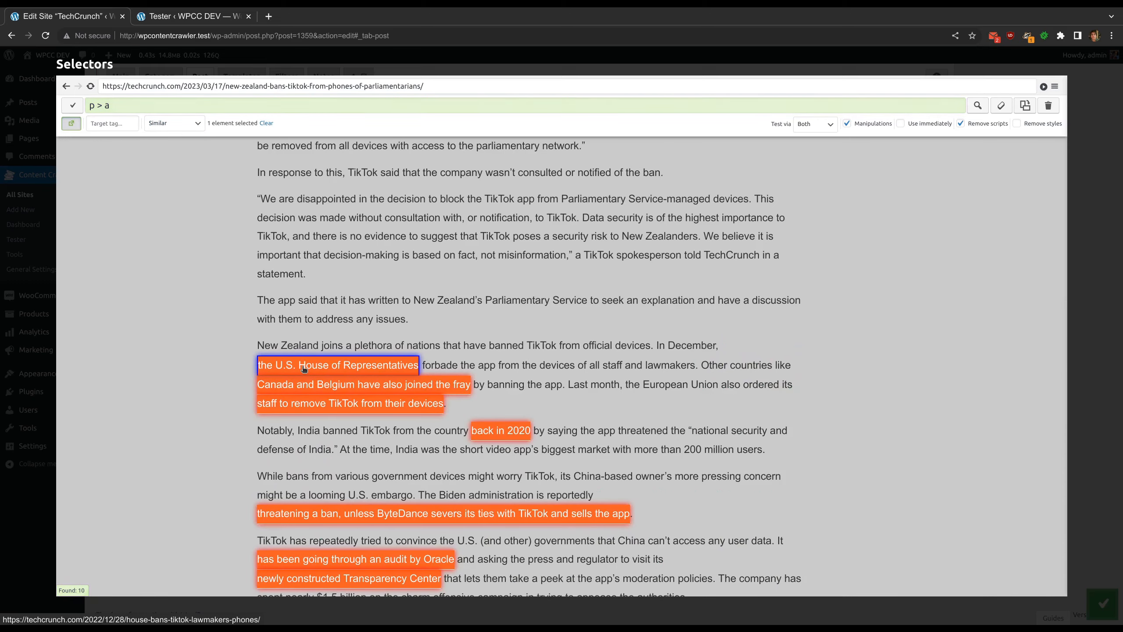
pyautogui.scroll(-6, 304, 369)
pyautogui.scroll(13, 304, 369)
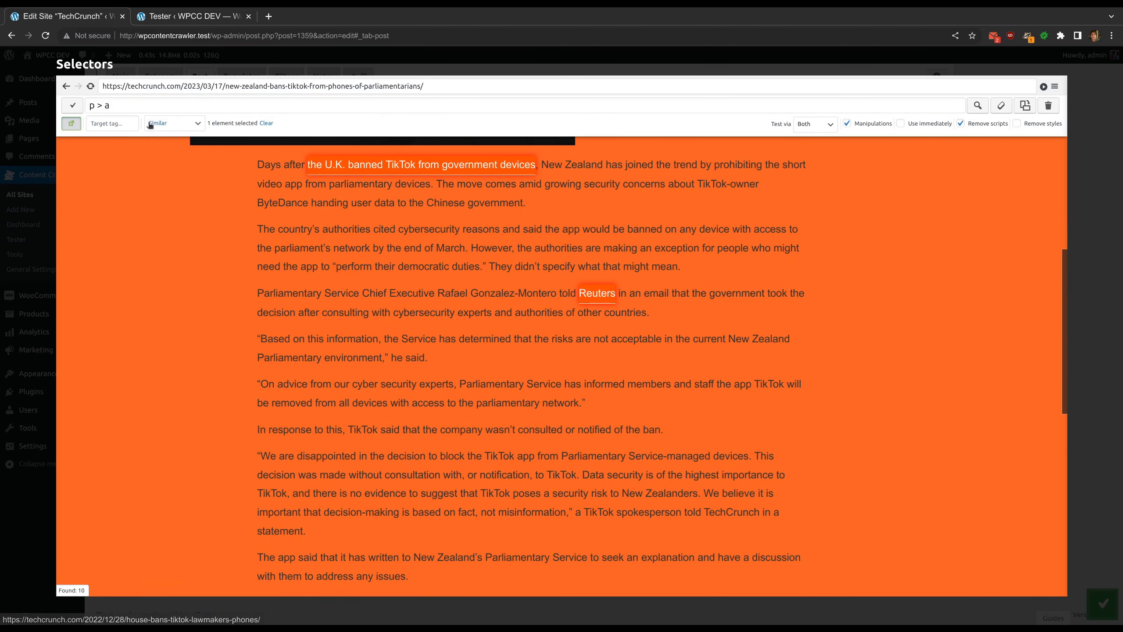
pyautogui.click(72, 105)
# - Reload the article preview from the post title's visual inspector and check whether the links in the text are unwrapped
pyautogui.scroll(15, 514, 352)
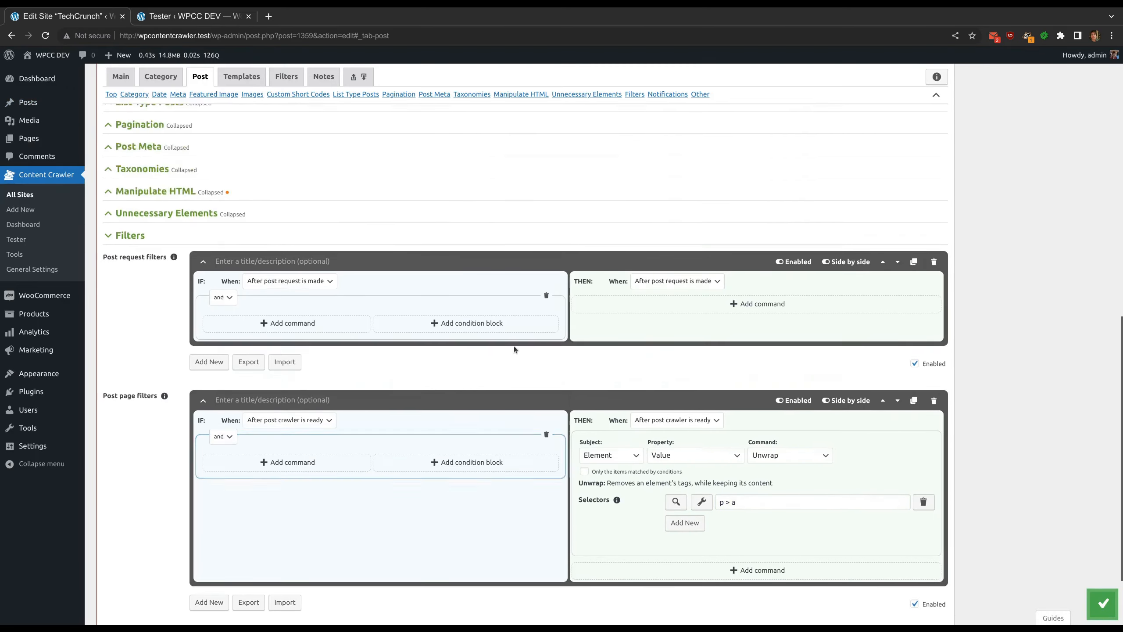
pyautogui.click(224, 310)
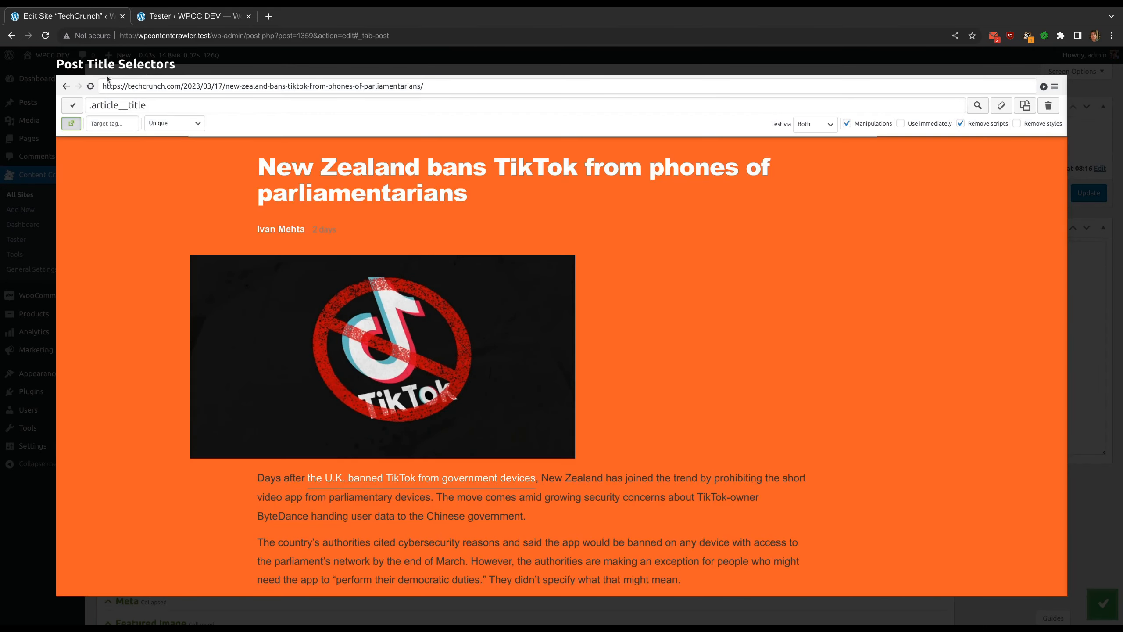
pyautogui.scroll(-8, 433, 423)
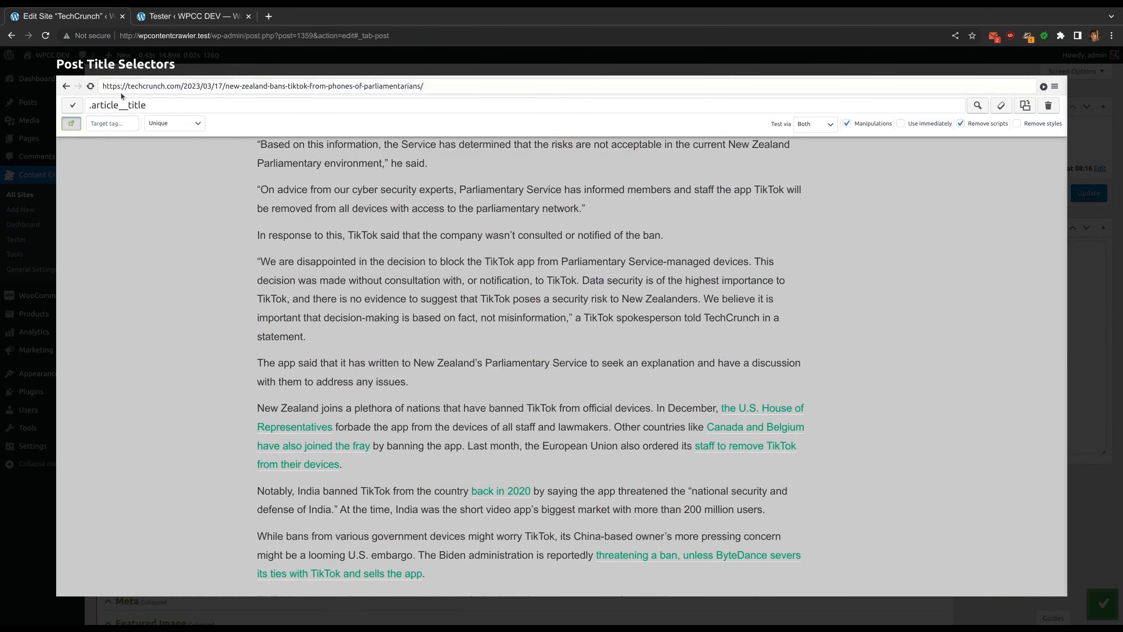
pyautogui.click(91, 86)
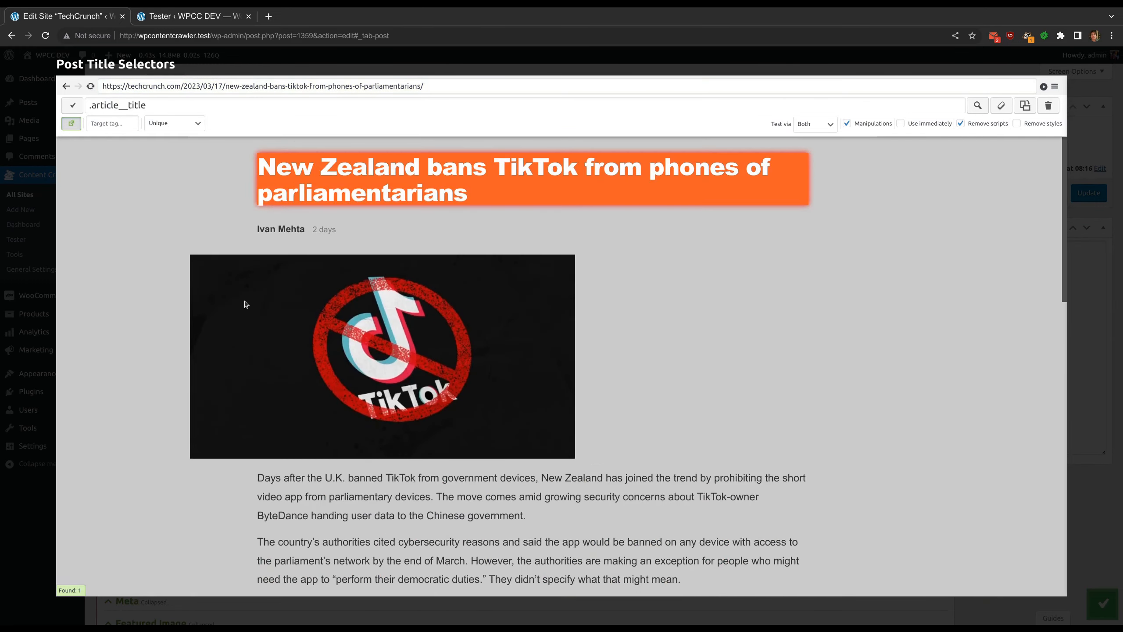
pyautogui.scroll(-5, 244, 301)
pyautogui.scroll(-10, 396, 258)
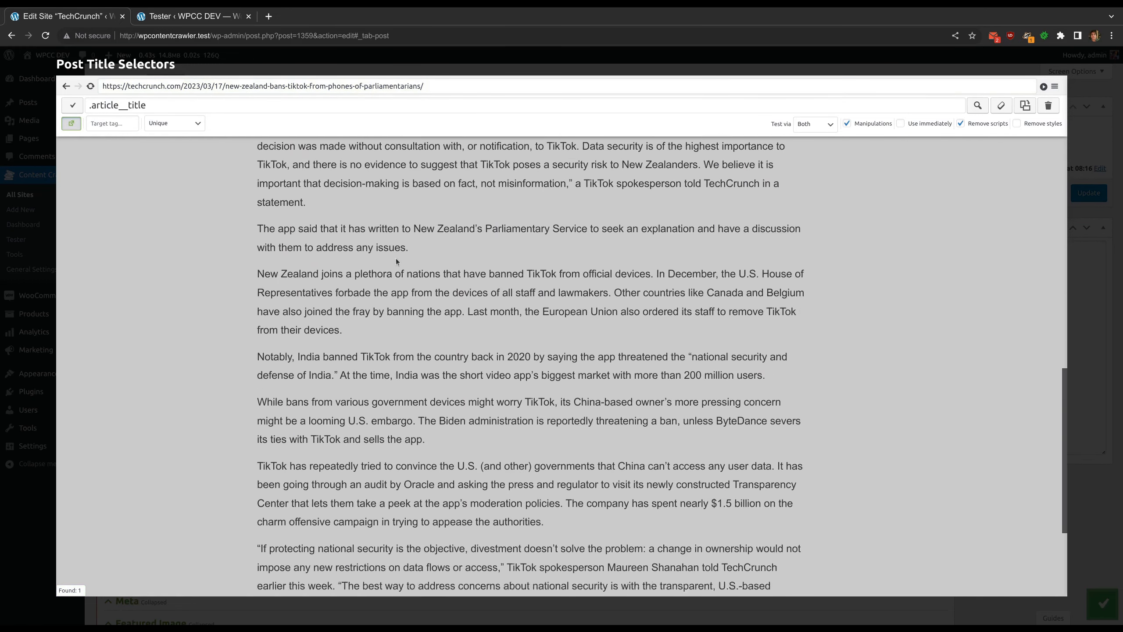
pyautogui.click(400, 57)
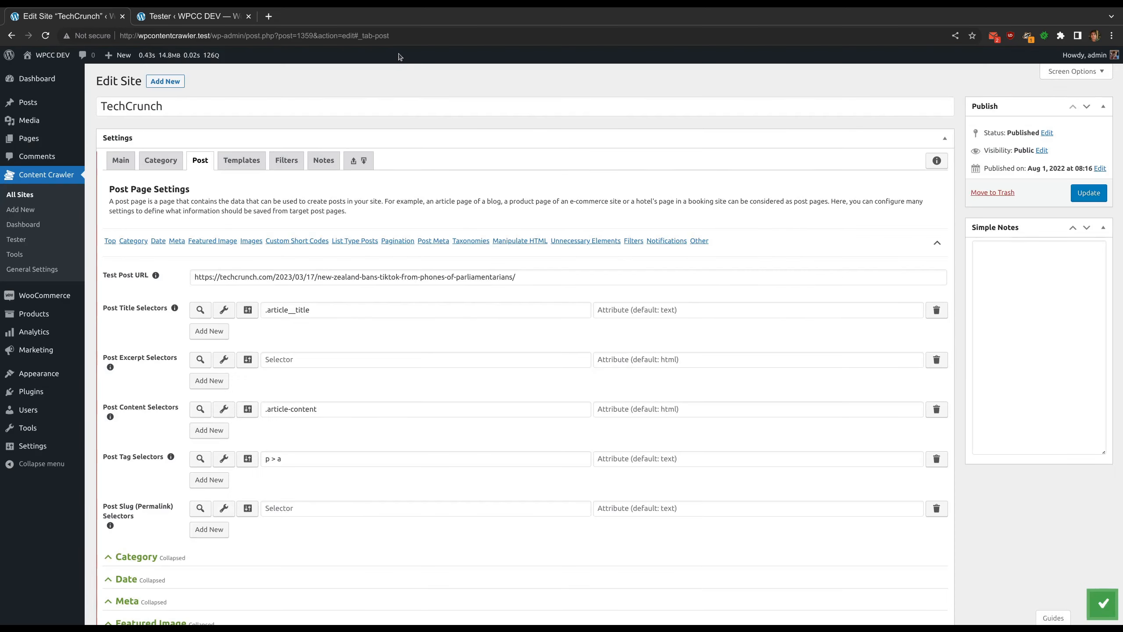
# - Run the recent TechCrunch test in the Tester, save the site settings with the Unwrap filter, and rerun the test
pyautogui.click(180, 20)
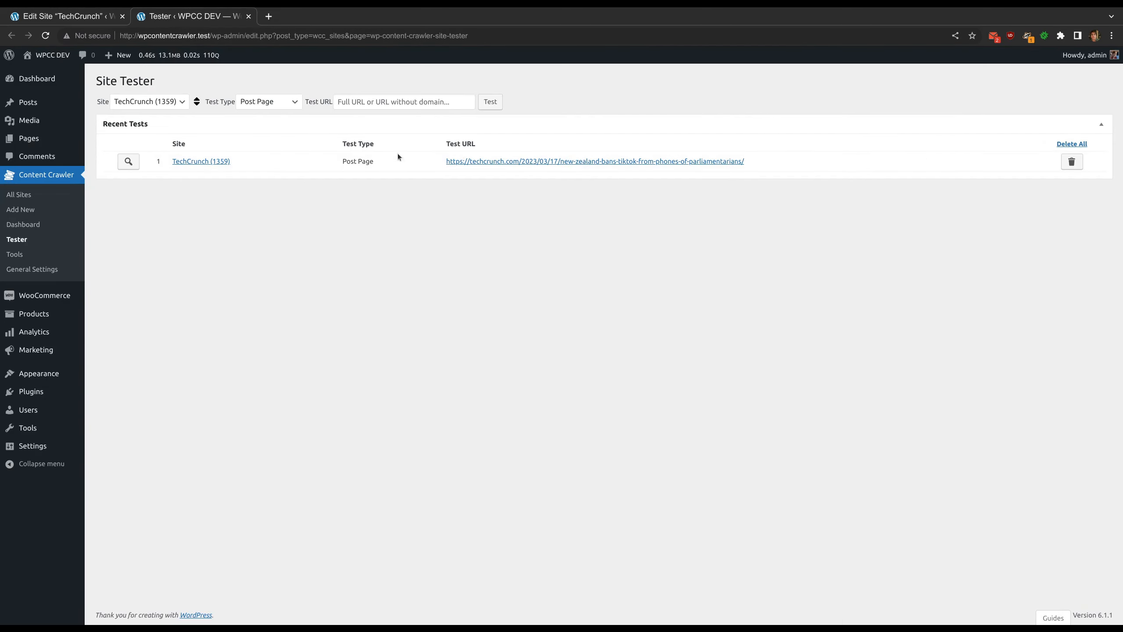
pyautogui.click(128, 161)
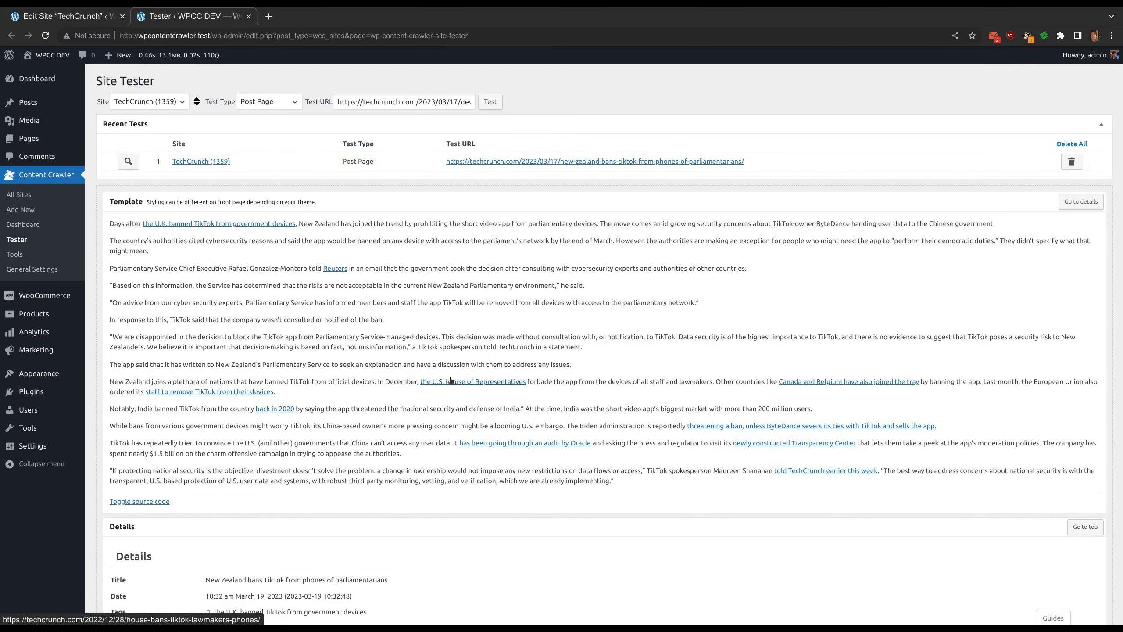
pyautogui.click(88, 20)
pyautogui.scroll(-13, 965, 464)
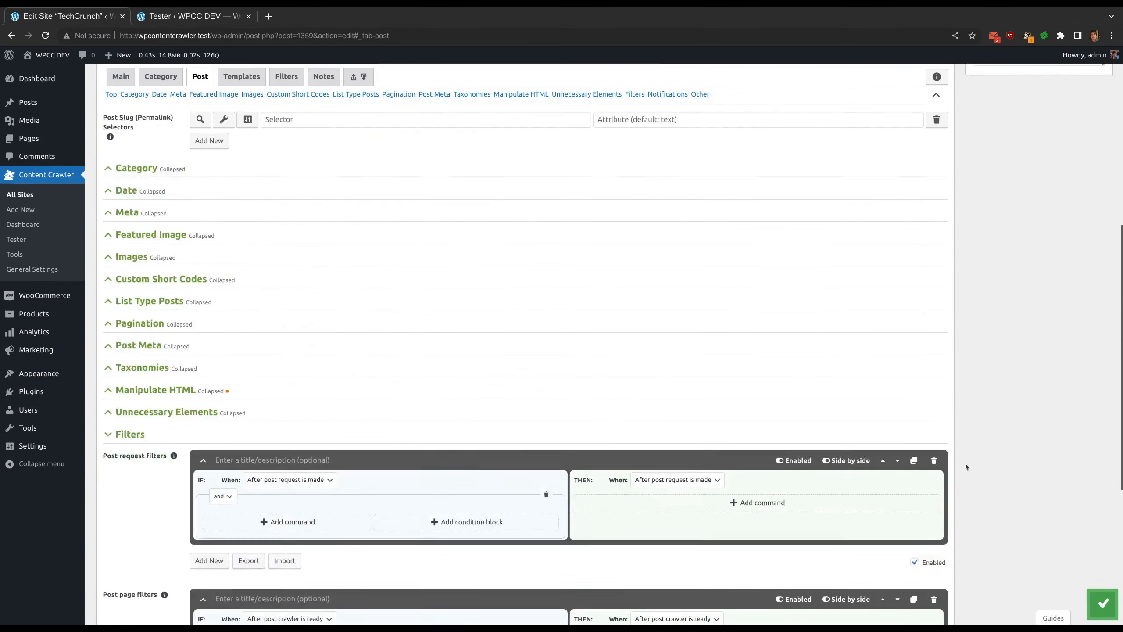
pyautogui.click(1104, 600)
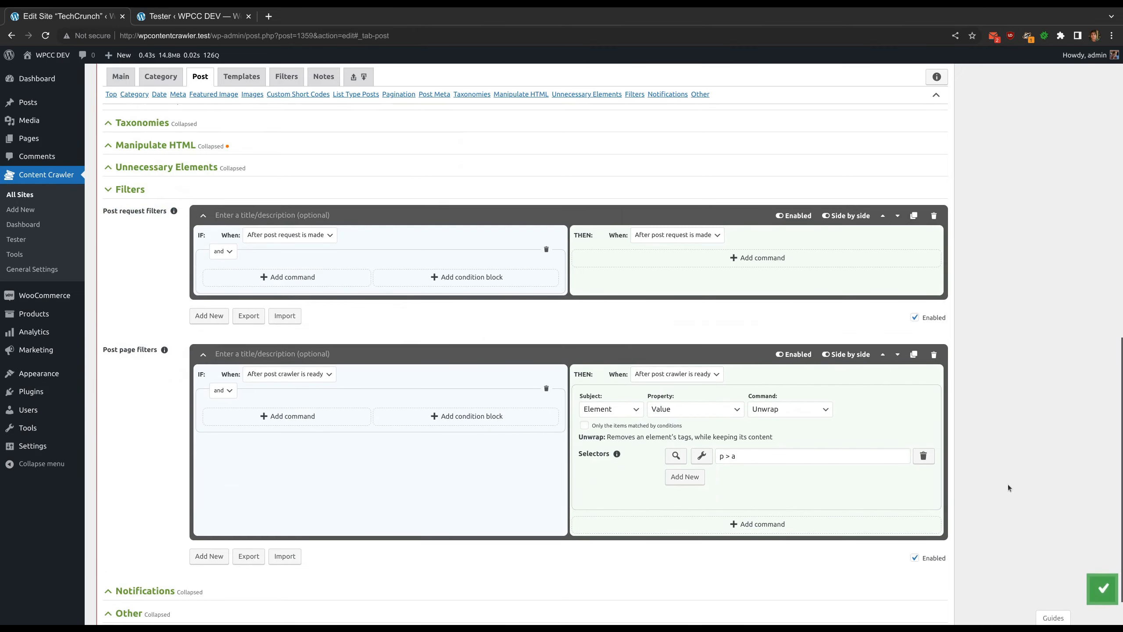
pyautogui.click(189, 16)
pyautogui.click(491, 102)
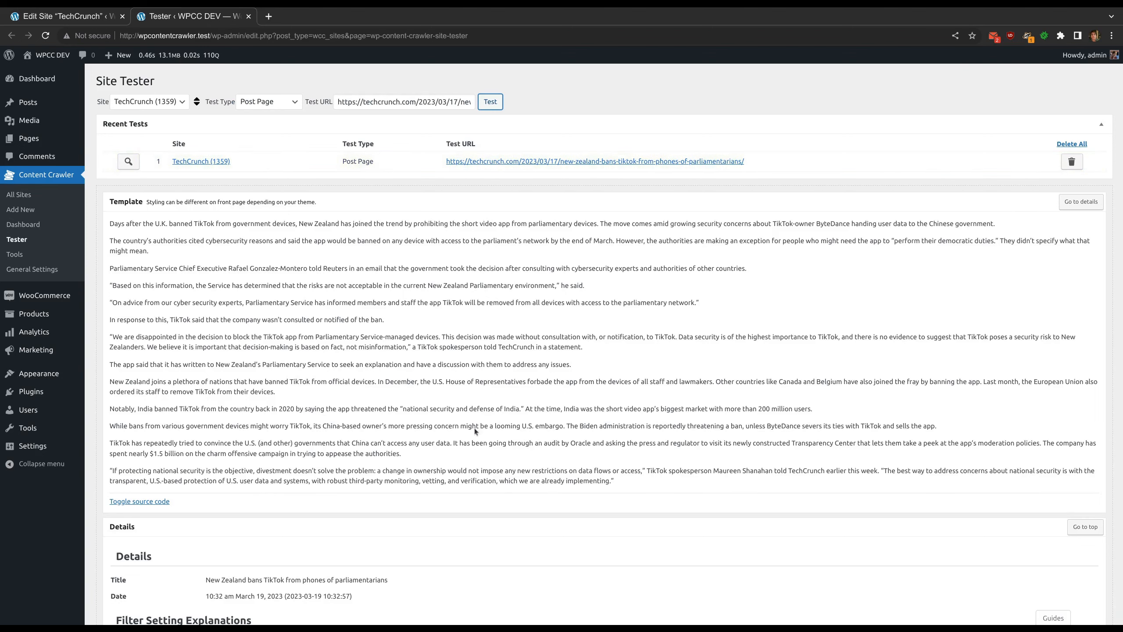
# - Add a second selector to the Unwrap command, picking an article paragraph visually in Similar mode and applying p
pyautogui.click(77, 16)
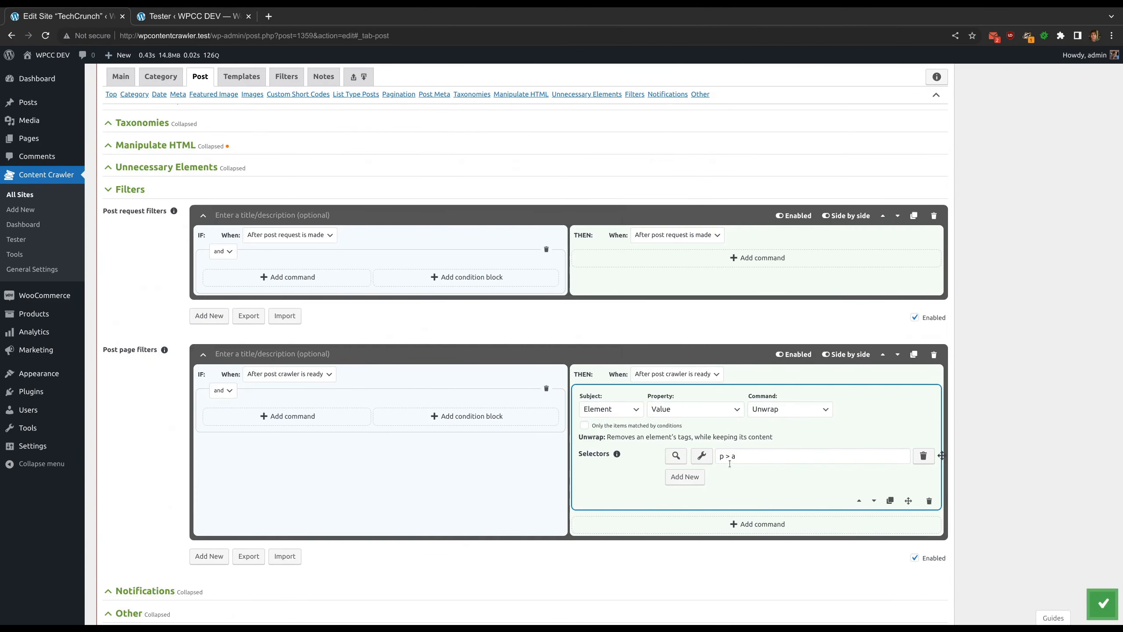
pyautogui.click(685, 476)
pyautogui.click(702, 477)
pyautogui.scroll(-7, 507, 386)
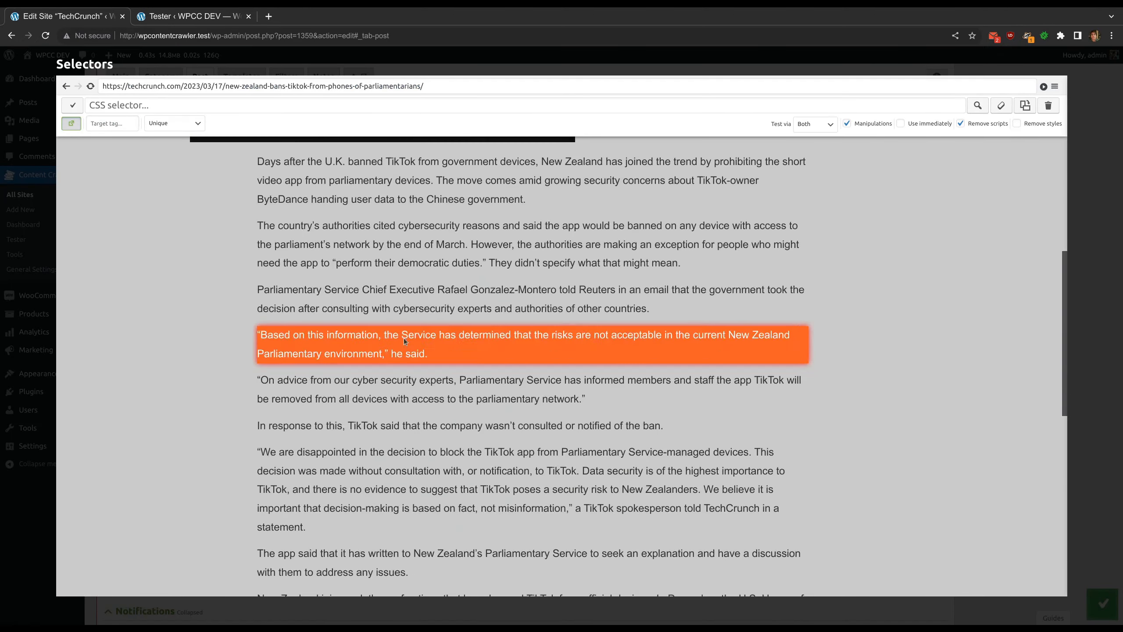
pyautogui.click(172, 124)
pyautogui.click(173, 142)
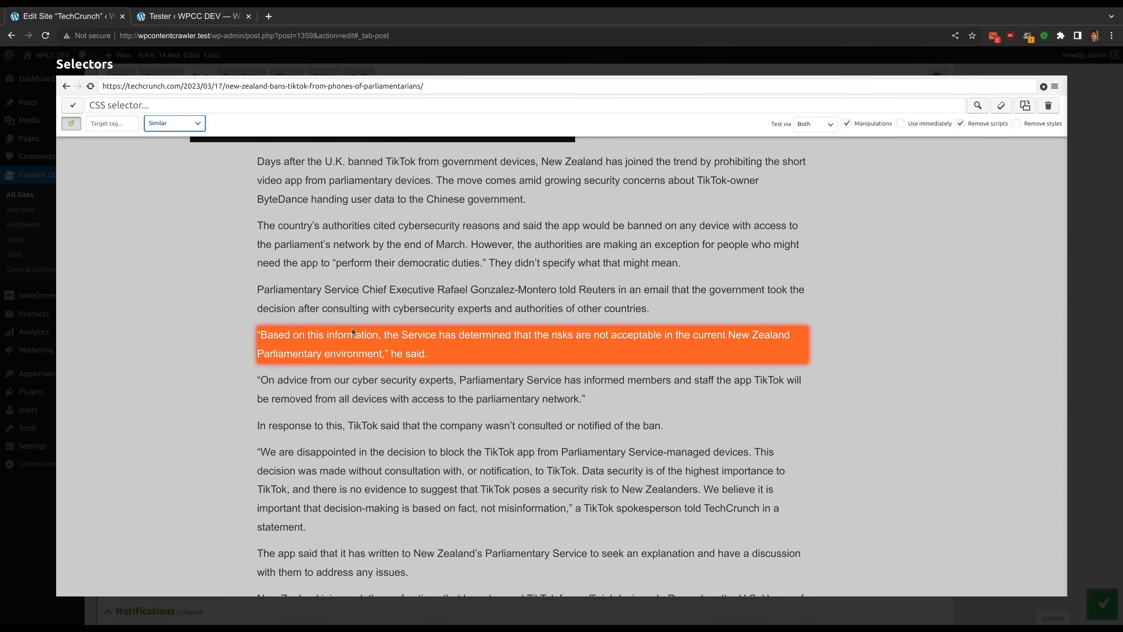
pyautogui.click(353, 306)
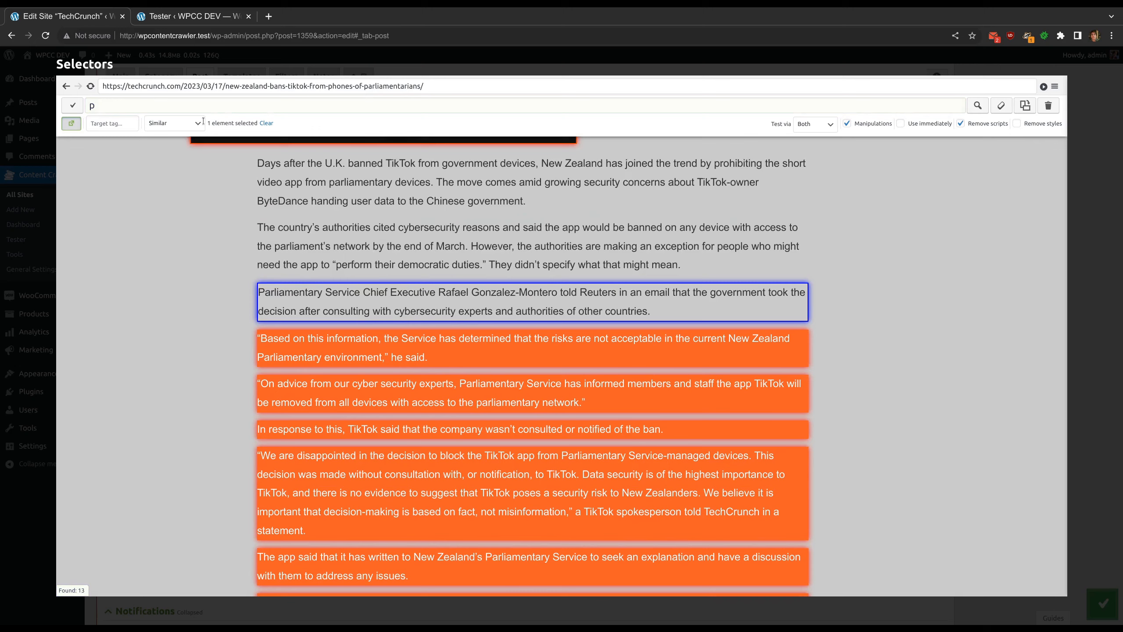
pyautogui.click(72, 106)
# - Save the site settings and rerun the post page test to check how unwrapping the paragraphs affects the content
pyautogui.click(1102, 602)
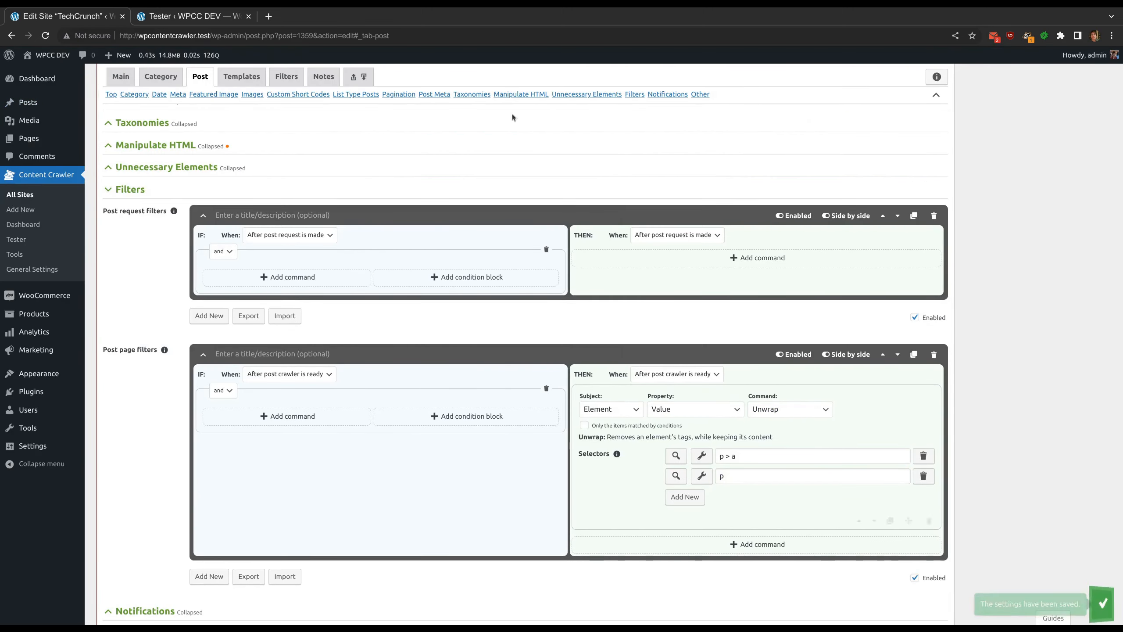
pyautogui.hotkey('ctrl', 'Tab')
pyautogui.click(489, 103)
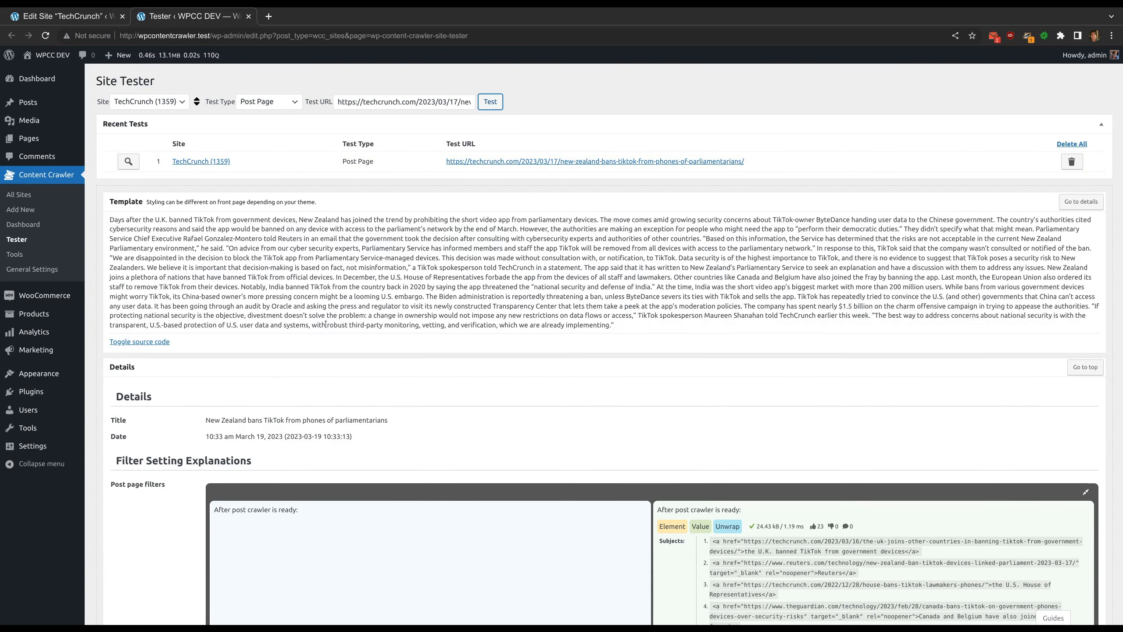
# - Restrict the Unwrap command's link selector to TechCrunch links by changing it to p > a[href*="techcrunch.com"]
pyautogui.click(89, 15)
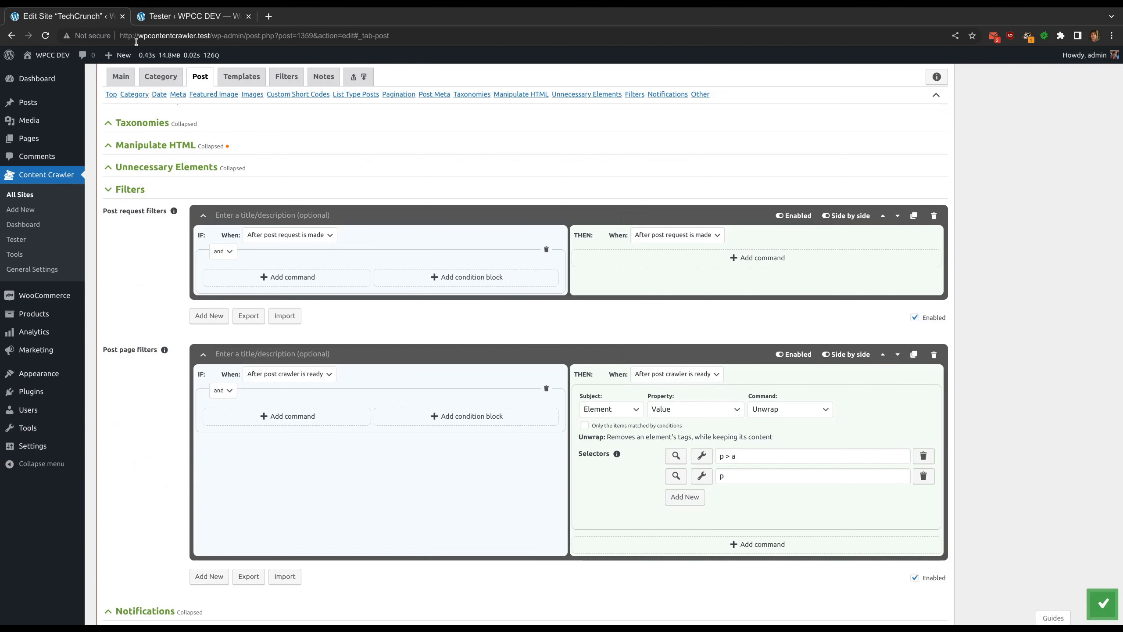
pyautogui.click(767, 455)
pyautogui.write('[]')
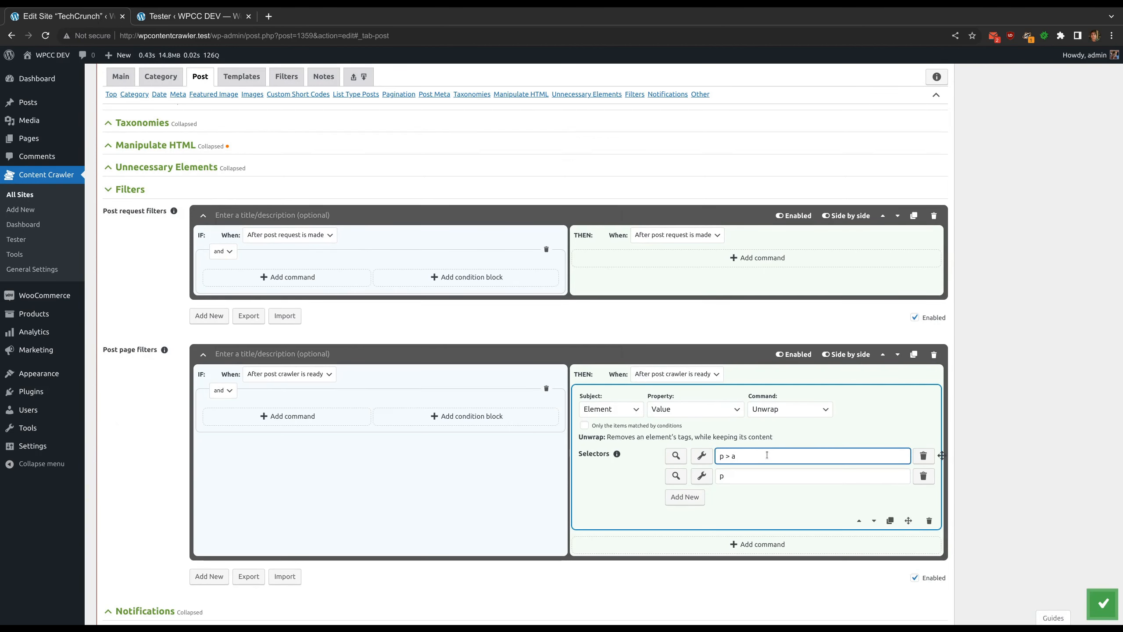
pyautogui.write('href*=""')
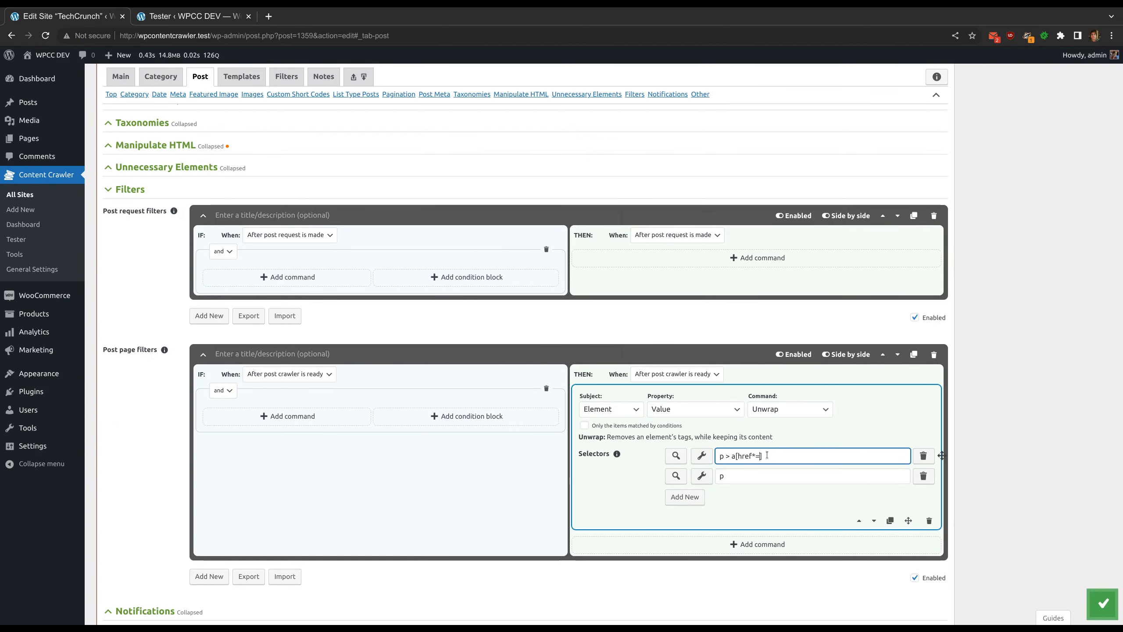
pyautogui.write('techcrunch.')
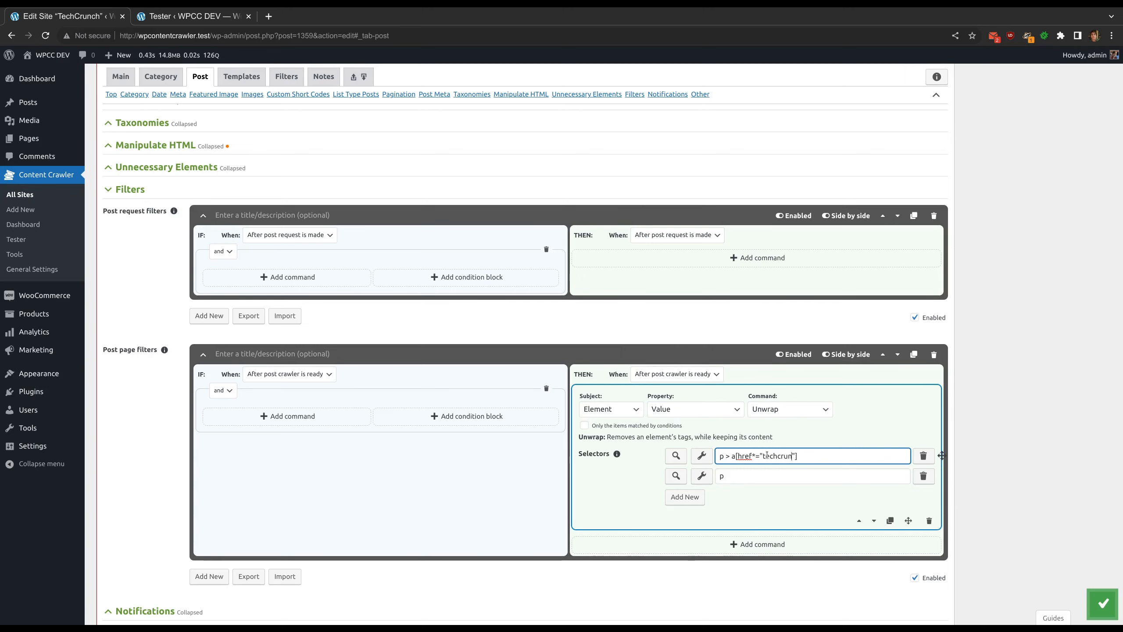
pyautogui.write('com')
# - Save the restricted link selector and rerun the post page test in the Tester
pyautogui.click(1100, 601)
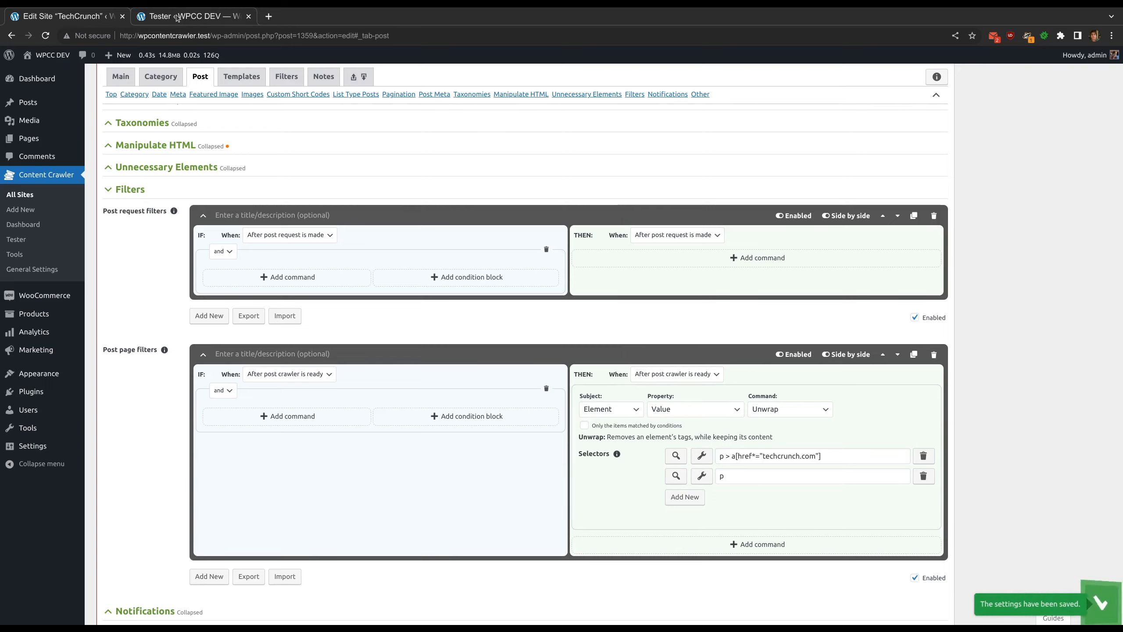
pyautogui.click(179, 17)
pyautogui.click(484, 106)
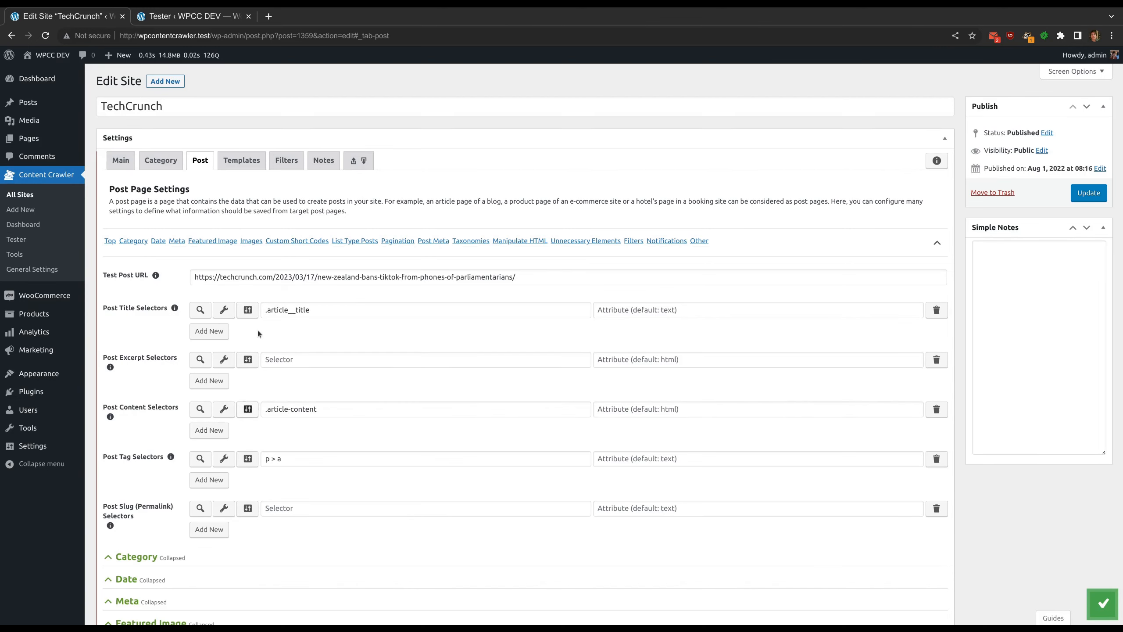
# - Compare the short codes offered in the template options of the post title, excerpt and content selectors
pyautogui.click(247, 311)
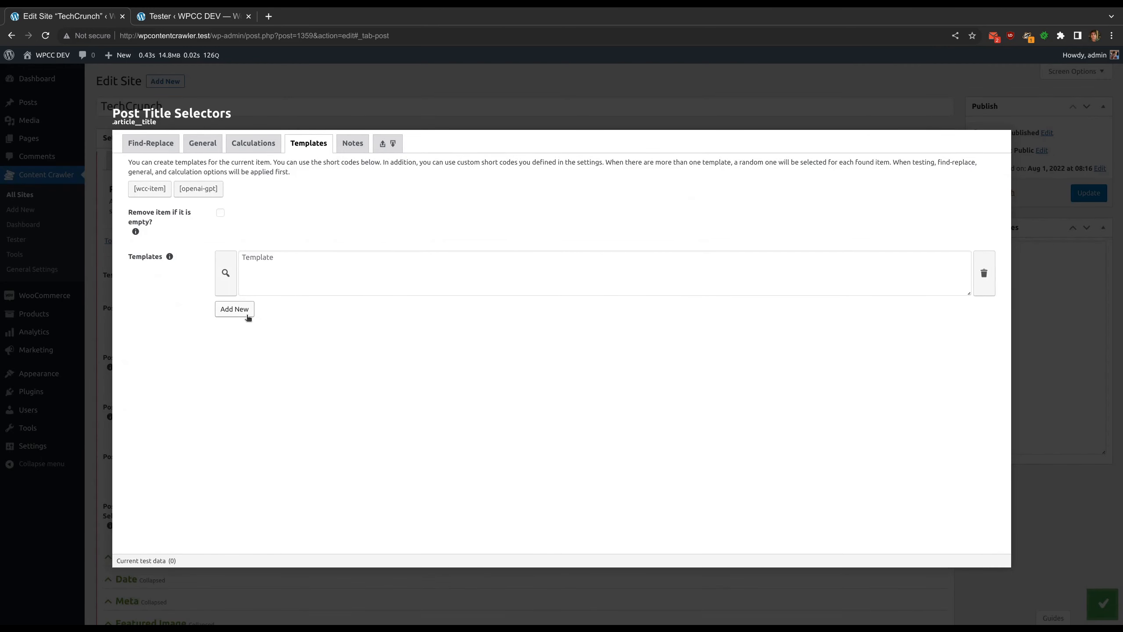
pyautogui.click(360, 82)
pyautogui.click(249, 362)
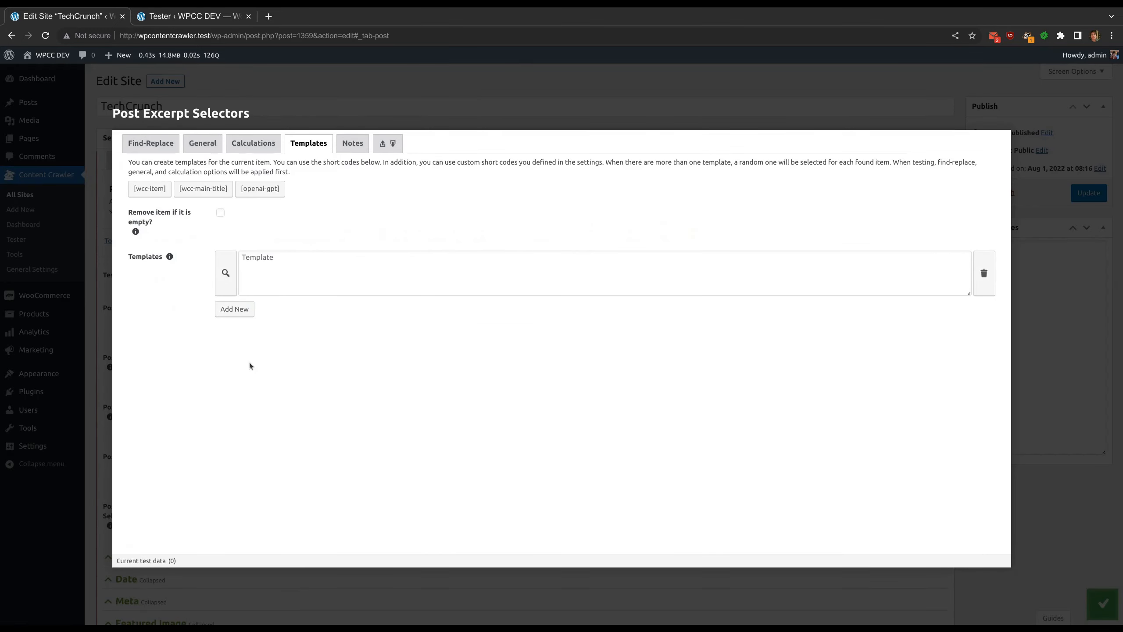
pyautogui.click(368, 78)
pyautogui.click(254, 410)
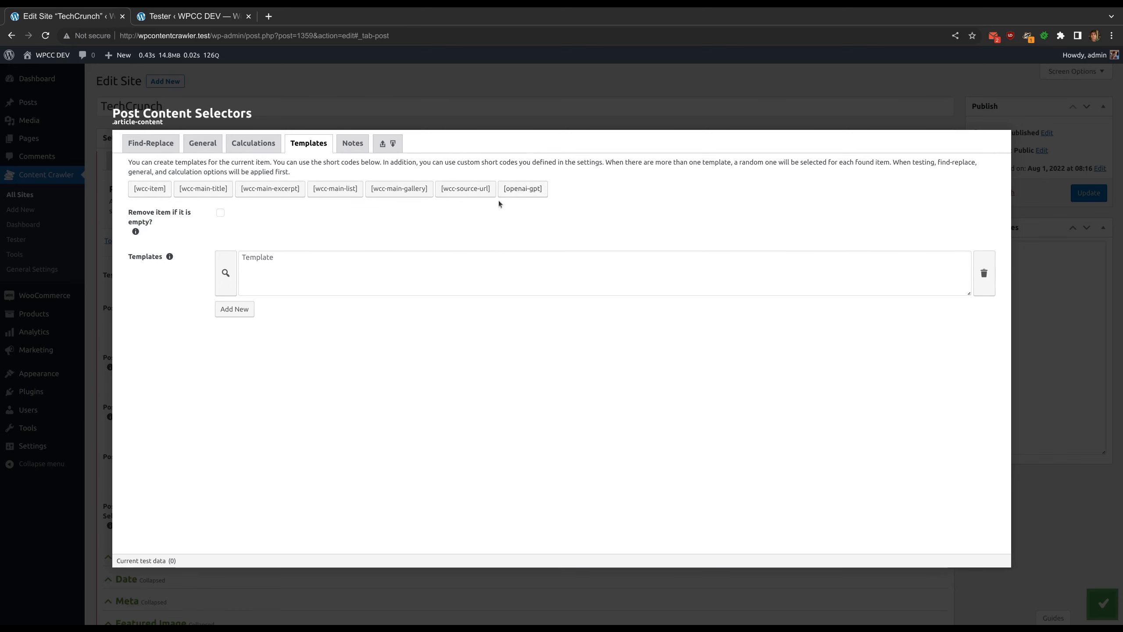
pyautogui.click(465, 80)
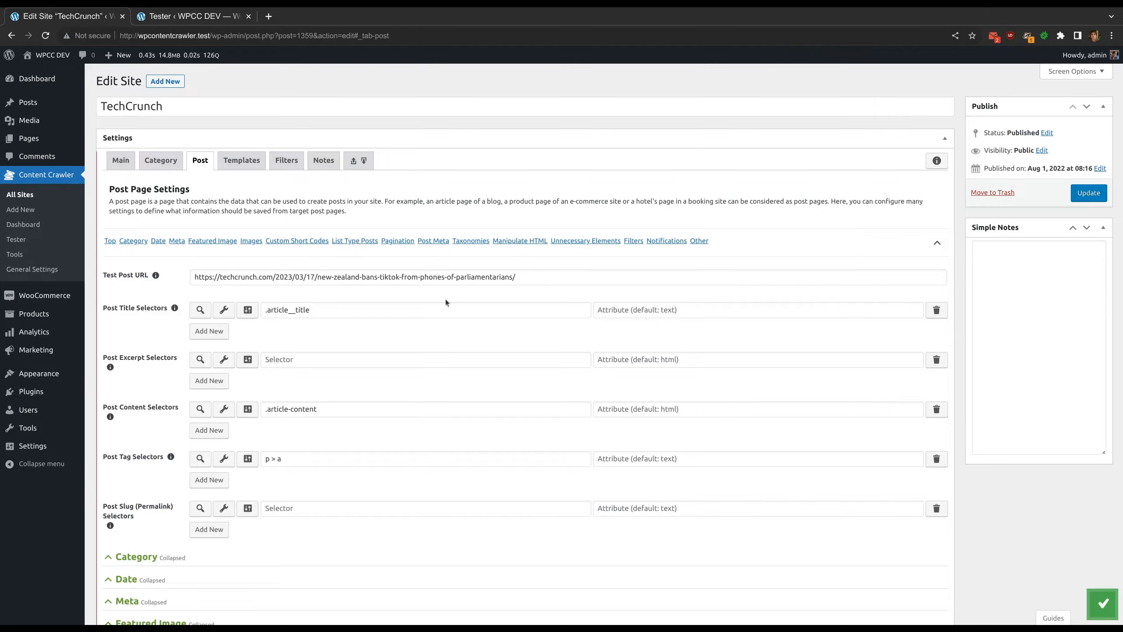
# - Expand the post's Images settings and enable saving images as media and as a gallery
pyautogui.scroll(-5, 446, 299)
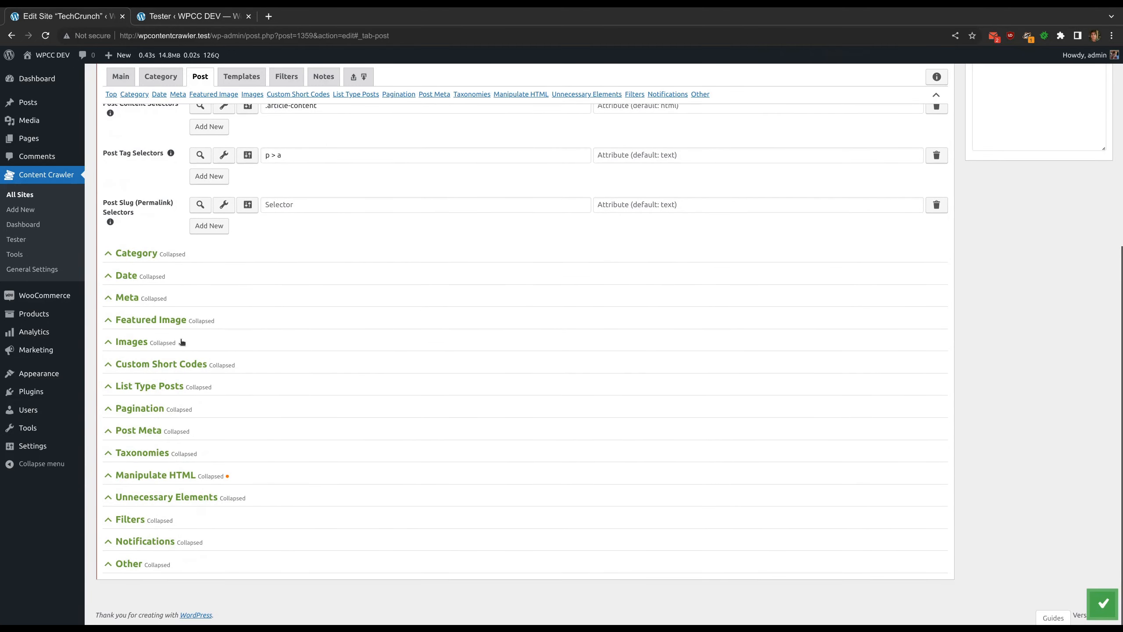
pyautogui.click(182, 341)
pyautogui.scroll(-3, 177, 349)
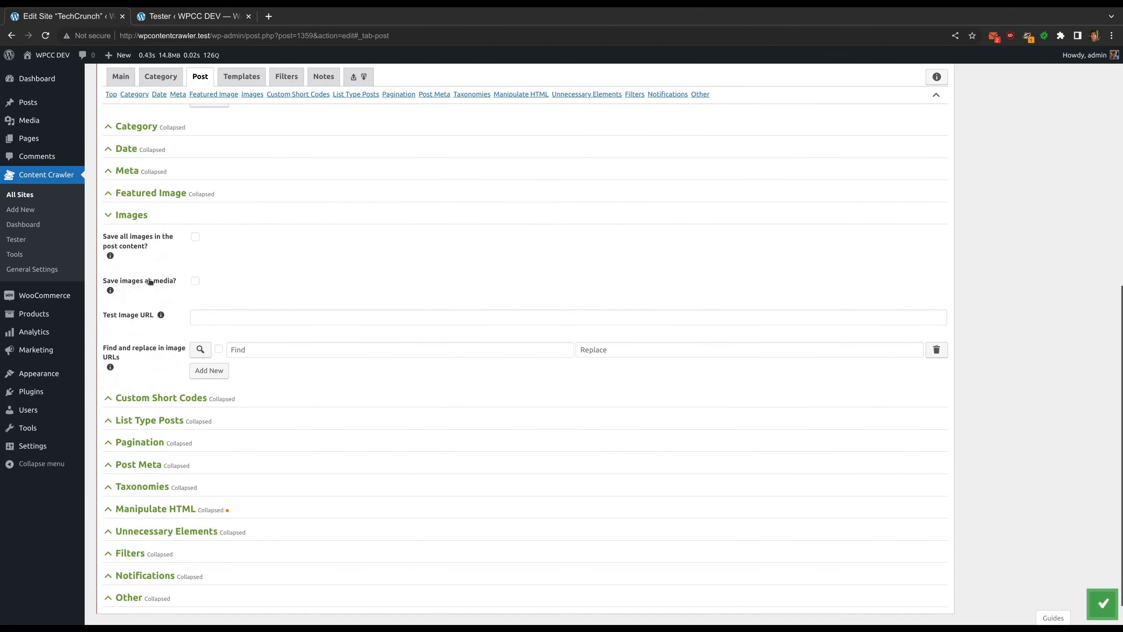
pyautogui.click(151, 282)
pyautogui.click(145, 322)
pyautogui.scroll(-3, 142, 336)
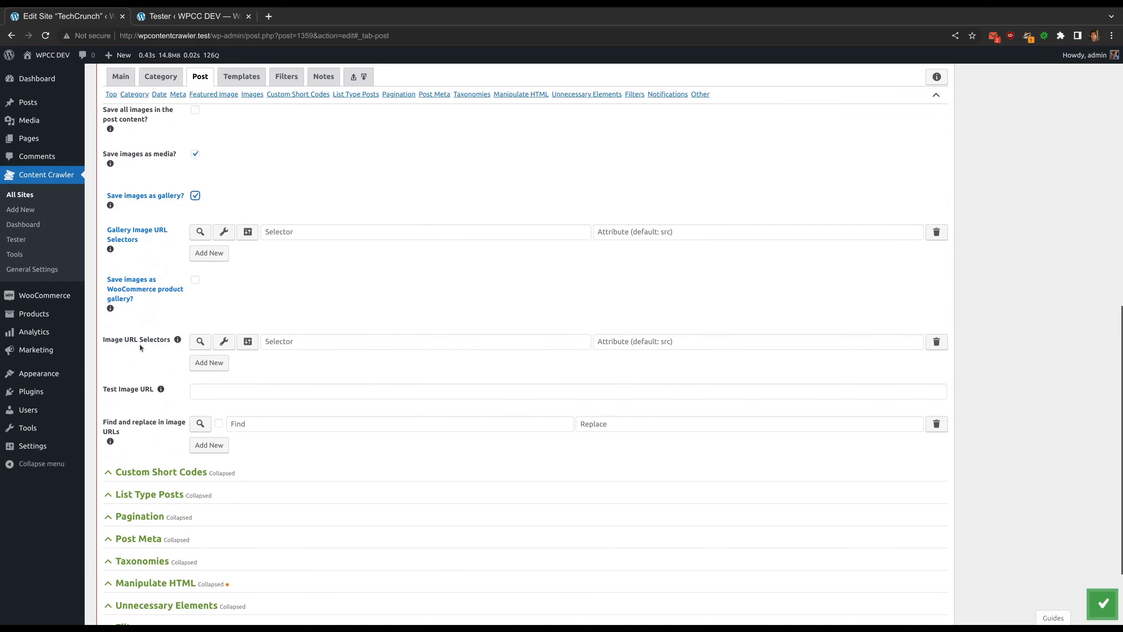
# - Examine the default attributes of the Image URL Selectors and the Gallery Image URL Selectors
pyautogui.moveTo(115, 341); pyautogui.dragTo(155, 340)
pyautogui.click(152, 359)
pyautogui.click(676, 348)
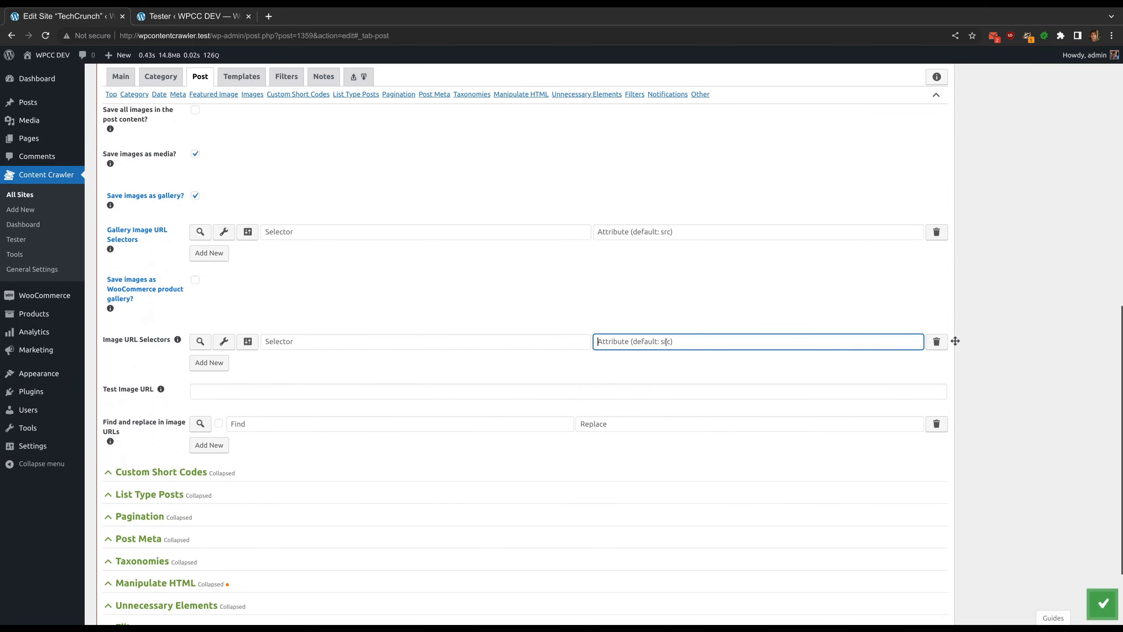
pyautogui.moveTo(116, 230); pyautogui.dragTo(358, 245)
pyautogui.click(638, 234)
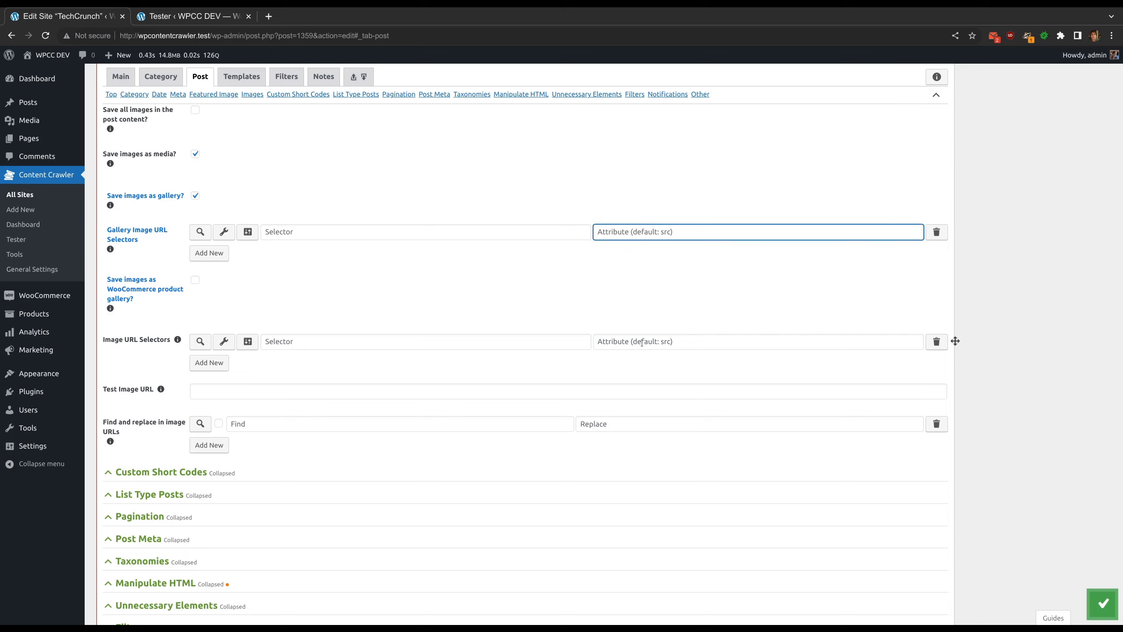
pyautogui.click(653, 215)
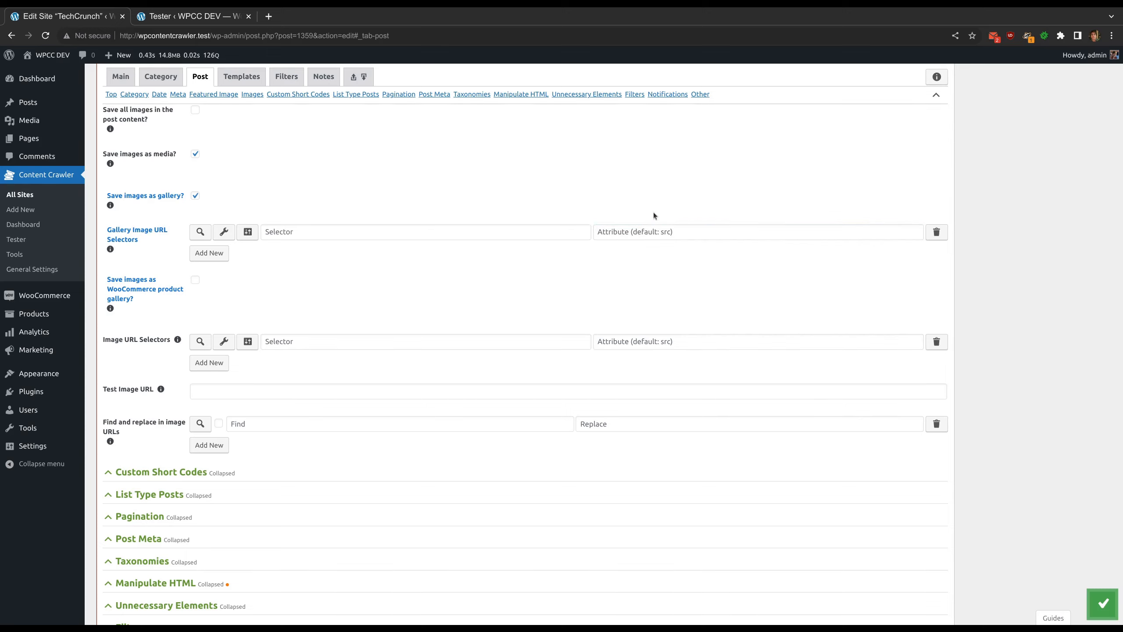
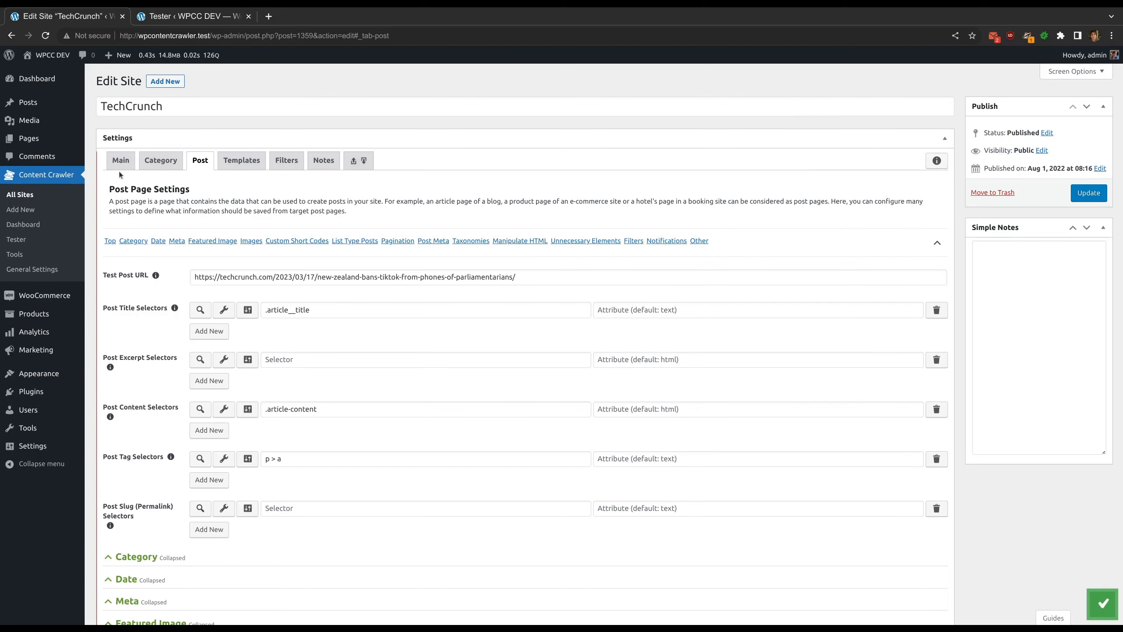
# - Open the site's main settings and review the cookie and header fields in the Request section
pyautogui.click(120, 161)
pyautogui.click(212, 502)
pyautogui.scroll(-1, 212, 503)
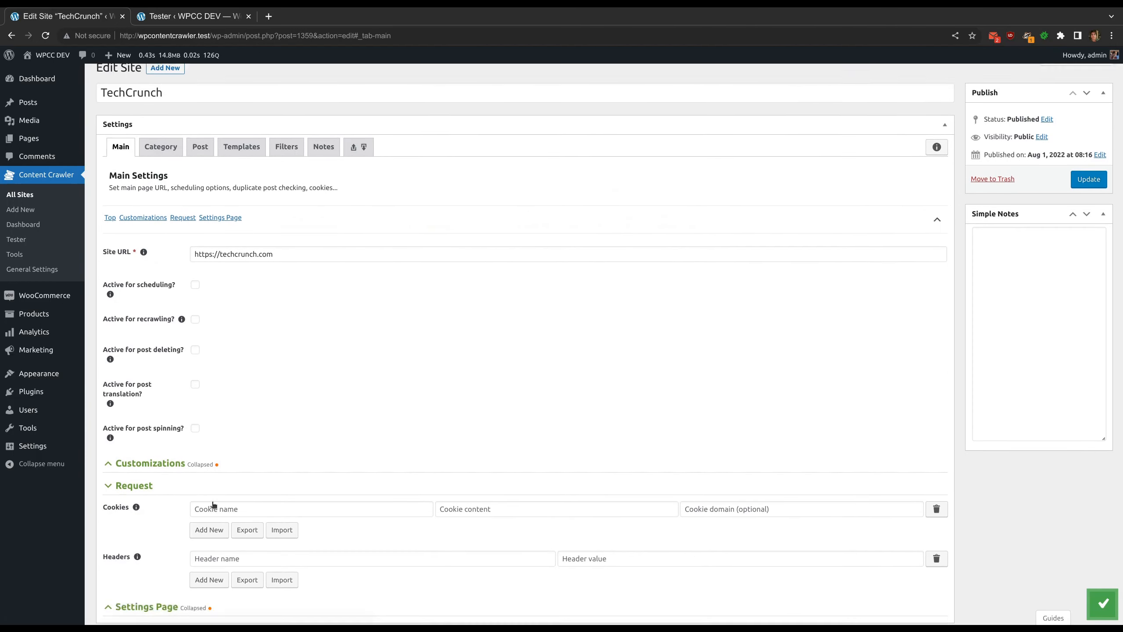
pyautogui.click(748, 467)
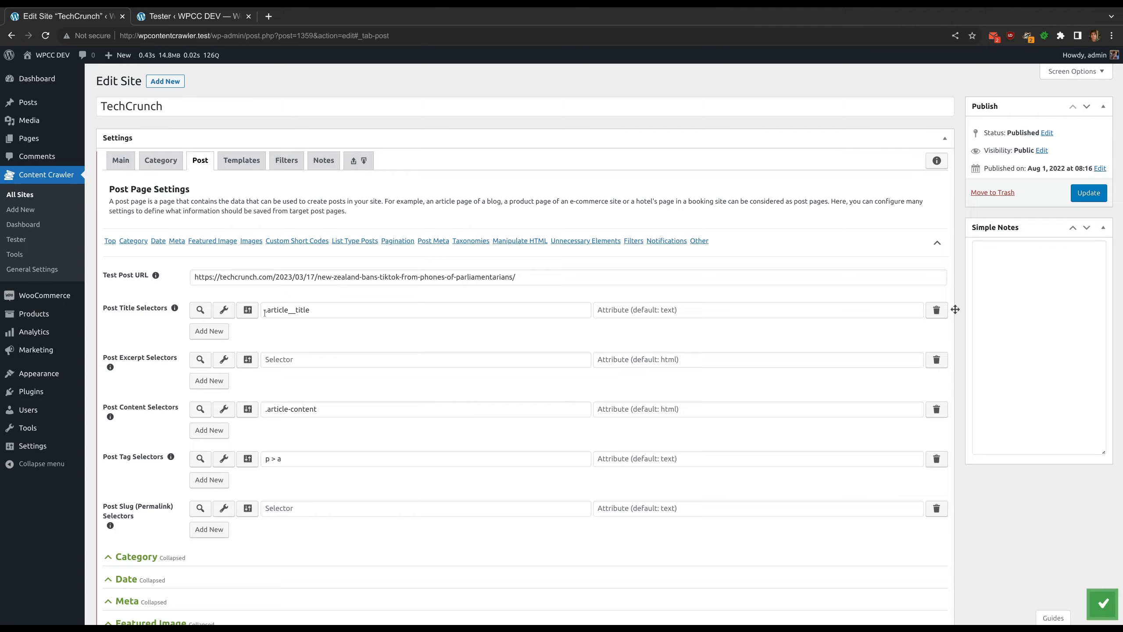
# - Examine the WP Content Crawler Variables in the title selector's article preview, selecting the page URL and current date values, and close the preview unapplied
pyautogui.click(223, 311)
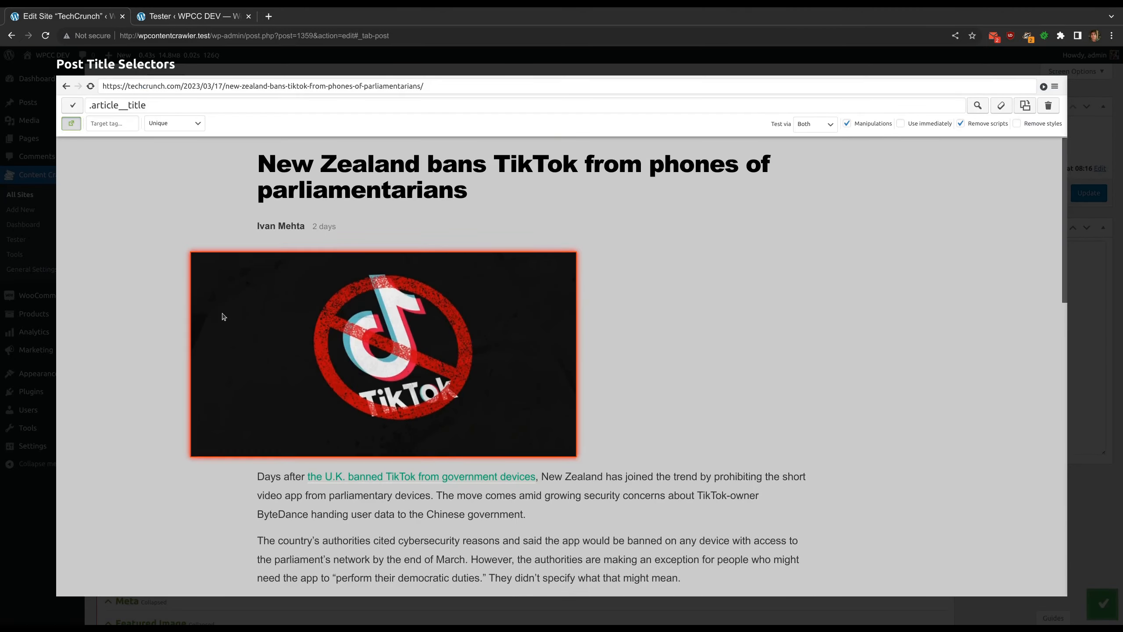
pyautogui.scroll(-15, 222, 313)
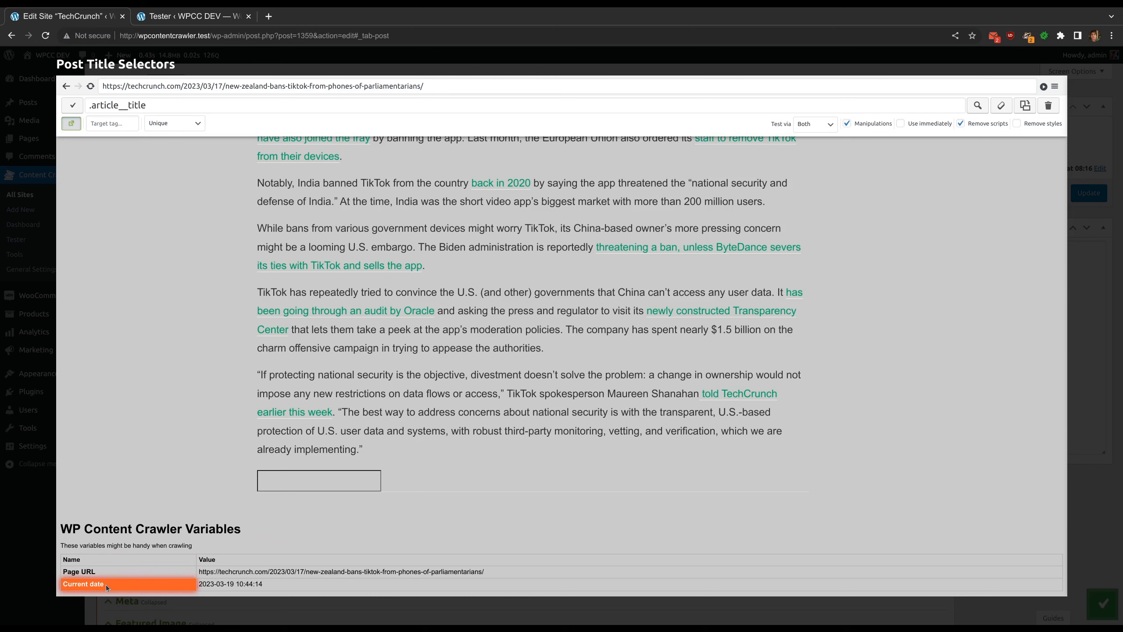
pyautogui.click(288, 573)
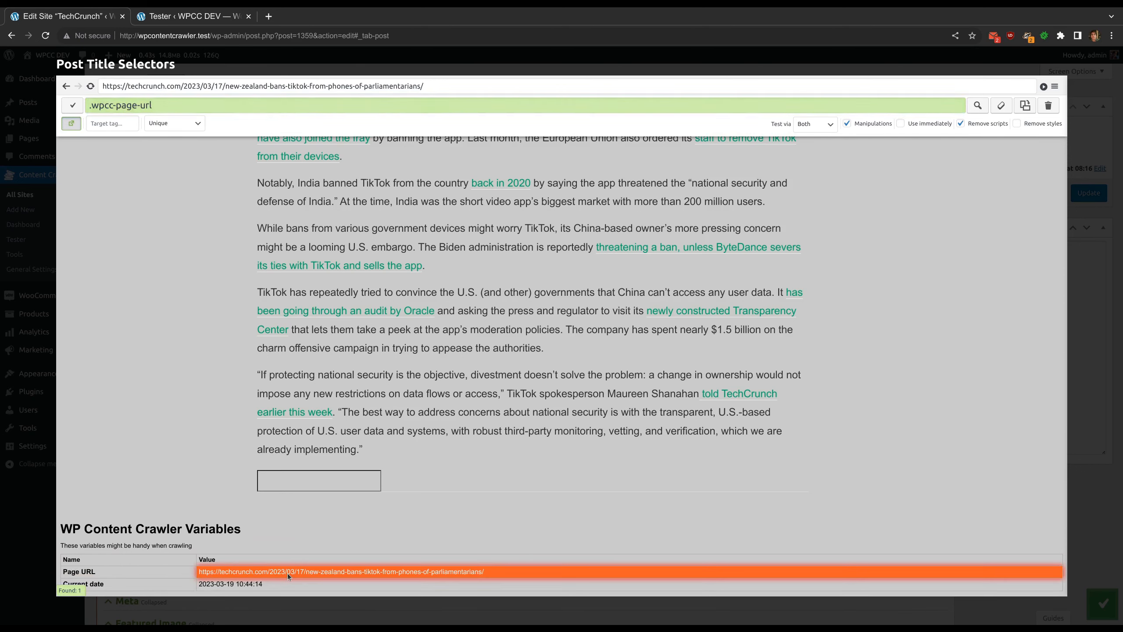
pyautogui.click(276, 584)
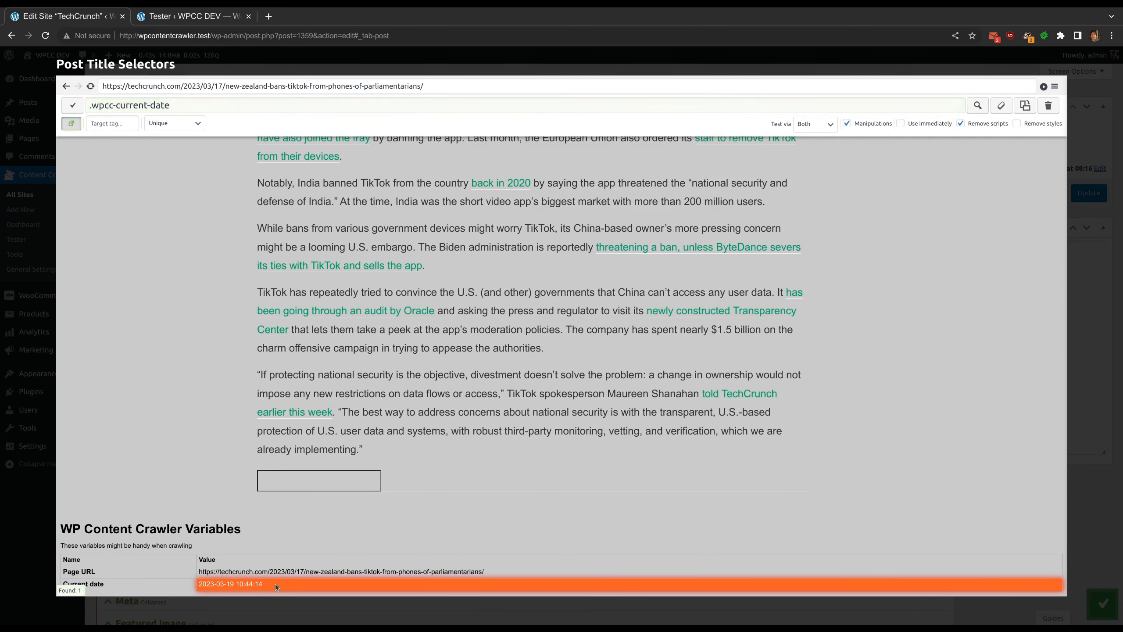
pyautogui.click(431, 67)
pyautogui.scroll(-5, 354, 345)
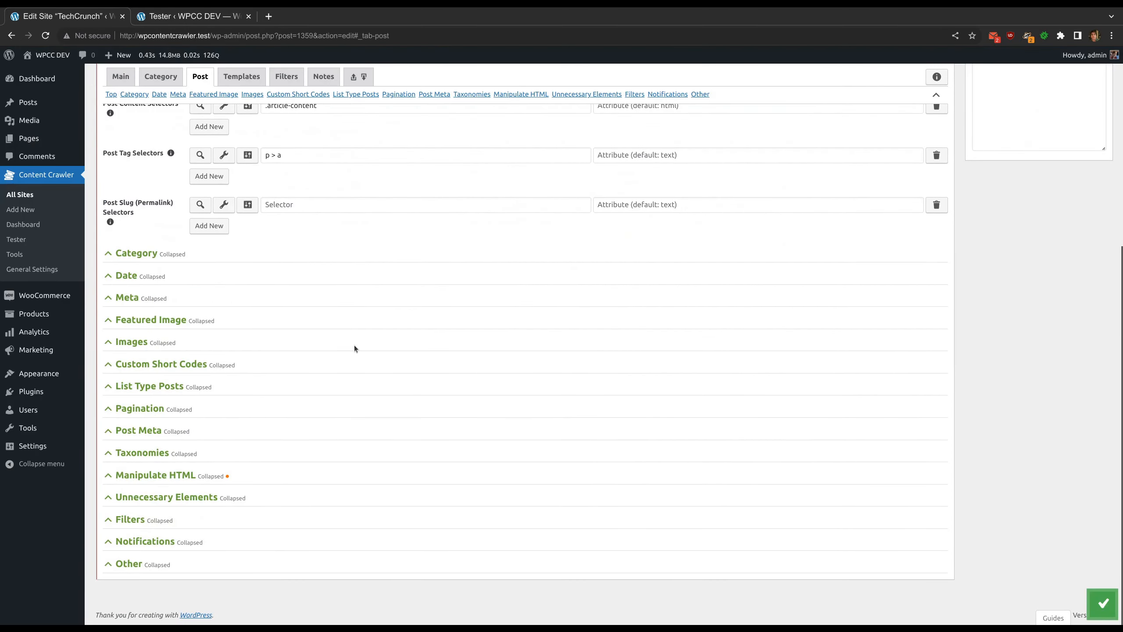
# - Add a custom short code named page-url using the .wpcc-page-url selector picked from the article preview's WP Content Crawler Variables
pyautogui.click(161, 364)
pyautogui.scroll(-2, 256, 355)
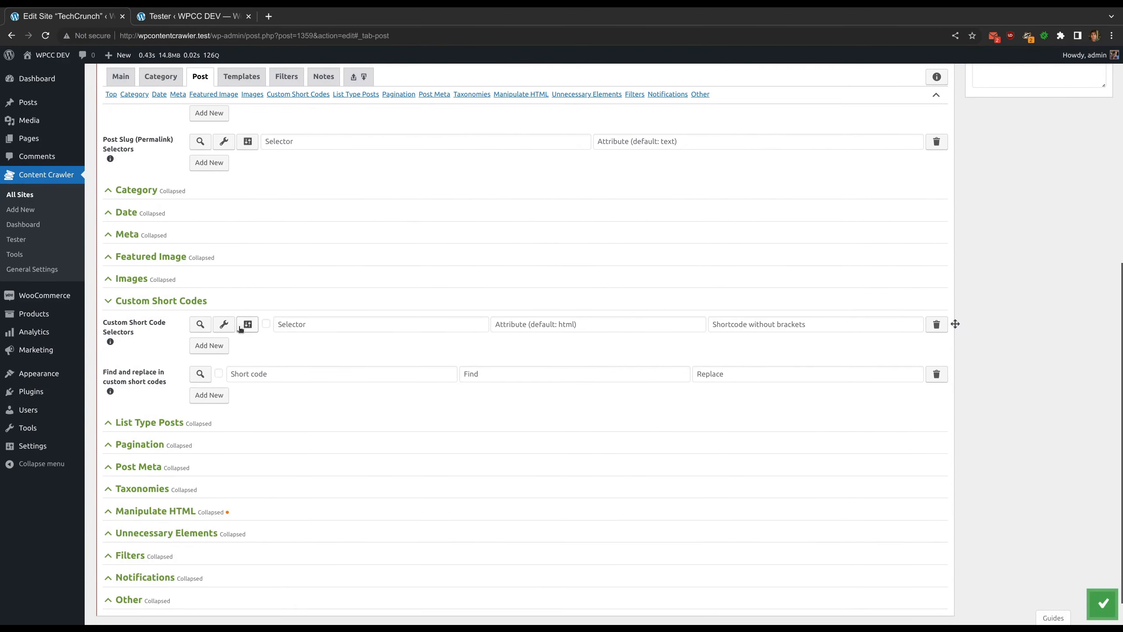
pyautogui.click(240, 327)
pyautogui.scroll(-15, 235, 328)
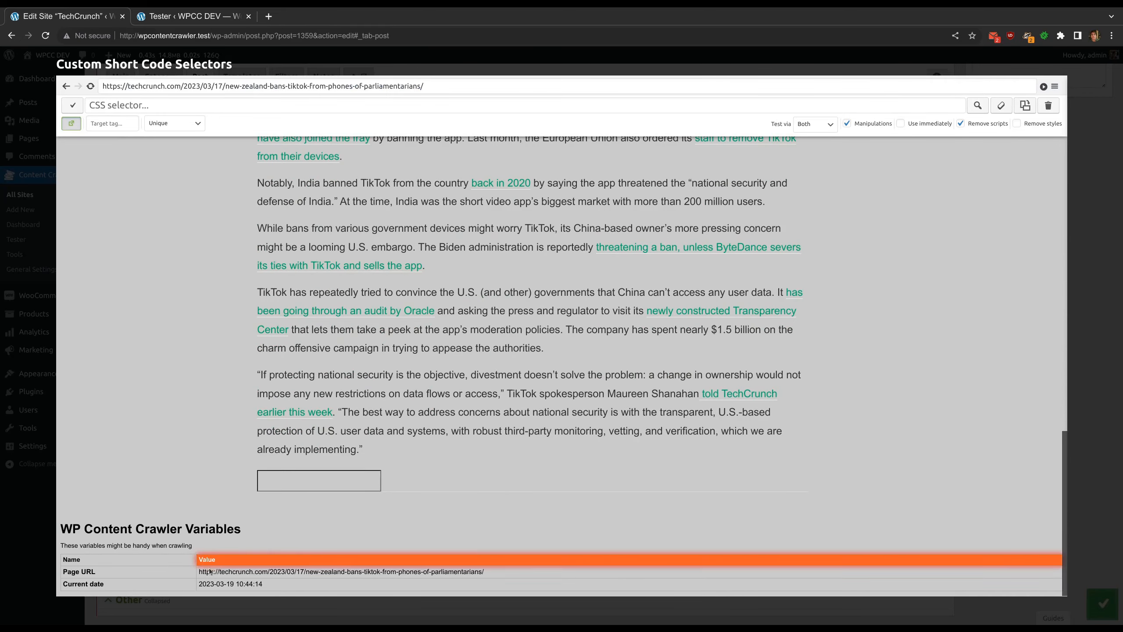
pyautogui.click(210, 571)
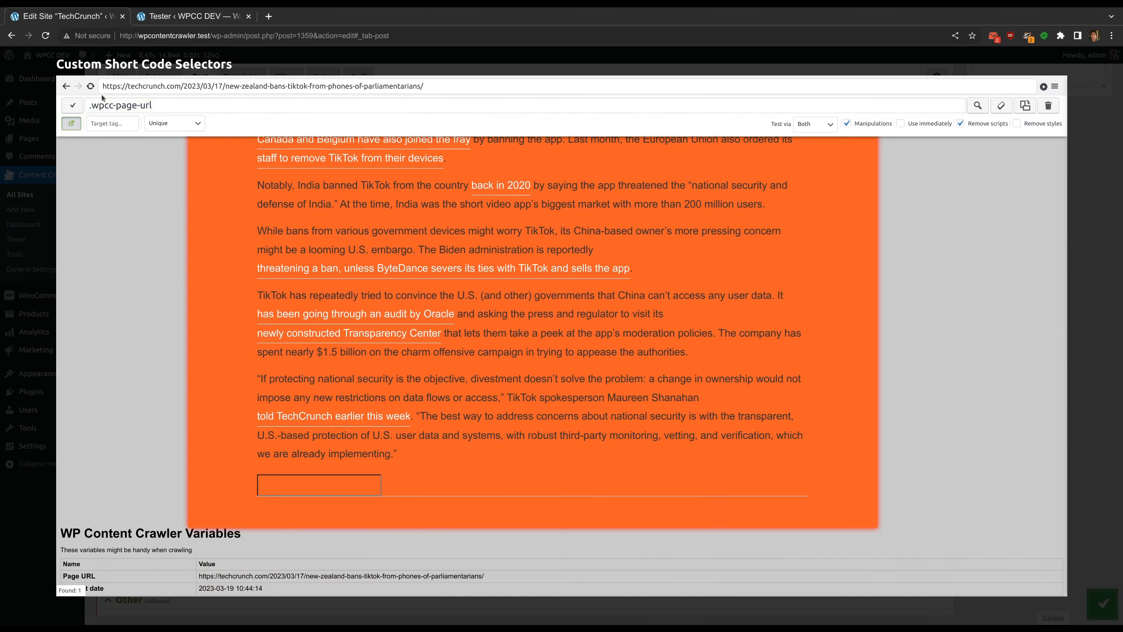
pyautogui.click(72, 105)
pyautogui.click(716, 325)
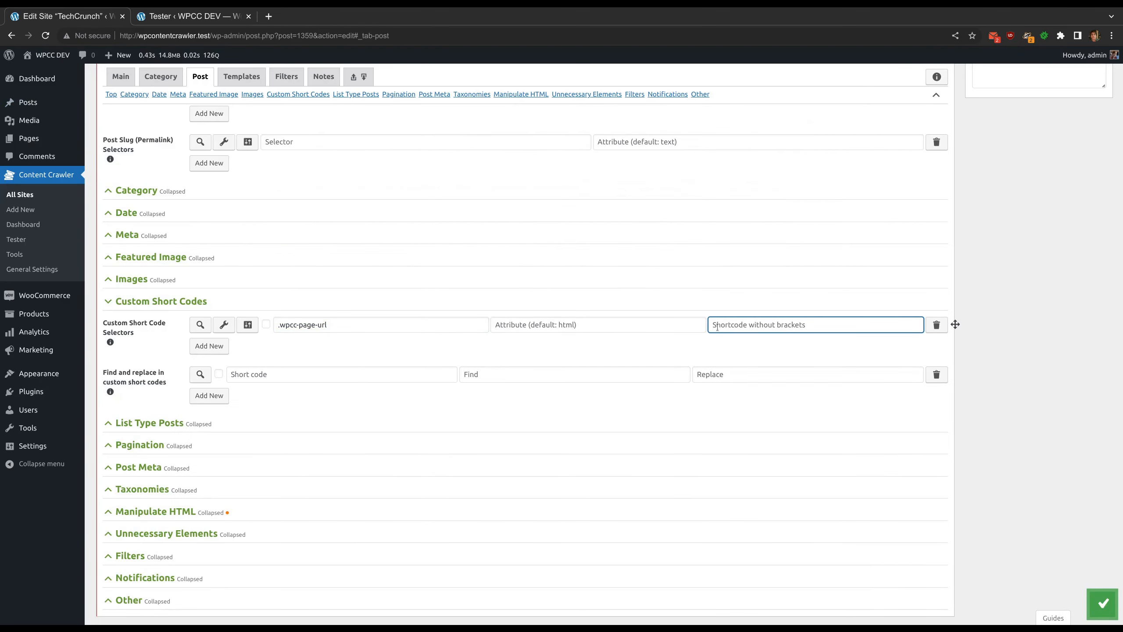
pyautogui.write('page-url')
# - Fill the post content template with [wcc-main-content] and a bold line "Page URL: [page-url]", and save the site settings
pyautogui.click(242, 76)
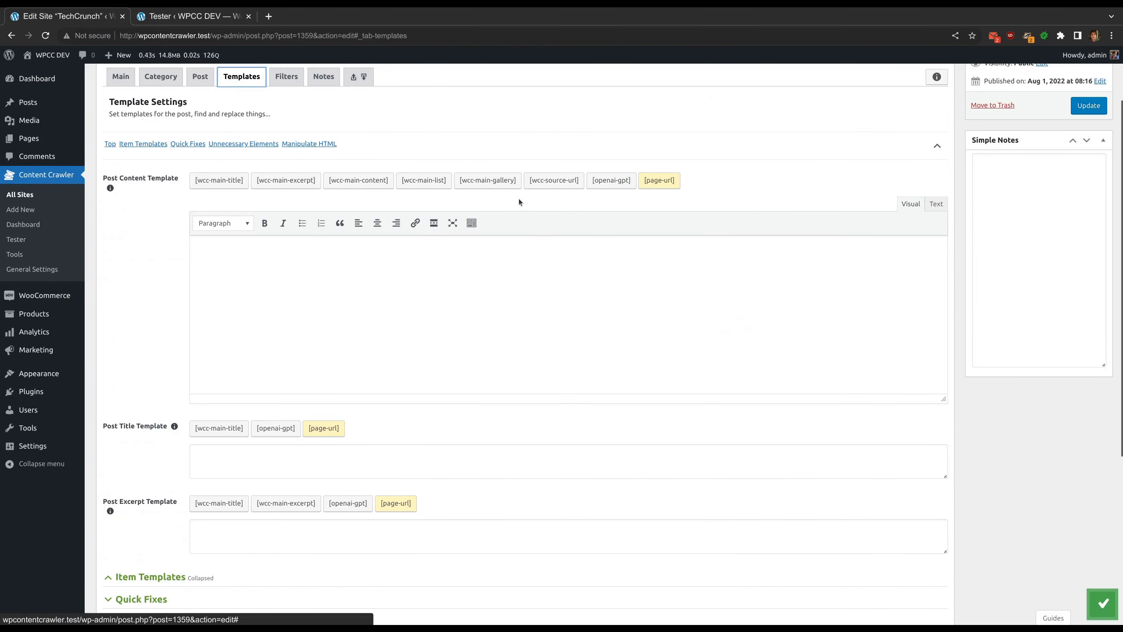
pyautogui.click(386, 182)
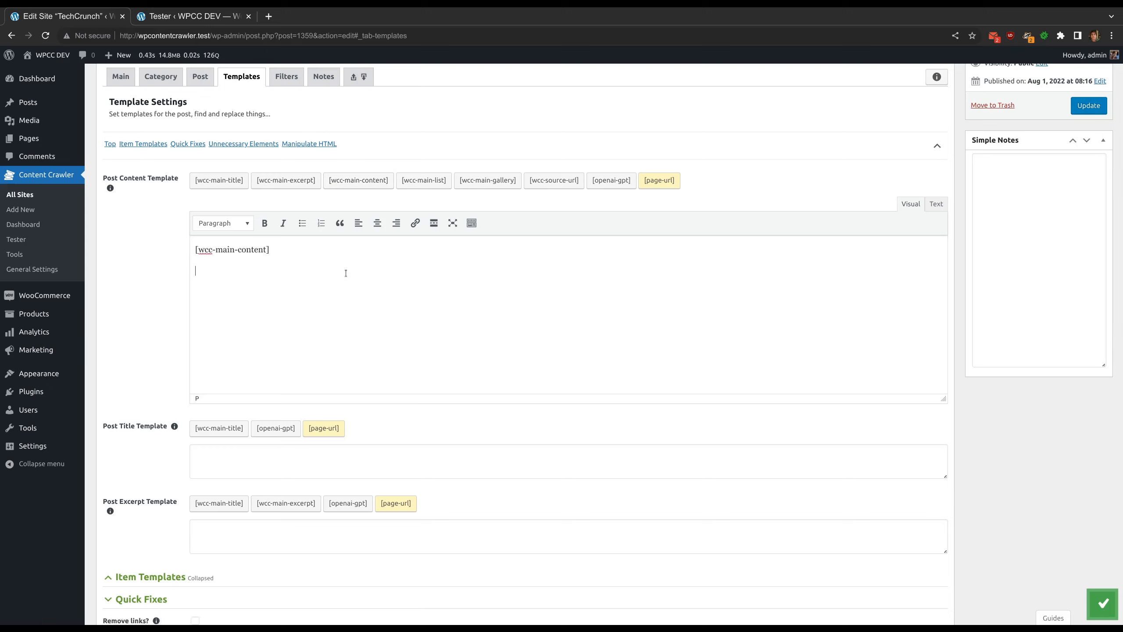
pyautogui.click(660, 180)
pyautogui.write('Page URL: [page-url')
pyautogui.press('End')
pyautogui.hotkey('shift', 'Home')
pyautogui.hotkey('ctrl', 'b')
pyautogui.press('End')
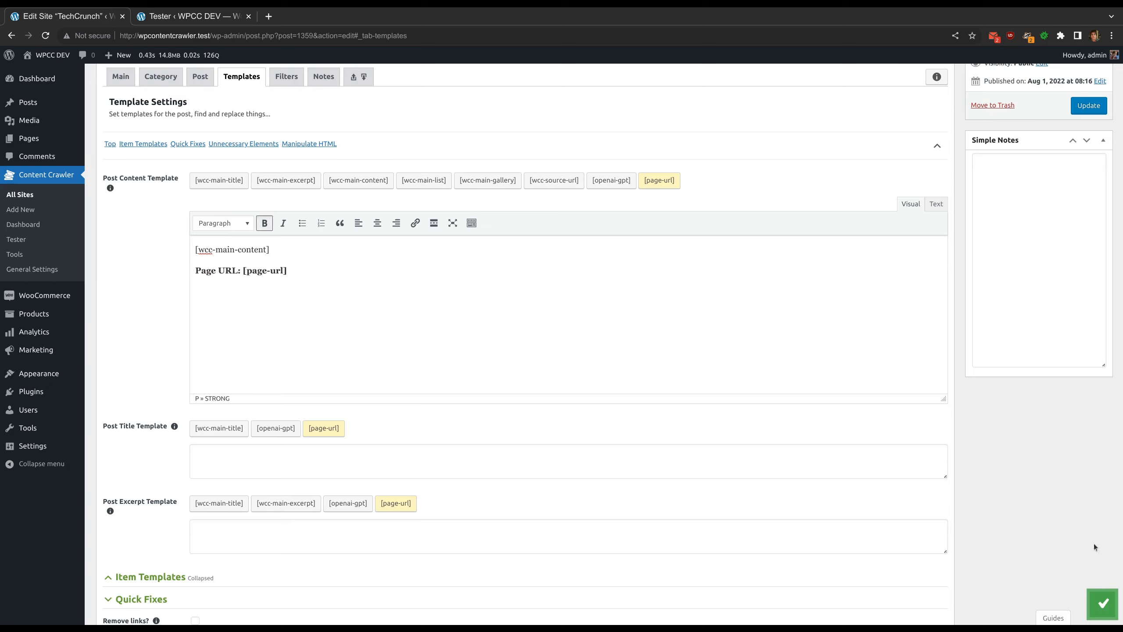
pyautogui.click(1102, 603)
# - Rerun the recent TechCrunch post page test in the Site Tester and examine the page URL line in the template output
pyautogui.click(193, 17)
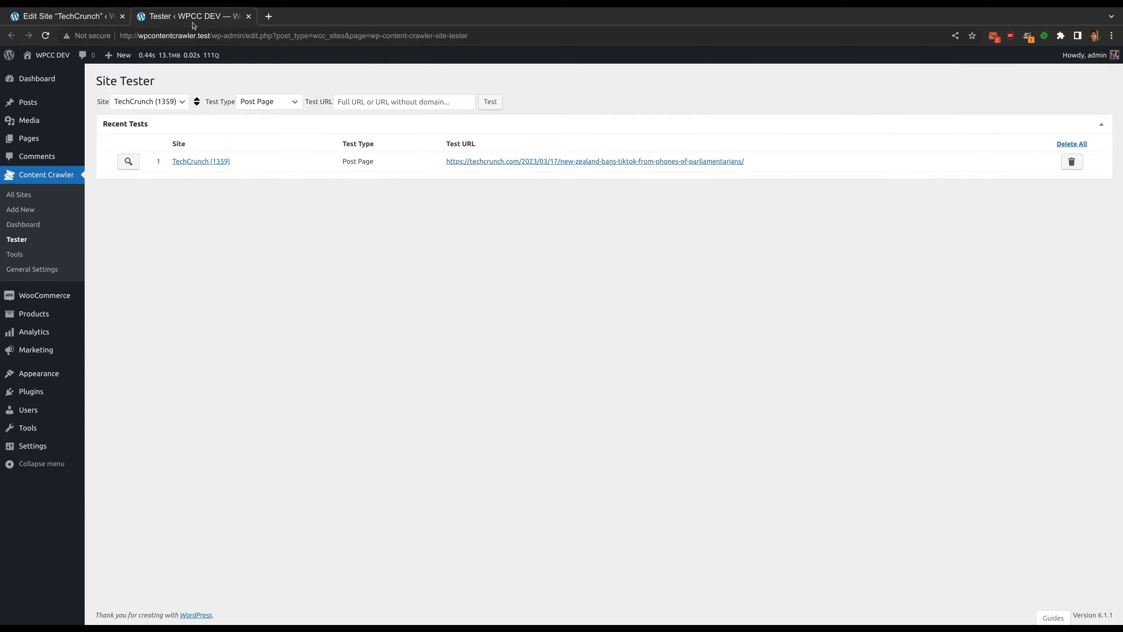
pyautogui.click(120, 165)
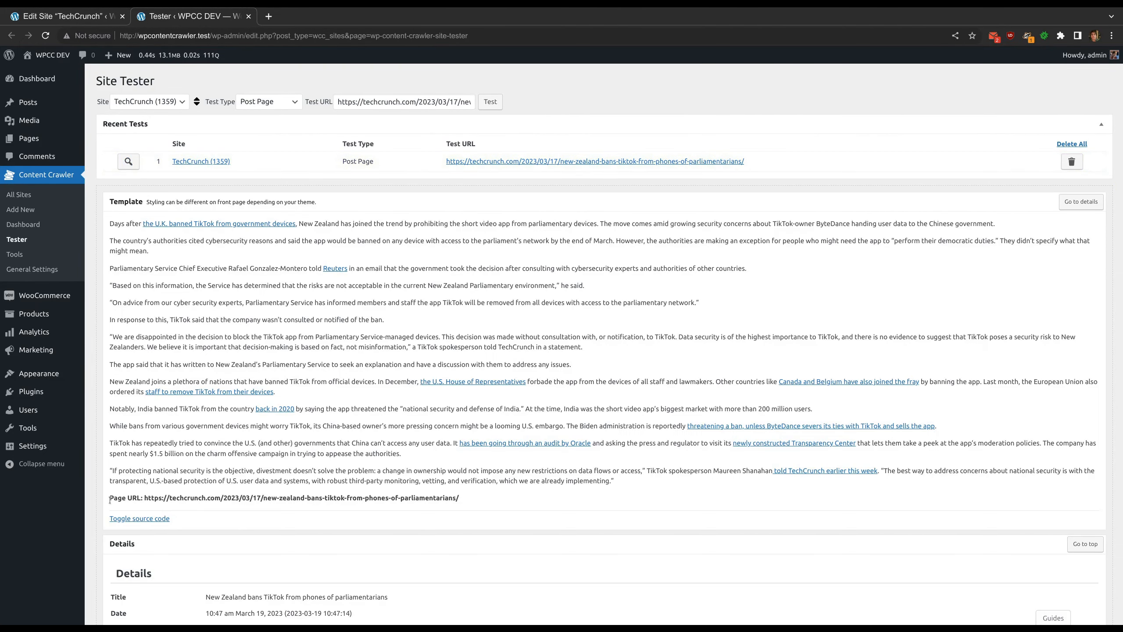
pyautogui.moveTo(109, 497); pyautogui.dragTo(477, 499)
pyautogui.click(476, 498)
# - Back in the site's post settings, add a second custom short code named current-date with the .wpcc-current-date selector from the article preview
pyautogui.click(77, 18)
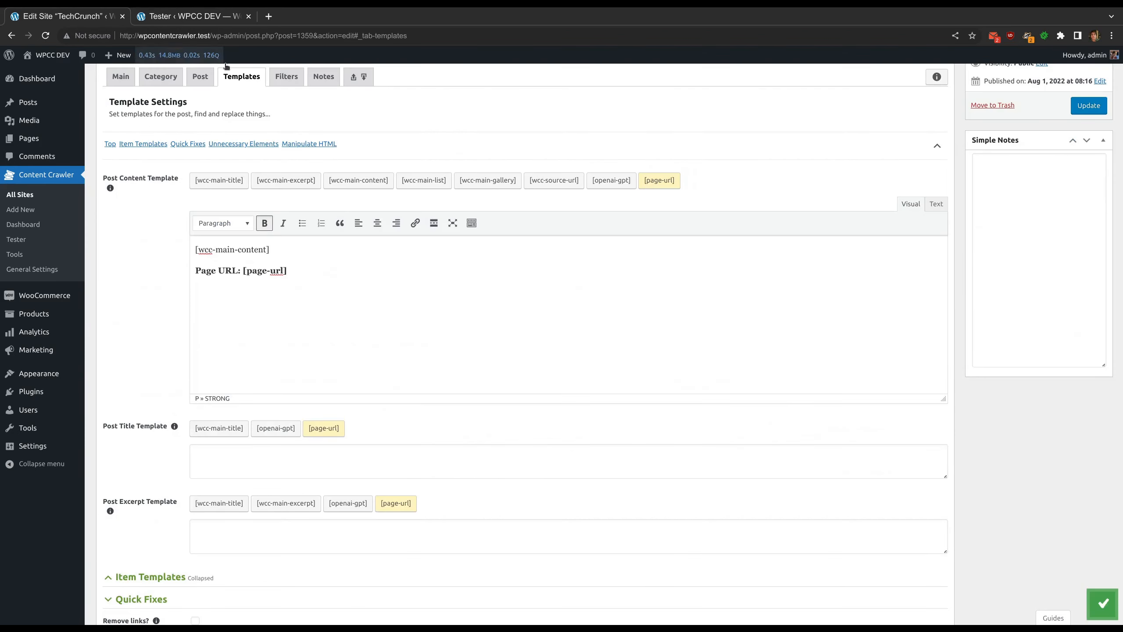
pyautogui.click(200, 76)
pyautogui.scroll(-5, 356, 293)
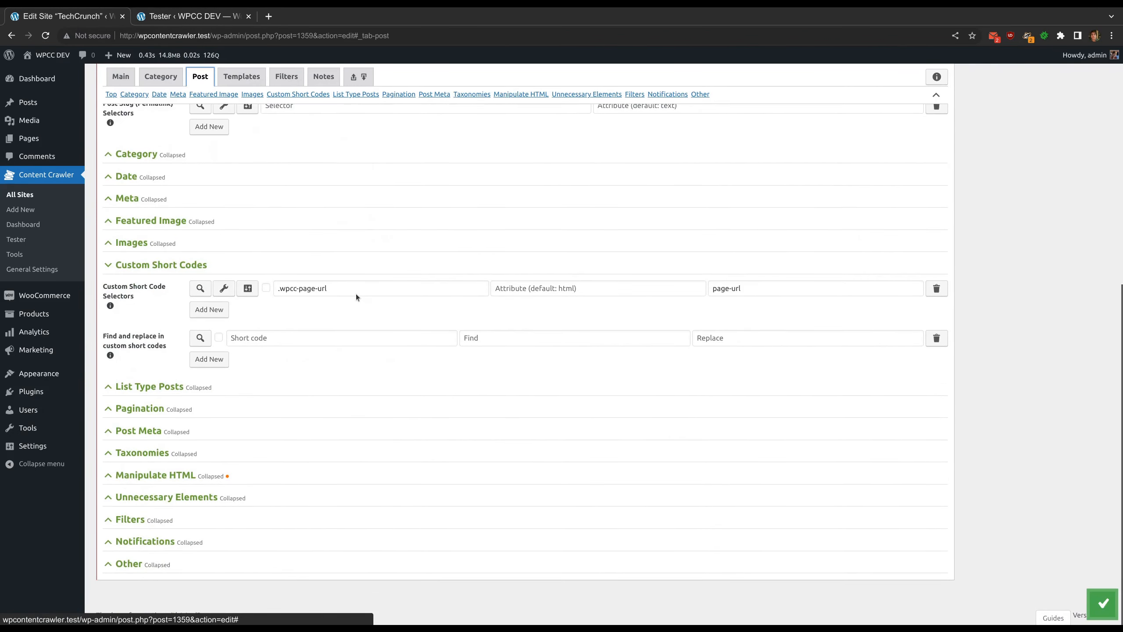
pyautogui.click(227, 310)
pyautogui.click(220, 313)
pyautogui.scroll(-10, 364, 327)
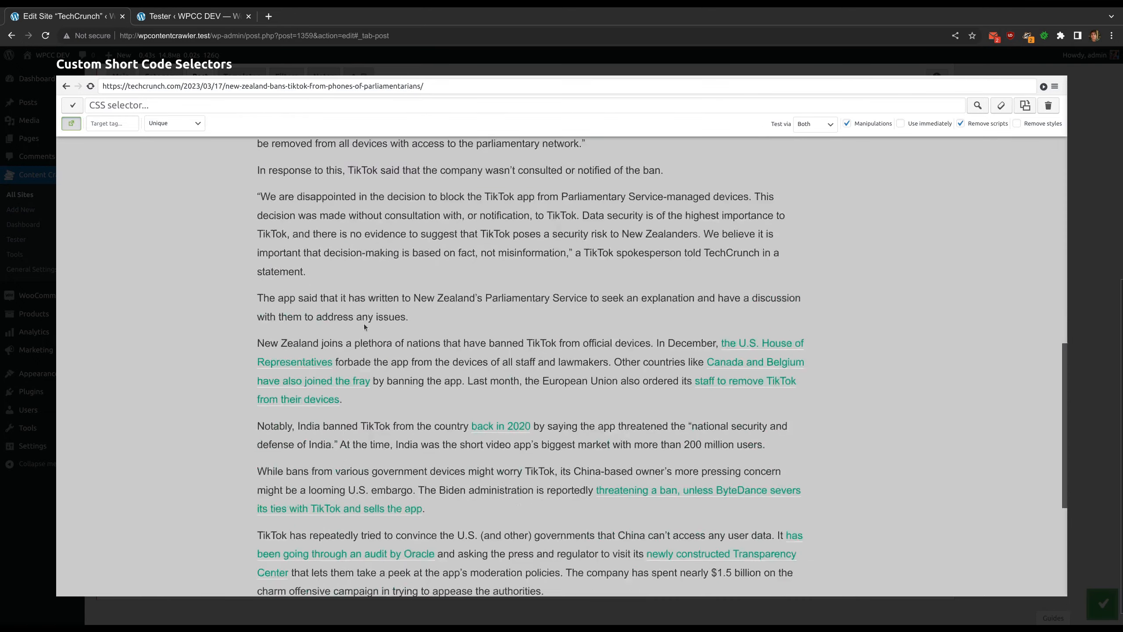
pyautogui.scroll(-5, 363, 327)
pyautogui.click(246, 586)
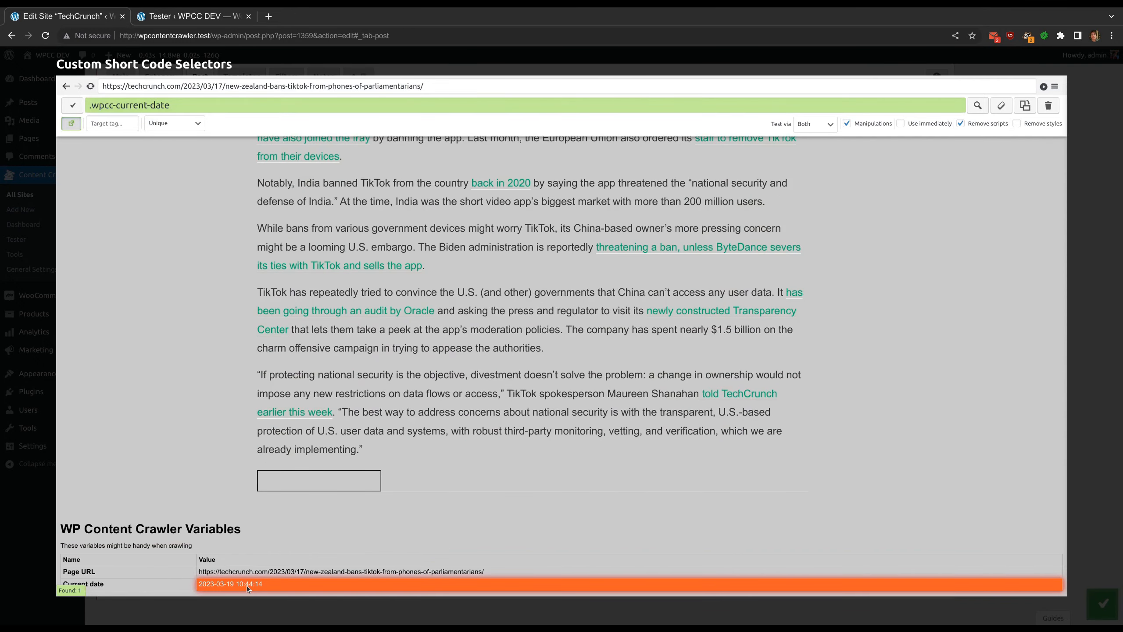
pyautogui.click(72, 105)
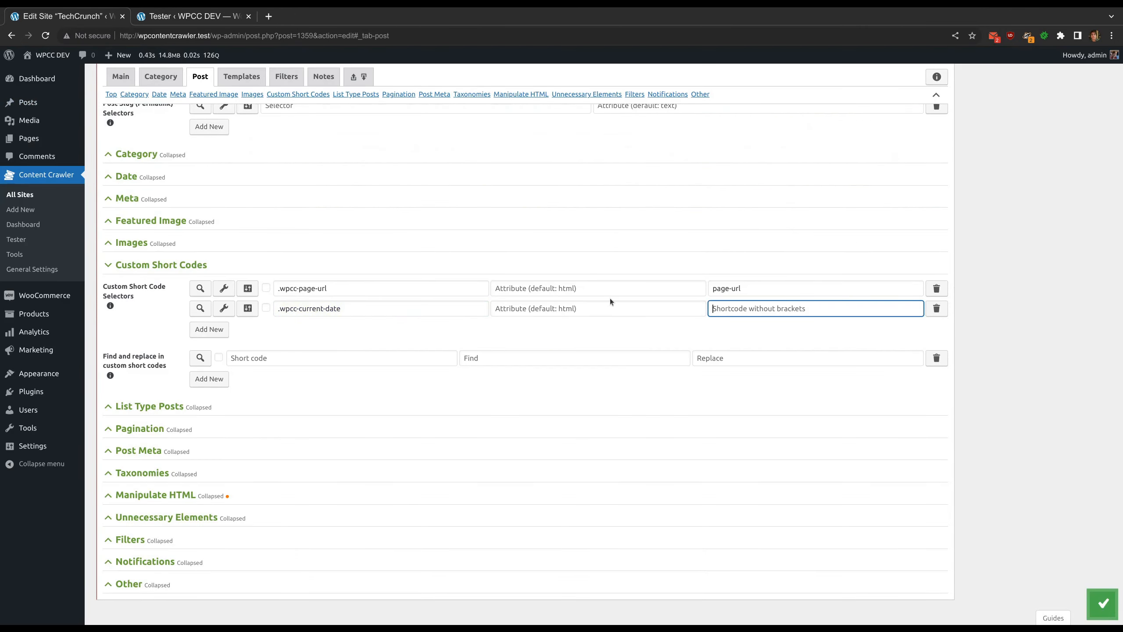
pyautogui.write('current-date')
# - Set the attribute of both the page-url and current-date short code selectors to text
pyautogui.click(550, 287)
pyautogui.write('text')
pyautogui.click(542, 309)
pyautogui.write('text')
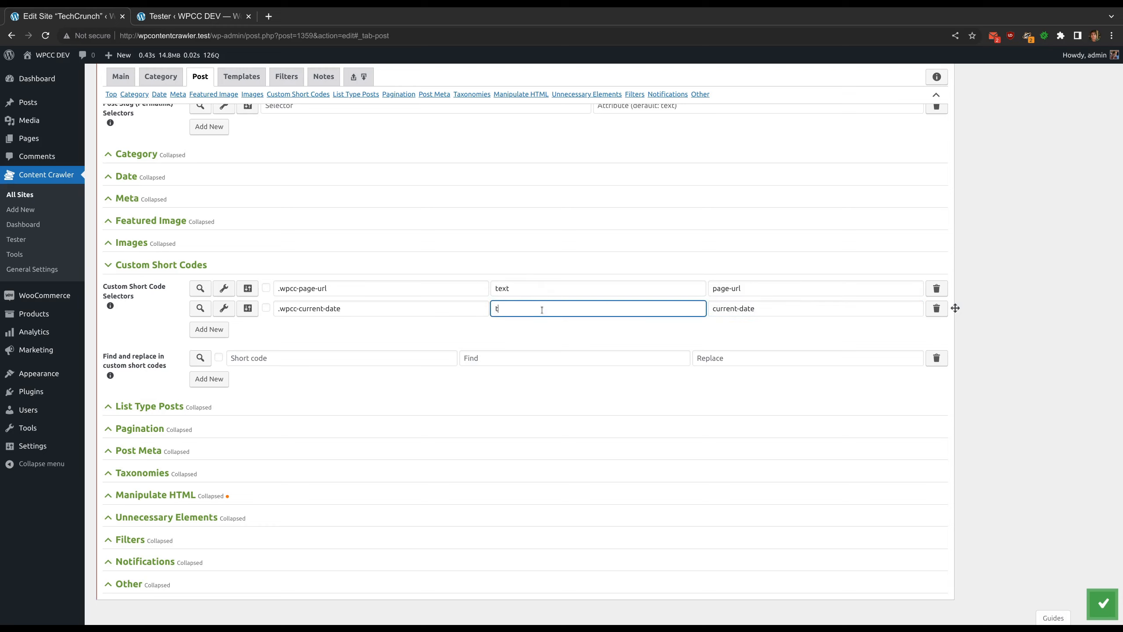
pyautogui.click(542, 330)
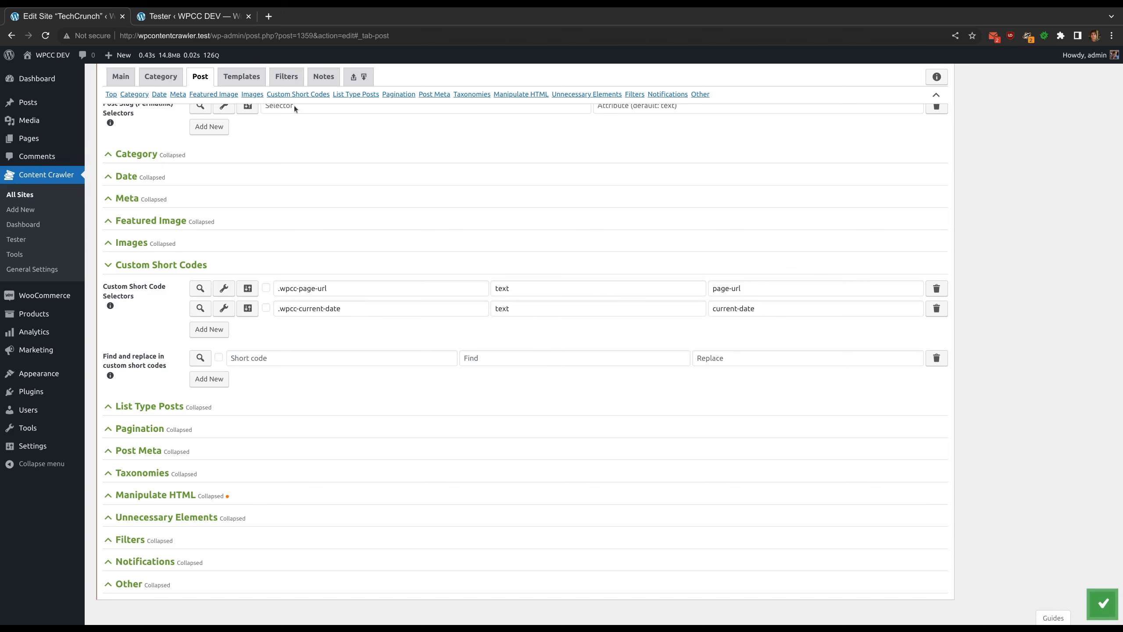
# - Add a bold line "Current Date: [current-date]" below the page URL in the post content template and save the settings
pyautogui.click(241, 76)
pyautogui.press('Return')
pyautogui.hotkey('ctrl', 'b')
pyautogui.write('Current Date:')
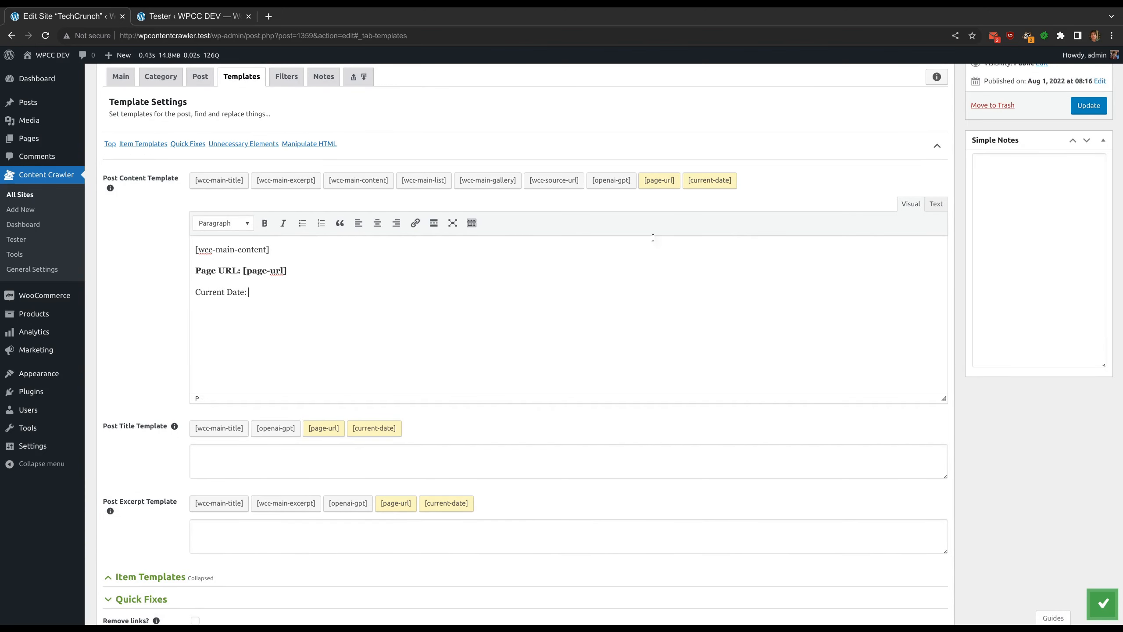
pyautogui.click(729, 177)
pyautogui.write('[current-date]')
pyautogui.hotkey('shift', 'Home')
pyautogui.hotkey('ctrl', 'b')
pyautogui.press('End')
pyautogui.hotkey('ctrl', 's')
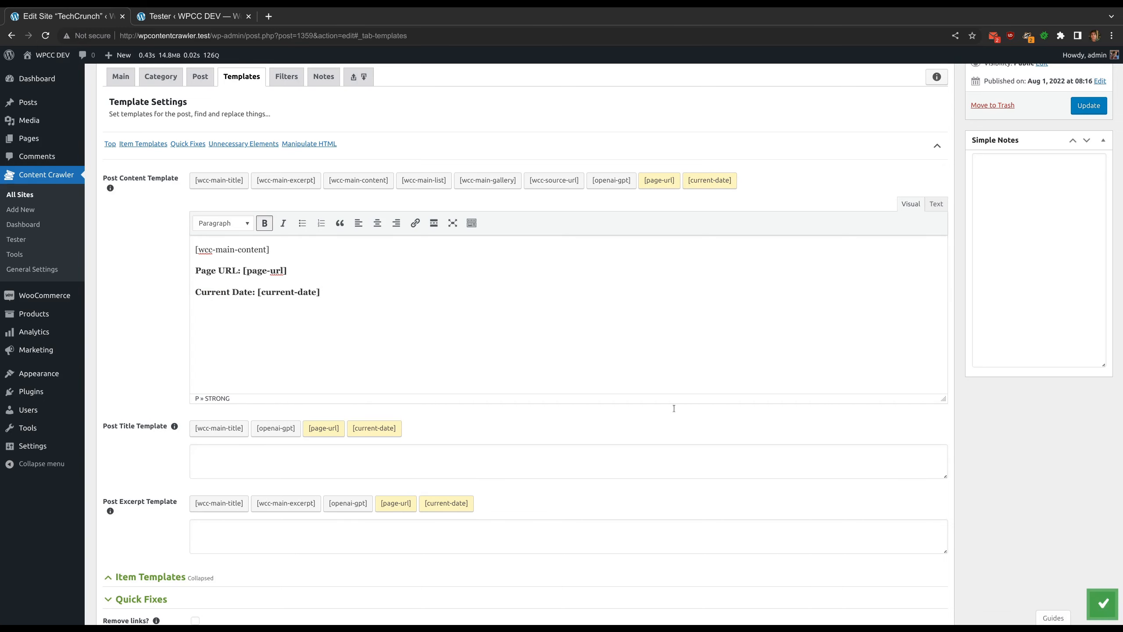
# - Run the TechCrunch post page test again in the Site Tester and examine the current date line in the template output
pyautogui.hotkey('ctrl', 'Tab')
pyautogui.click(490, 102)
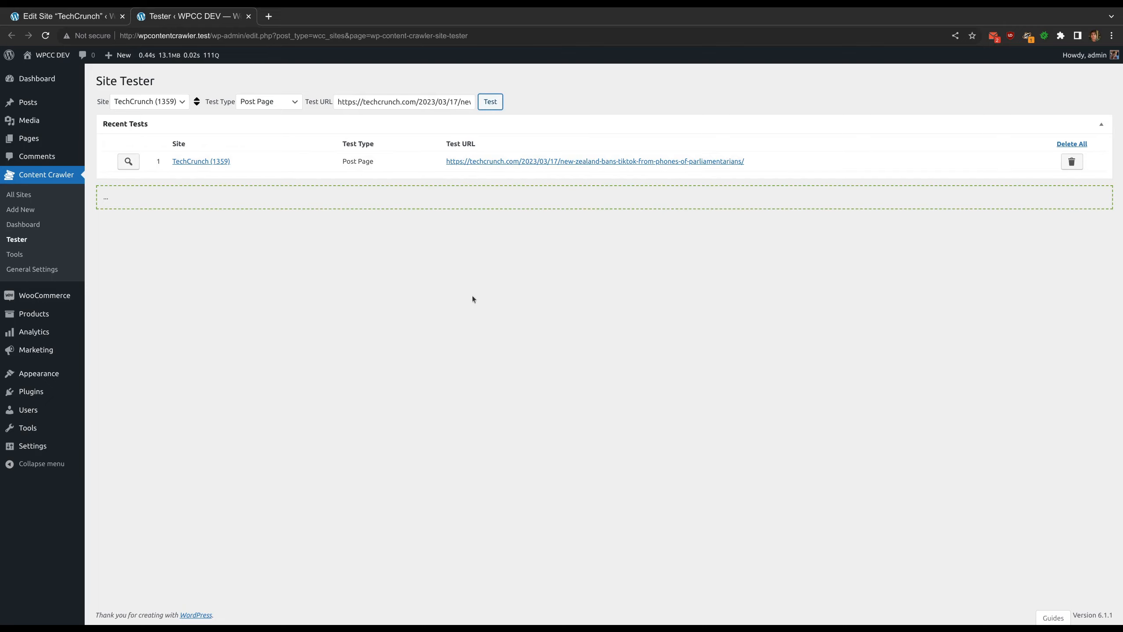
pyautogui.scroll(-1, 472, 298)
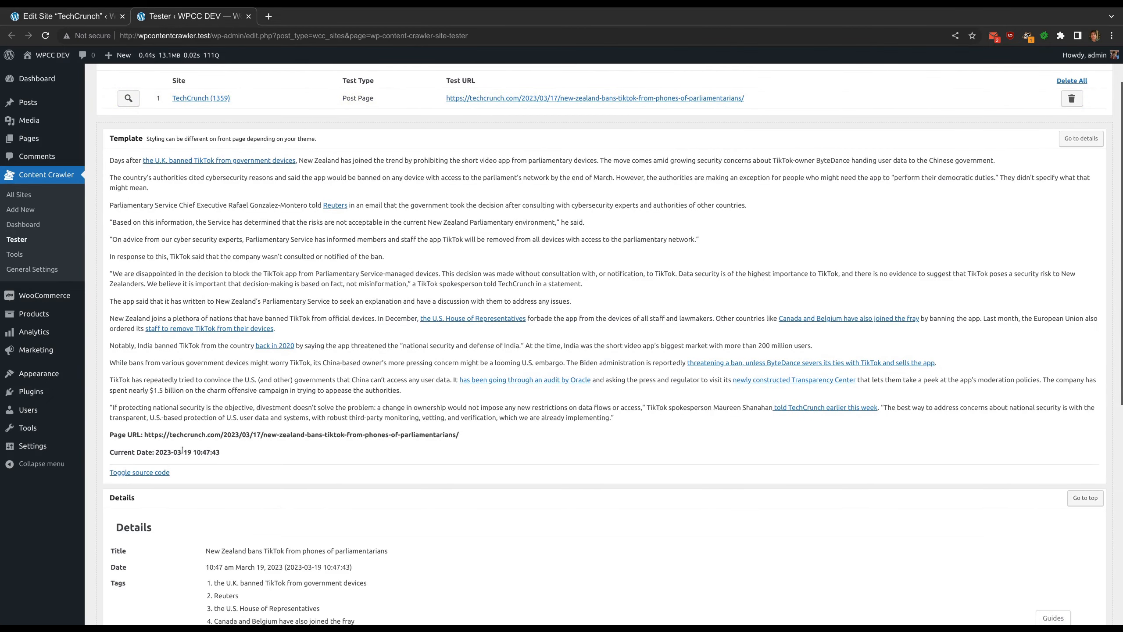
# - Review the duplicate post check and custom general settings options in the main settings' Customizations section, and collapse it again
pyautogui.hotkey('ctrl', 'pageup')
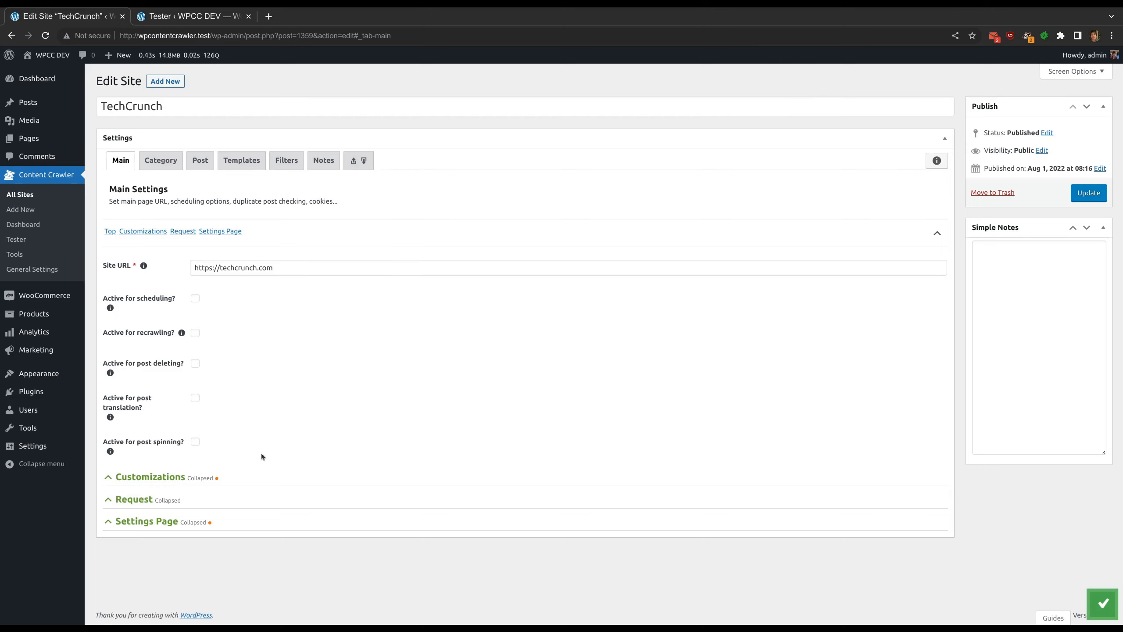
pyautogui.click(246, 474)
pyautogui.scroll(-1, 190, 474)
pyautogui.moveTo(103, 462); pyautogui.dragTo(182, 467)
pyautogui.moveTo(104, 496); pyautogui.dragTo(160, 515)
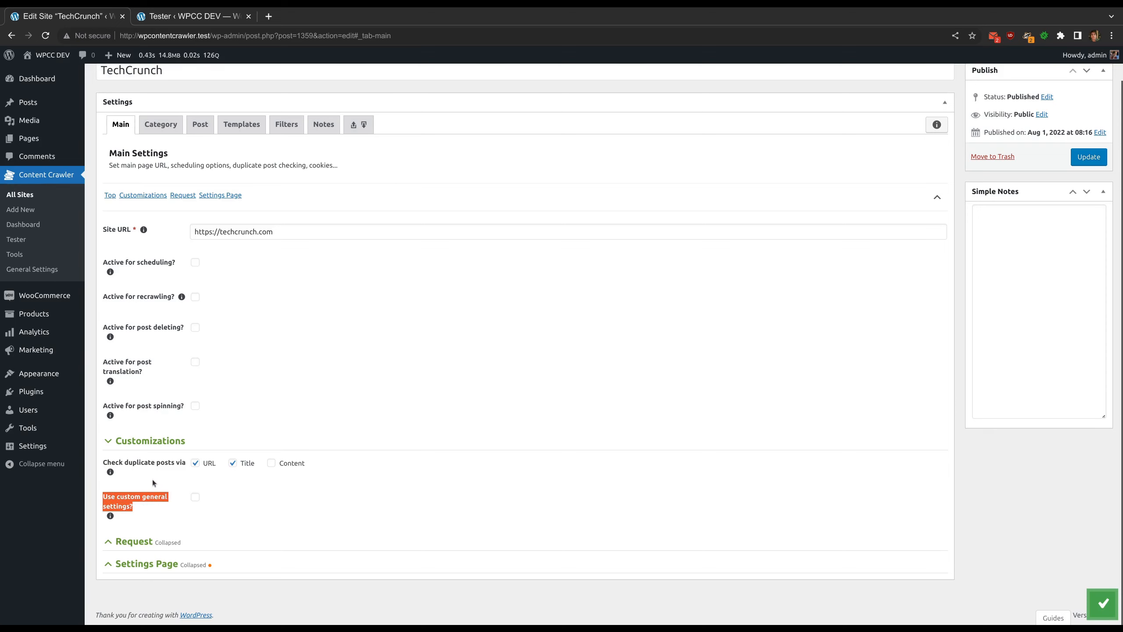
pyautogui.click(154, 440)
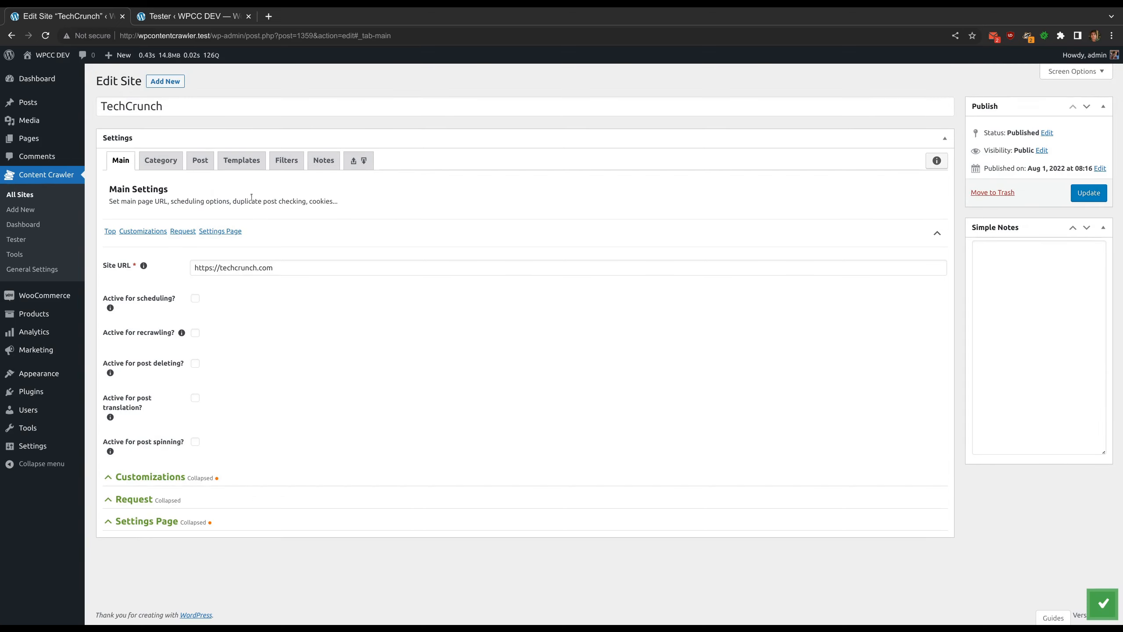
# - Examine the List Item Template and Gallery Item Template in the template settings' Item Templates section, and collapse it again
pyautogui.click(243, 158)
pyautogui.click(145, 497)
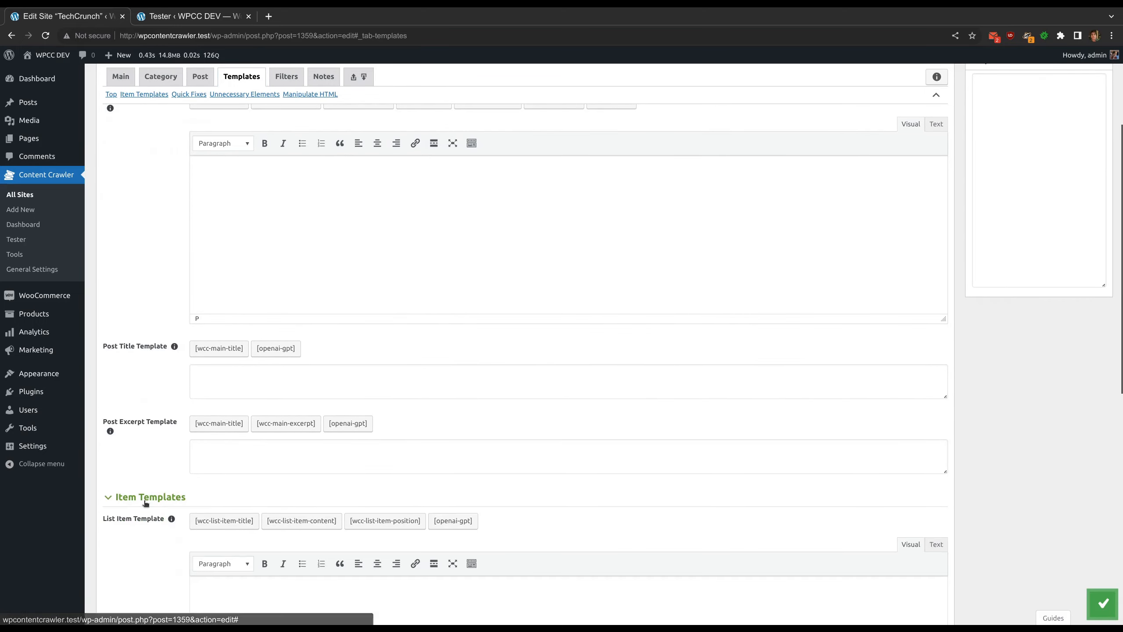
pyautogui.scroll(-5, 124, 354)
pyautogui.moveTo(107, 266); pyautogui.dragTo(168, 264)
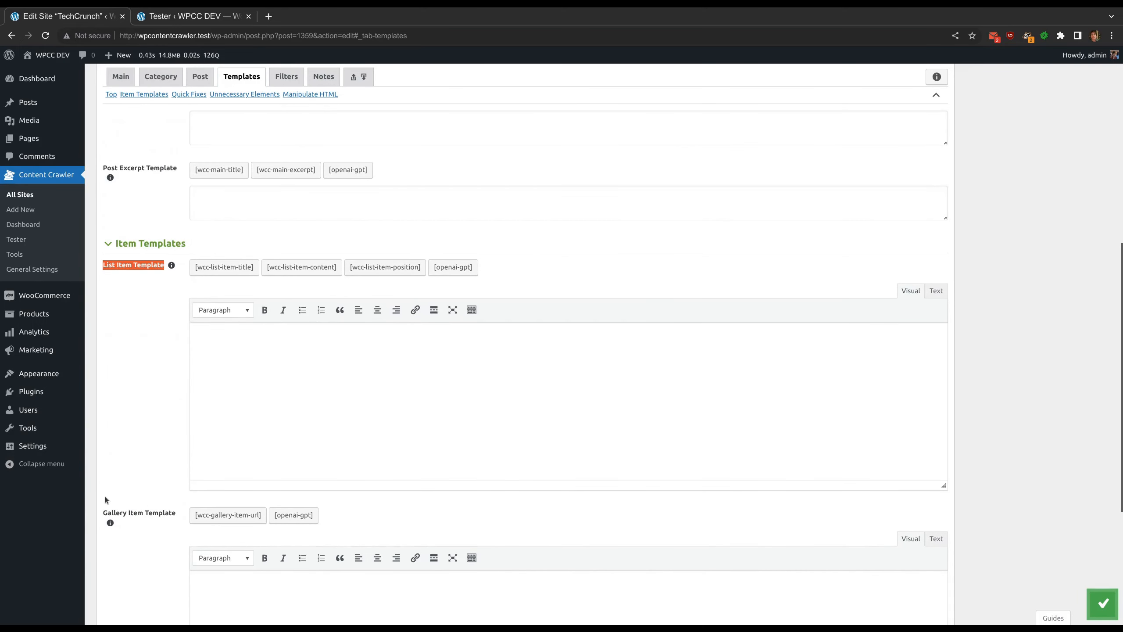
pyautogui.moveTo(108, 513); pyautogui.dragTo(159, 537)
pyautogui.click(159, 537)
pyautogui.click(151, 243)
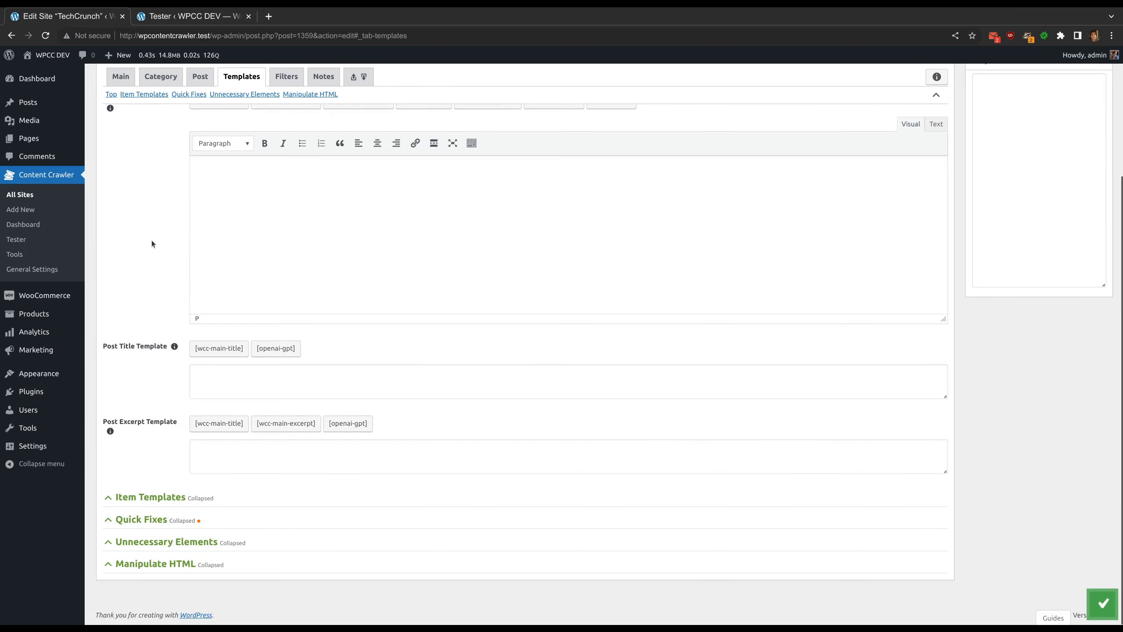
# - Examine the Post URL Selectors and Next Page URL Selectors in the site's category page settings
pyautogui.click(120, 75)
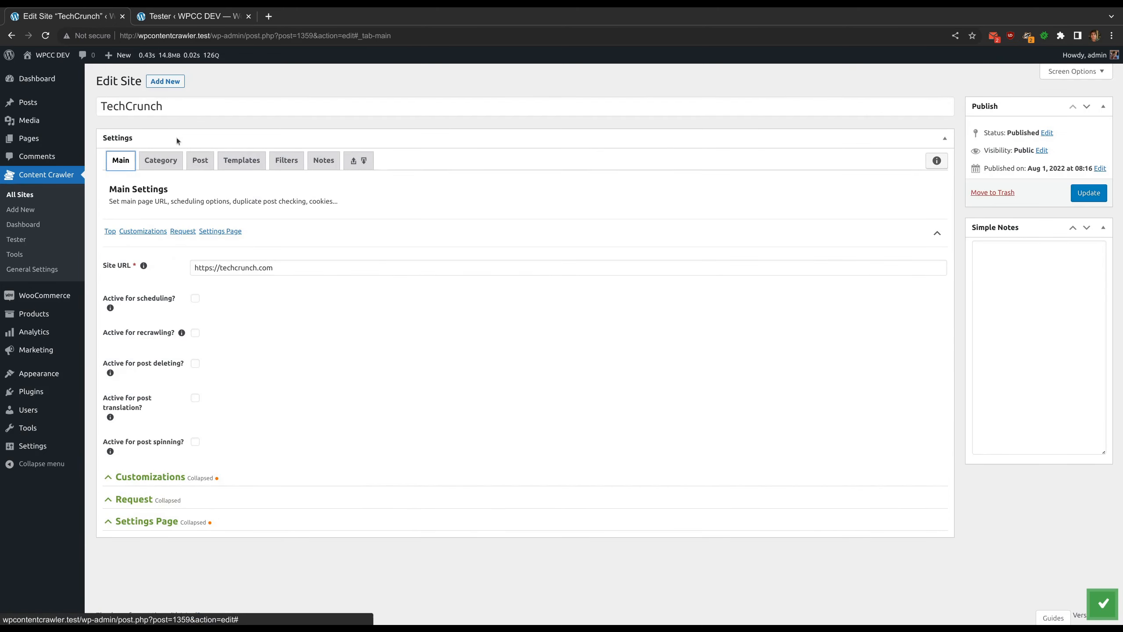
pyautogui.click(160, 161)
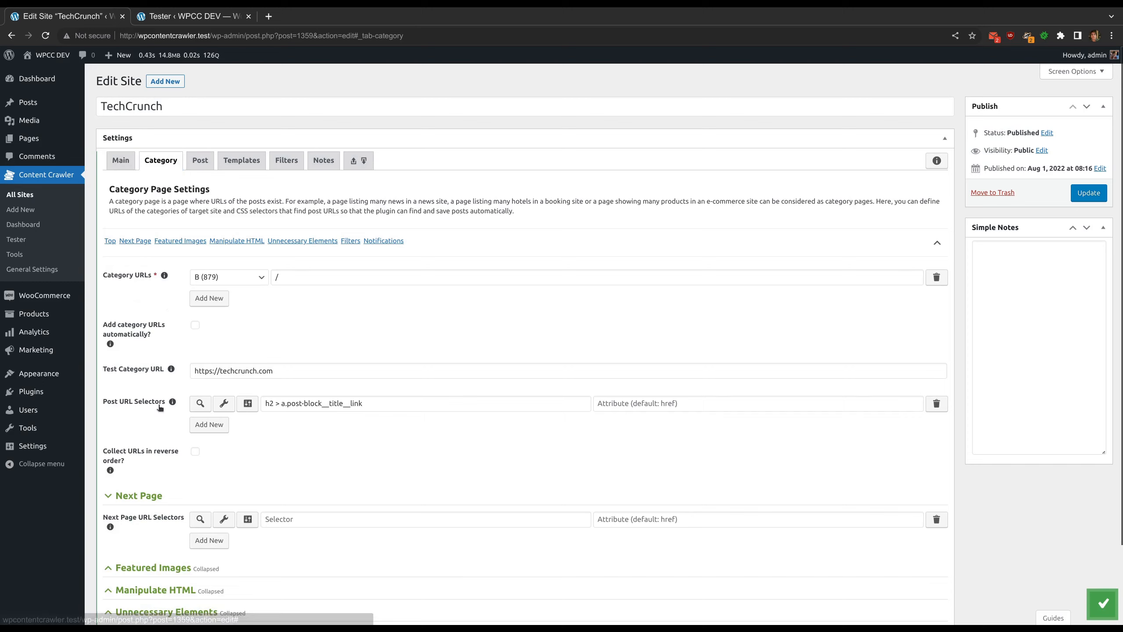
pyautogui.moveTo(164, 402); pyautogui.dragTo(105, 400)
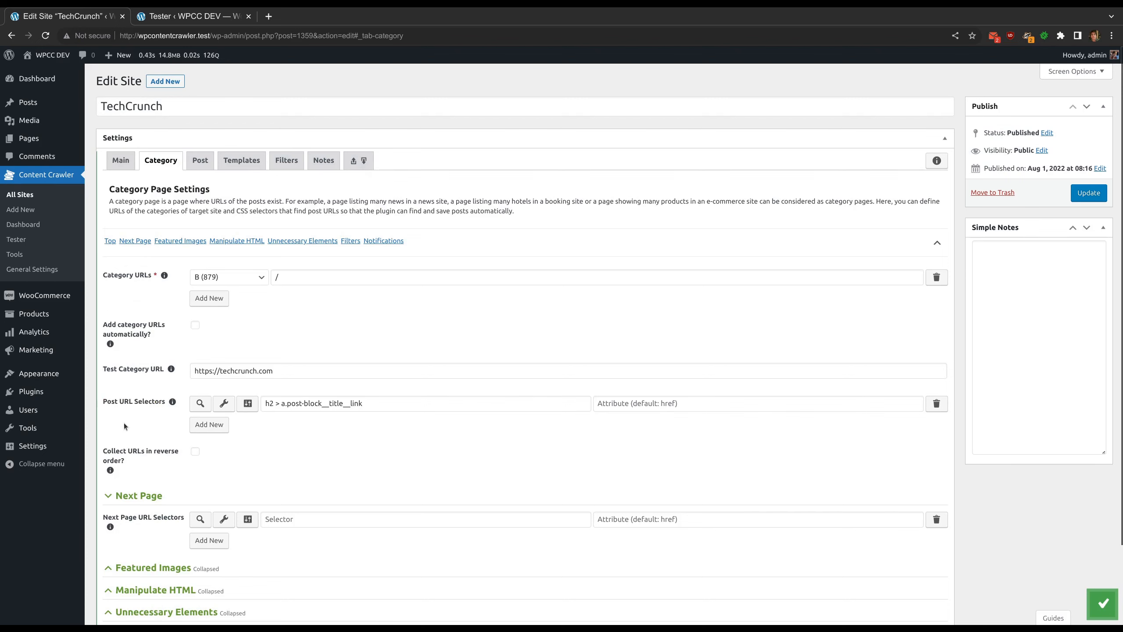
pyautogui.scroll(-2, 124, 423)
pyautogui.moveTo(102, 427); pyautogui.dragTo(191, 428)
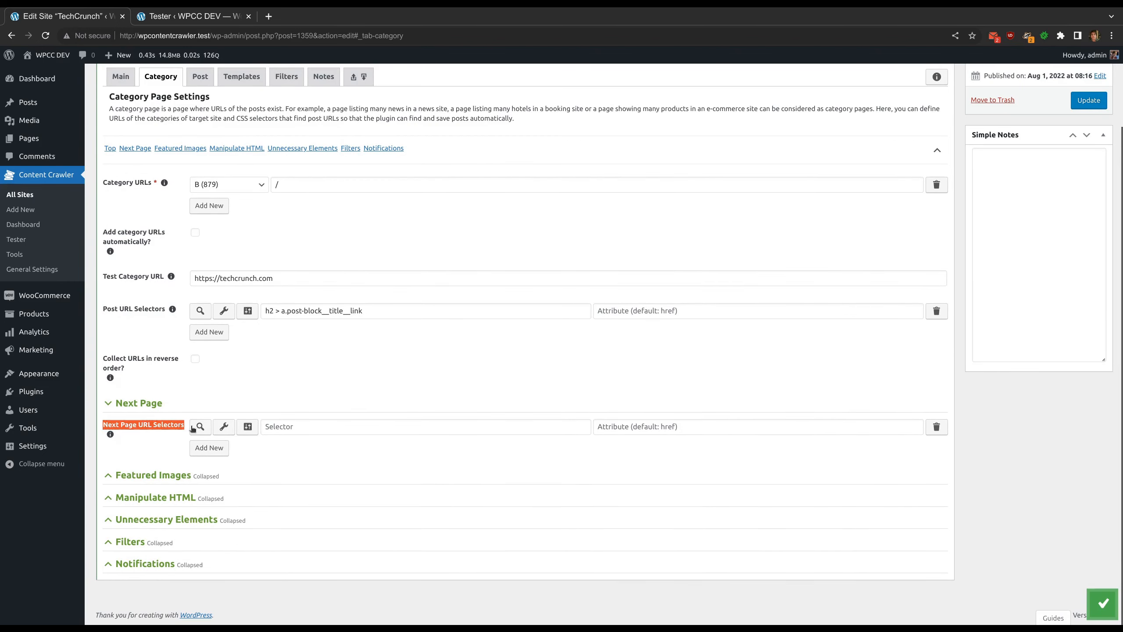
pyautogui.click(162, 444)
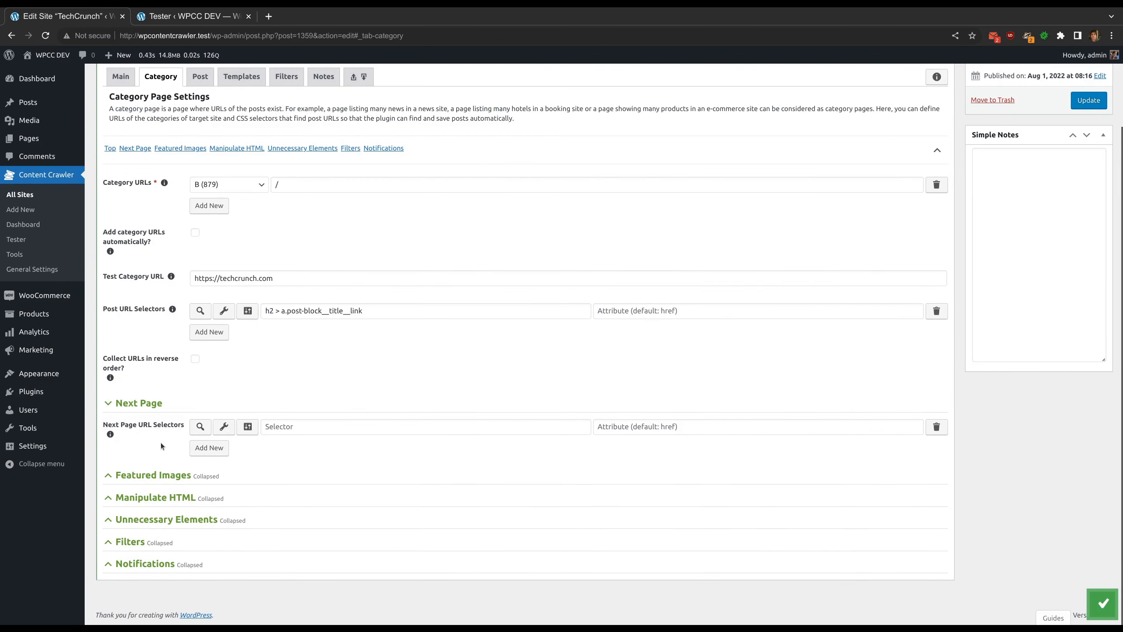
# - Examine the Next Page URL Selectors and All Page URLs Selectors in the post settings' Pagination section
pyautogui.click(200, 76)
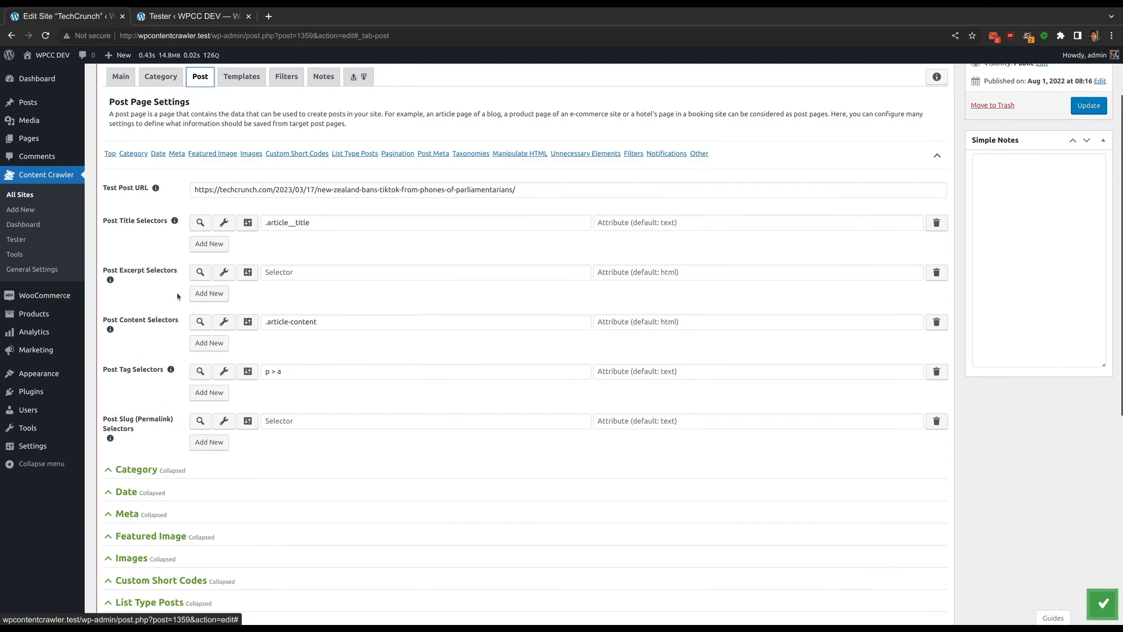
pyautogui.scroll(-6, 172, 296)
pyautogui.scroll(-2, 170, 300)
pyautogui.moveTo(103, 300); pyautogui.dragTo(185, 304)
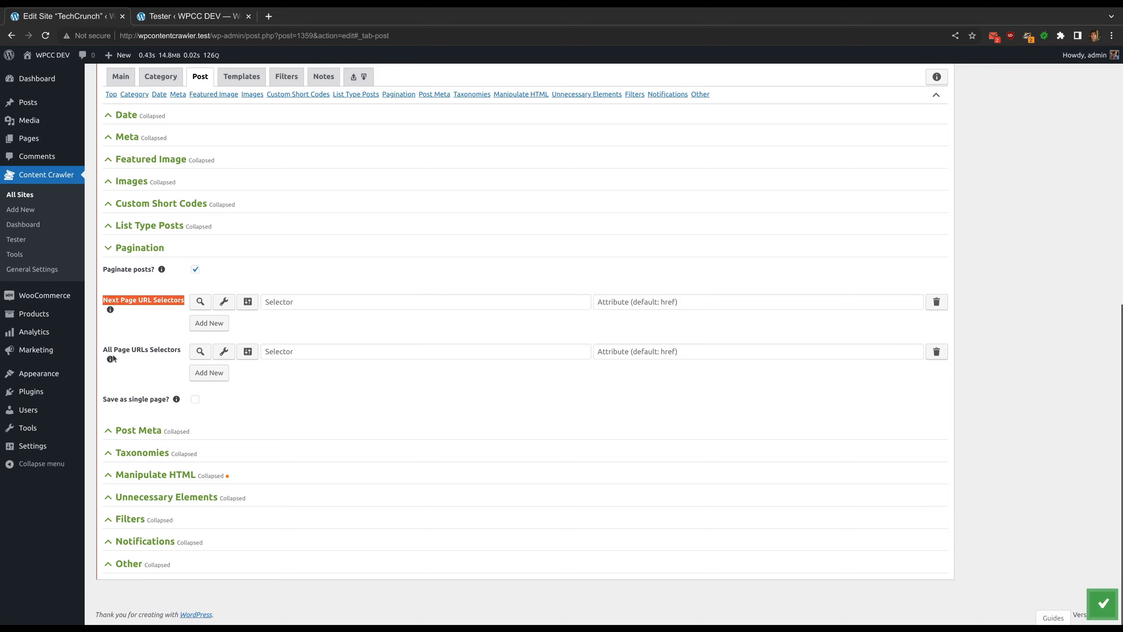
pyautogui.moveTo(104, 349); pyautogui.dragTo(174, 359)
pyautogui.click(169, 375)
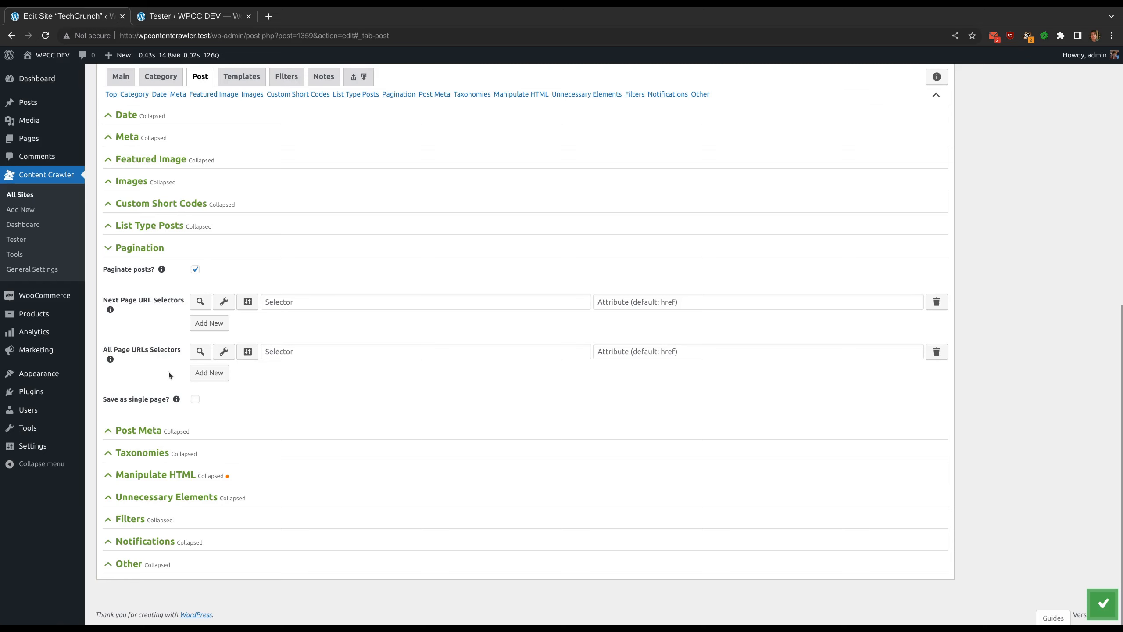
# - Examine the Post Content, Title and Excerpt Templates and expand the Quick Fixes section in the site's template settings
pyautogui.click(239, 77)
pyautogui.scroll(3, 164, 238)
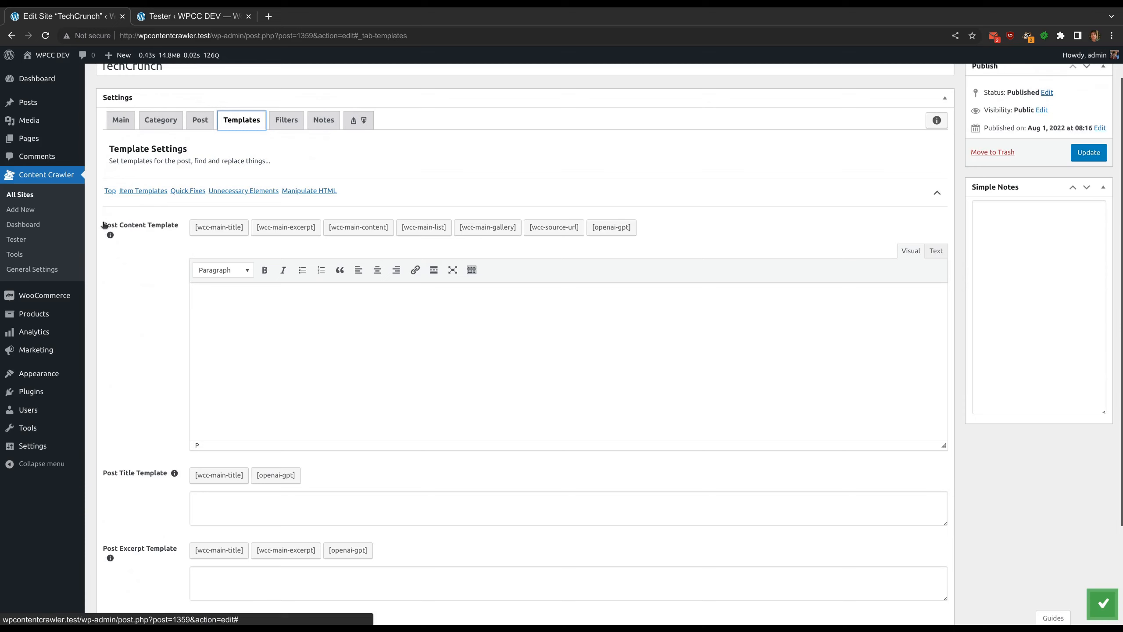
pyautogui.moveTo(103, 225); pyautogui.dragTo(175, 225)
pyautogui.click(152, 275)
pyautogui.scroll(-3, 152, 276)
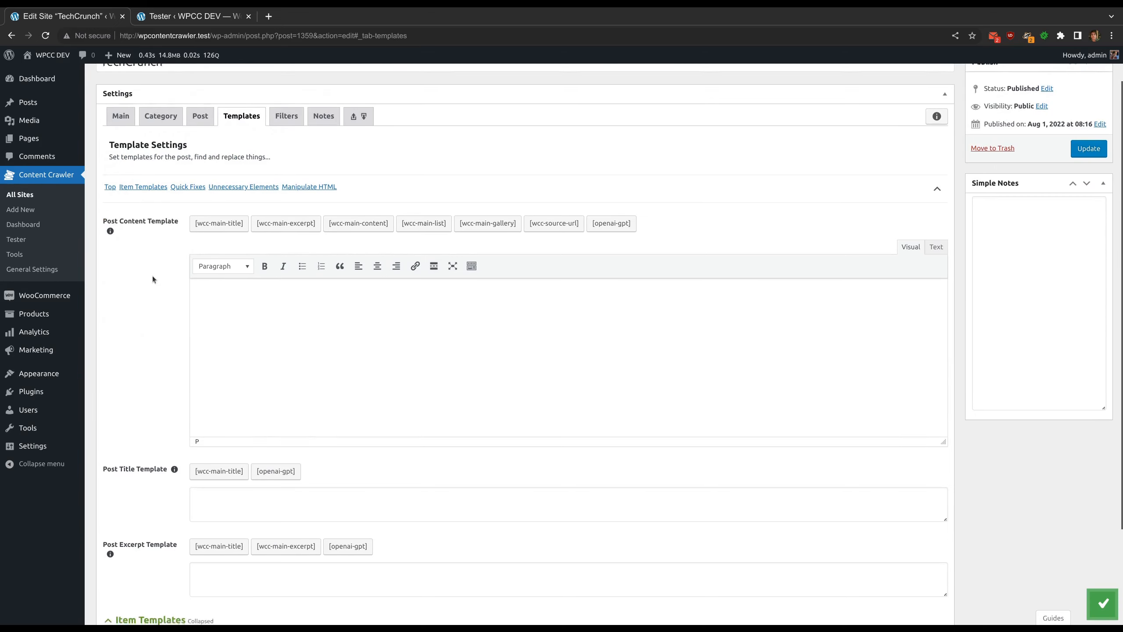
pyautogui.click(197, 519)
pyautogui.scroll(-4, 197, 519)
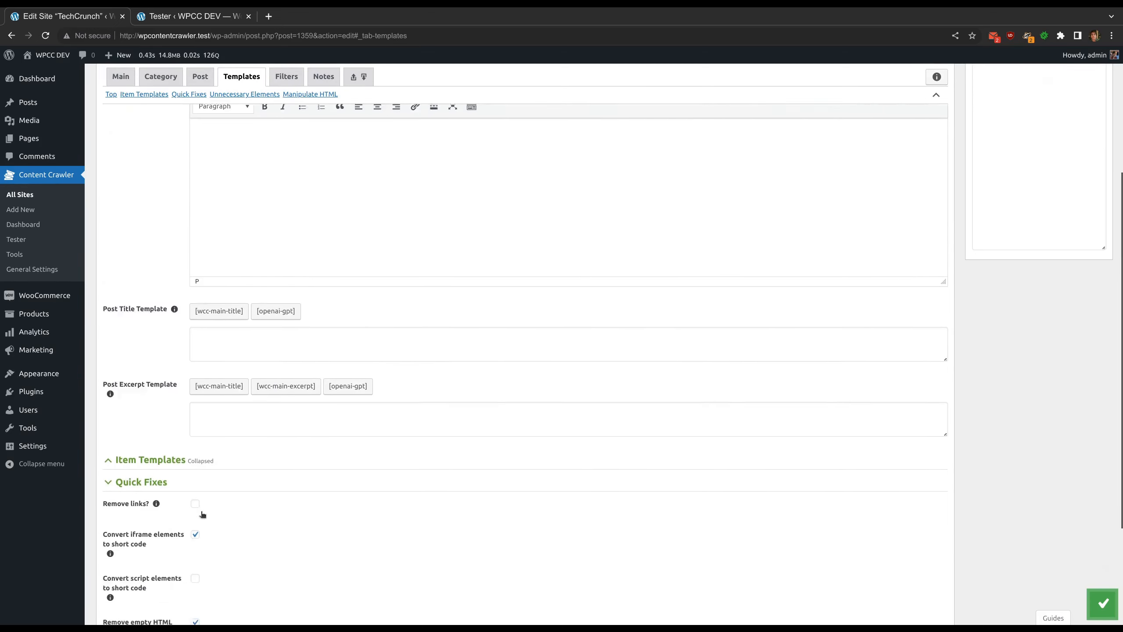
pyautogui.moveTo(105, 350); pyautogui.dragTo(157, 354)
pyautogui.click(149, 369)
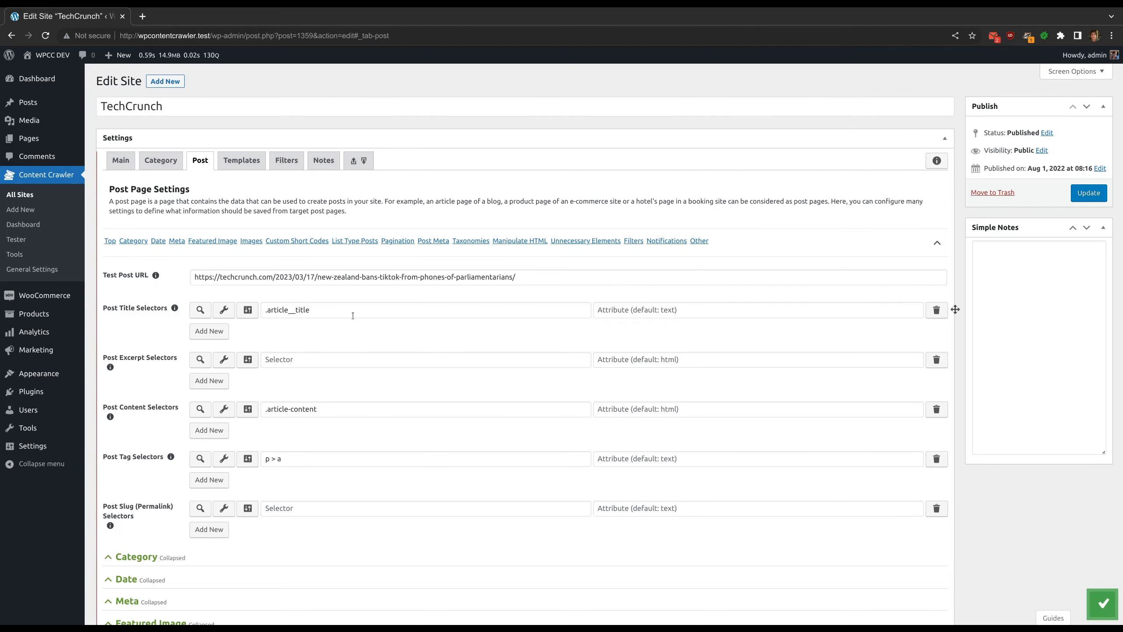
# - Expand the Category and Date sections in the post page settings to view their options, and collapse both again
pyautogui.scroll(-6, 327, 321)
pyautogui.click(228, 257)
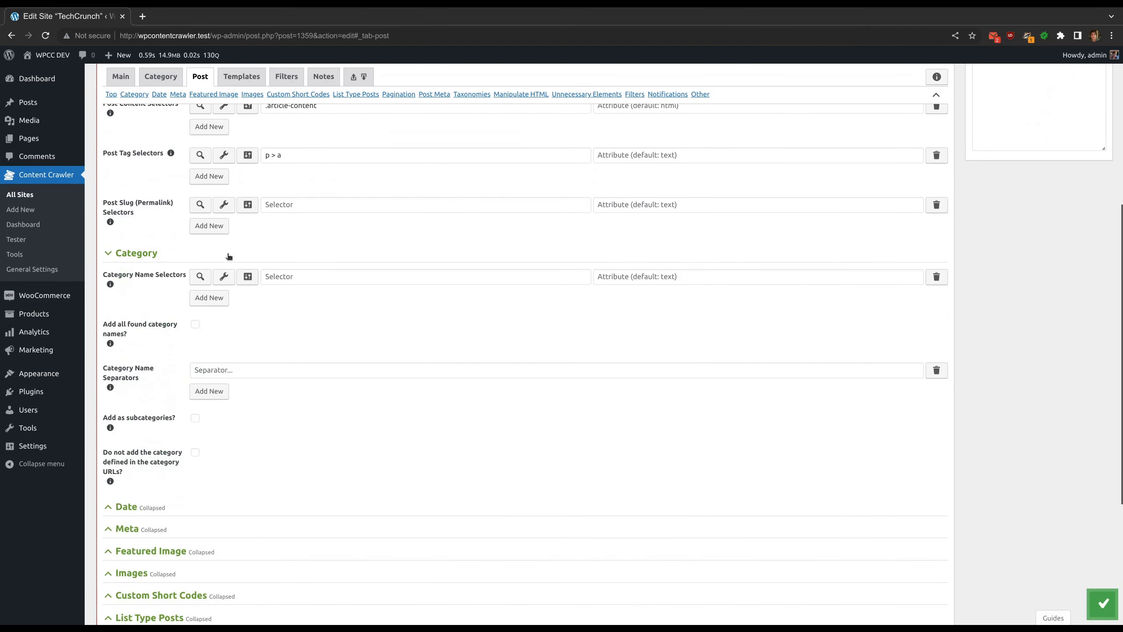
pyautogui.click(215, 512)
pyautogui.scroll(-5, 215, 513)
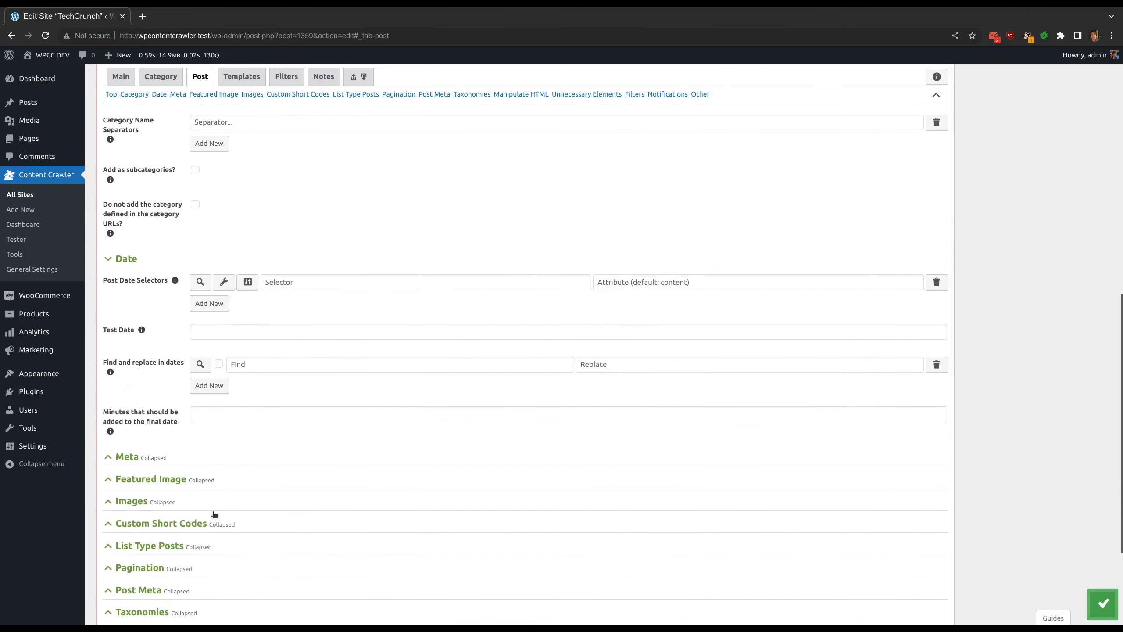
pyautogui.scroll(5, 215, 513)
pyautogui.click(203, 506)
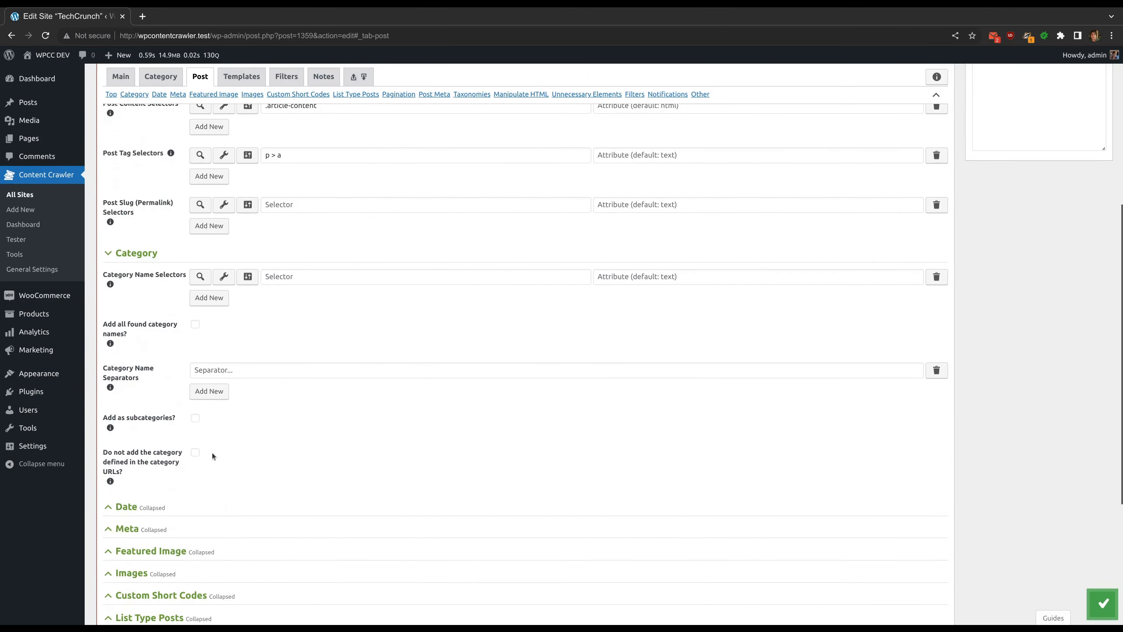
pyautogui.click(213, 253)
pyautogui.scroll(6, 584, 333)
pyautogui.scroll(1, 584, 331)
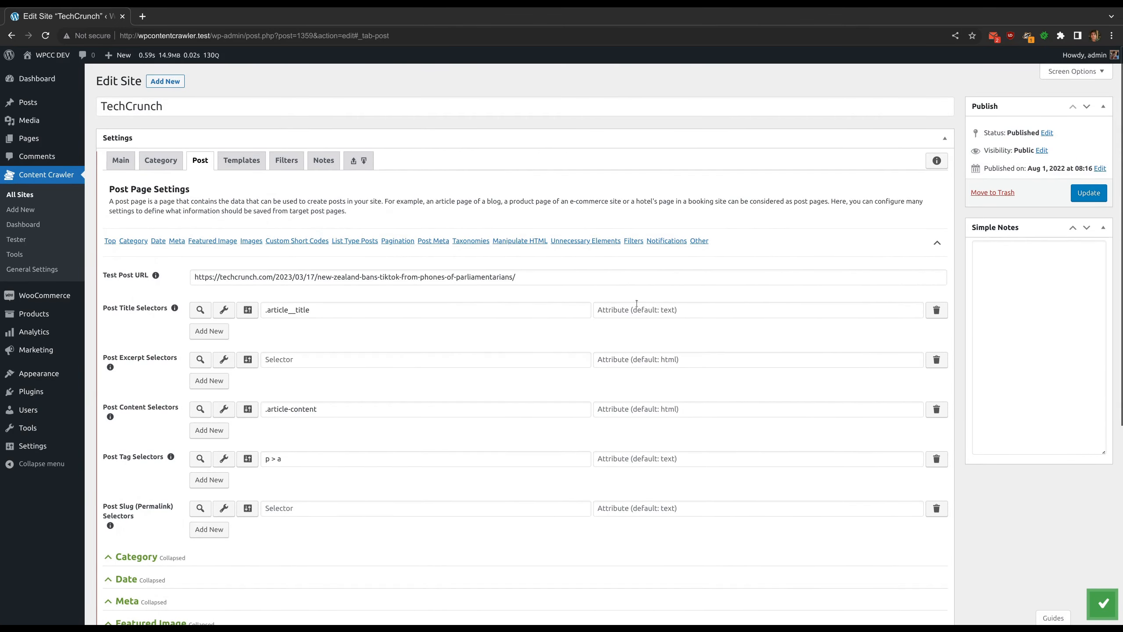
# - Expand all sections of the post page settings at once, look through them, and collapse them all again
pyautogui.click(937, 244)
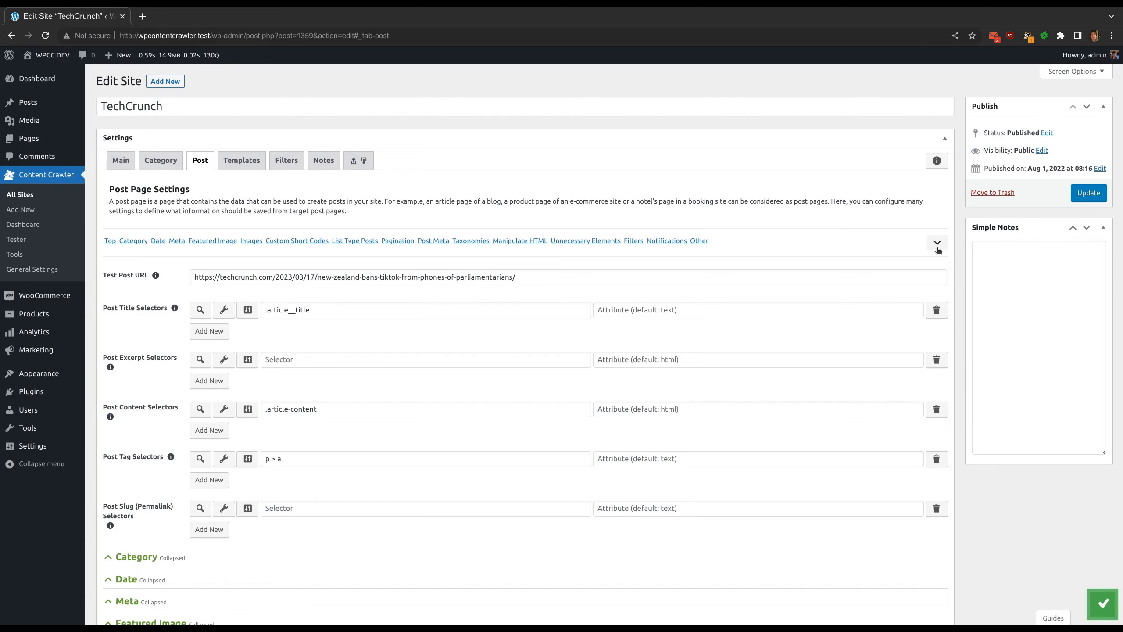
pyautogui.click(937, 244)
pyautogui.scroll(-20, 458, 258)
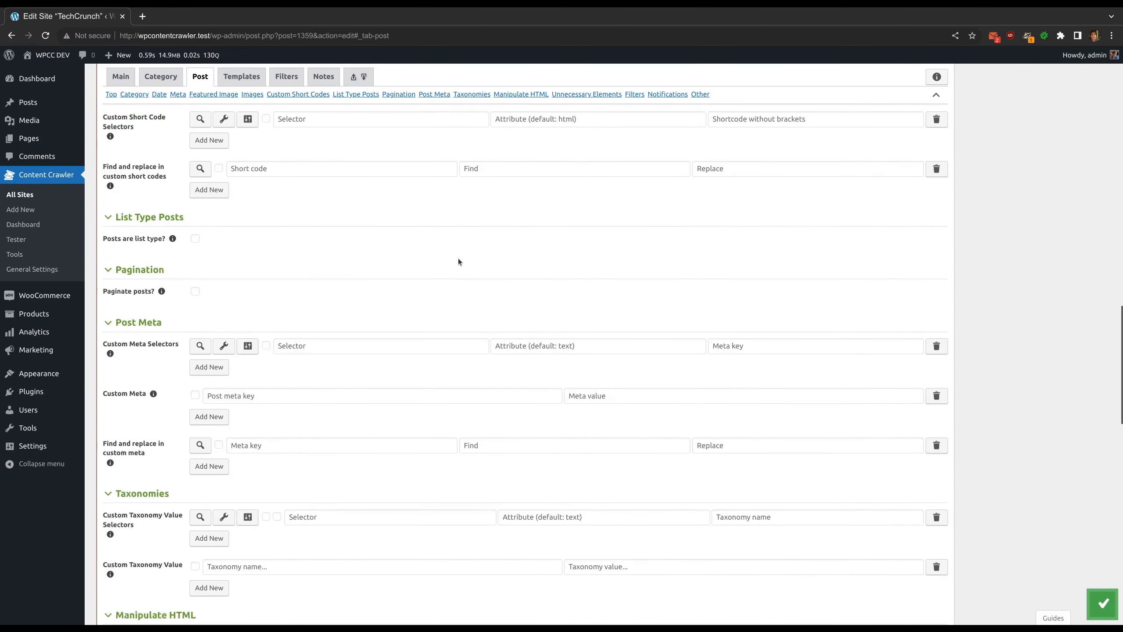
pyautogui.scroll(-5, 458, 258)
pyautogui.click(936, 94)
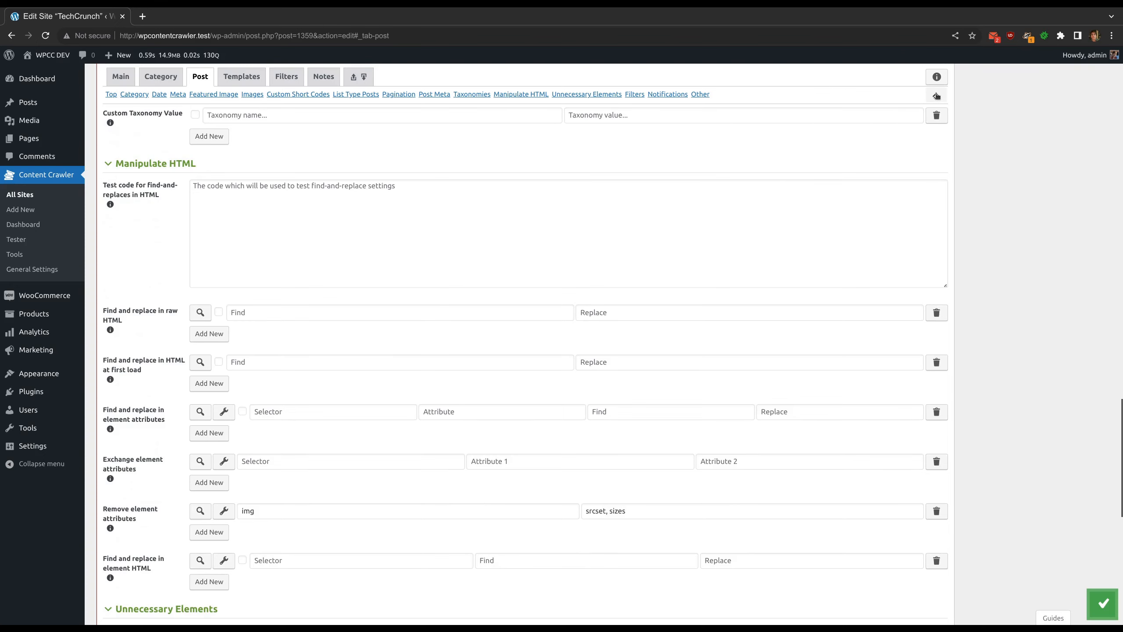
pyautogui.scroll(5, 333, 349)
pyautogui.scroll(-5, 334, 349)
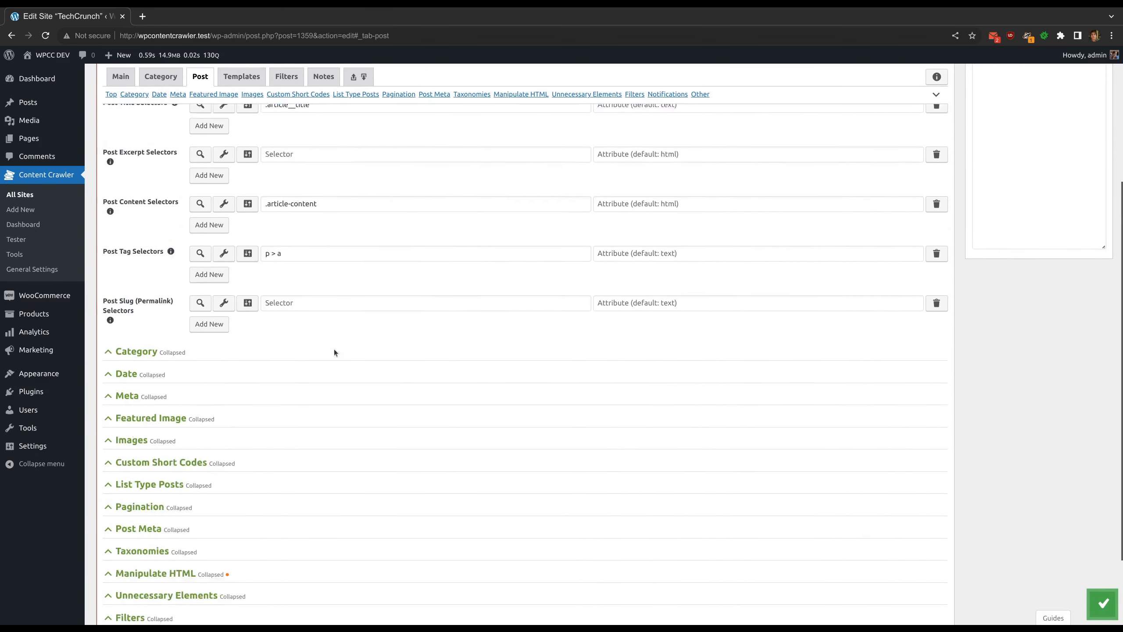
# - Enter "a" as a Category Name Selector in the post settings' Category section, and collapse the section
pyautogui.click(240, 256)
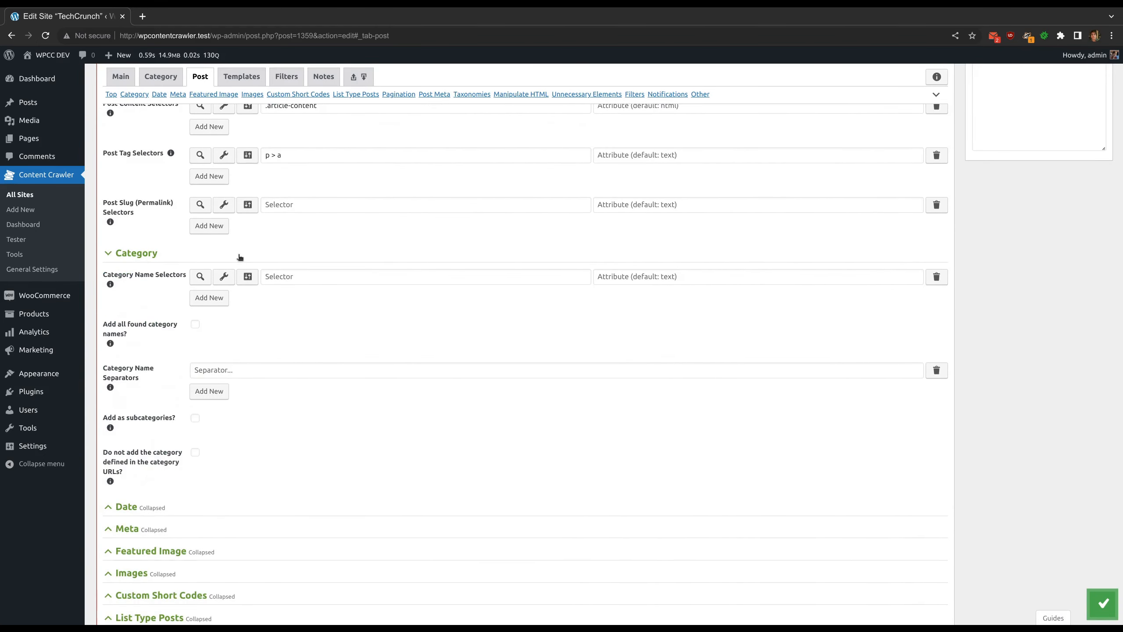
pyautogui.click(283, 277)
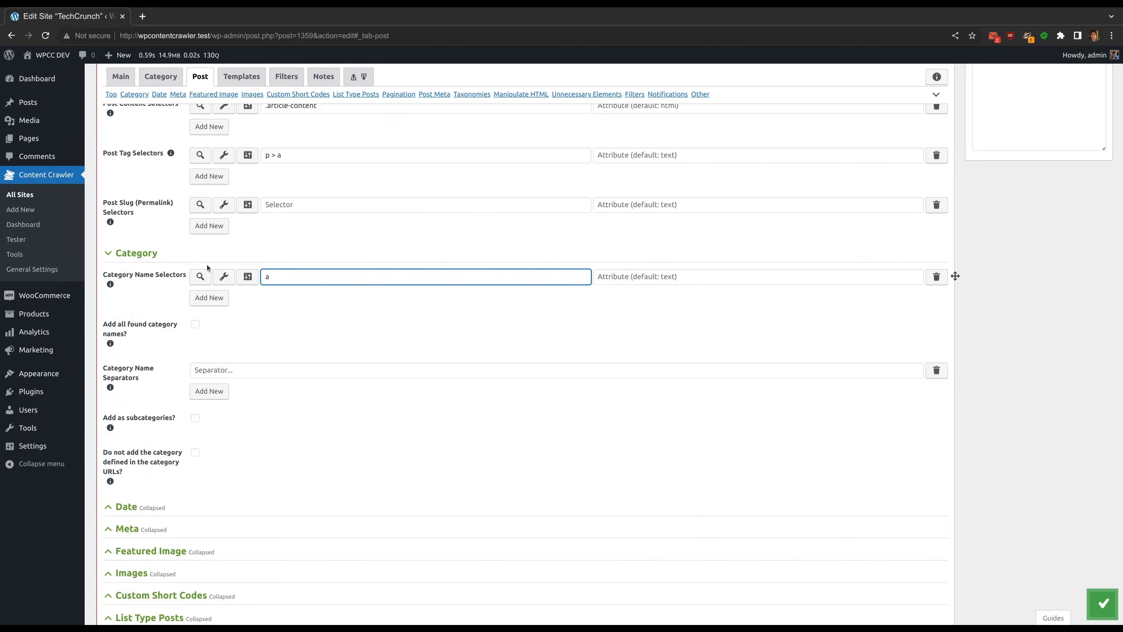
pyautogui.click(157, 253)
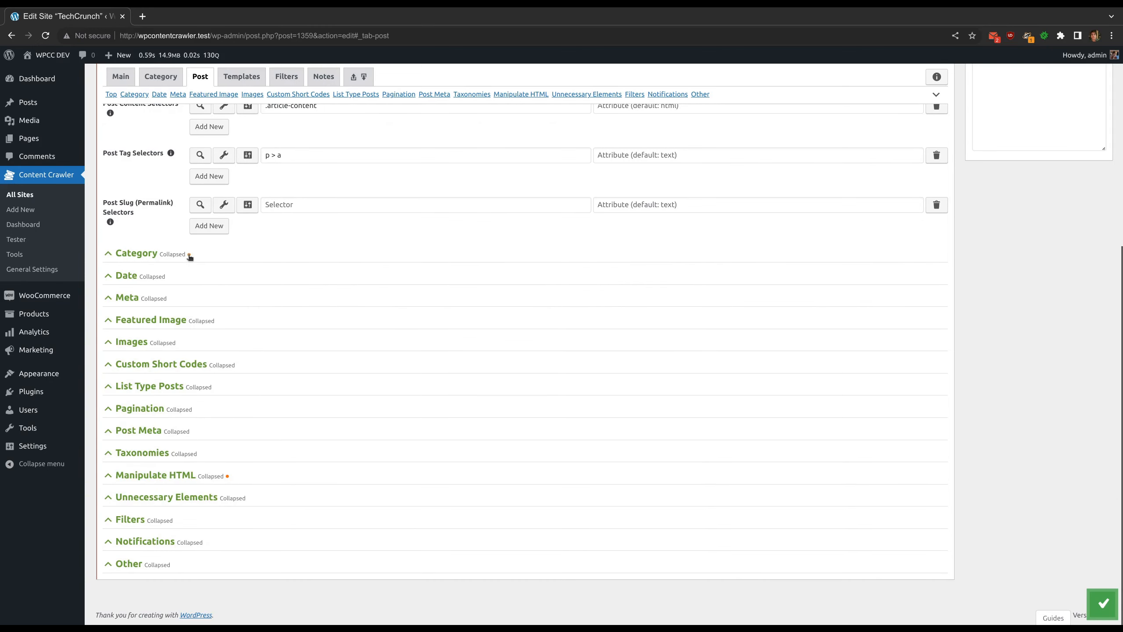
# - Remove the entered Category Name Selector from the post settings' Category section, and collapse the section again
pyautogui.moveTo(189, 256)
pyautogui.click(217, 256)
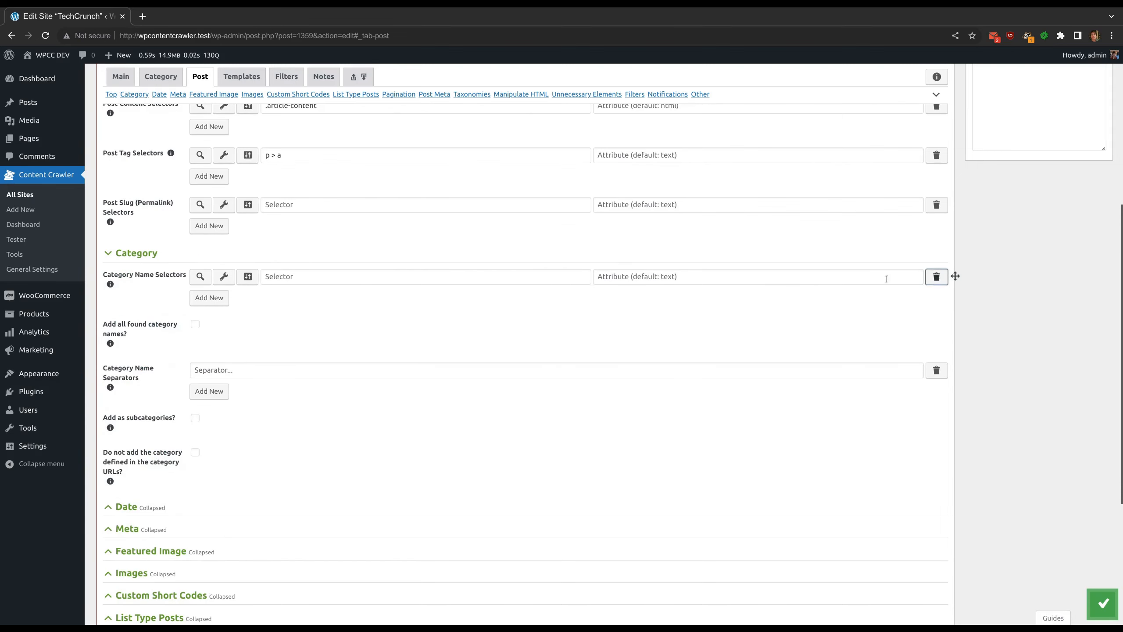
pyautogui.click(265, 256)
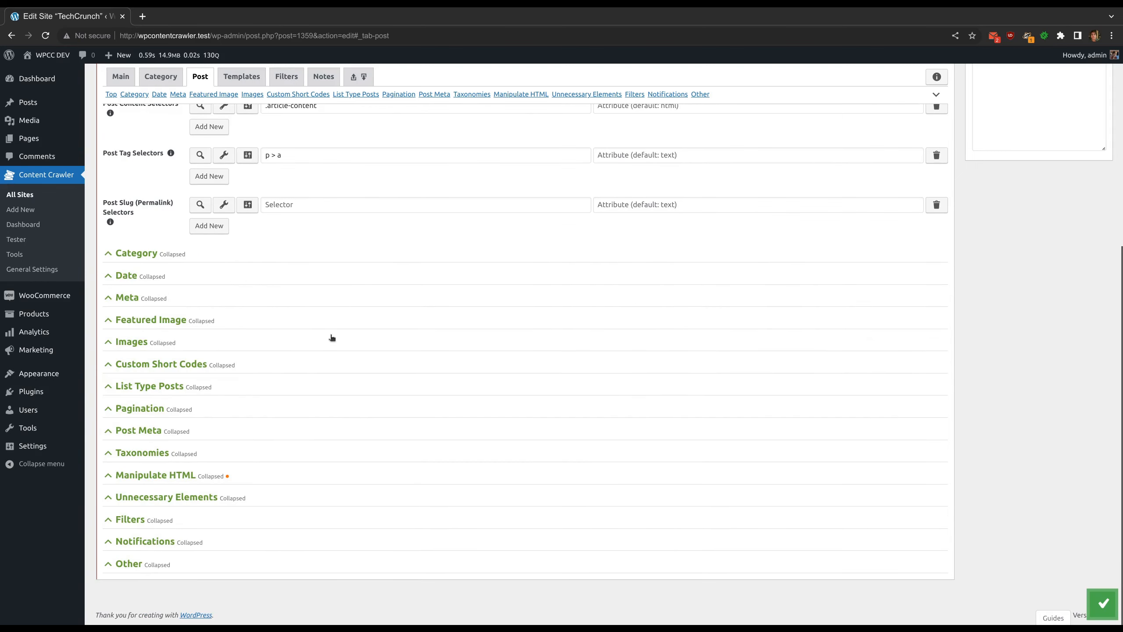
# - Expand the Date and Meta sections of the post settings, reloading the page after each to check the section states
pyautogui.click(191, 278)
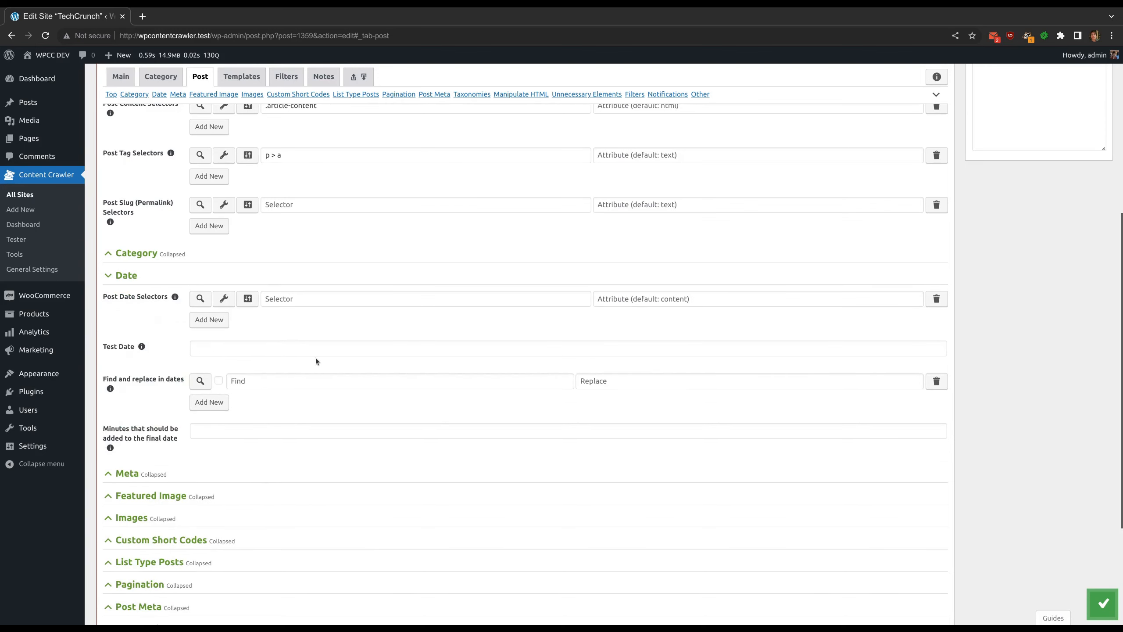
pyautogui.click(46, 35)
pyautogui.click(176, 475)
pyautogui.click(47, 37)
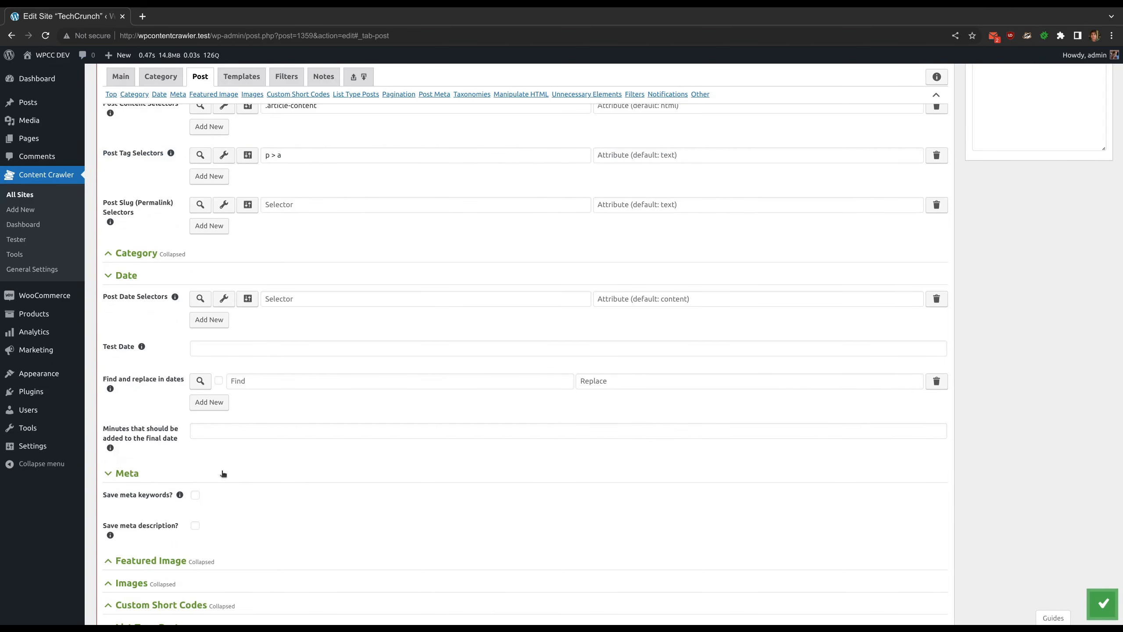
# - Collapse the Meta and Date sections of the post settings, and reload the page
pyautogui.click(223, 473)
pyautogui.click(187, 279)
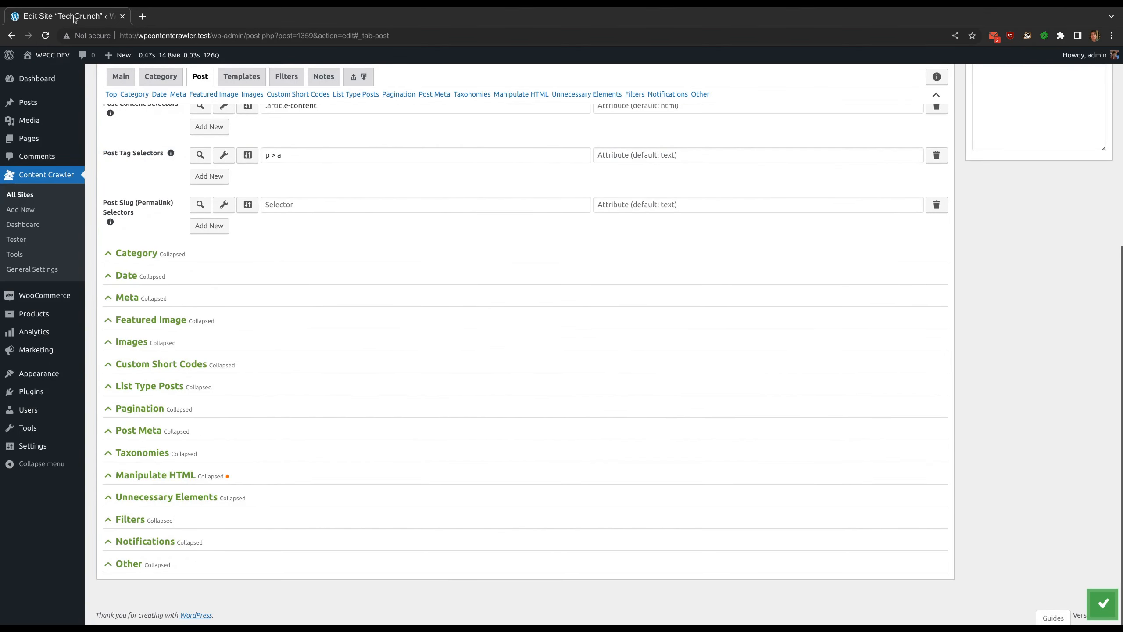
pyautogui.click(46, 36)
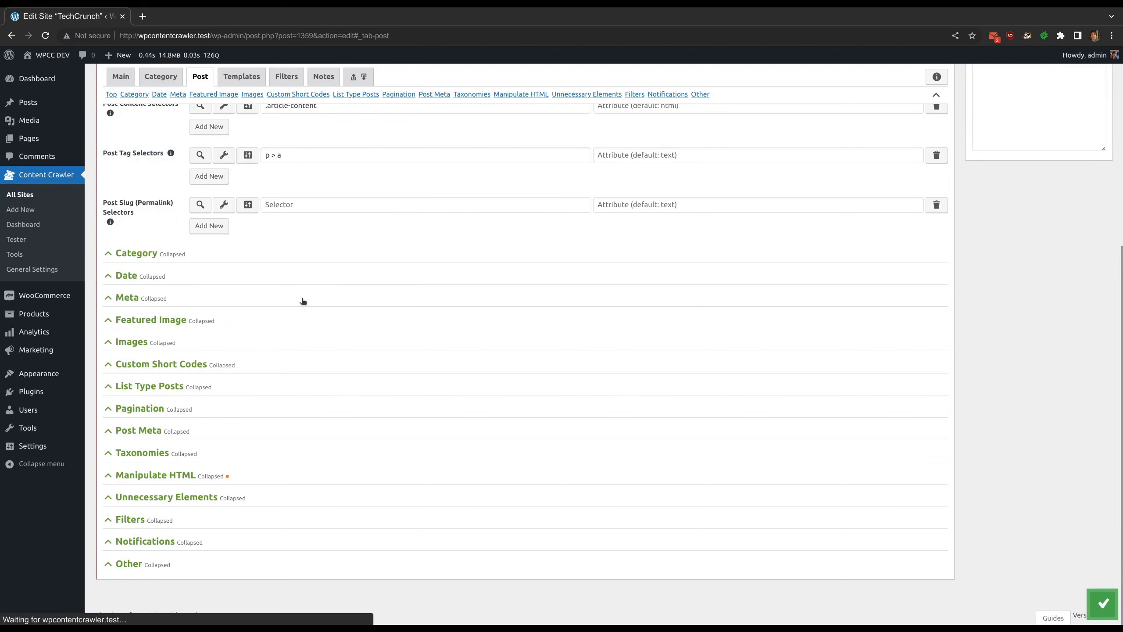
# - Enable "Disable saving the section states?" in the advanced general settings, opened in a separate browser tab, and save the changes
pyautogui.keyDown('ctrl'); pyautogui.click(32, 269); pyautogui.keyUp('ctrl')
pyautogui.hotkey('ctrl', 'Tab')
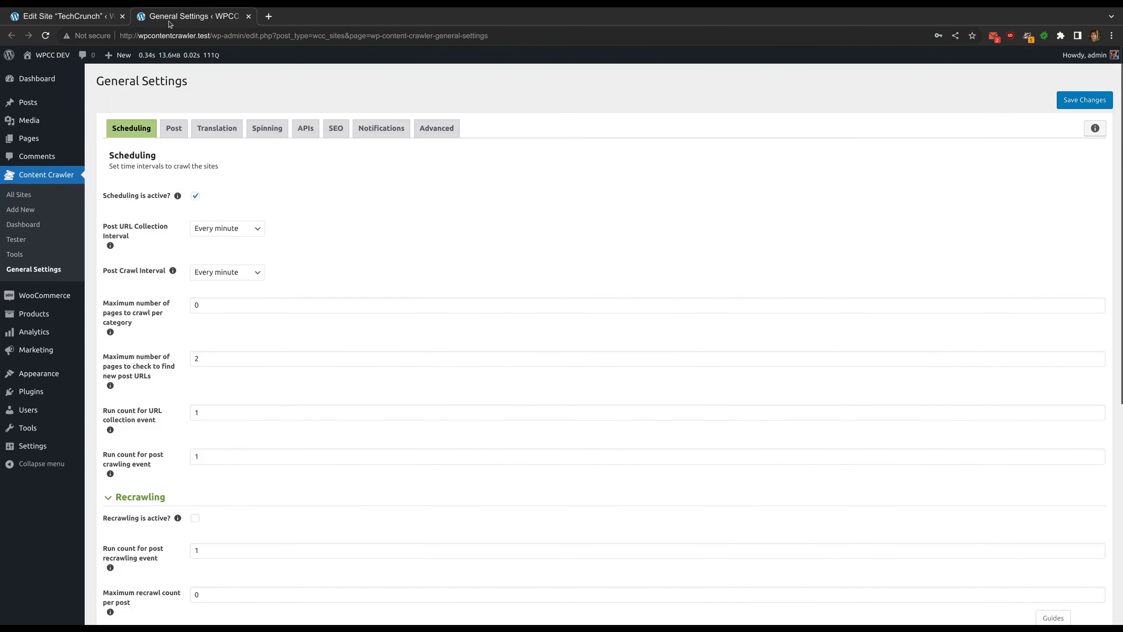
pyautogui.click(443, 128)
pyautogui.scroll(-5, 310, 309)
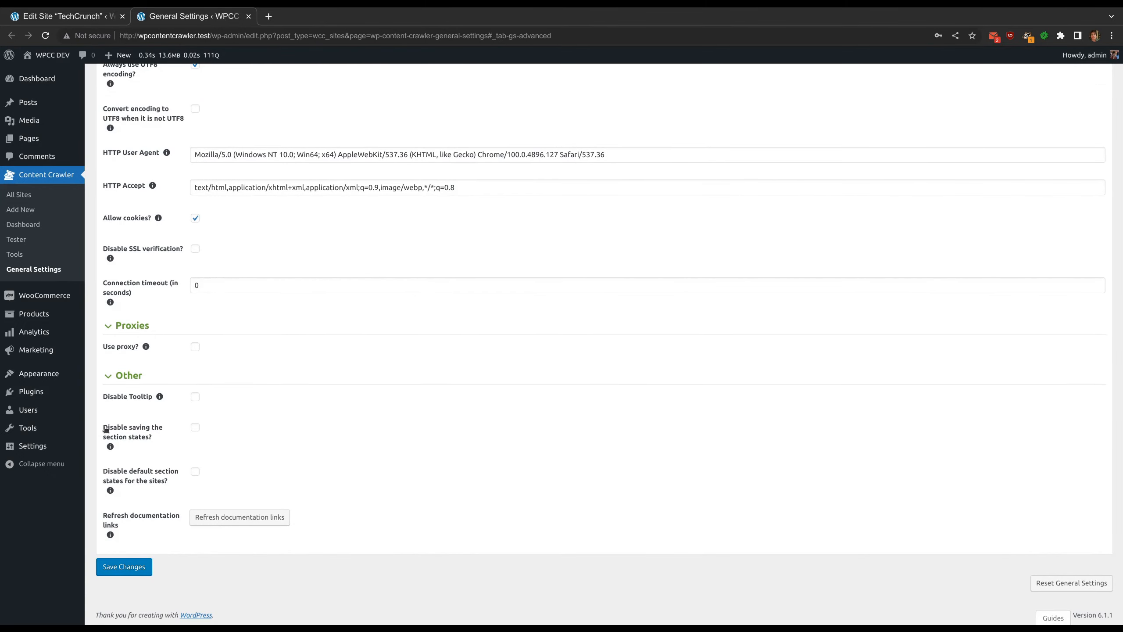
pyautogui.moveTo(106, 429); pyautogui.dragTo(162, 437)
pyautogui.click(118, 567)
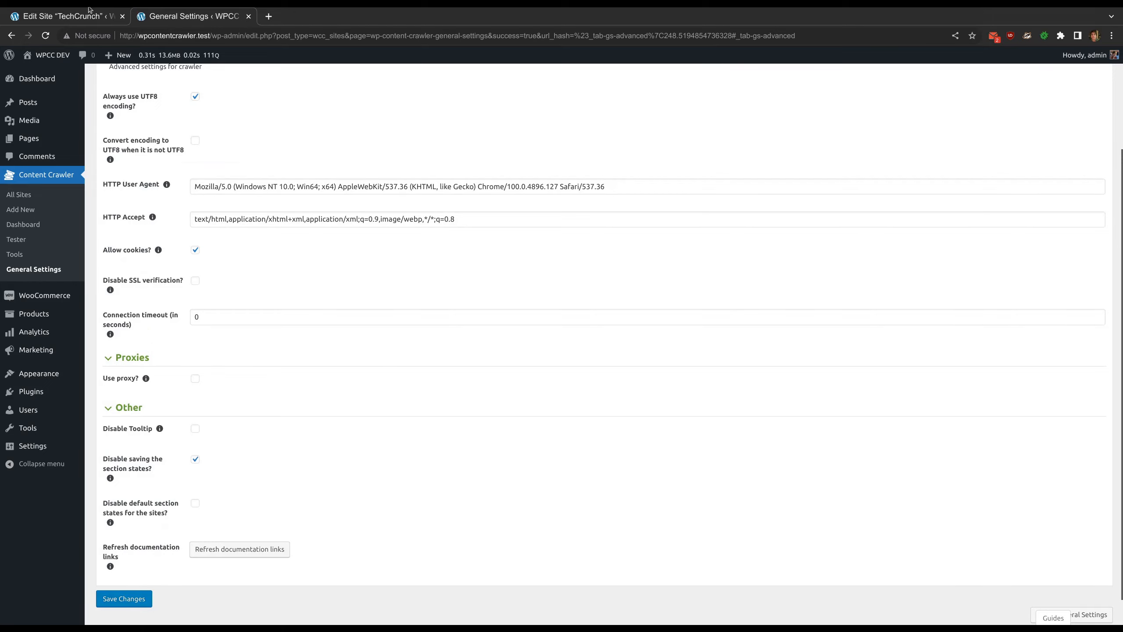
# - Reload the TechCrunch site's edit page, collapse the Date and Meta sections, and reload again to check the section states
pyautogui.click(89, 9)
pyautogui.click(45, 35)
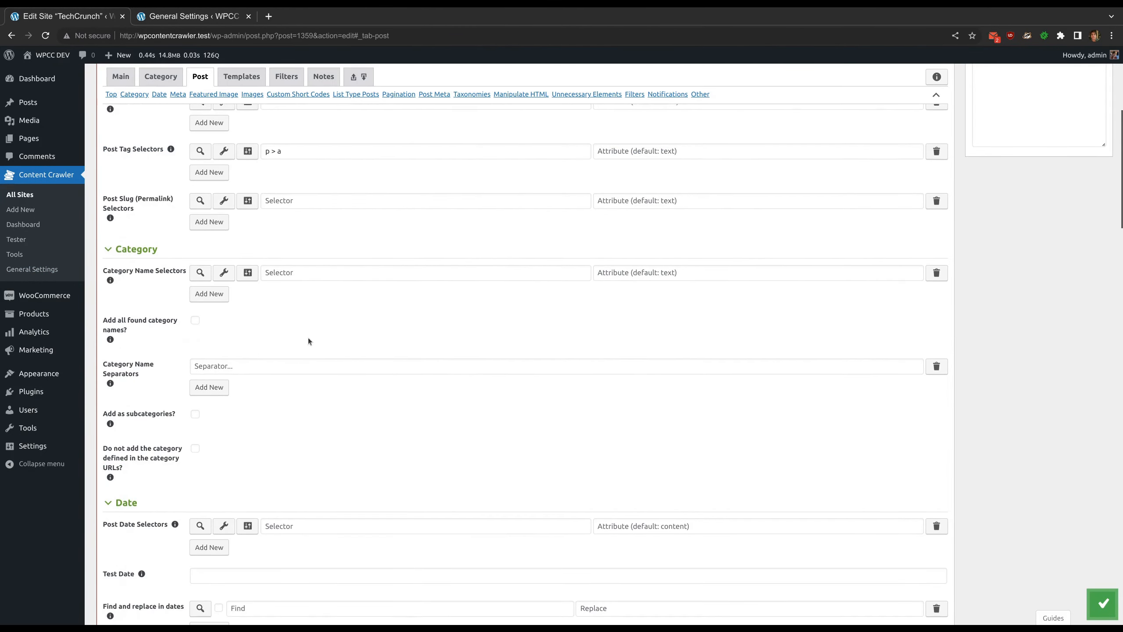
pyautogui.scroll(-7, 308, 341)
pyautogui.scroll(5, 308, 341)
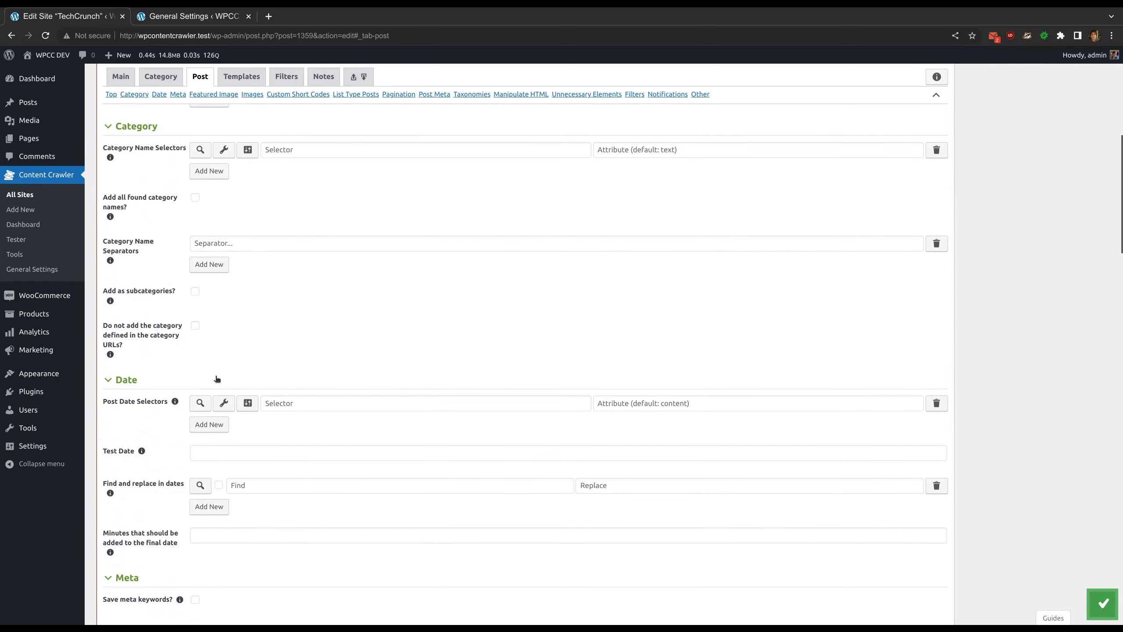
pyautogui.click(217, 378)
pyautogui.click(205, 403)
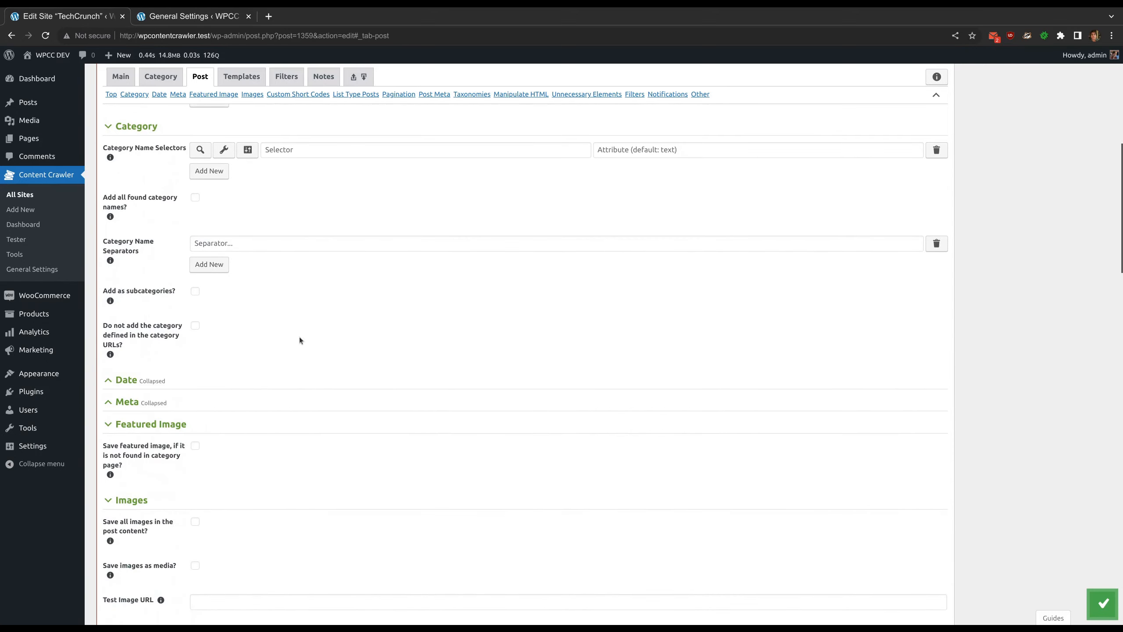
pyautogui.click(45, 36)
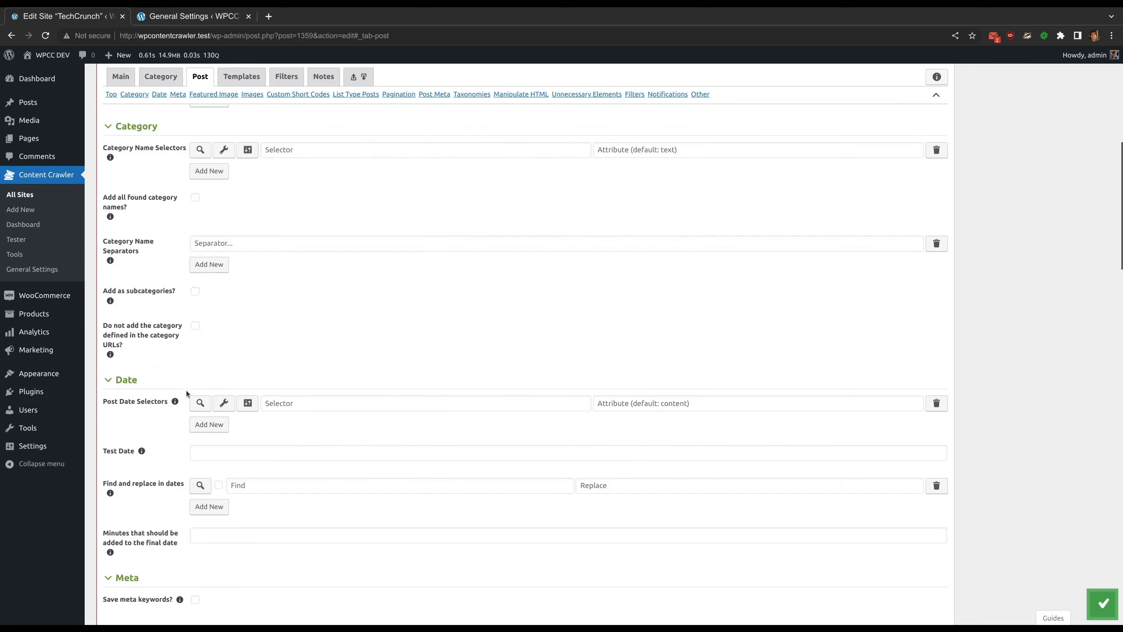
pyautogui.scroll(3, 186, 392)
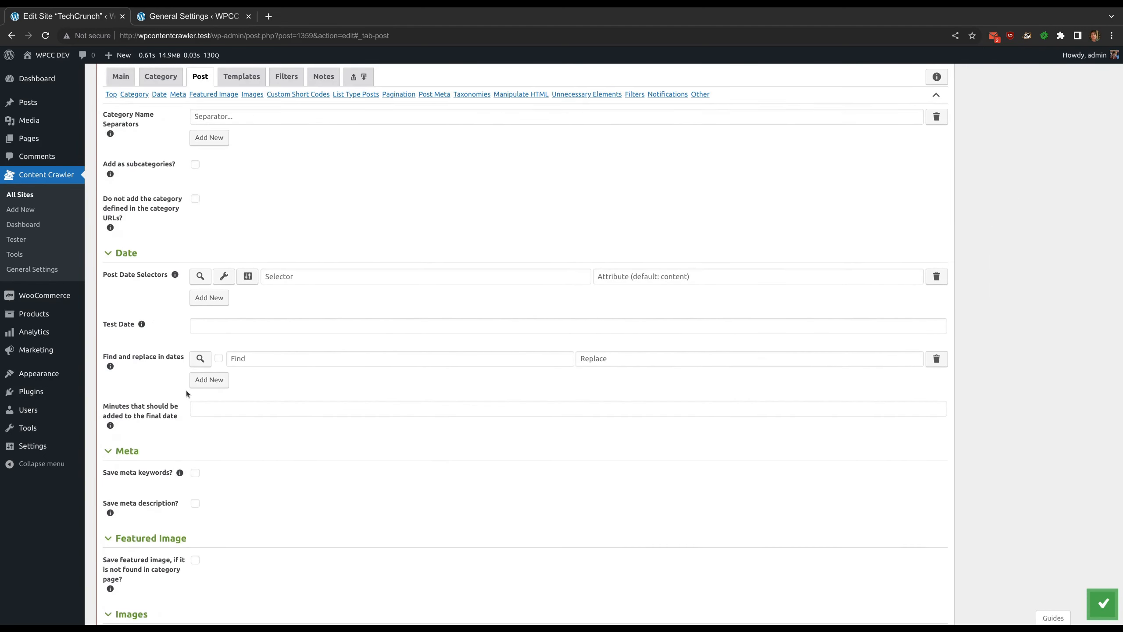
# - Disable "Disable saving the section states?" again, save the general settings, and reload the TechCrunch site's edit page
pyautogui.click(194, 16)
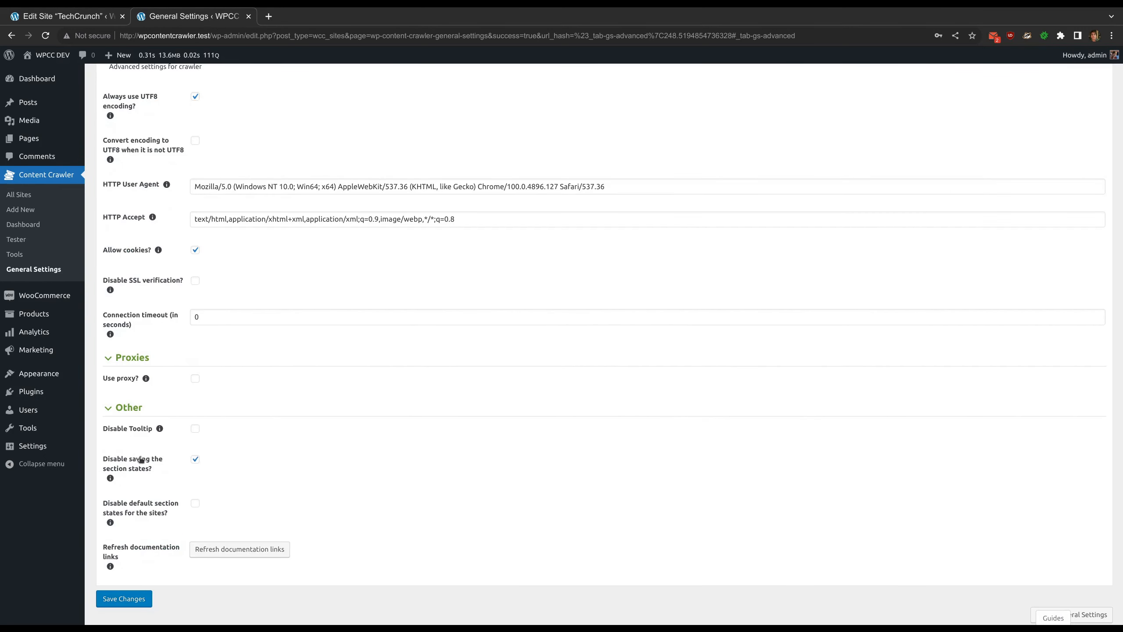
pyautogui.click(125, 597)
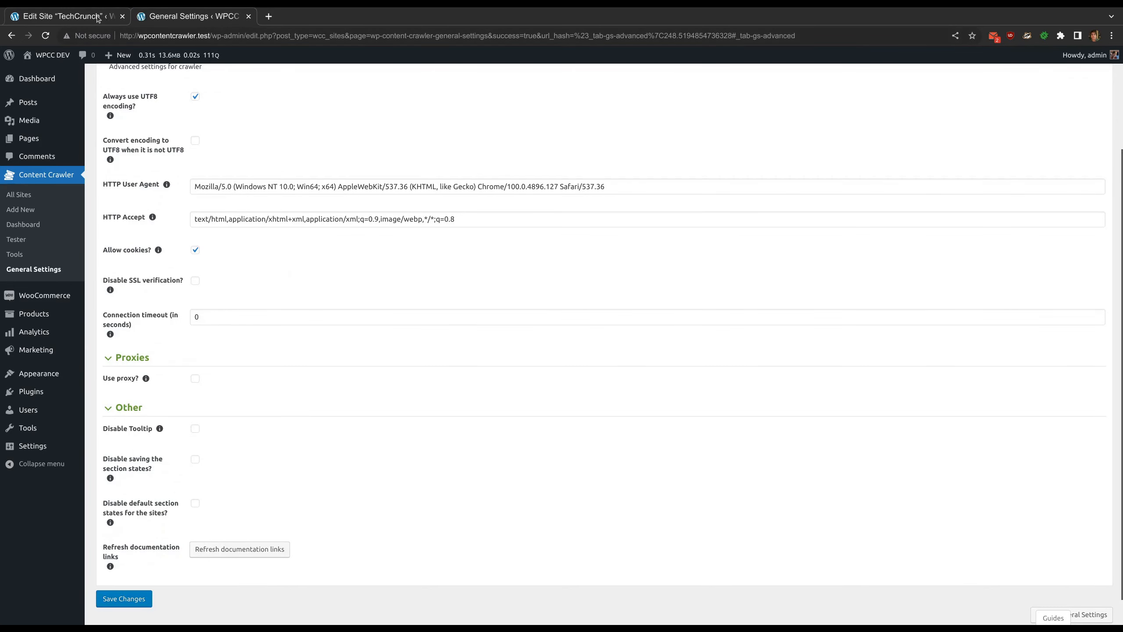
pyautogui.click(96, 17)
pyautogui.click(47, 38)
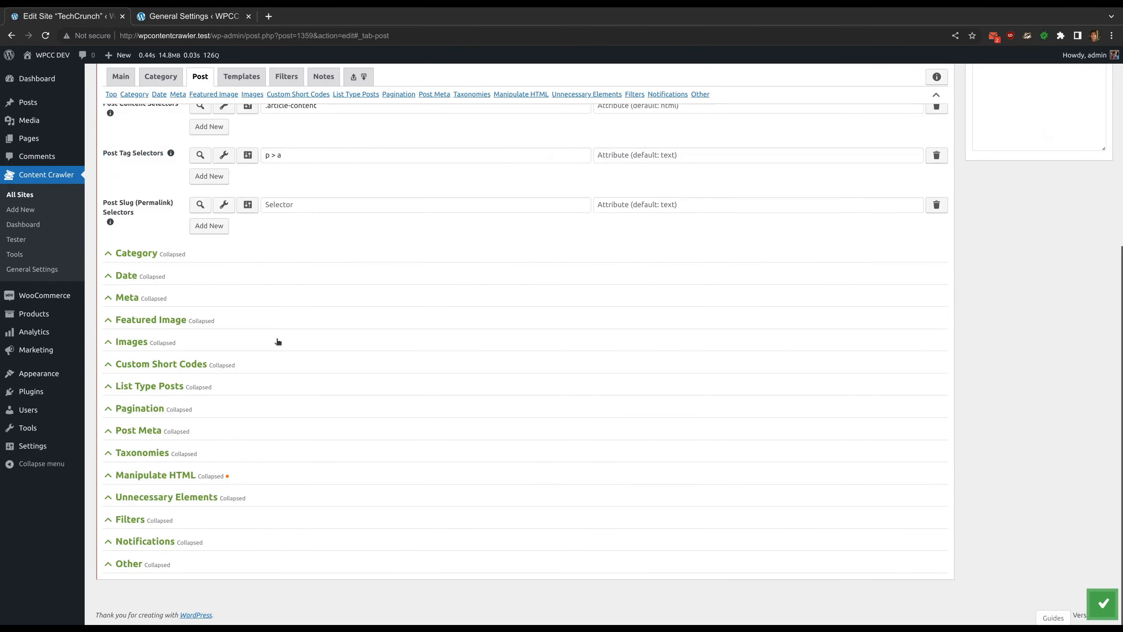
pyautogui.click(261, 299)
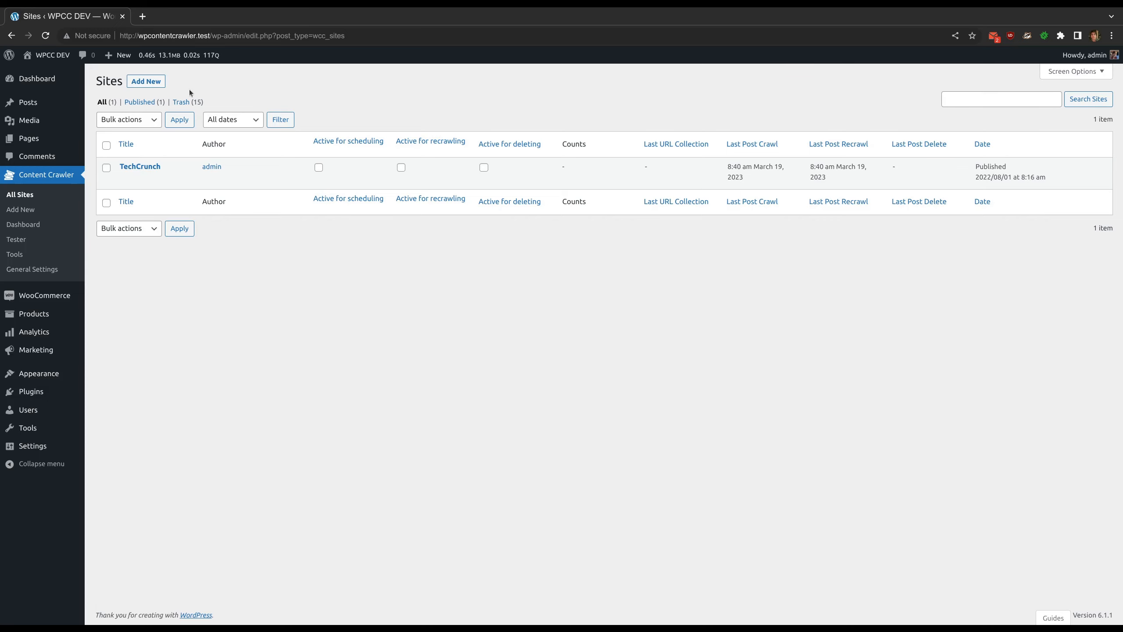
# - Start adding a new site and examine the default section states in its Main, Category, Post, Templates, Filters and Notes settings
pyautogui.click(148, 82)
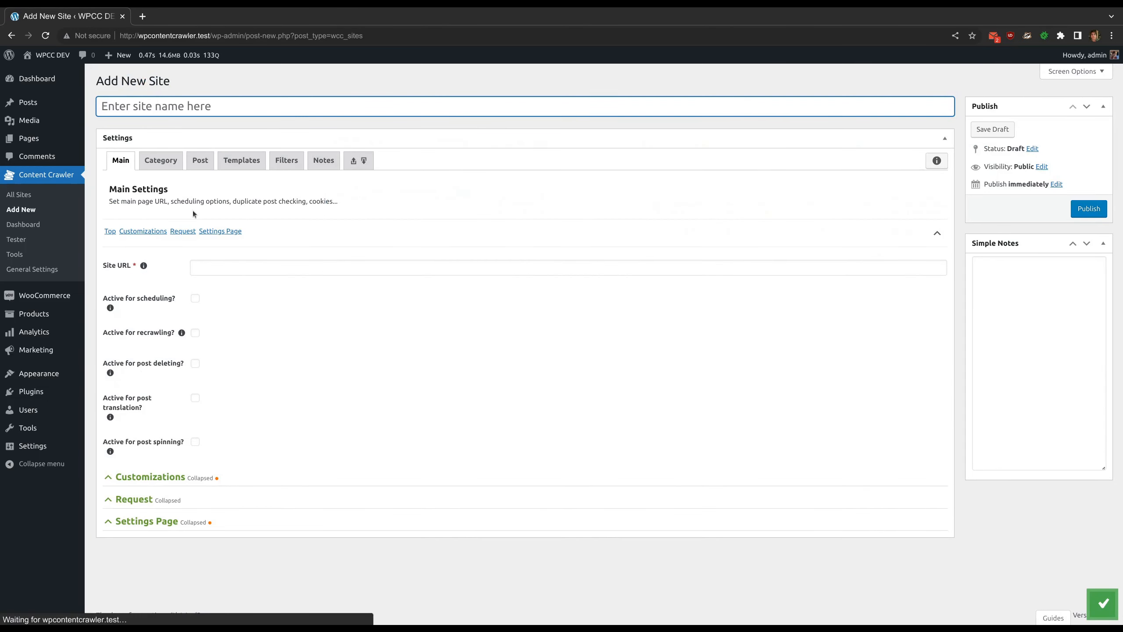
pyautogui.click(160, 160)
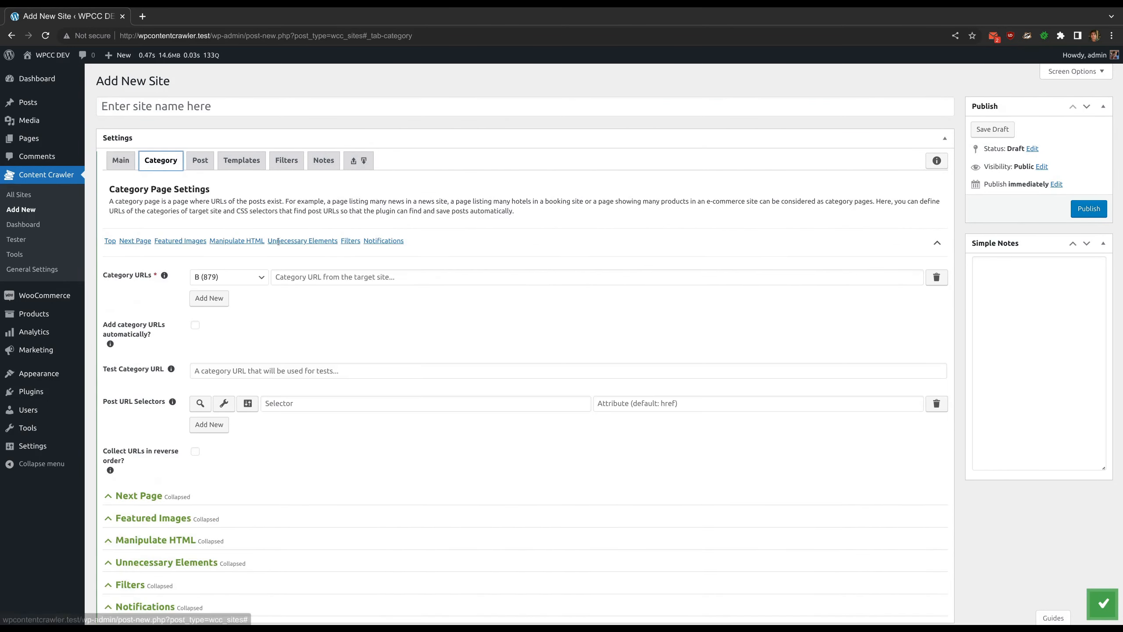
pyautogui.scroll(-1, 213, 354)
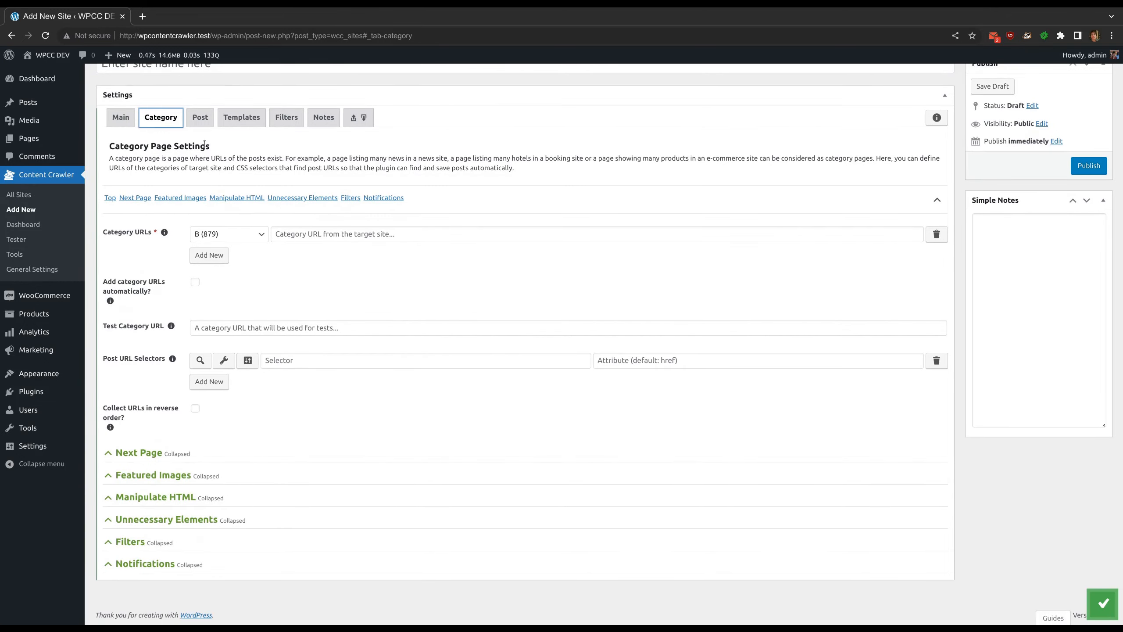
pyautogui.click(200, 117)
pyautogui.scroll(-5, 299, 286)
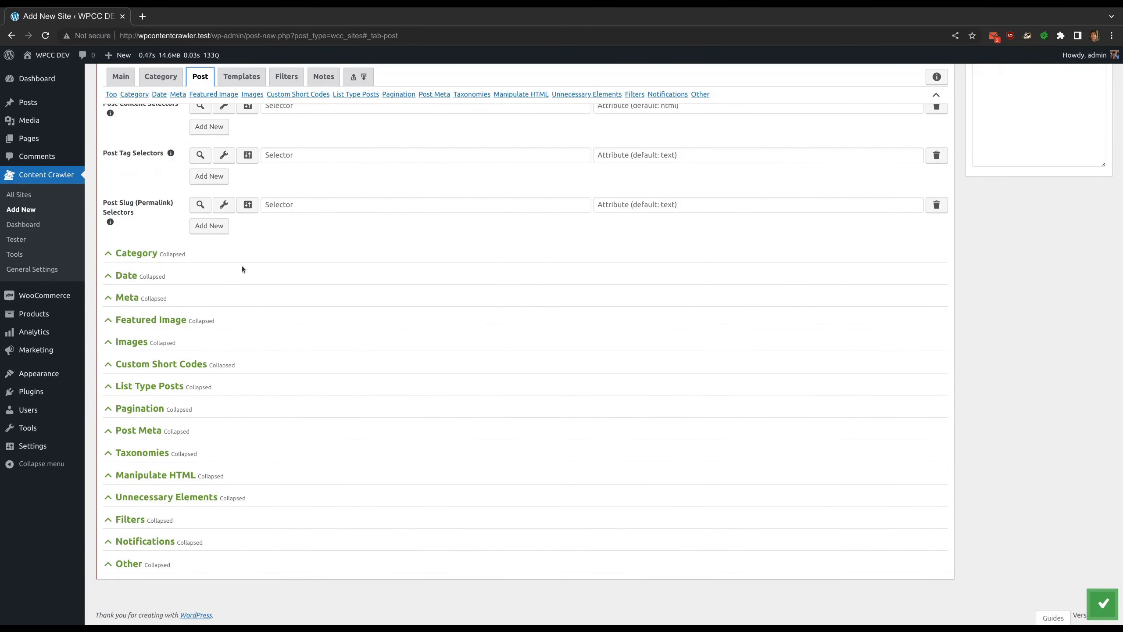
pyautogui.click(237, 83)
pyautogui.scroll(-5, 248, 248)
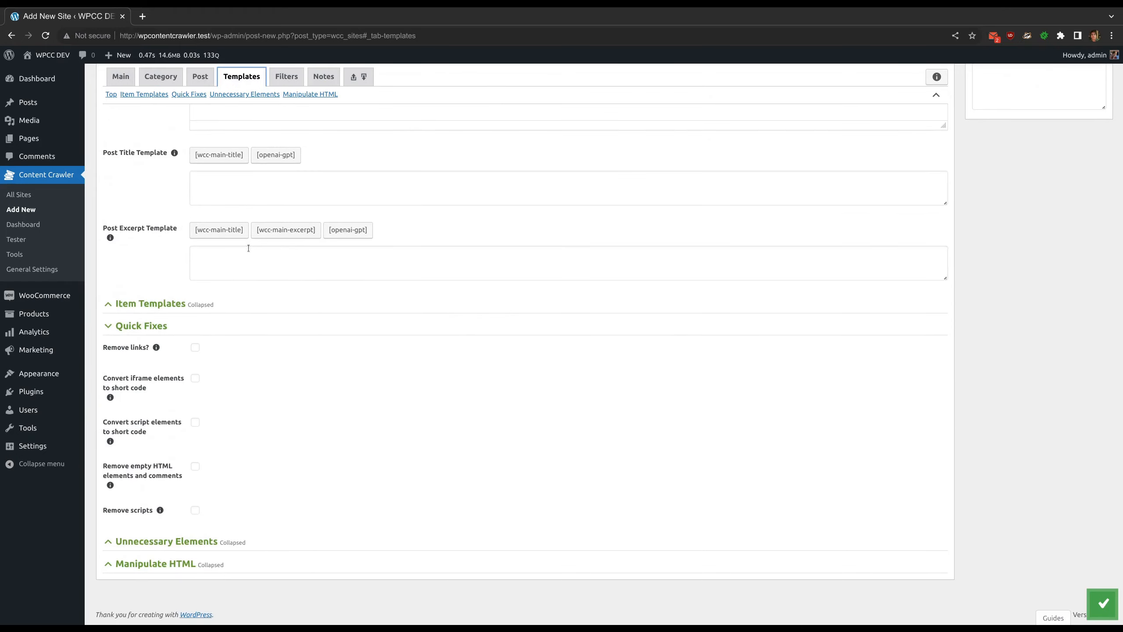
pyautogui.scroll(5, 248, 249)
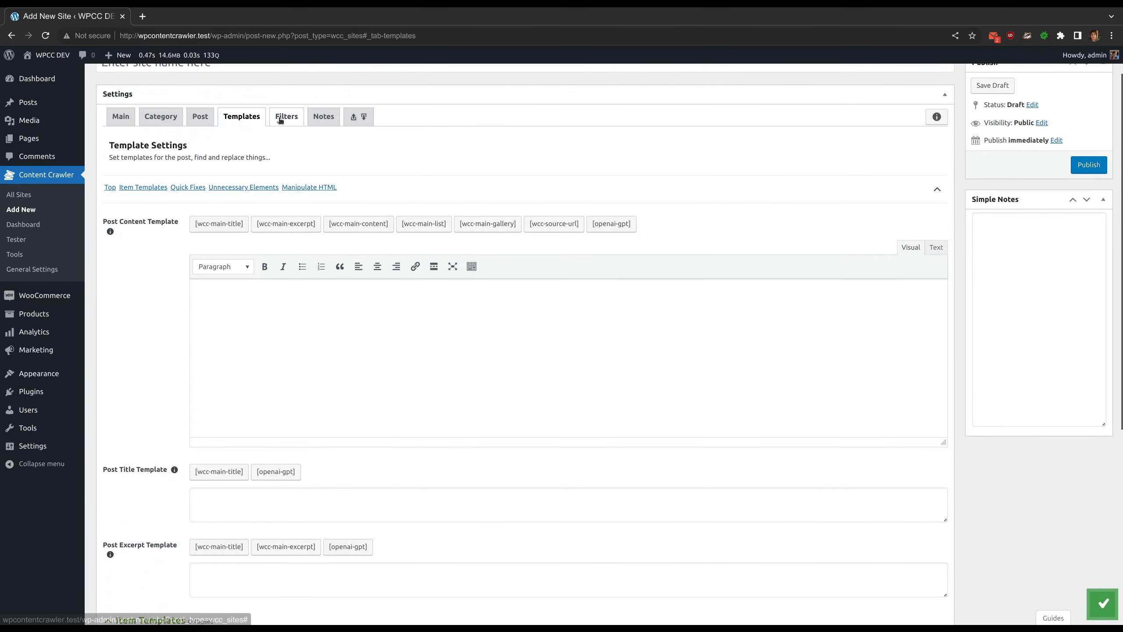
pyautogui.click(285, 117)
pyautogui.click(315, 168)
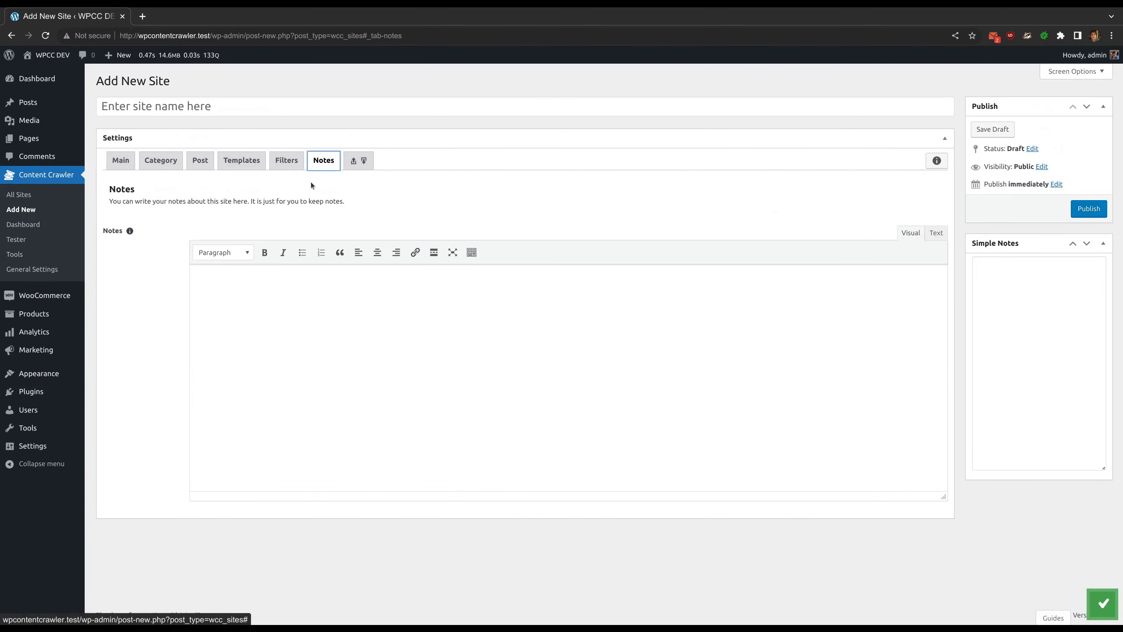
pyautogui.click(121, 162)
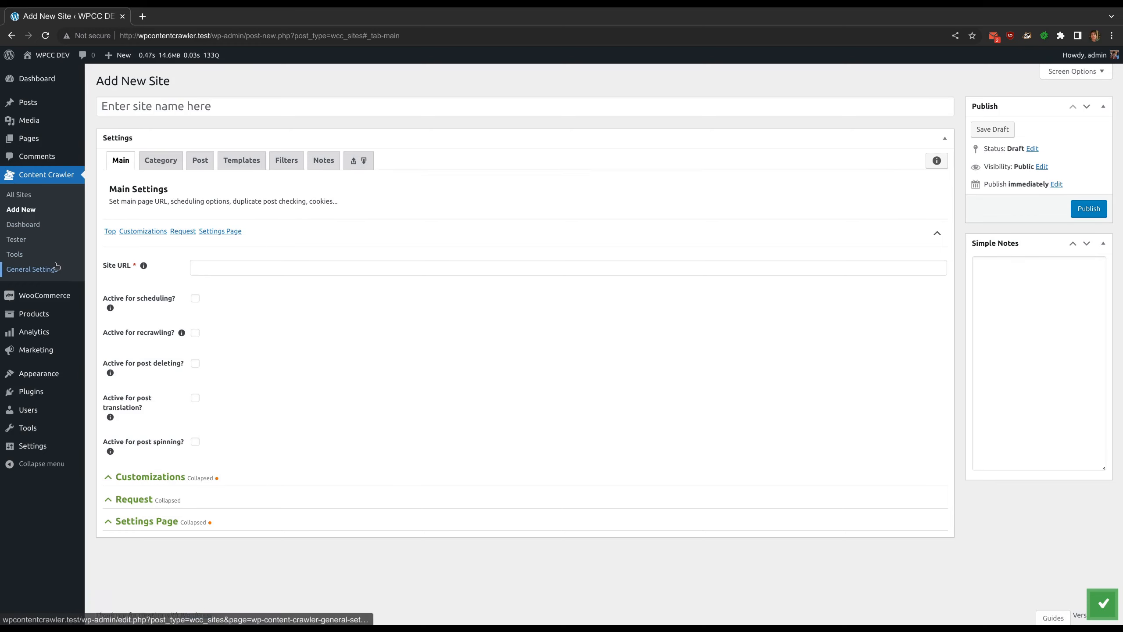
# - Enable "Disable default section states for the sites?" in the advanced general settings and save the changes
pyautogui.click(31, 269)
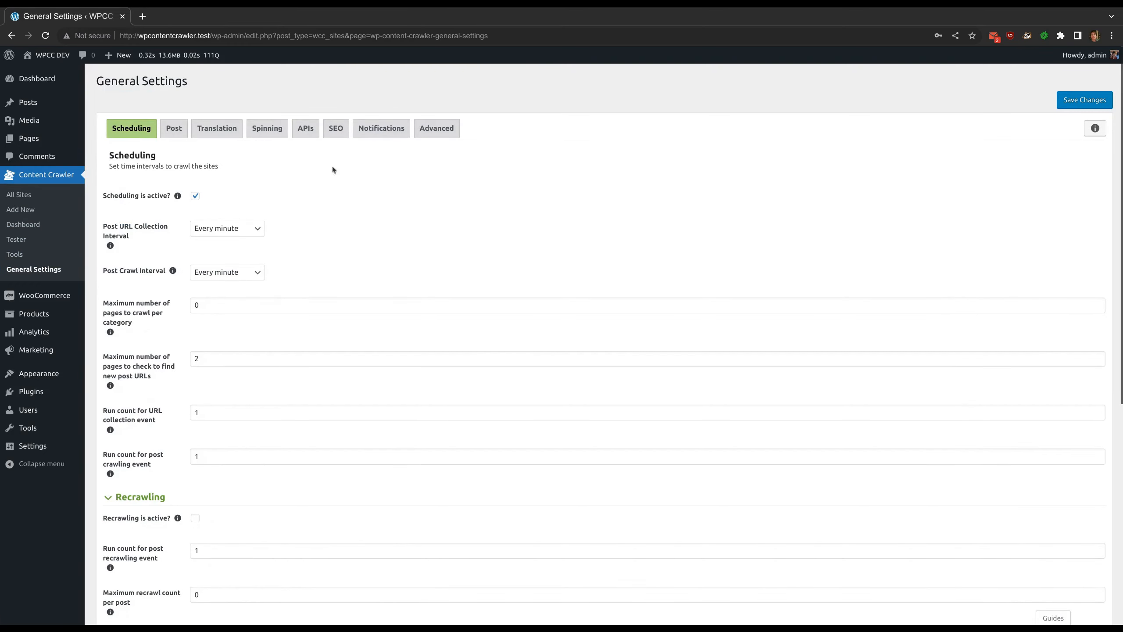
pyautogui.click(432, 135)
pyautogui.scroll(-3, 225, 343)
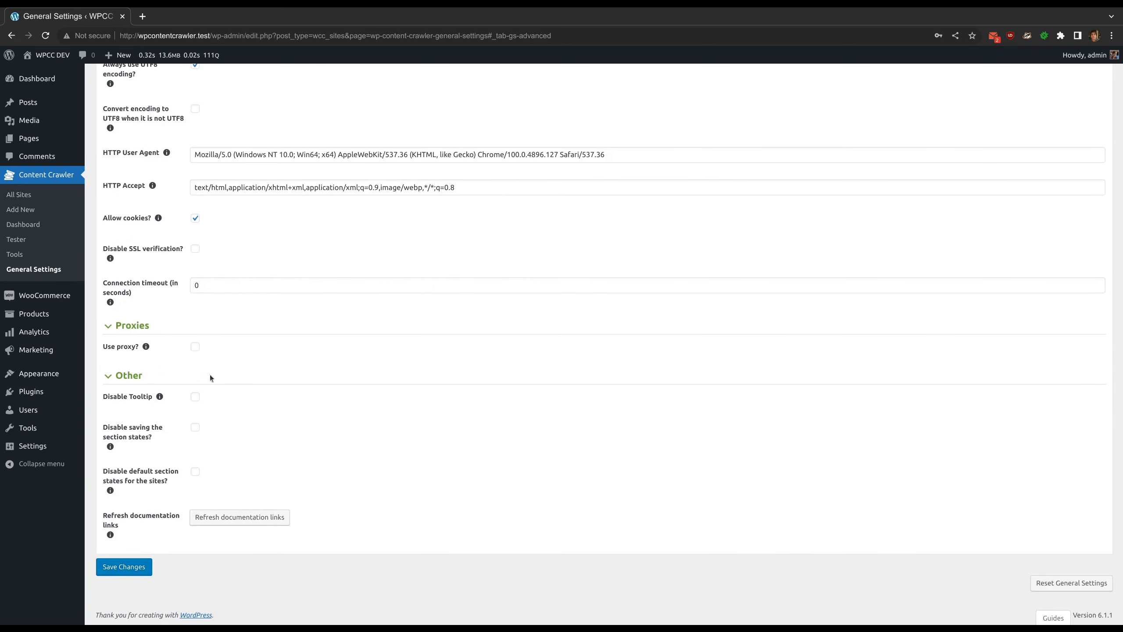
pyautogui.click(128, 475)
pyautogui.click(124, 566)
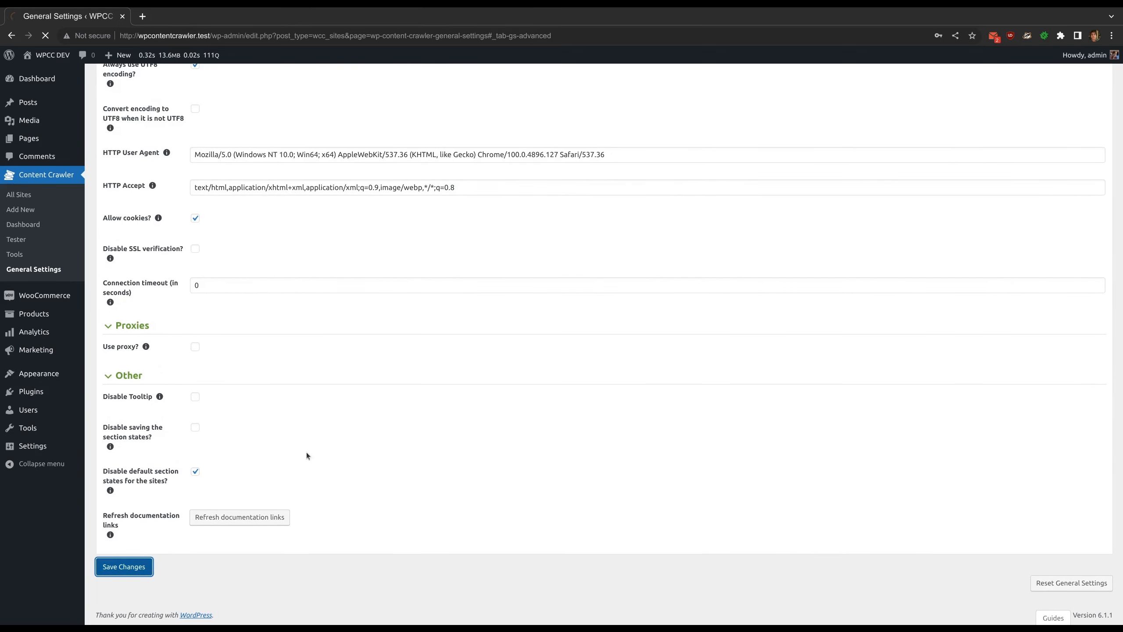
# - Open a new site form in a separate browser tab and examine the section states in its Main and Category settings
pyautogui.middleClick(66, 209)
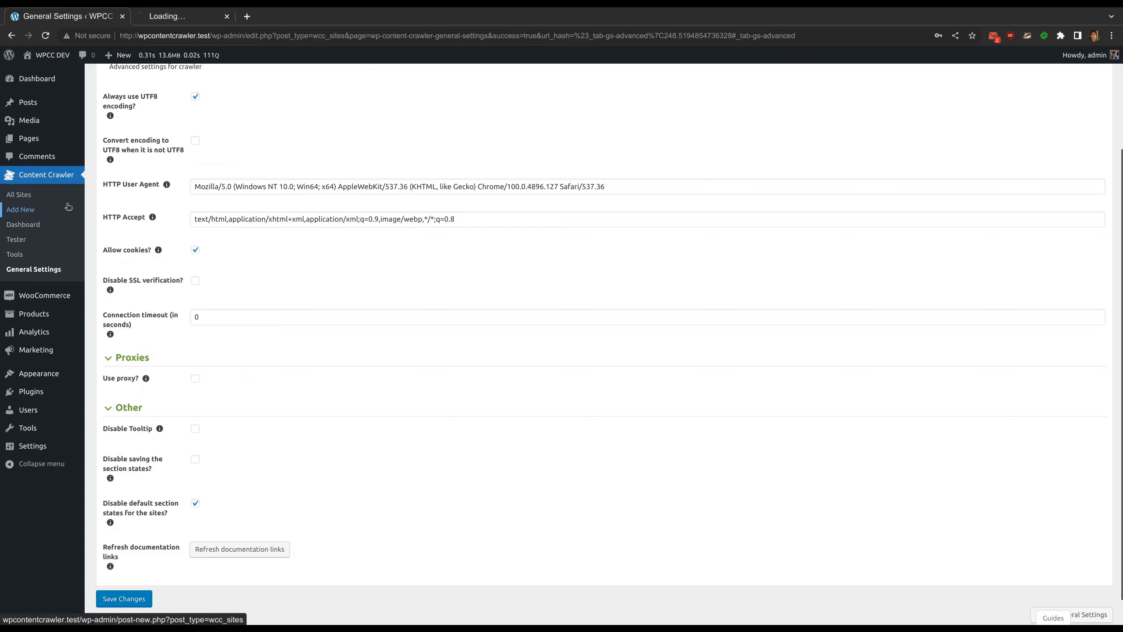
pyautogui.click(184, 17)
pyautogui.scroll(-5, 299, 255)
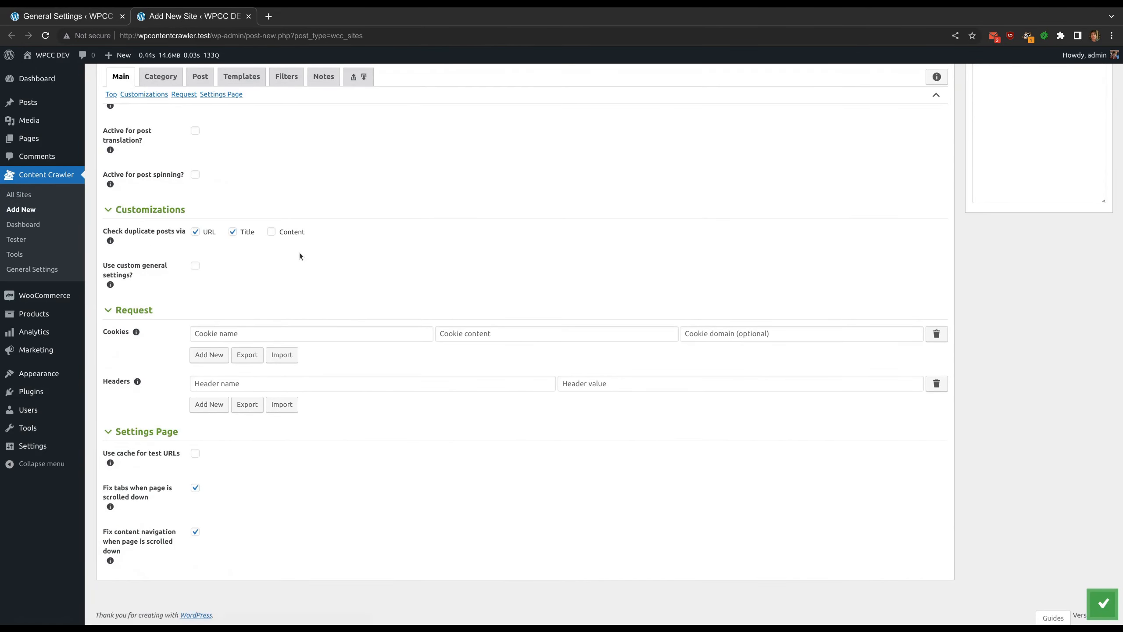
pyautogui.scroll(3, 300, 255)
pyautogui.click(164, 88)
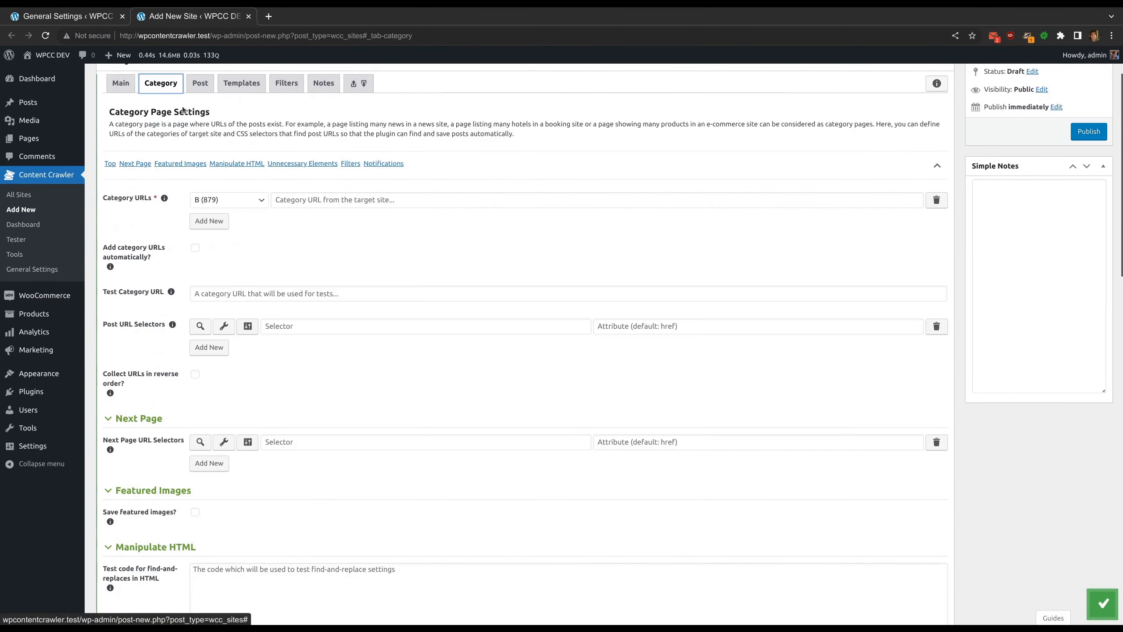
pyautogui.scroll(-5, 303, 262)
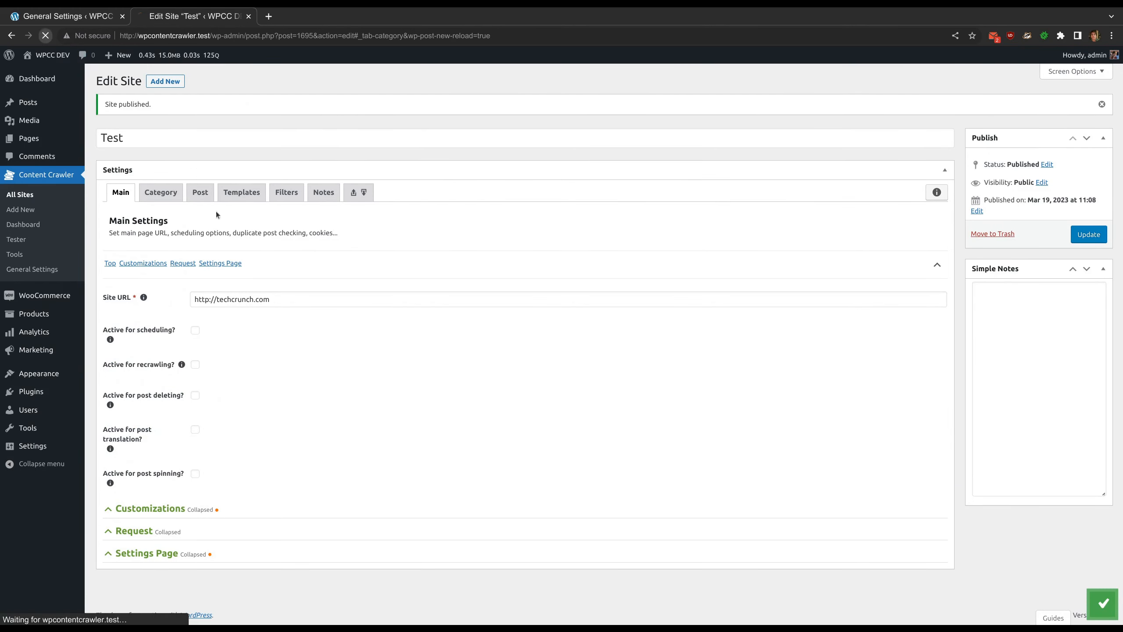
# - Examine the section states in the Post settings of the Test site
pyautogui.click(200, 160)
pyautogui.scroll(-10, 264, 304)
pyautogui.scroll(3, 263, 306)
pyautogui.scroll(-3, 263, 305)
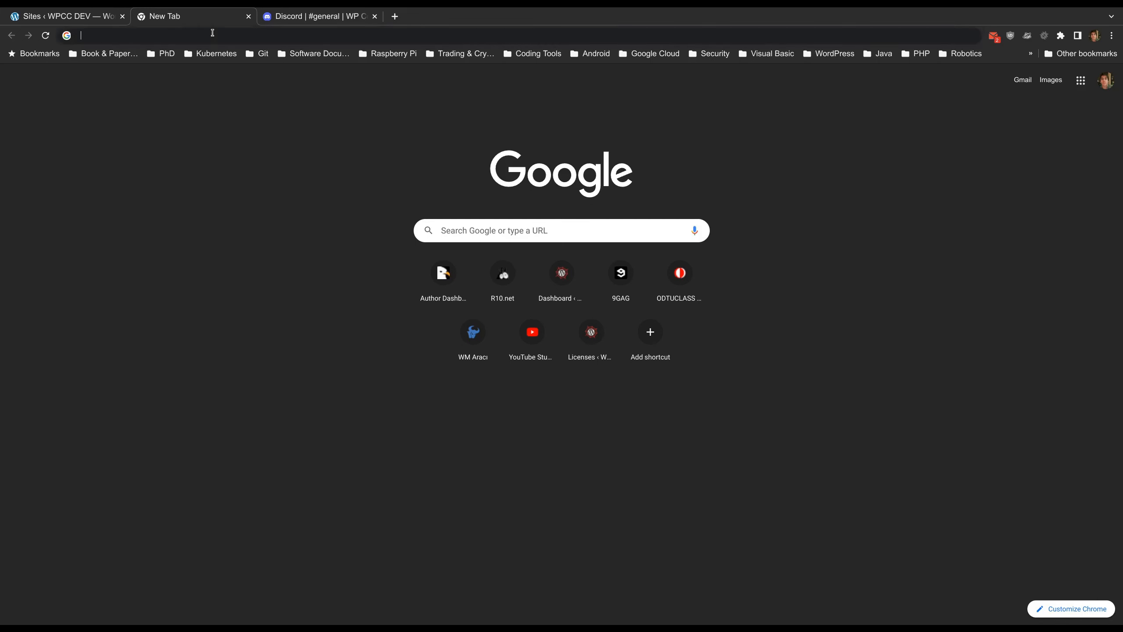
# - View the Discord invite linked in the plugin.wpcontentcrawler.com footer, and switch to the already open WP Content Crawler Discord server
pyautogui.click(213, 32)
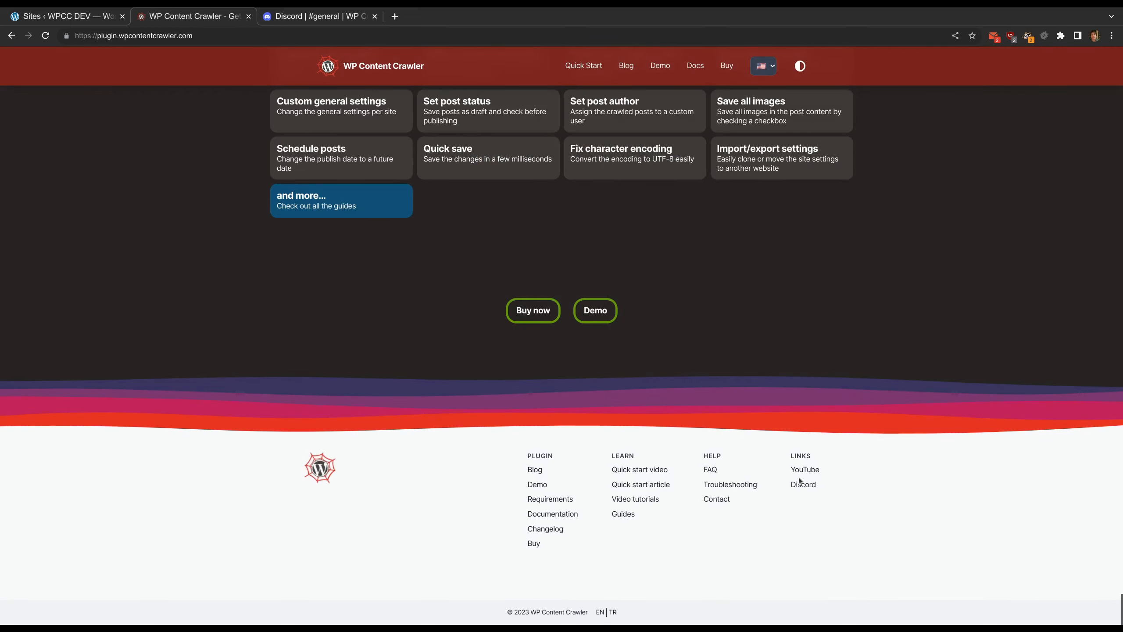
pyautogui.click(797, 485)
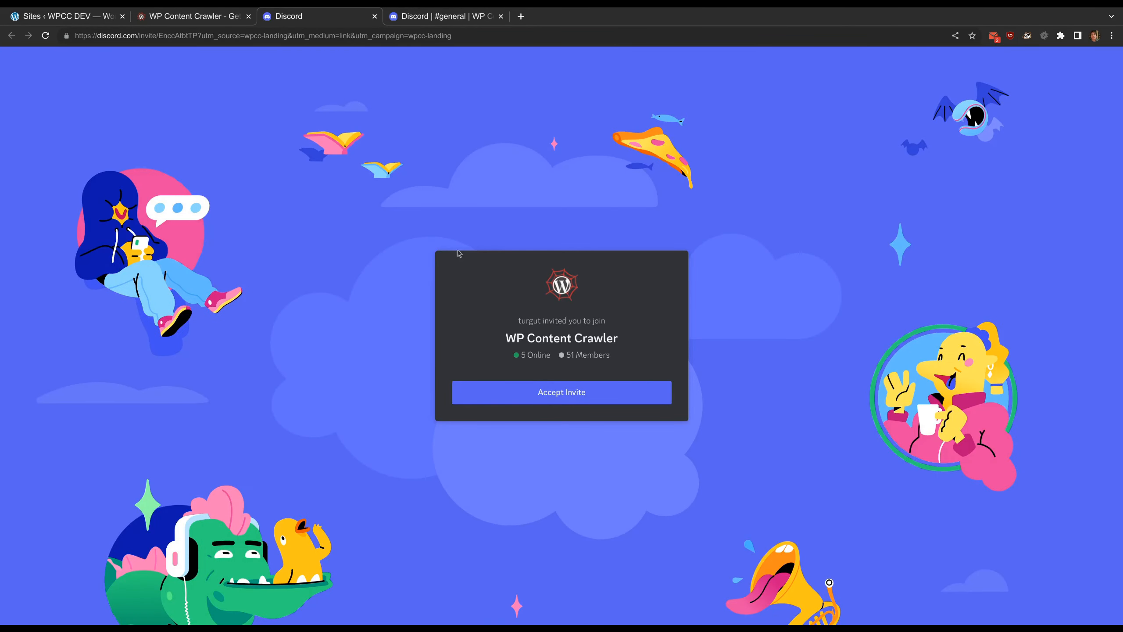
pyautogui.middleClick(338, 21)
pyautogui.click(317, 18)
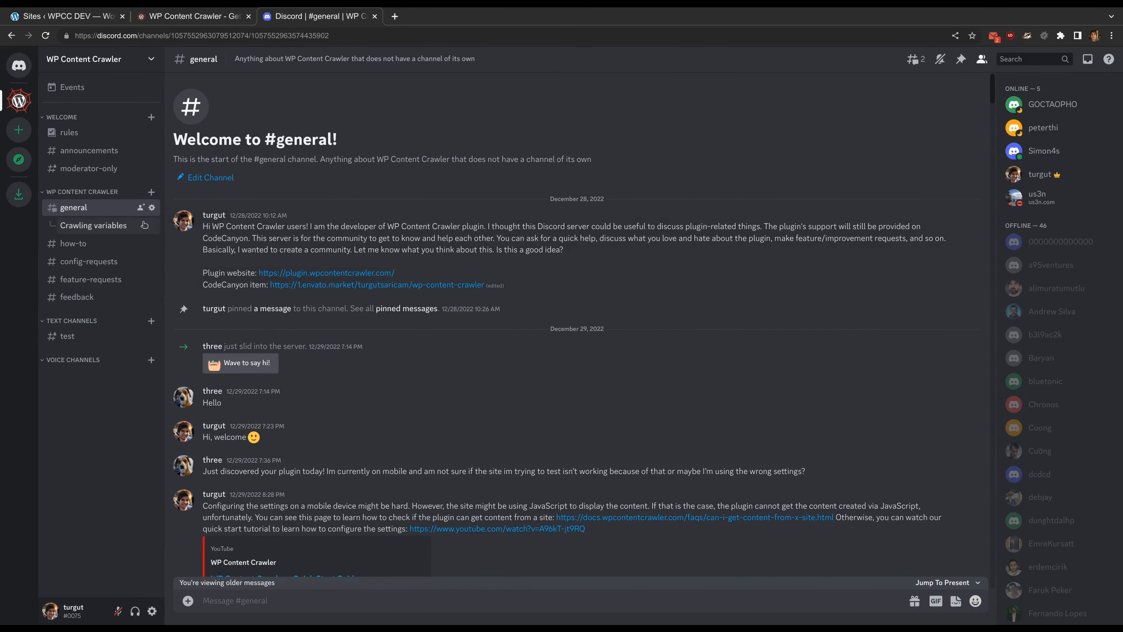
# - Open the feature-requests channel and highlight ChatGPT in the request for its integration
pyautogui.click(84, 279)
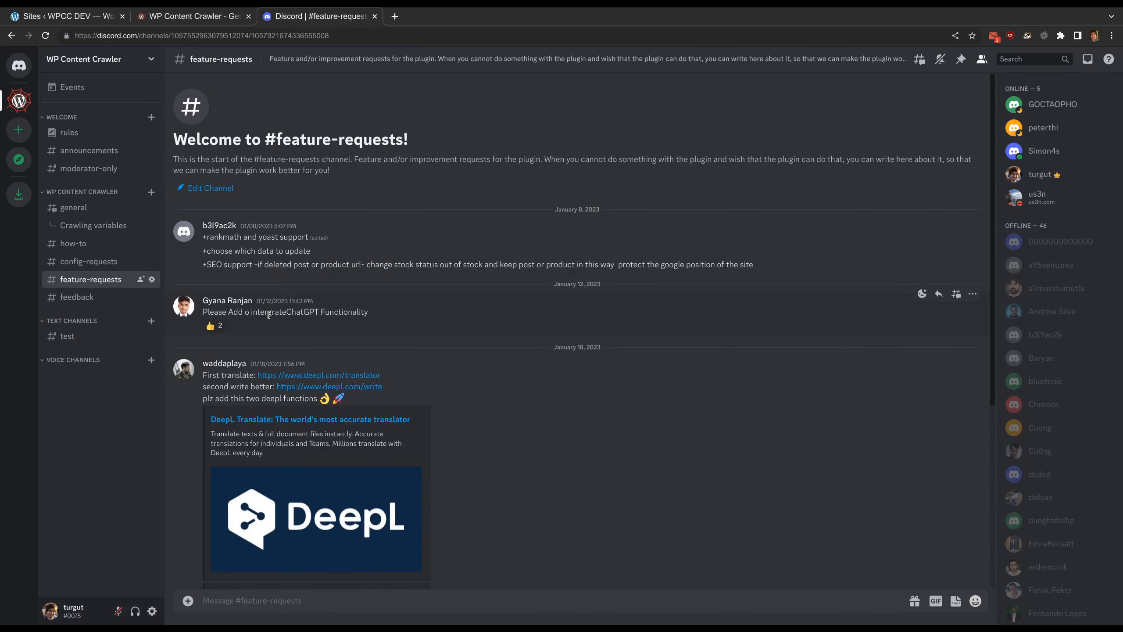
pyautogui.moveTo(287, 314); pyautogui.dragTo(334, 312)
pyautogui.click(334, 312)
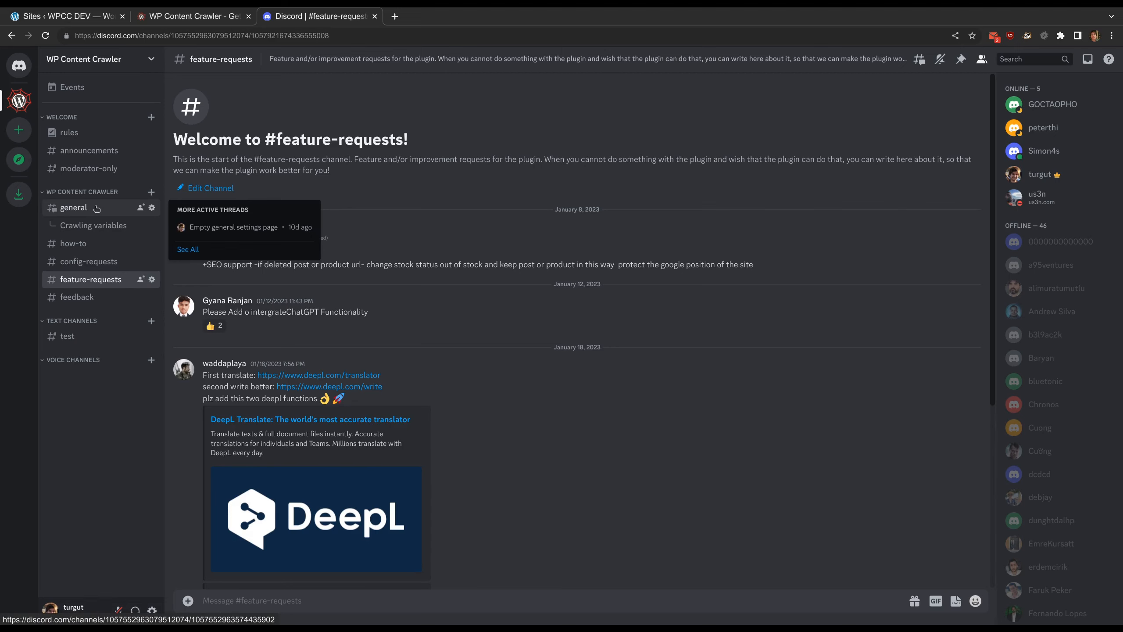
# - View the screenshot attached to the Crawling variables thread at full size, and return to the general channel
pyautogui.click(94, 225)
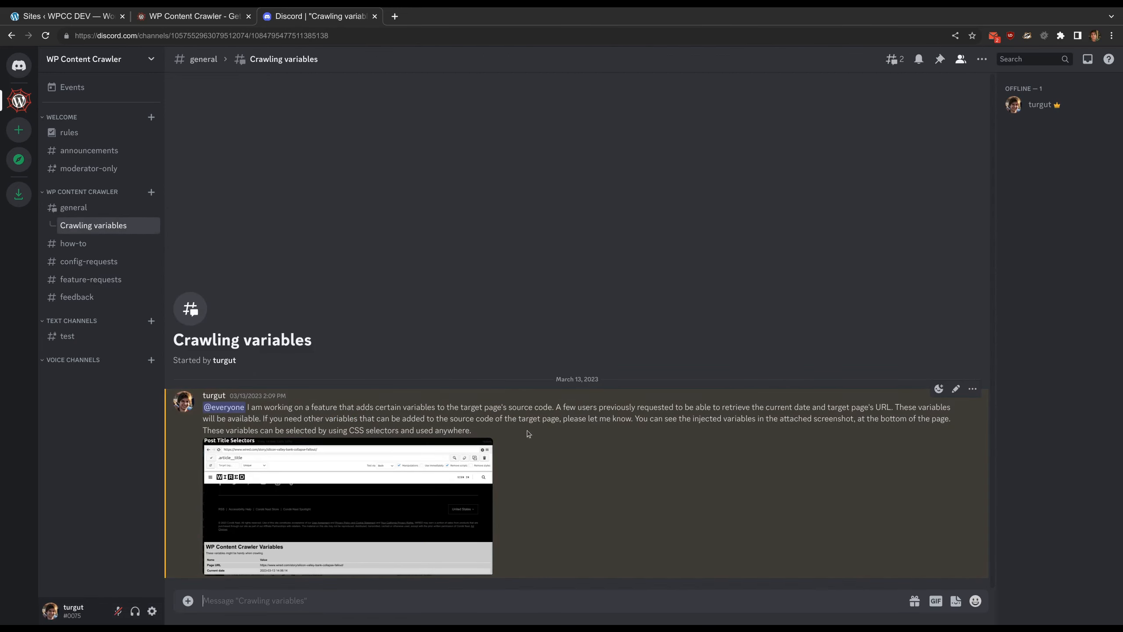
pyautogui.click(415, 506)
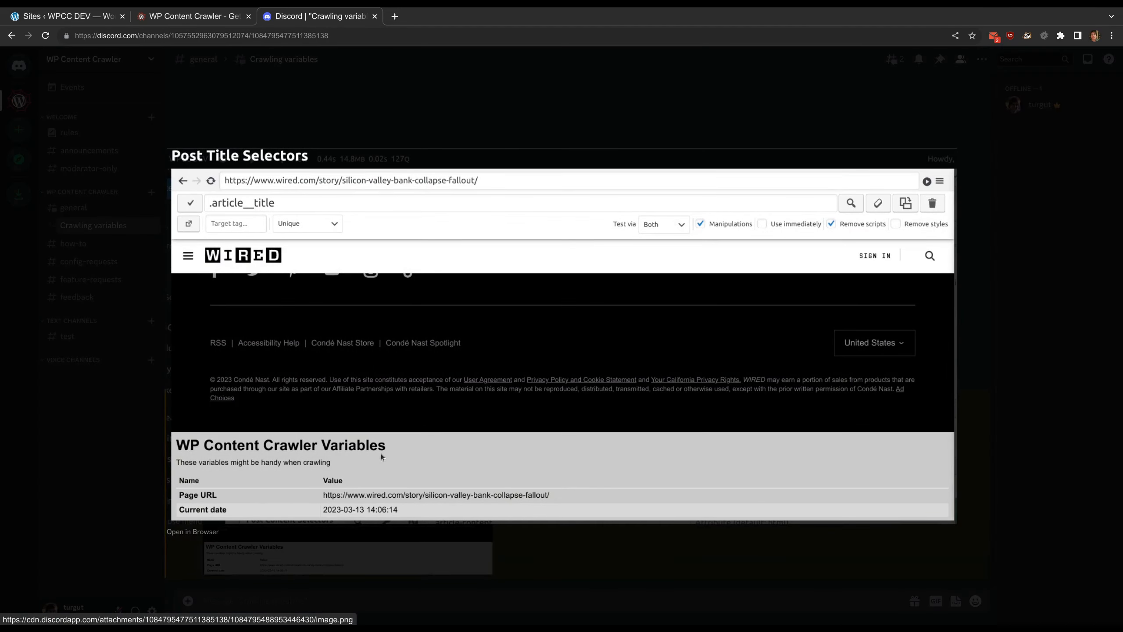
pyautogui.press('Escape')
pyautogui.click(73, 208)
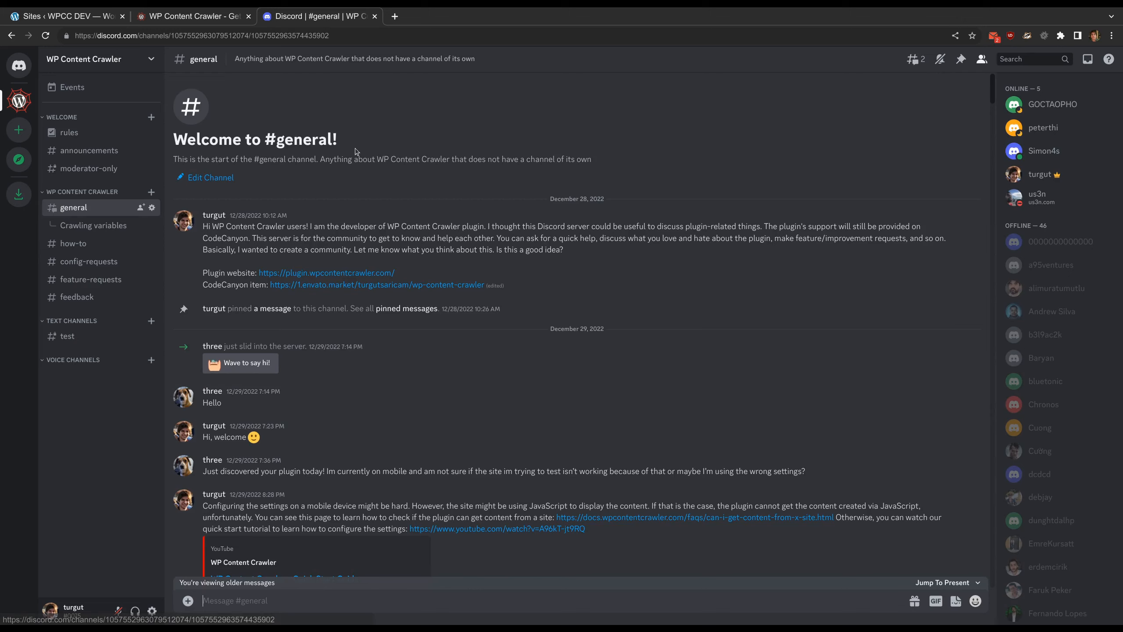